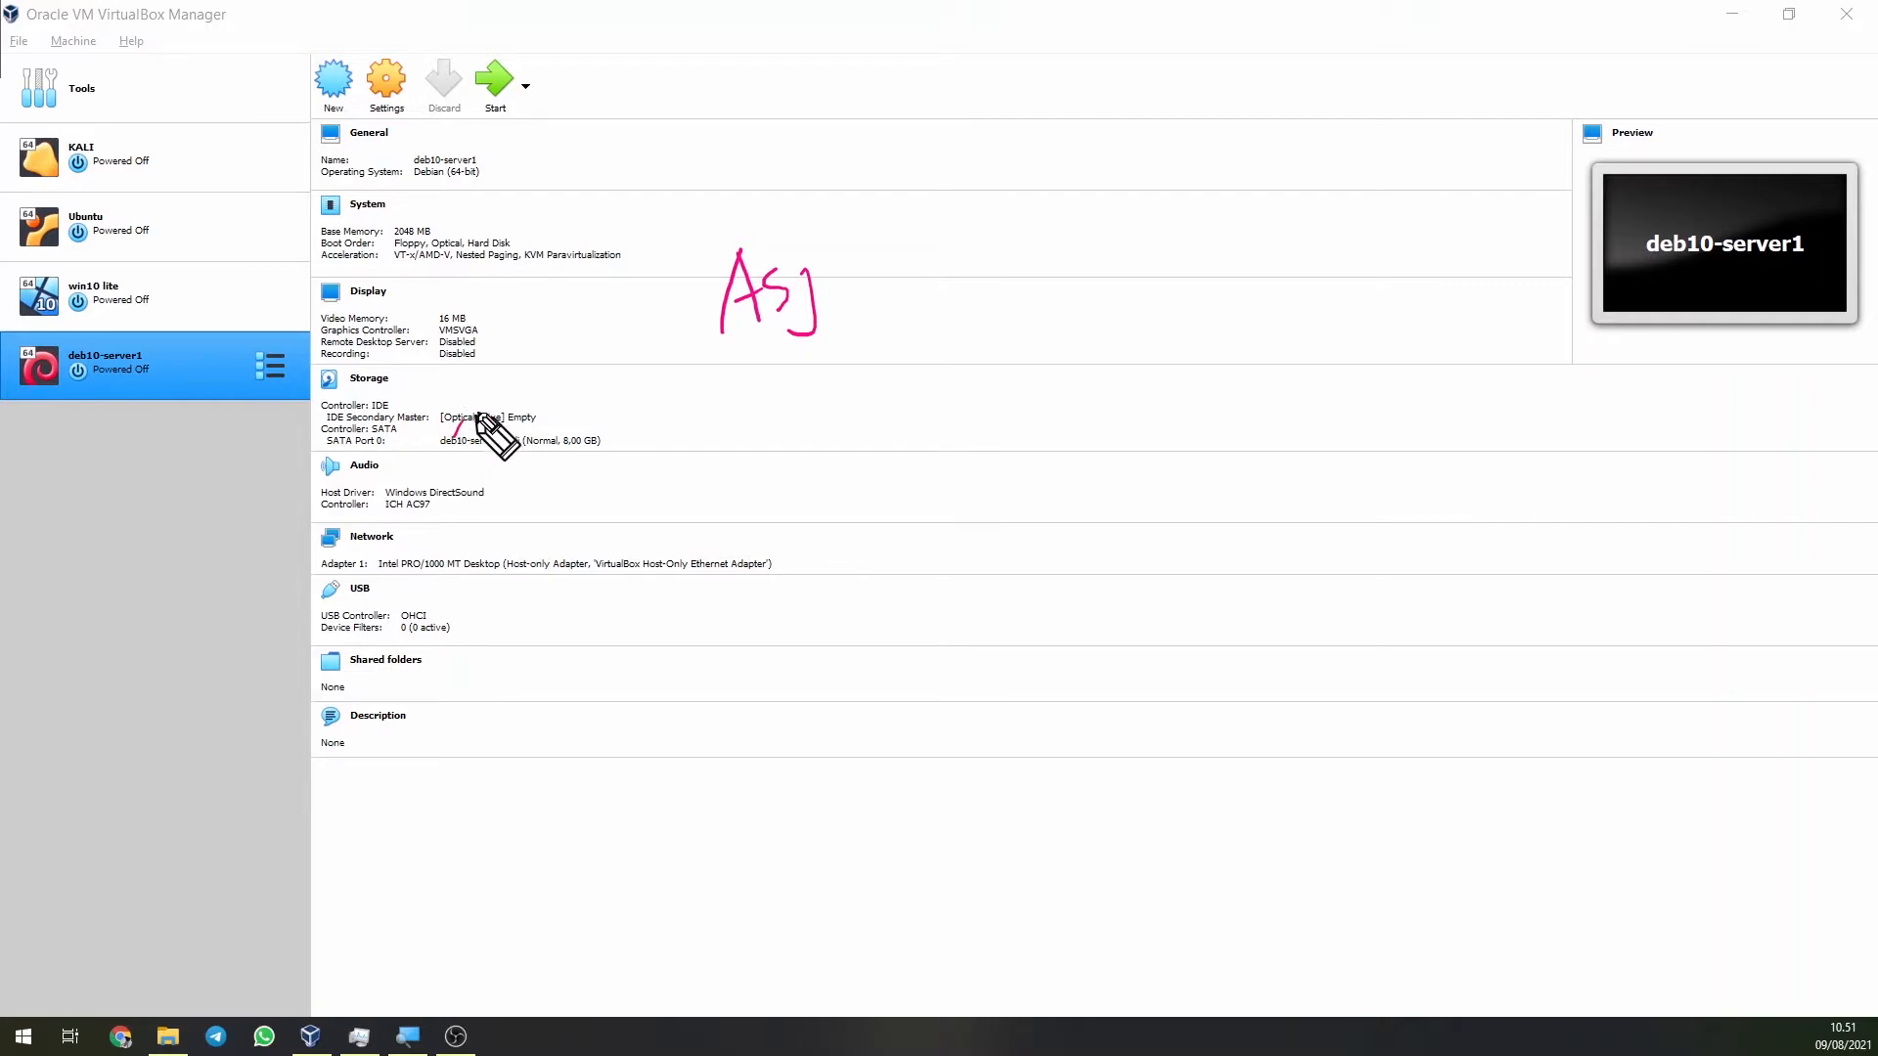
# Mark the empty optical drive entry with ink, then clear the ink.
pyautogui.moveTo(471, 442); pyautogui.dragTo(485, 409)
pyautogui.moveTo(487, 439); pyautogui.dragTo(495, 401)
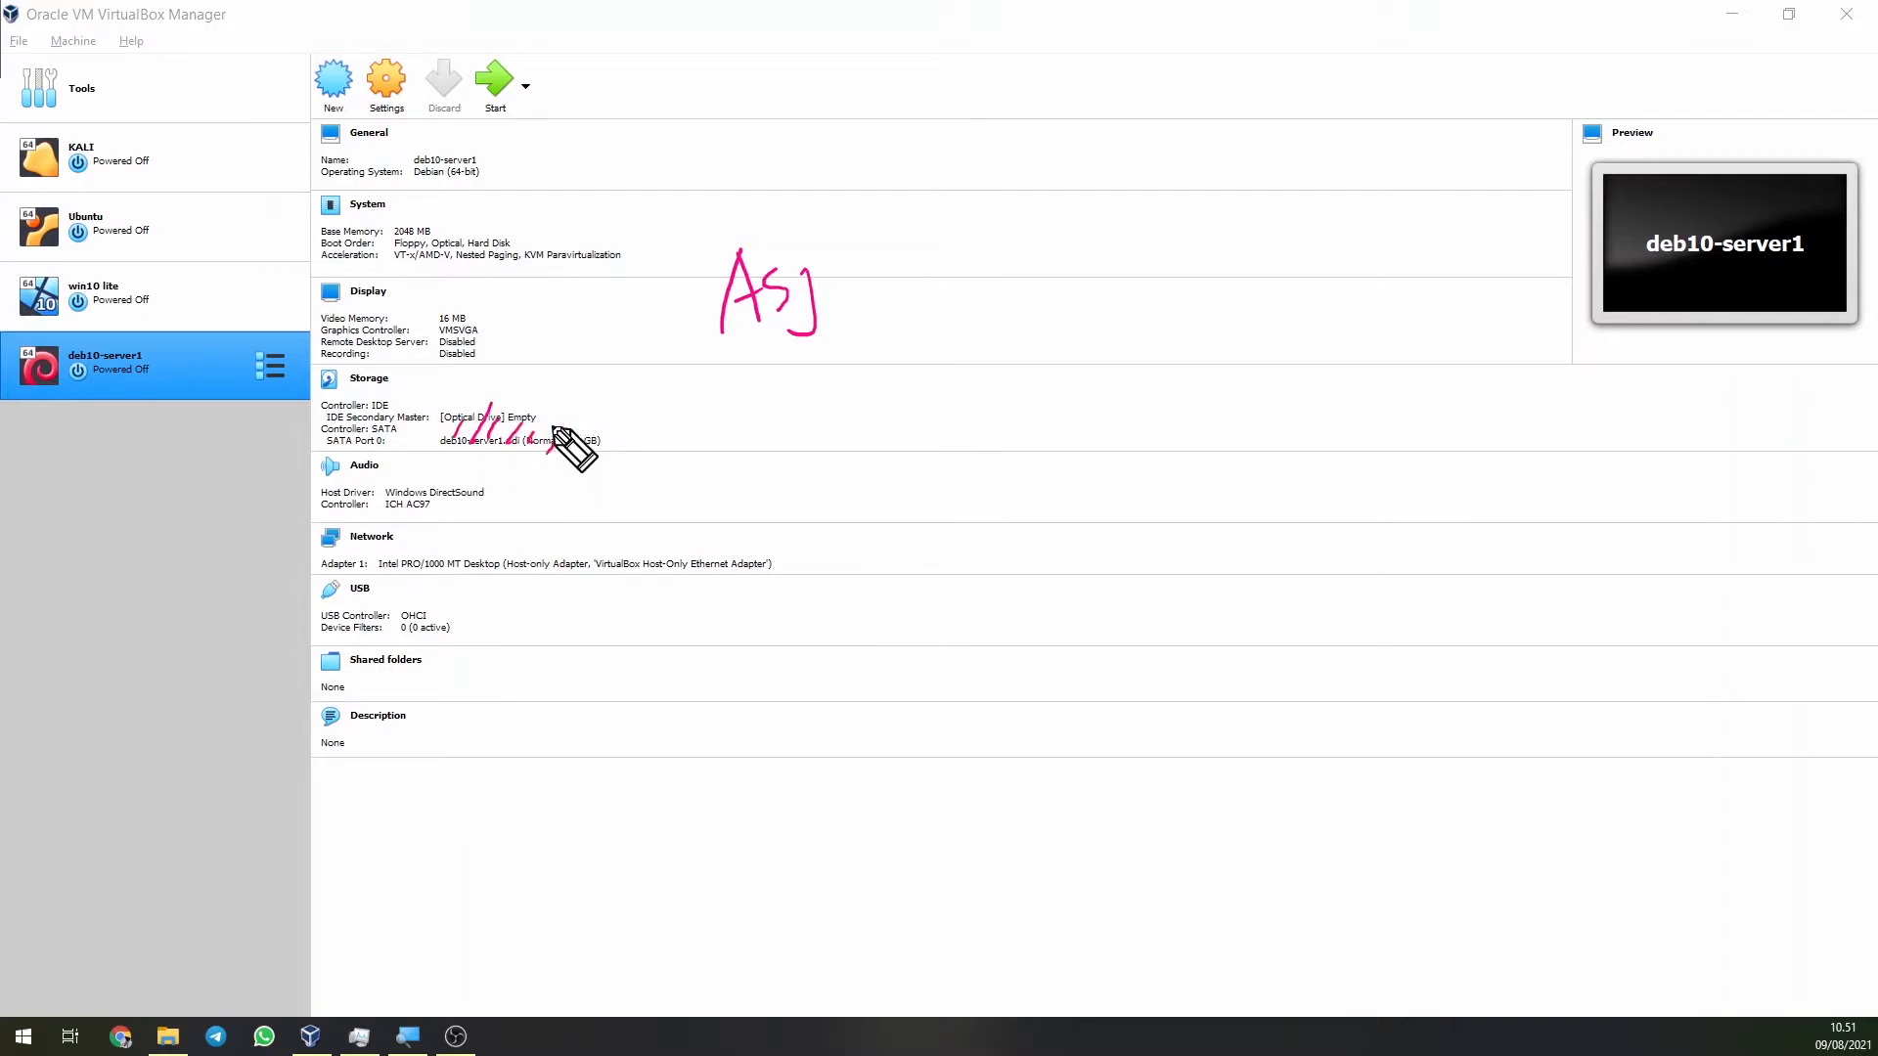
pyautogui.click(512, 296)
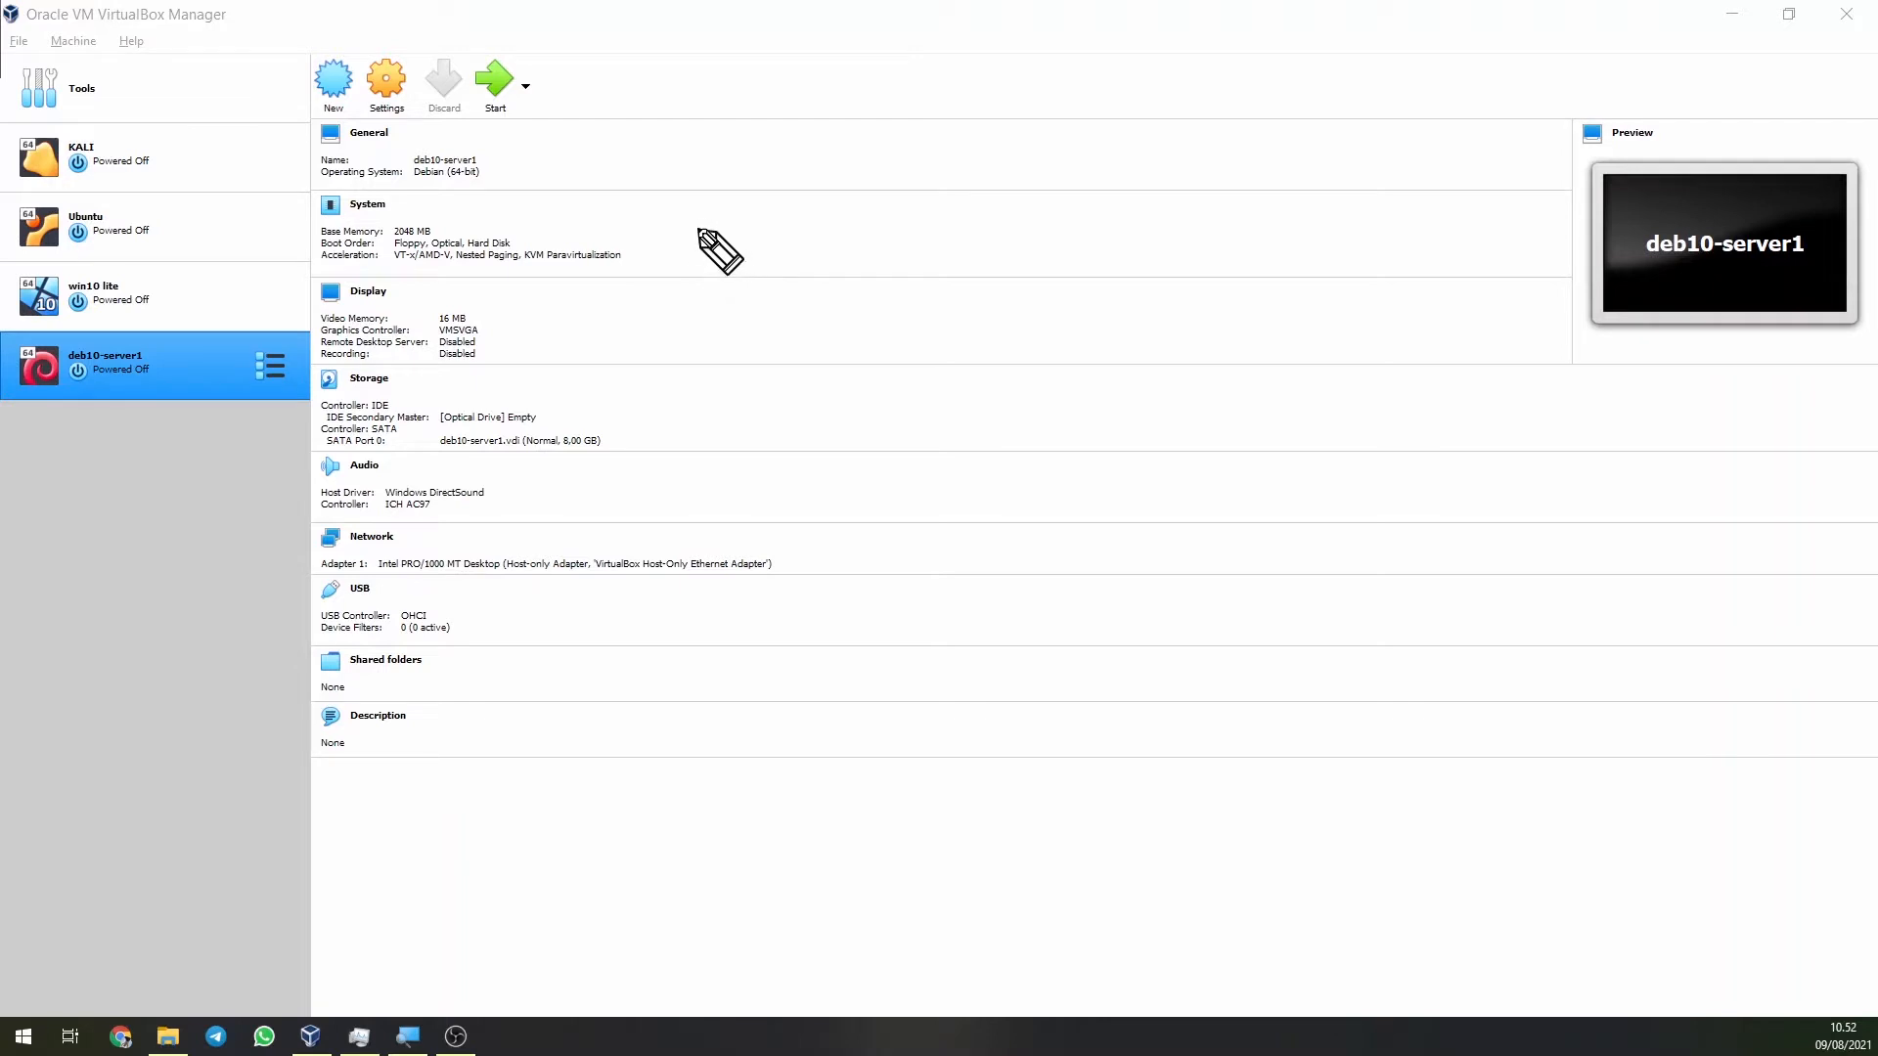
# Sketch a tall box labelled Deb 10.X with an arrow, plus a box and line over the details.
pyautogui.moveTo(688, 211)
pyautogui.mouseDown()
pyautogui.moveTo(695, 245)
pyautogui.moveTo(702, 202)
pyautogui.moveTo(738, 310)
pyautogui.mouseUp()
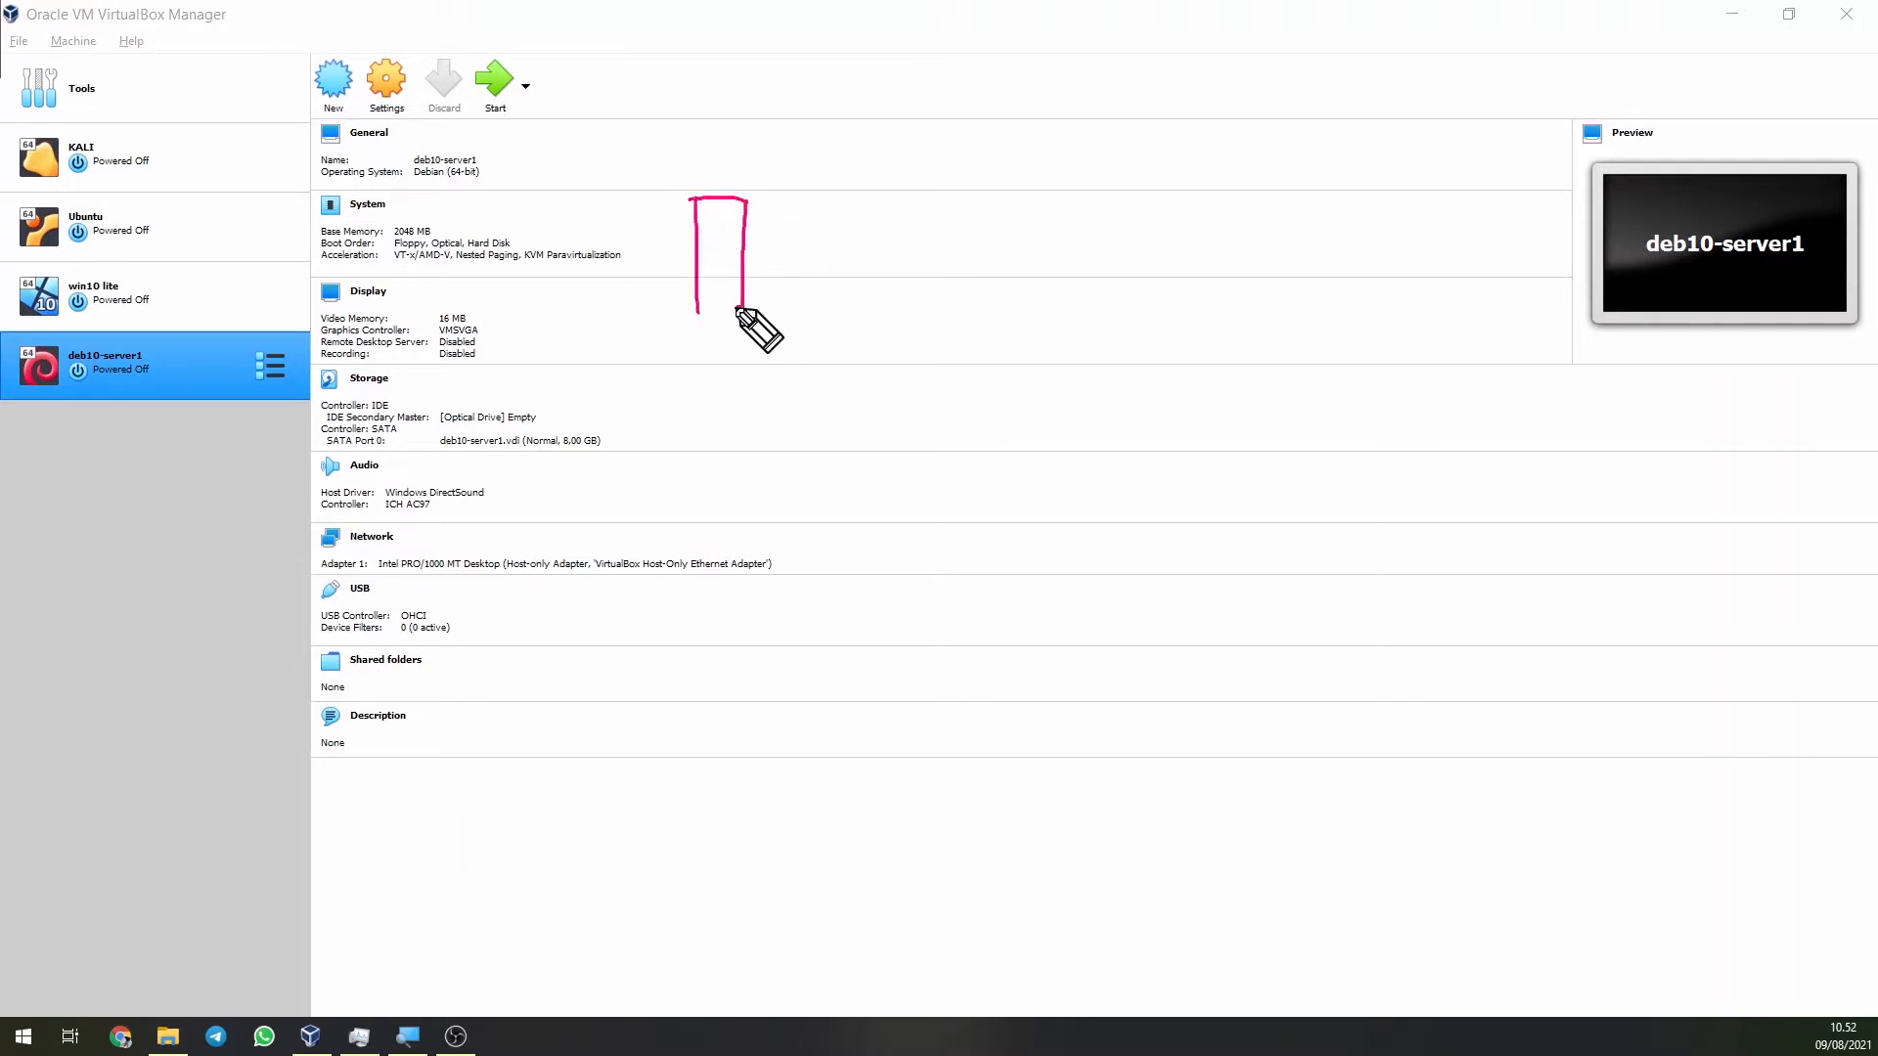
pyautogui.moveTo(856, 188)
pyautogui.mouseDown()
pyautogui.moveTo(772, 254)
pyautogui.moveTo(806, 248)
pyautogui.moveTo(880, 176)
pyautogui.moveTo(893, 201)
pyautogui.moveTo(963, 187)
pyautogui.mouseUp()
pyautogui.moveTo(971, 165); pyautogui.dragTo(975, 185)
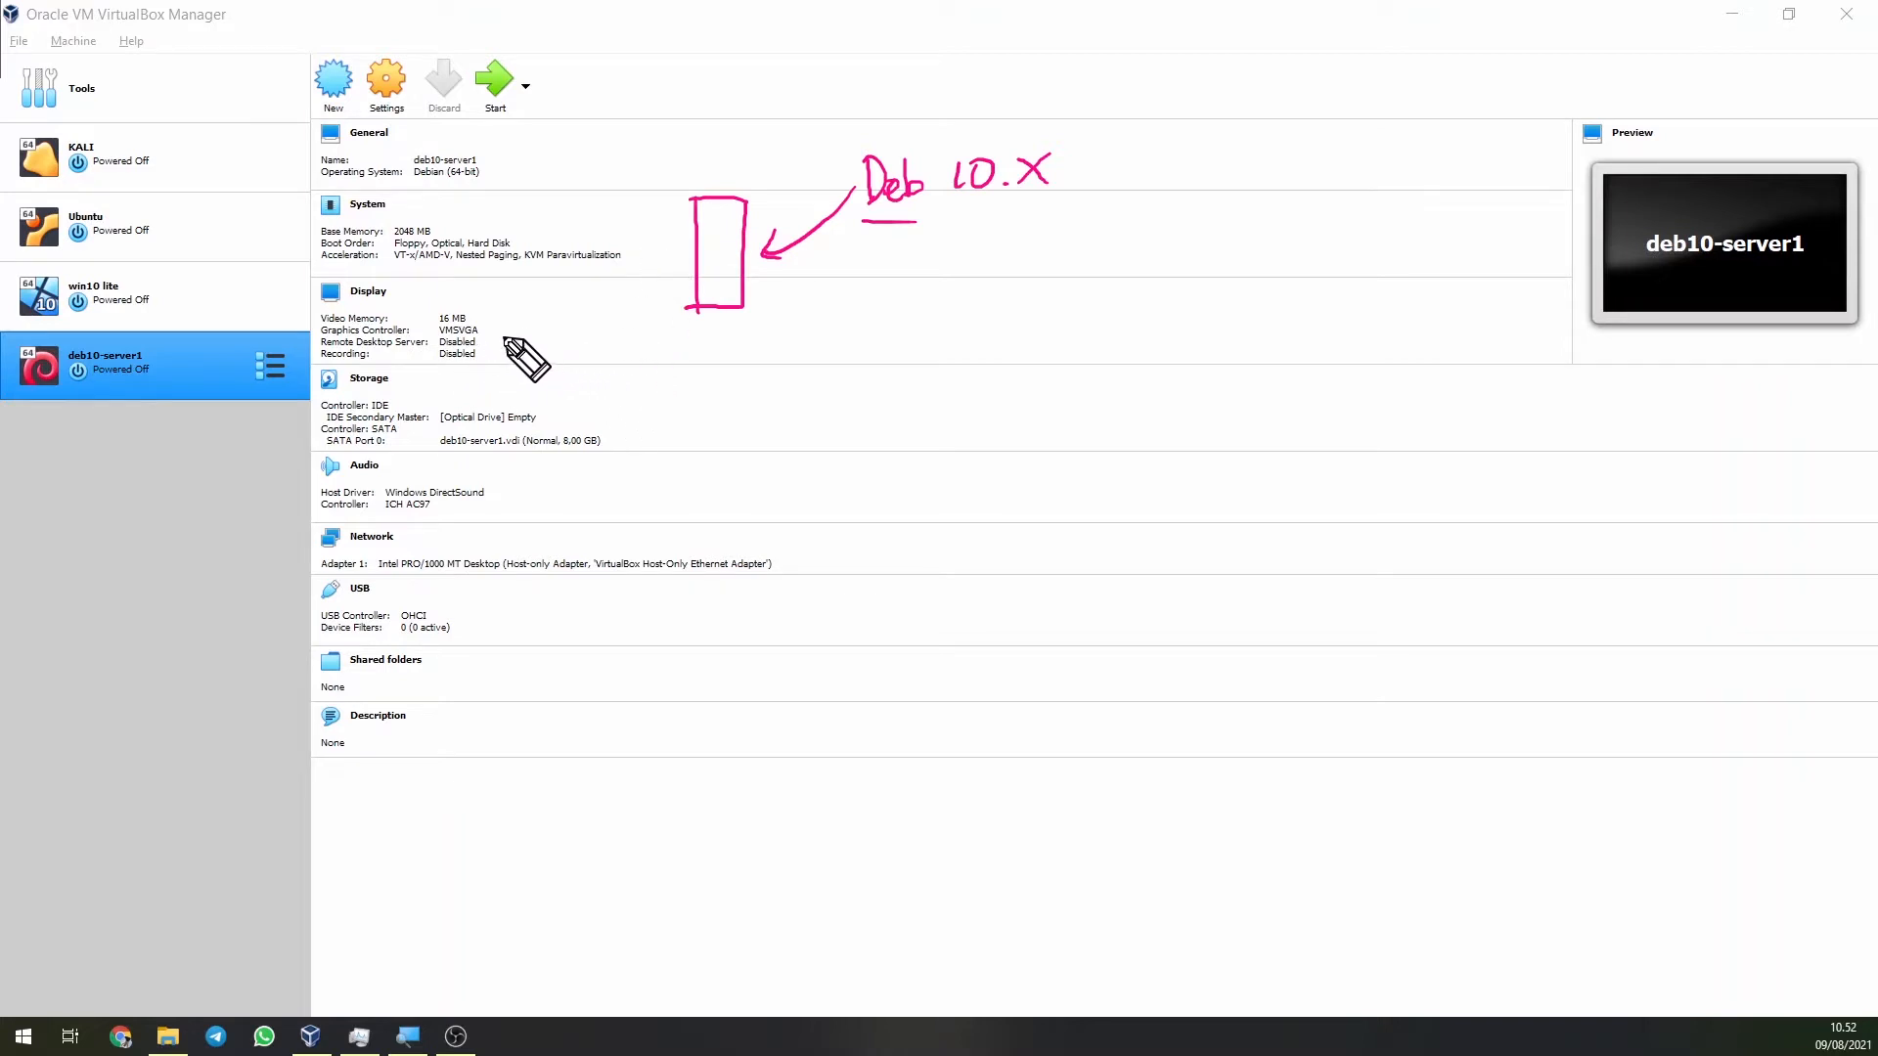
pyautogui.moveTo(498, 303)
pyautogui.mouseDown()
pyautogui.moveTo(543, 293)
pyautogui.moveTo(575, 323)
pyautogui.moveTo(500, 370)
pyautogui.moveTo(503, 415)
pyautogui.moveTo(579, 368)
pyautogui.mouseUp()
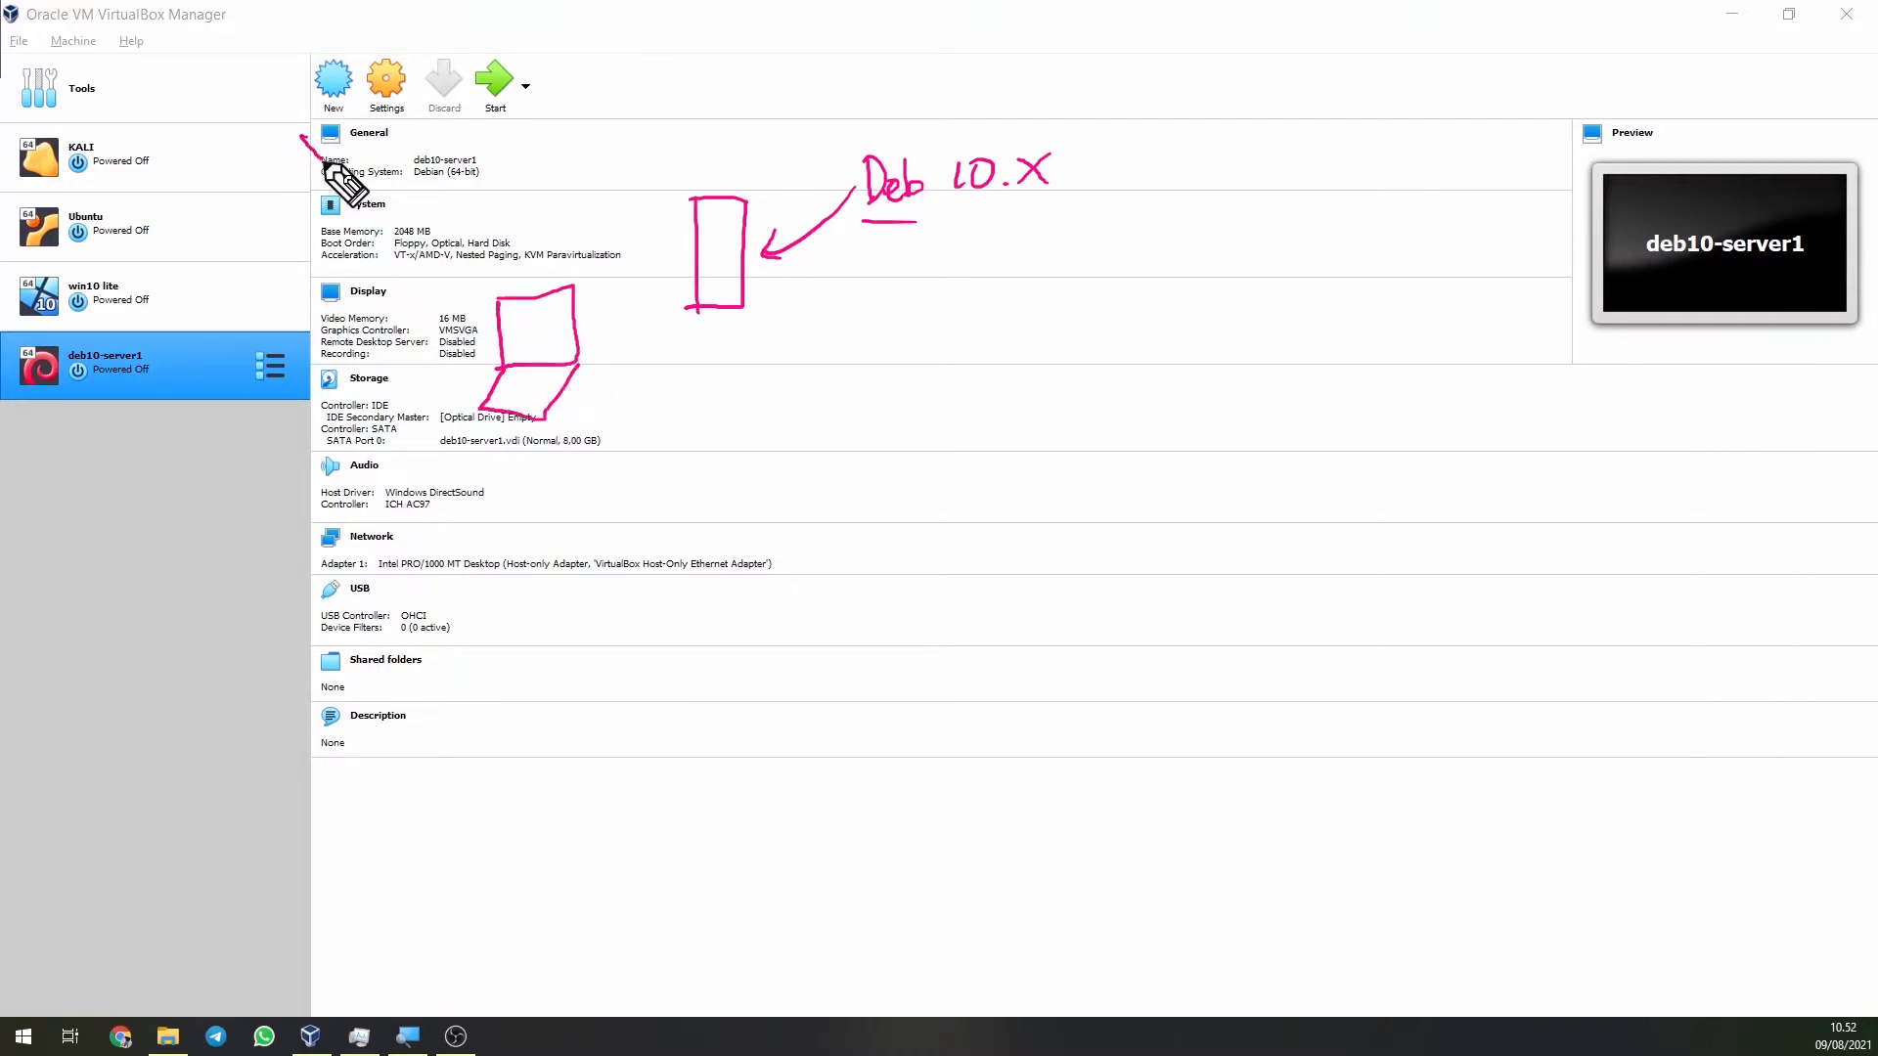
pyautogui.moveTo(323, 163)
pyautogui.mouseDown()
pyautogui.moveTo(517, 315)
pyautogui.moveTo(323, 415)
pyautogui.mouseUp()
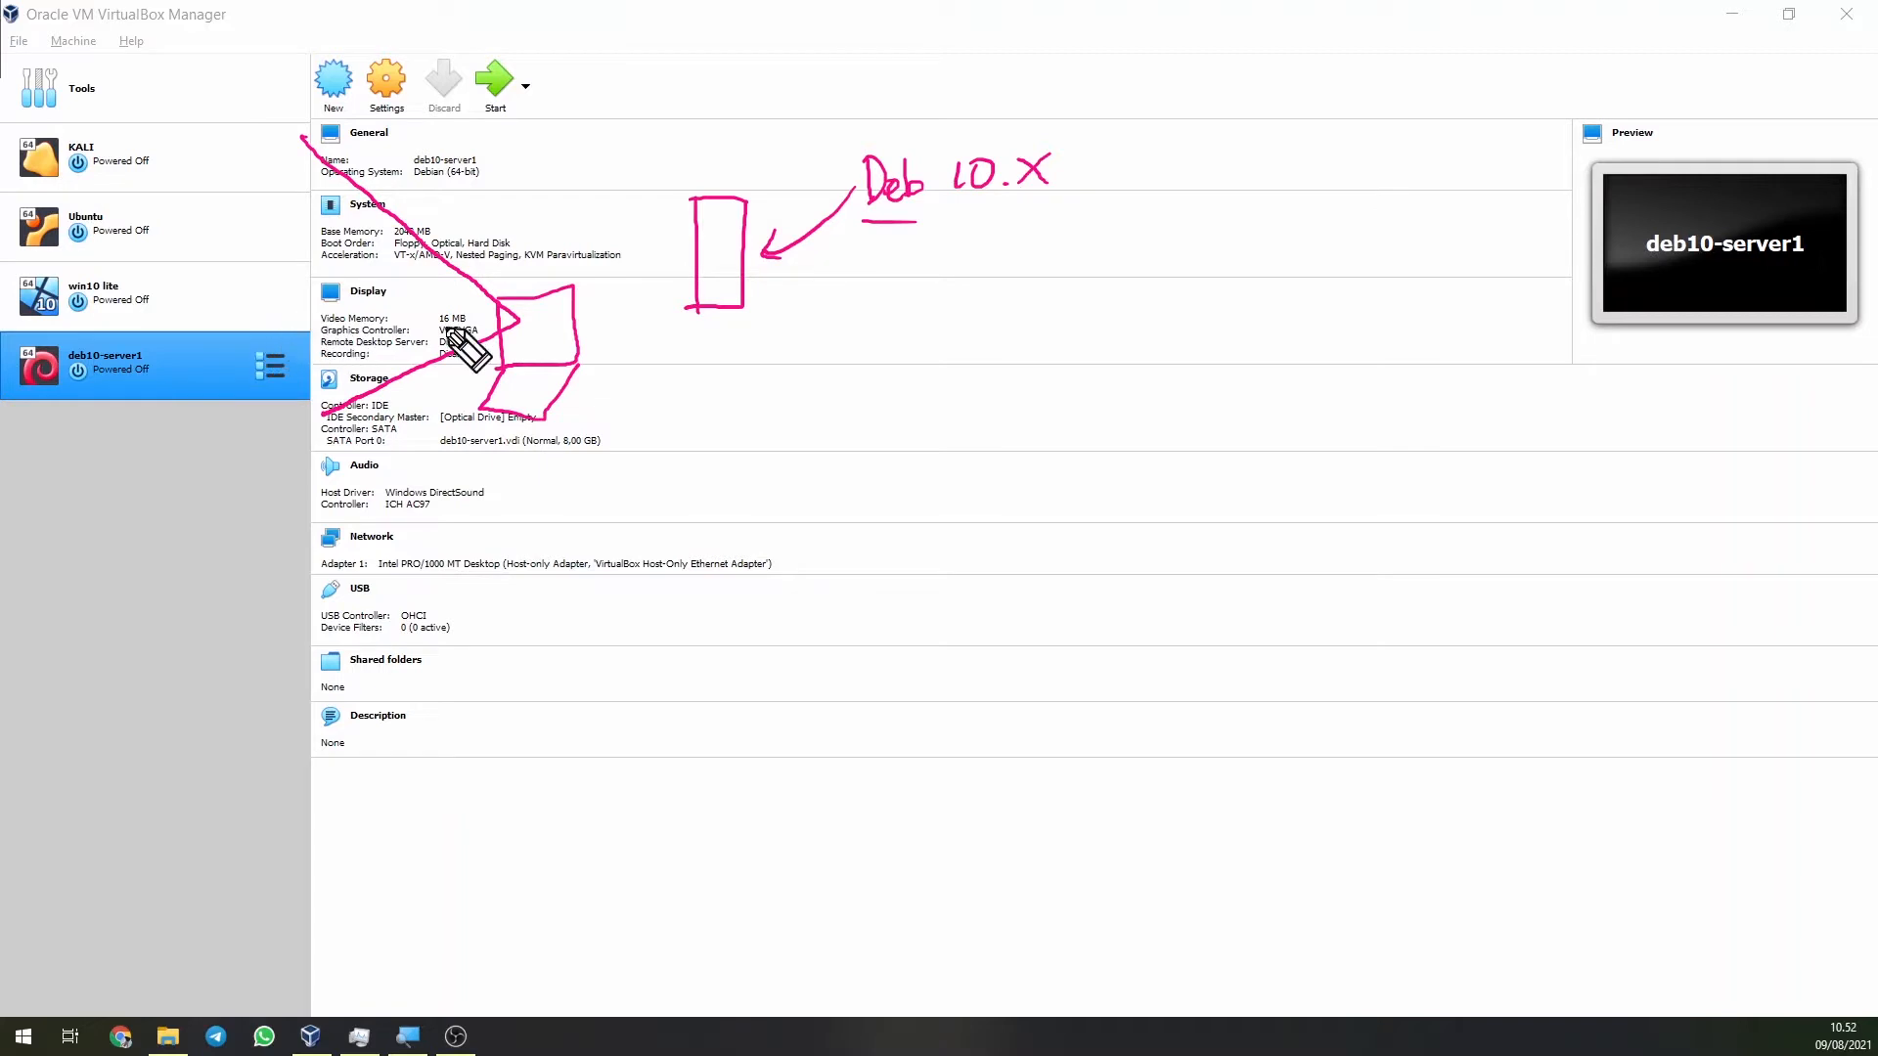
# Circle New, underline Start, cross out deb10-server1 and circle the sketched box.
pyautogui.moveTo(344, 47)
pyautogui.mouseDown()
pyautogui.moveTo(311, 116)
pyautogui.moveTo(363, 59)
pyautogui.mouseUp()
pyautogui.moveTo(479, 122); pyautogui.dragTo(520, 122)
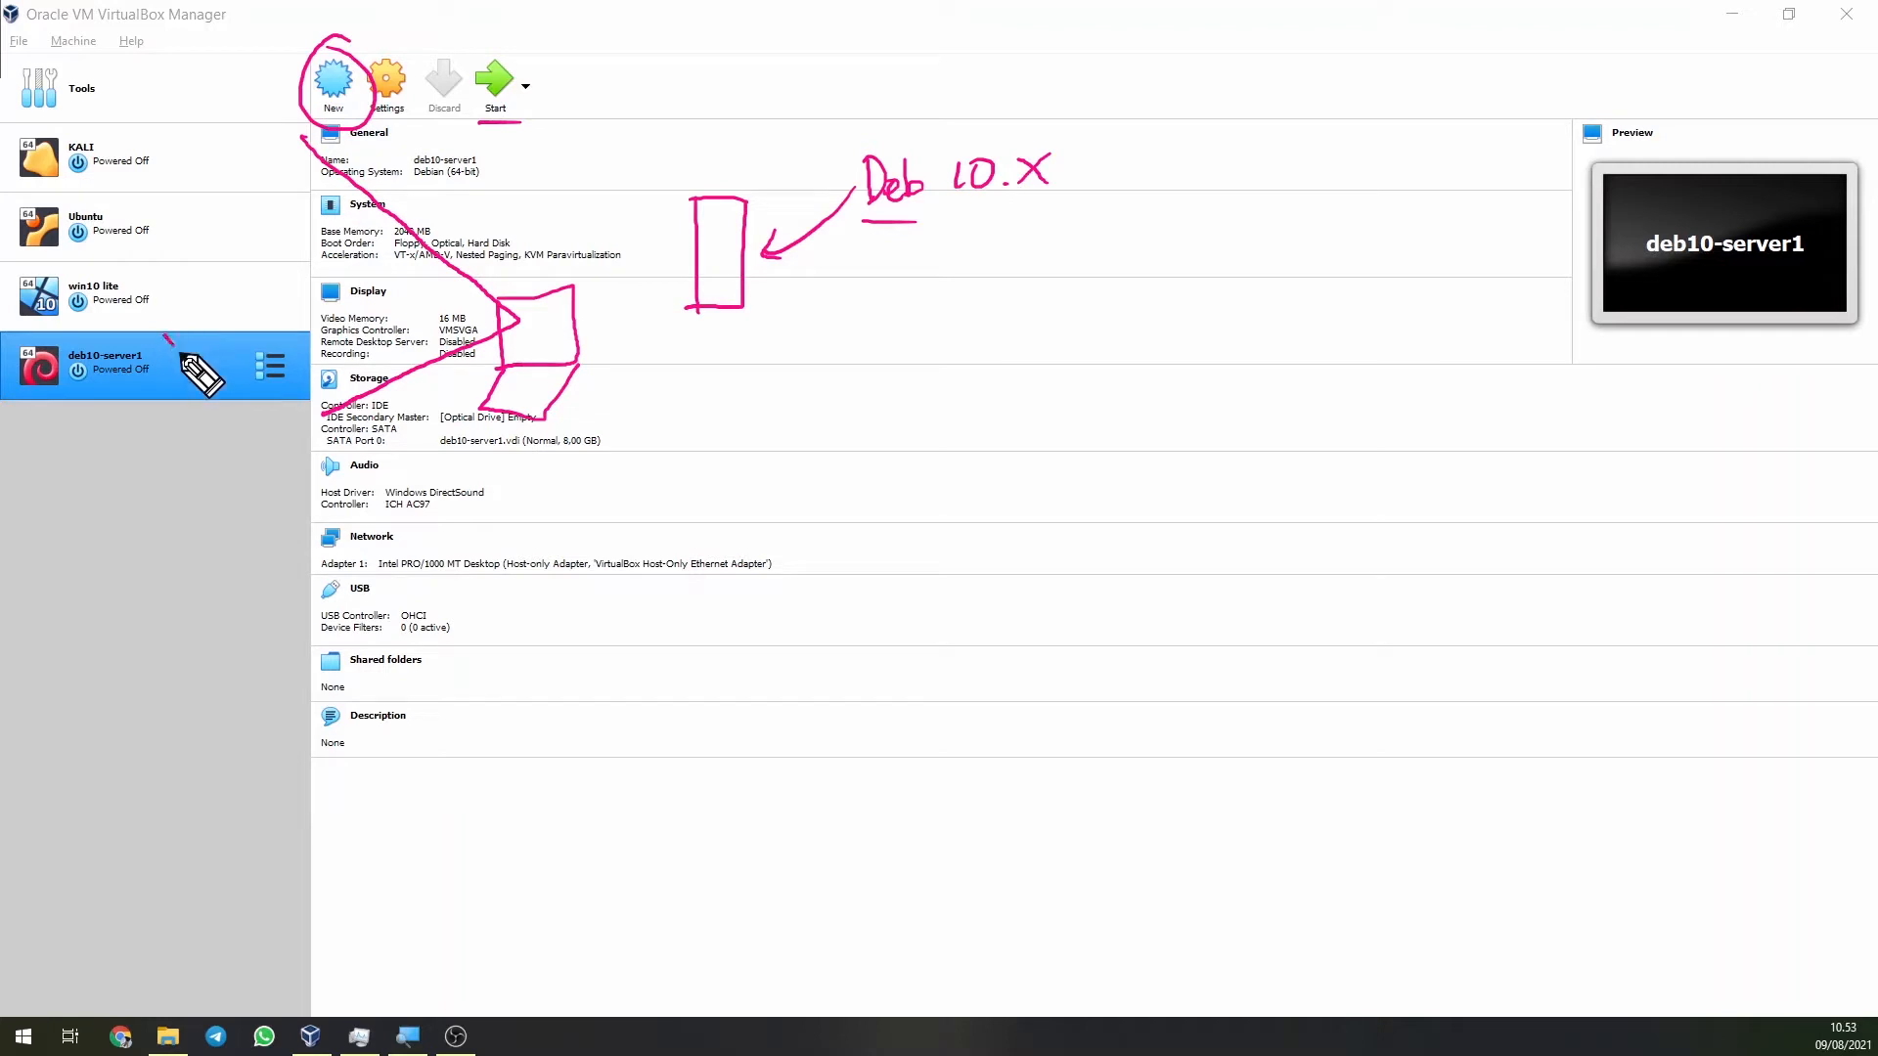
pyautogui.moveTo(181, 357); pyautogui.dragTo(225, 401)
pyautogui.moveTo(217, 330); pyautogui.dragTo(154, 397)
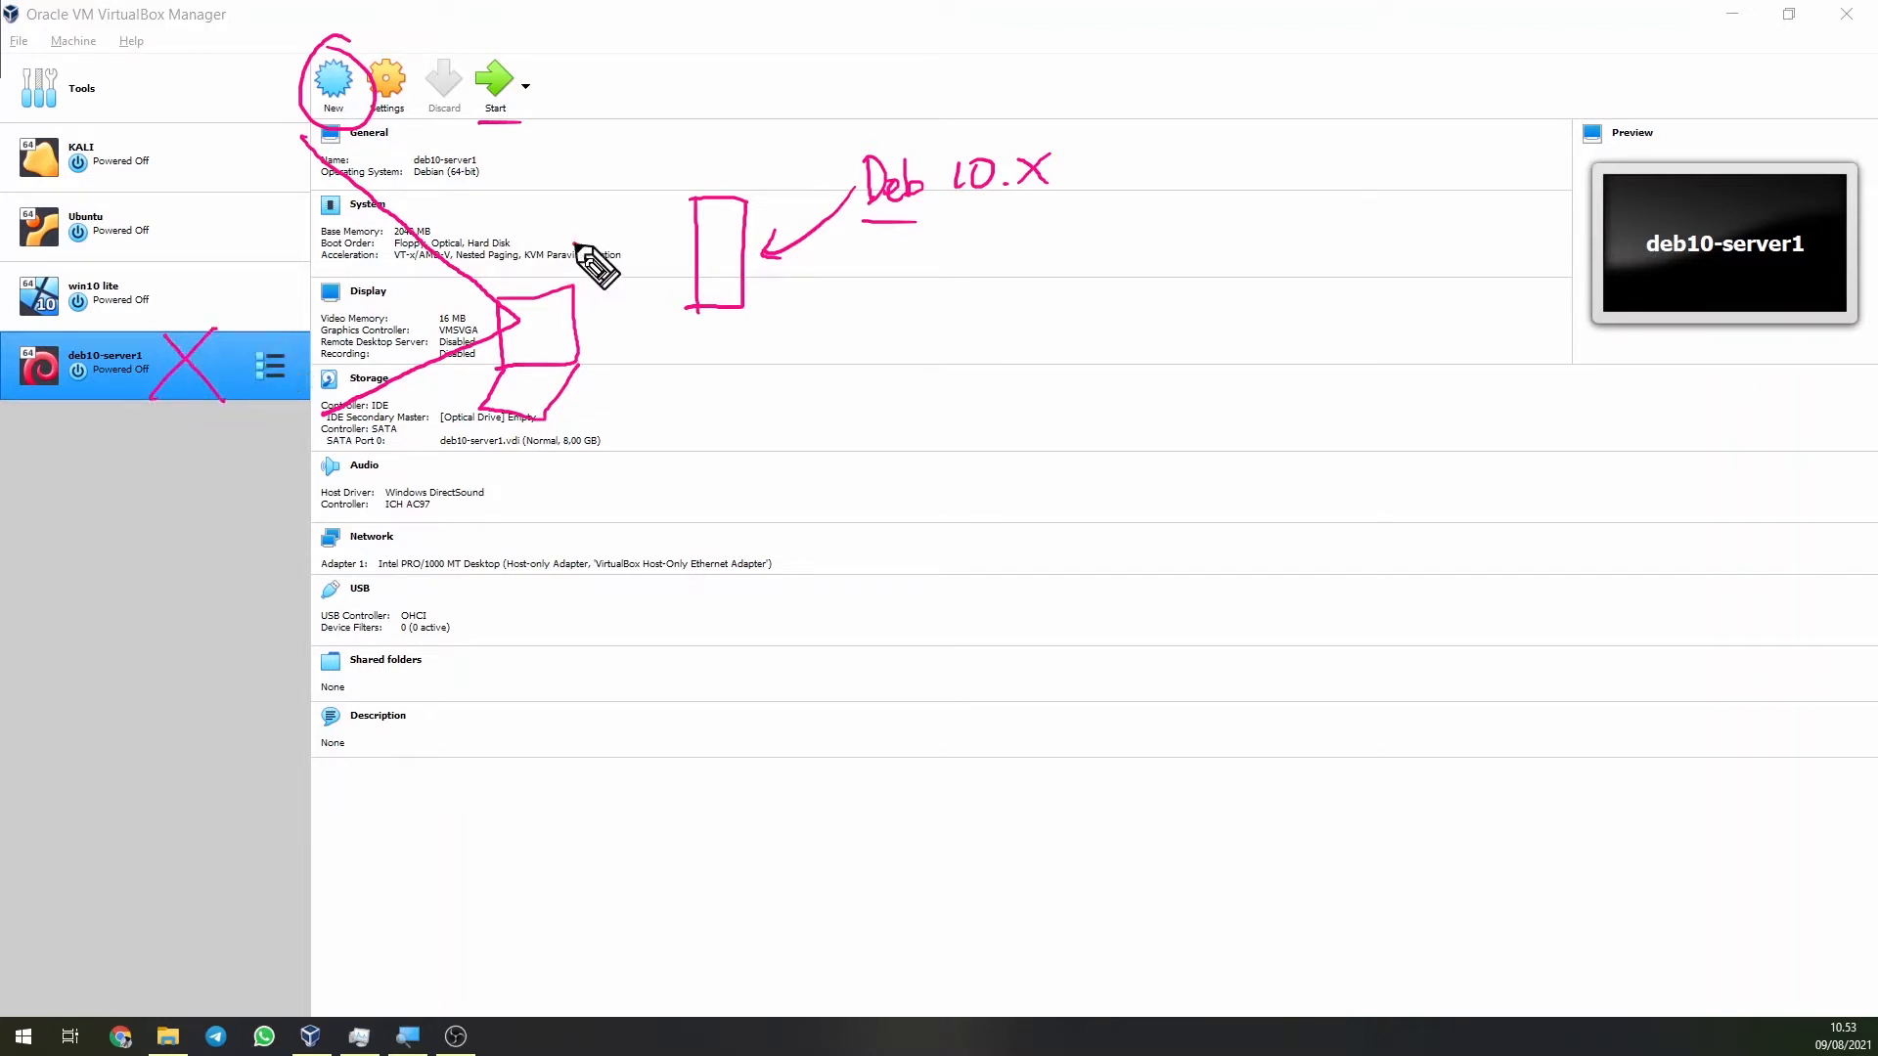
pyautogui.moveTo(582, 244)
pyautogui.mouseDown()
pyautogui.moveTo(641, 371)
pyautogui.moveTo(533, 242)
pyautogui.mouseUp()
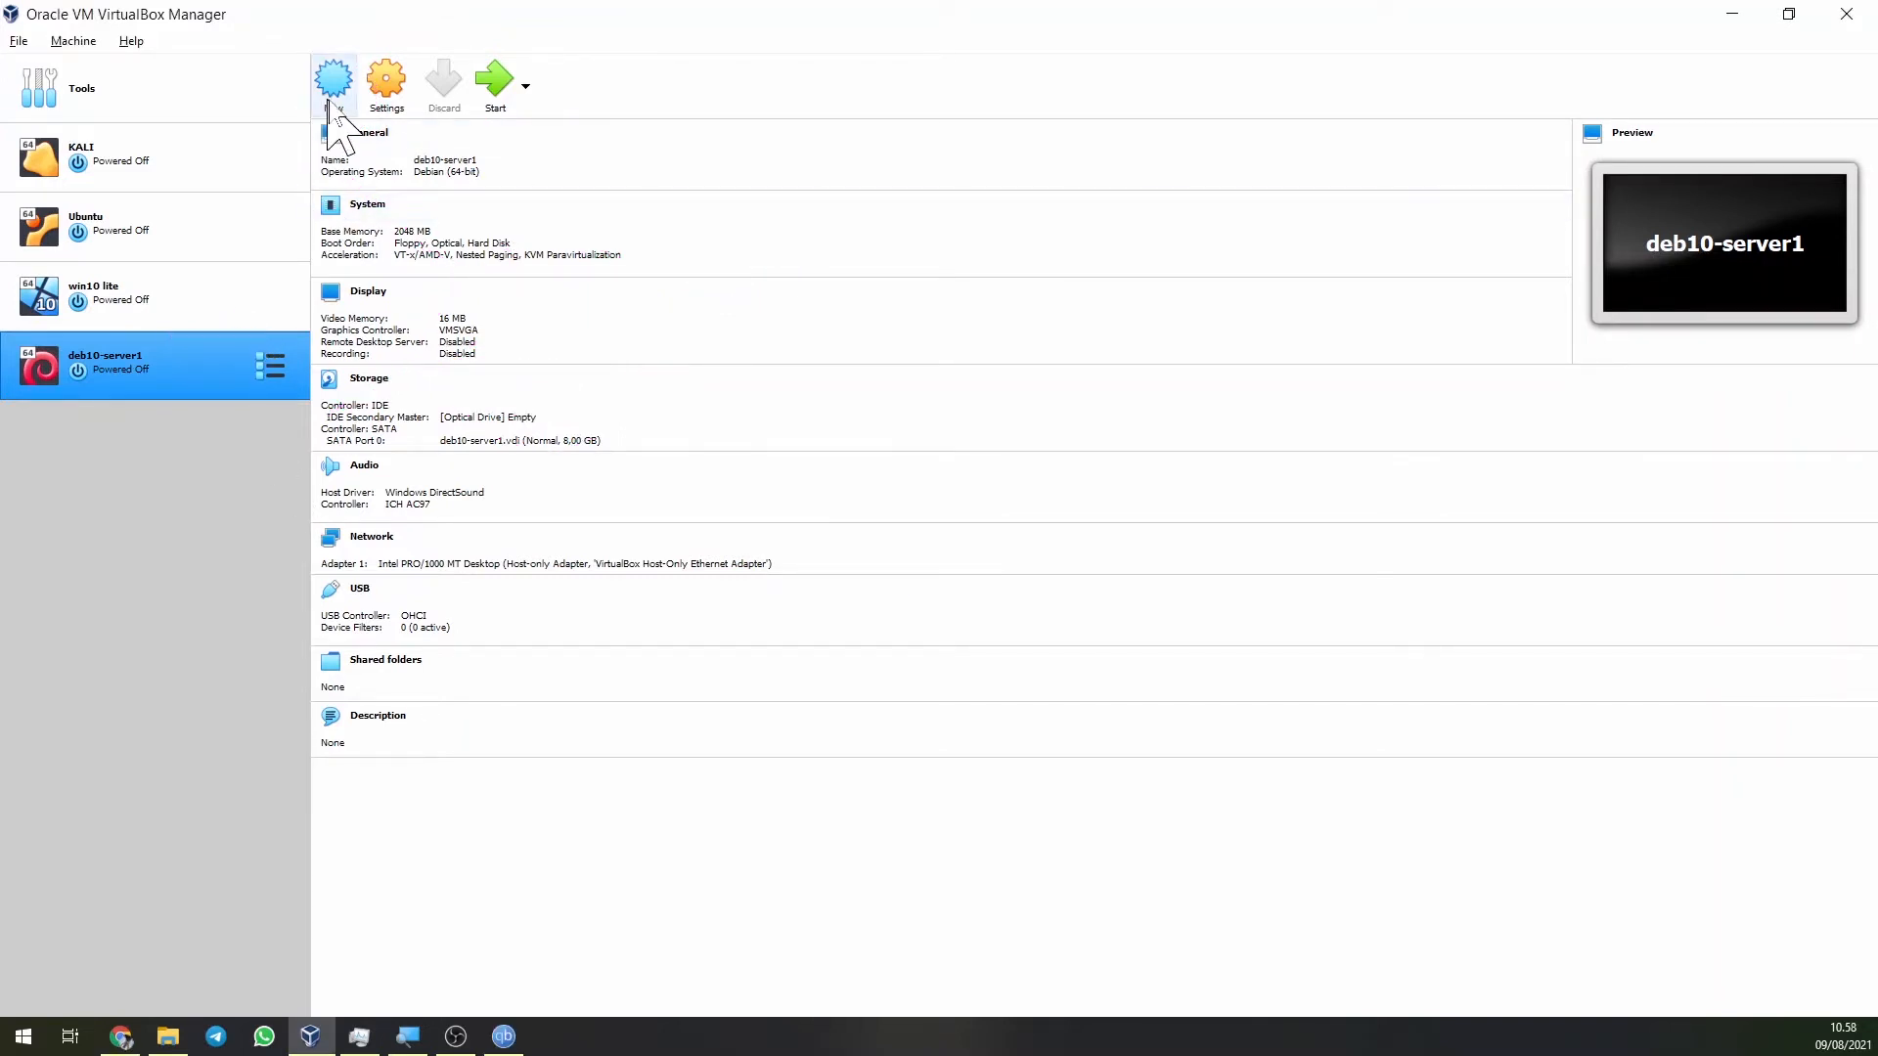
# Begin a new machine named deb10-lab and browse for a different machine folder.
pyautogui.click(333, 90)
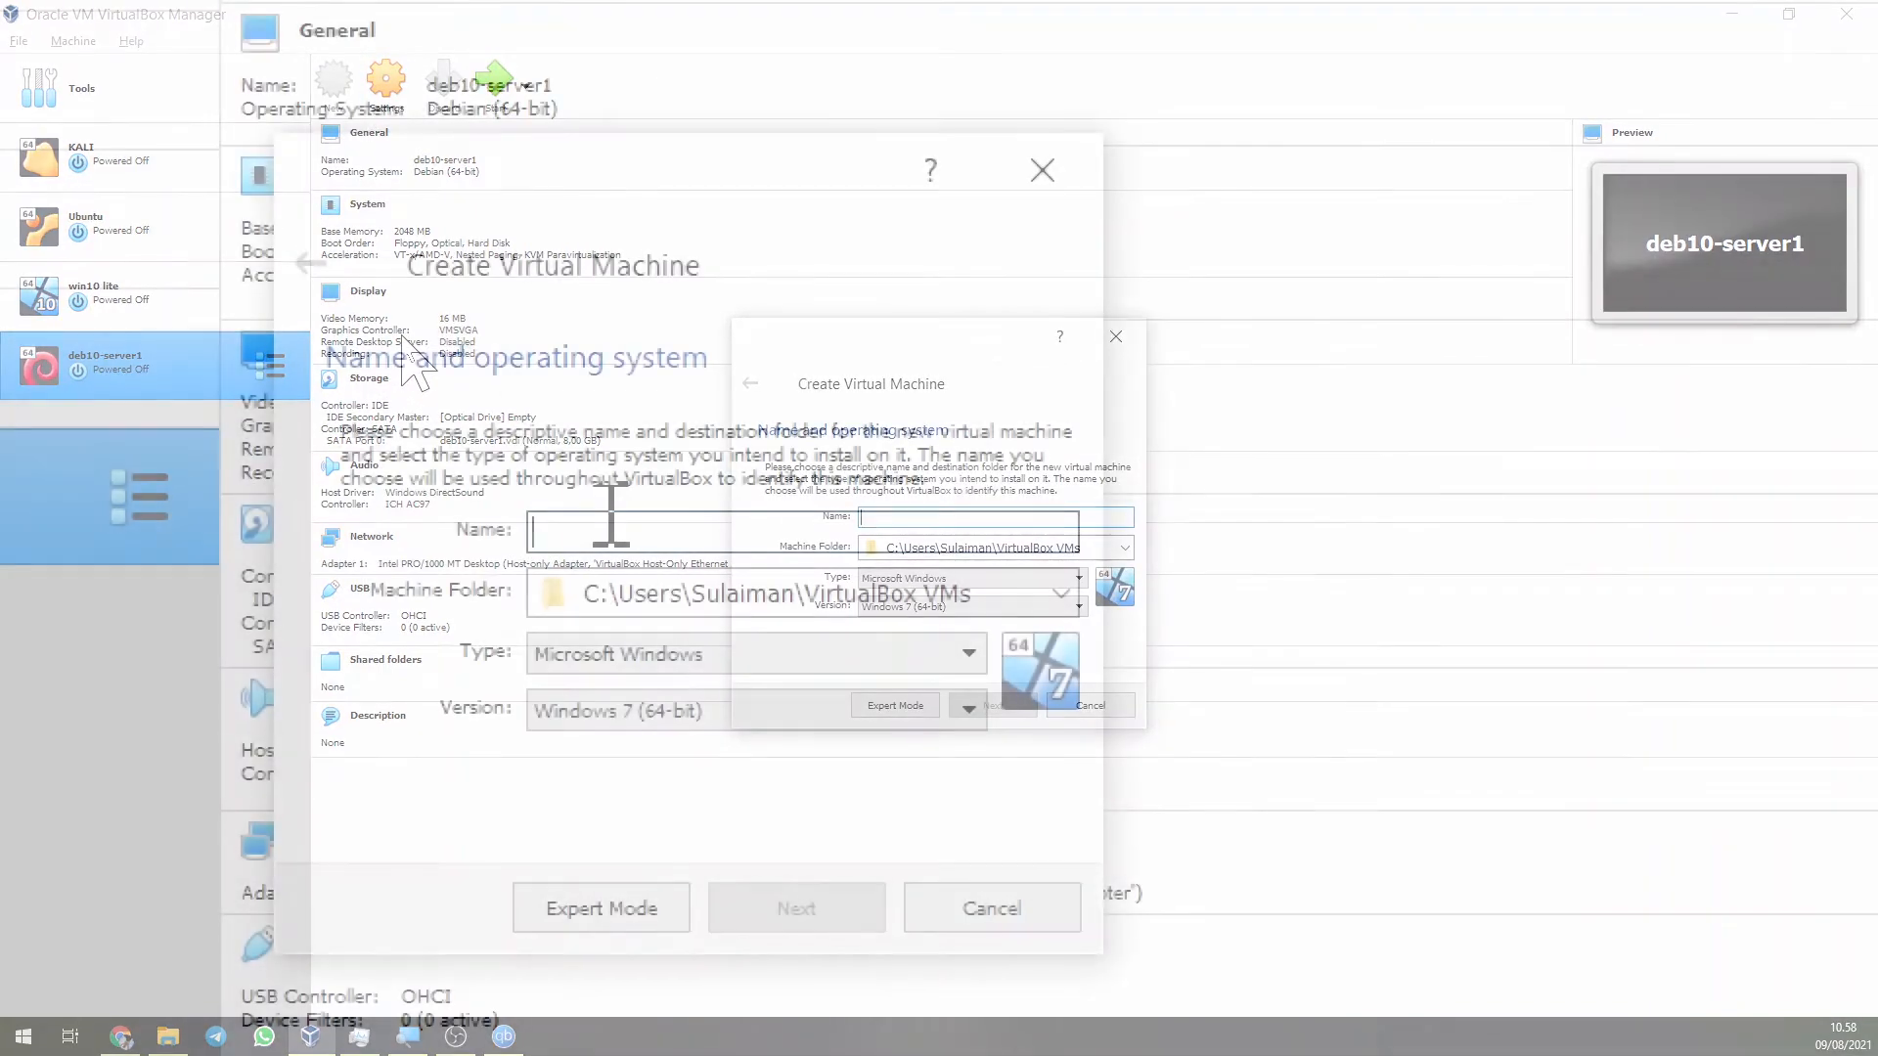
pyautogui.write('deb10')
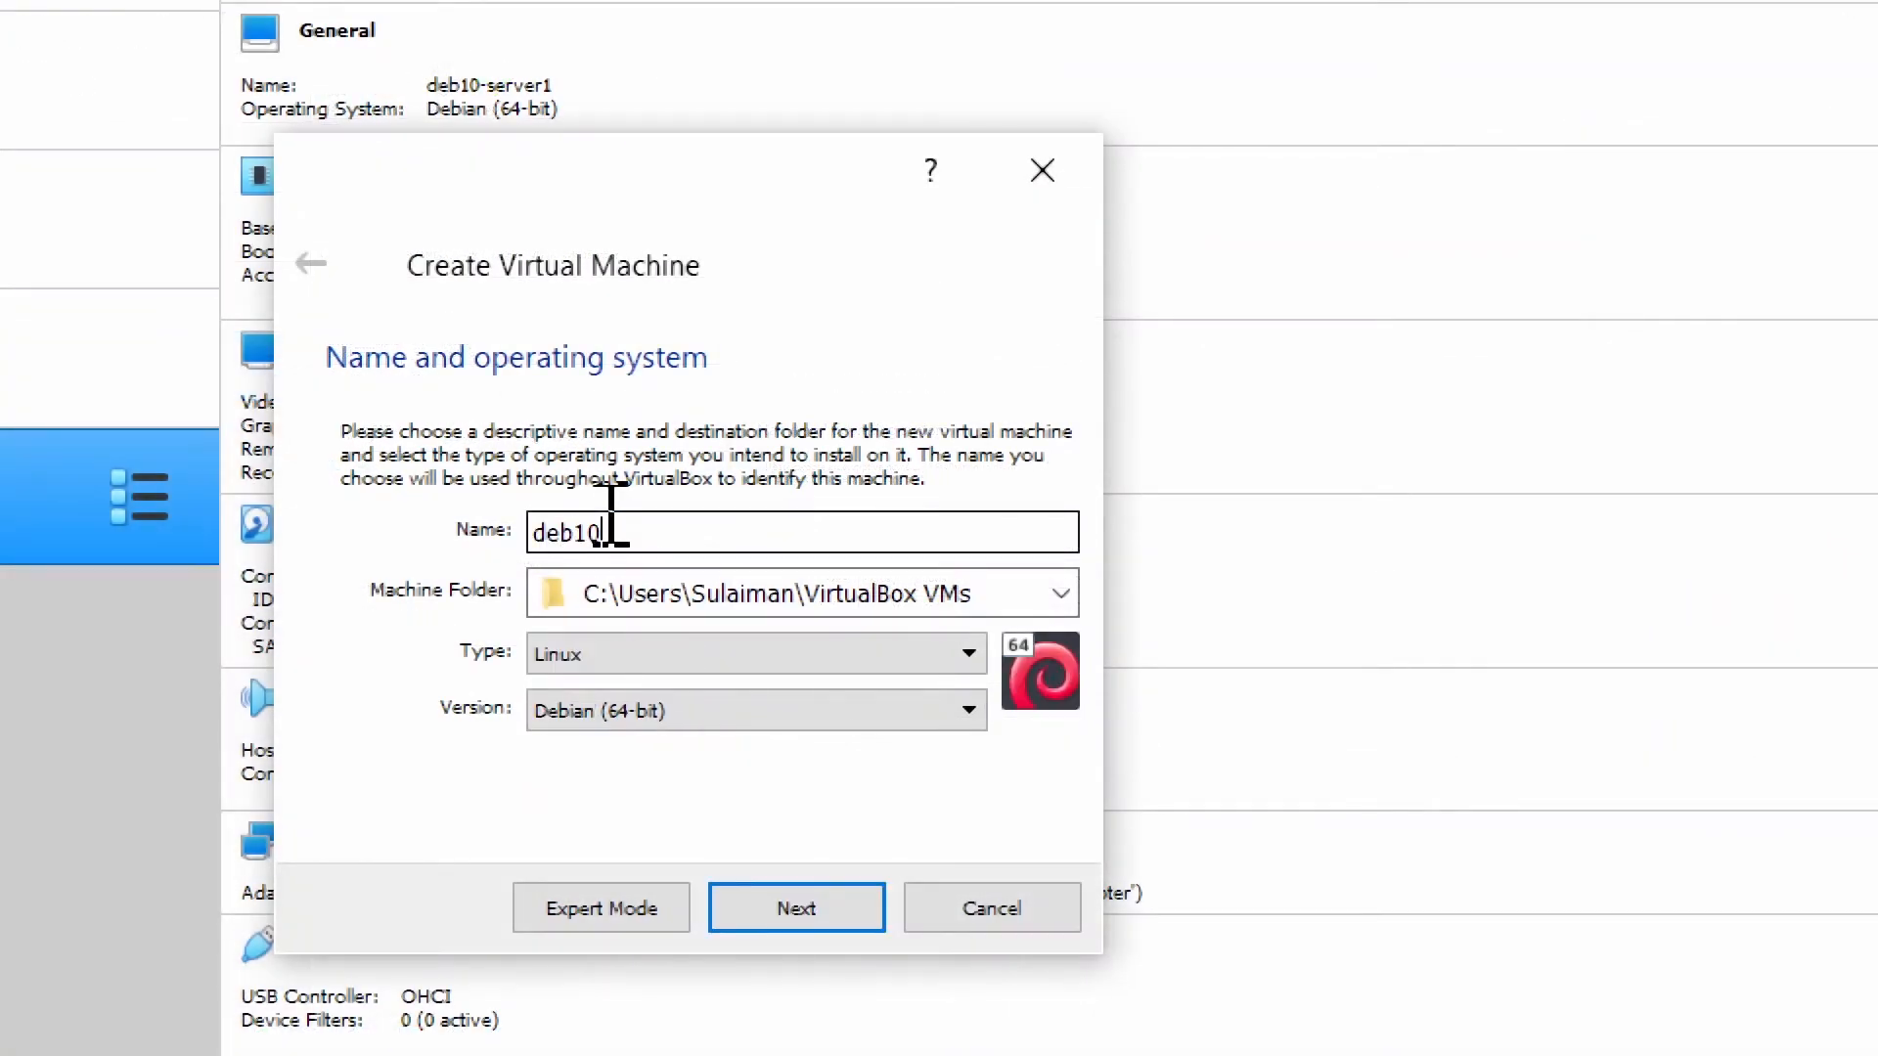
pyautogui.write('-lab')
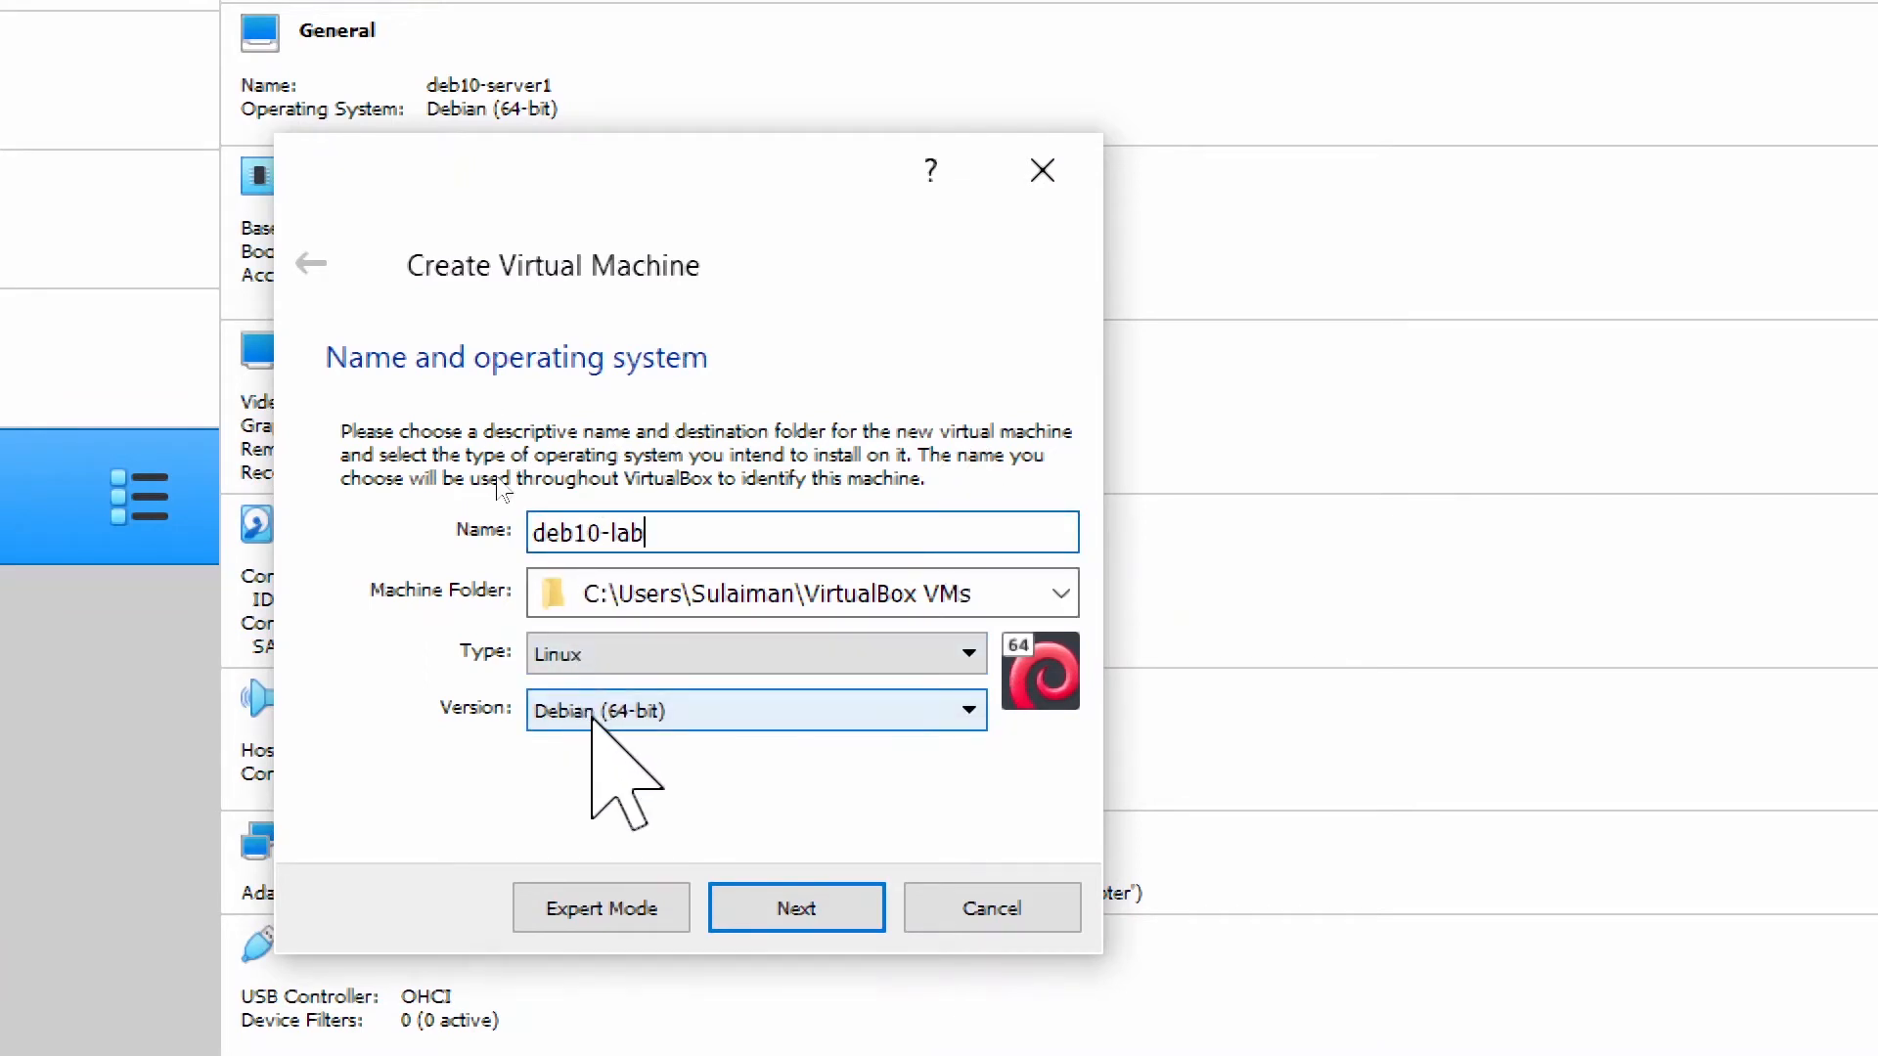
pyautogui.click(1066, 596)
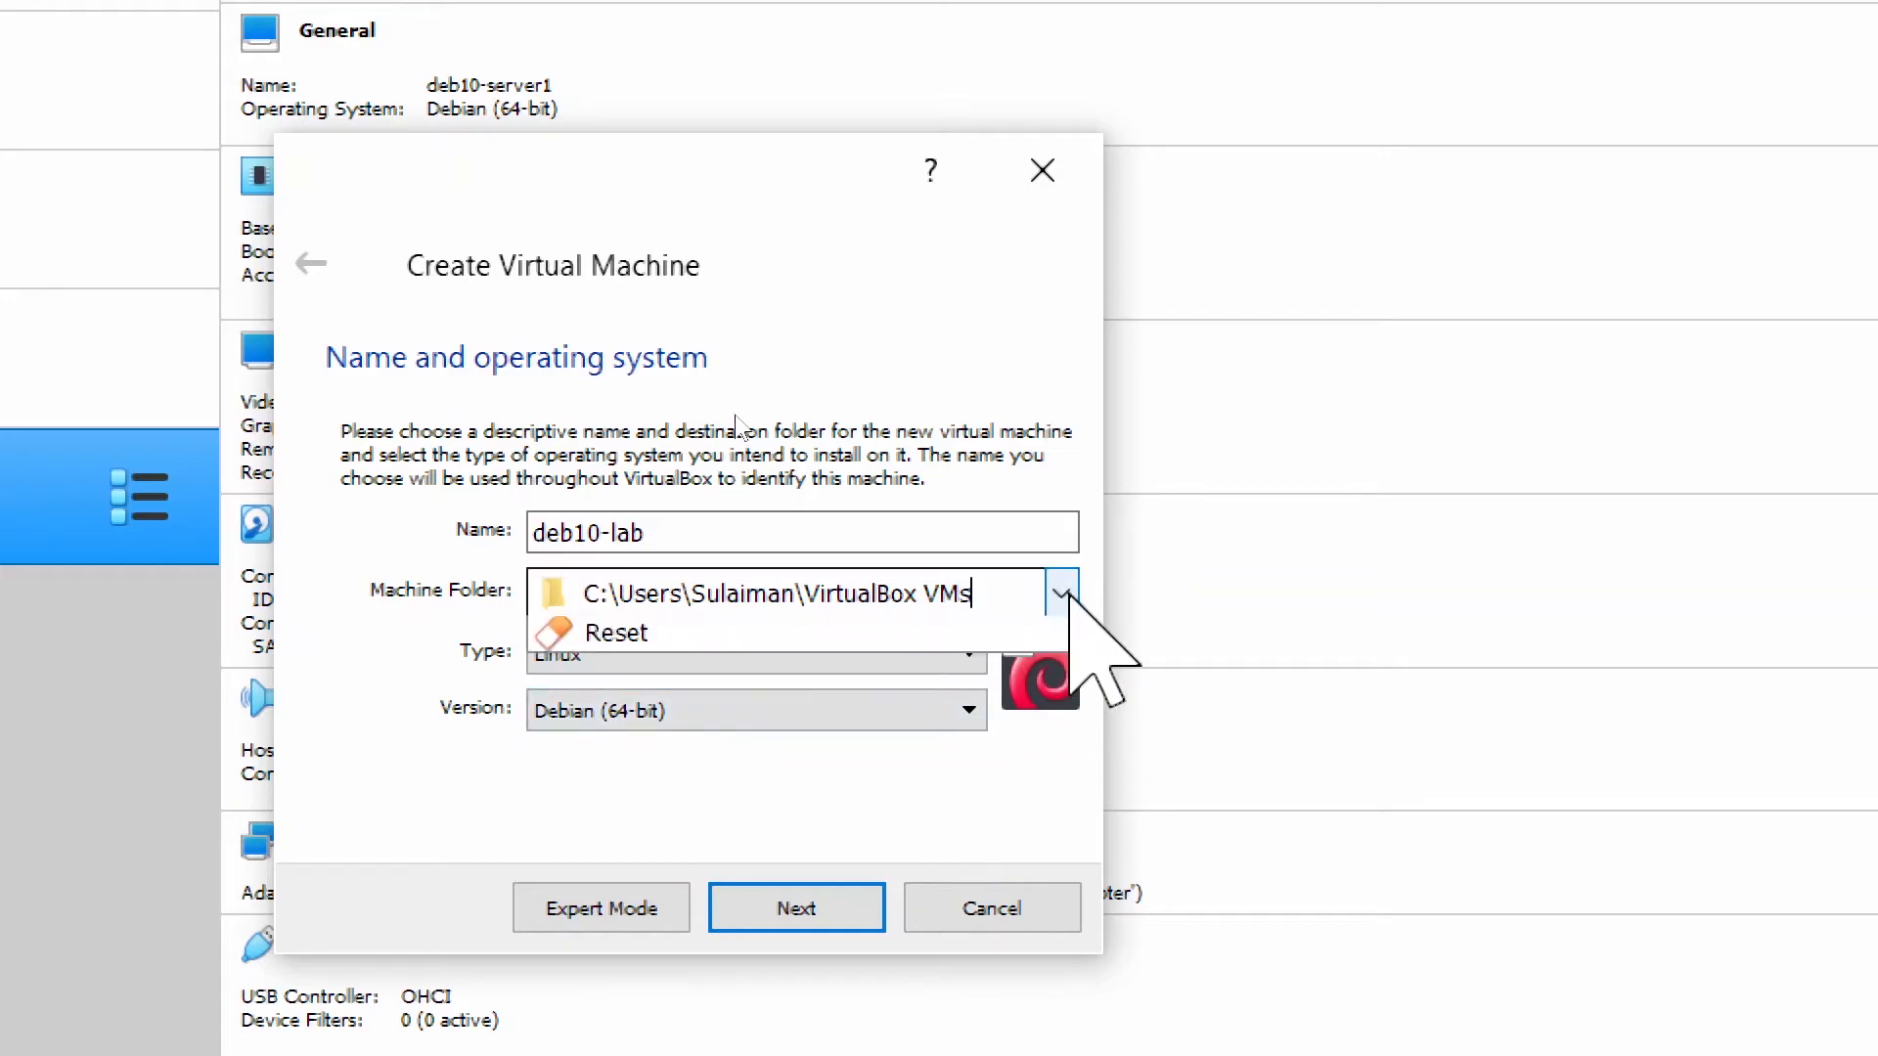
pyautogui.click(944, 674)
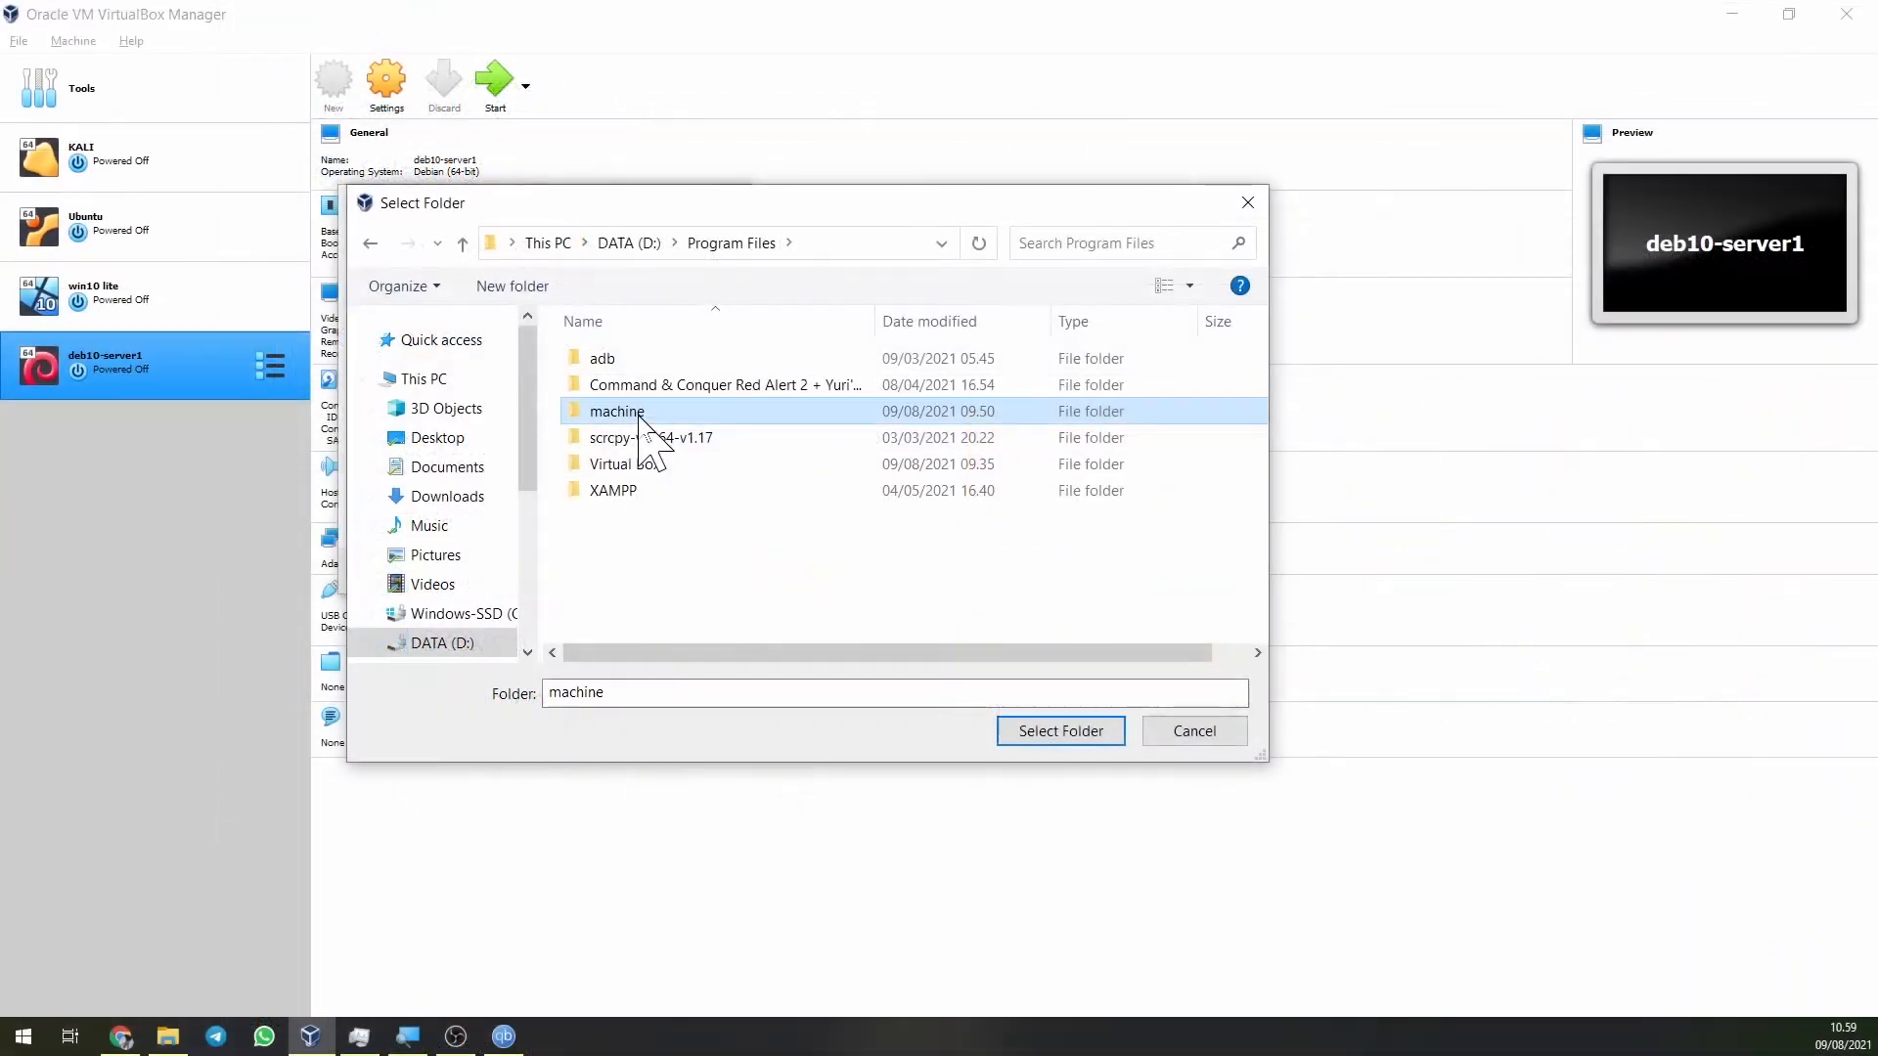
# Choose D:\Program Files\machine as the deb10-lab folder and proceed to memory size.
pyautogui.doubleClick(637, 410)
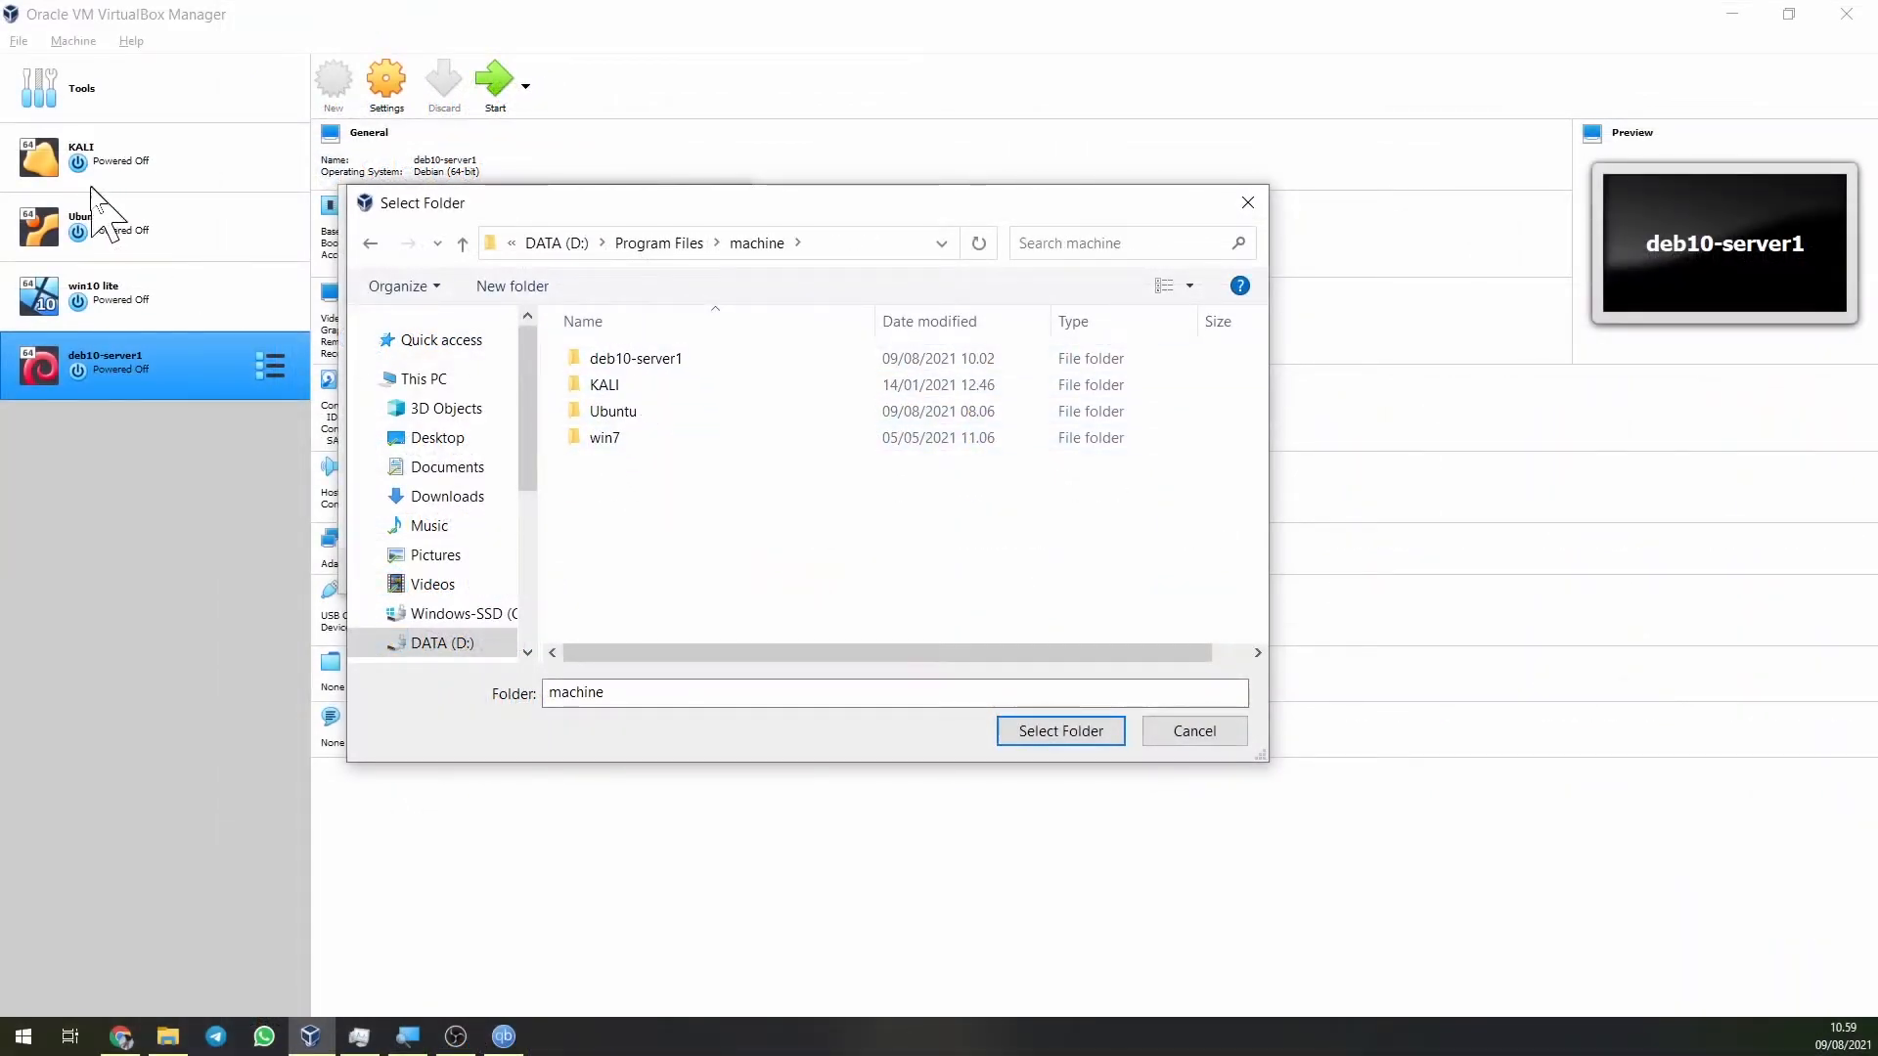
pyautogui.click(1051, 733)
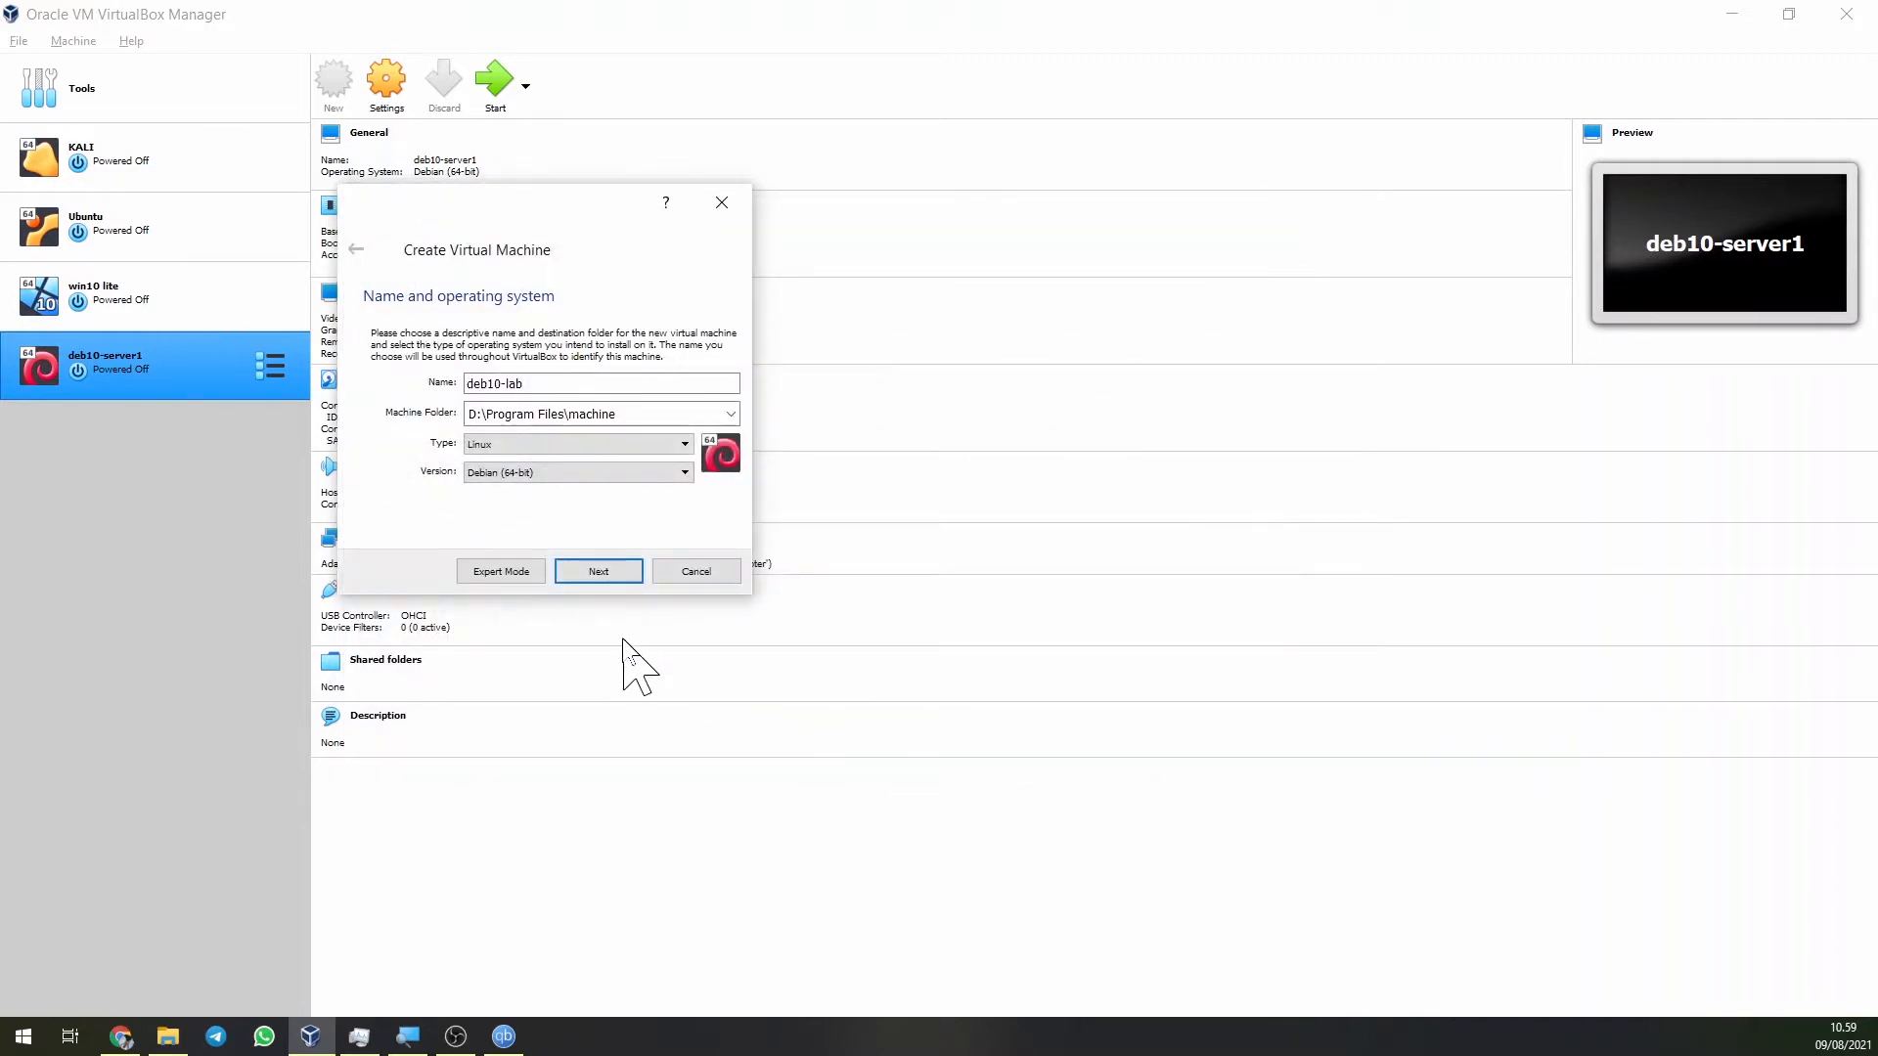
pyautogui.click(598, 571)
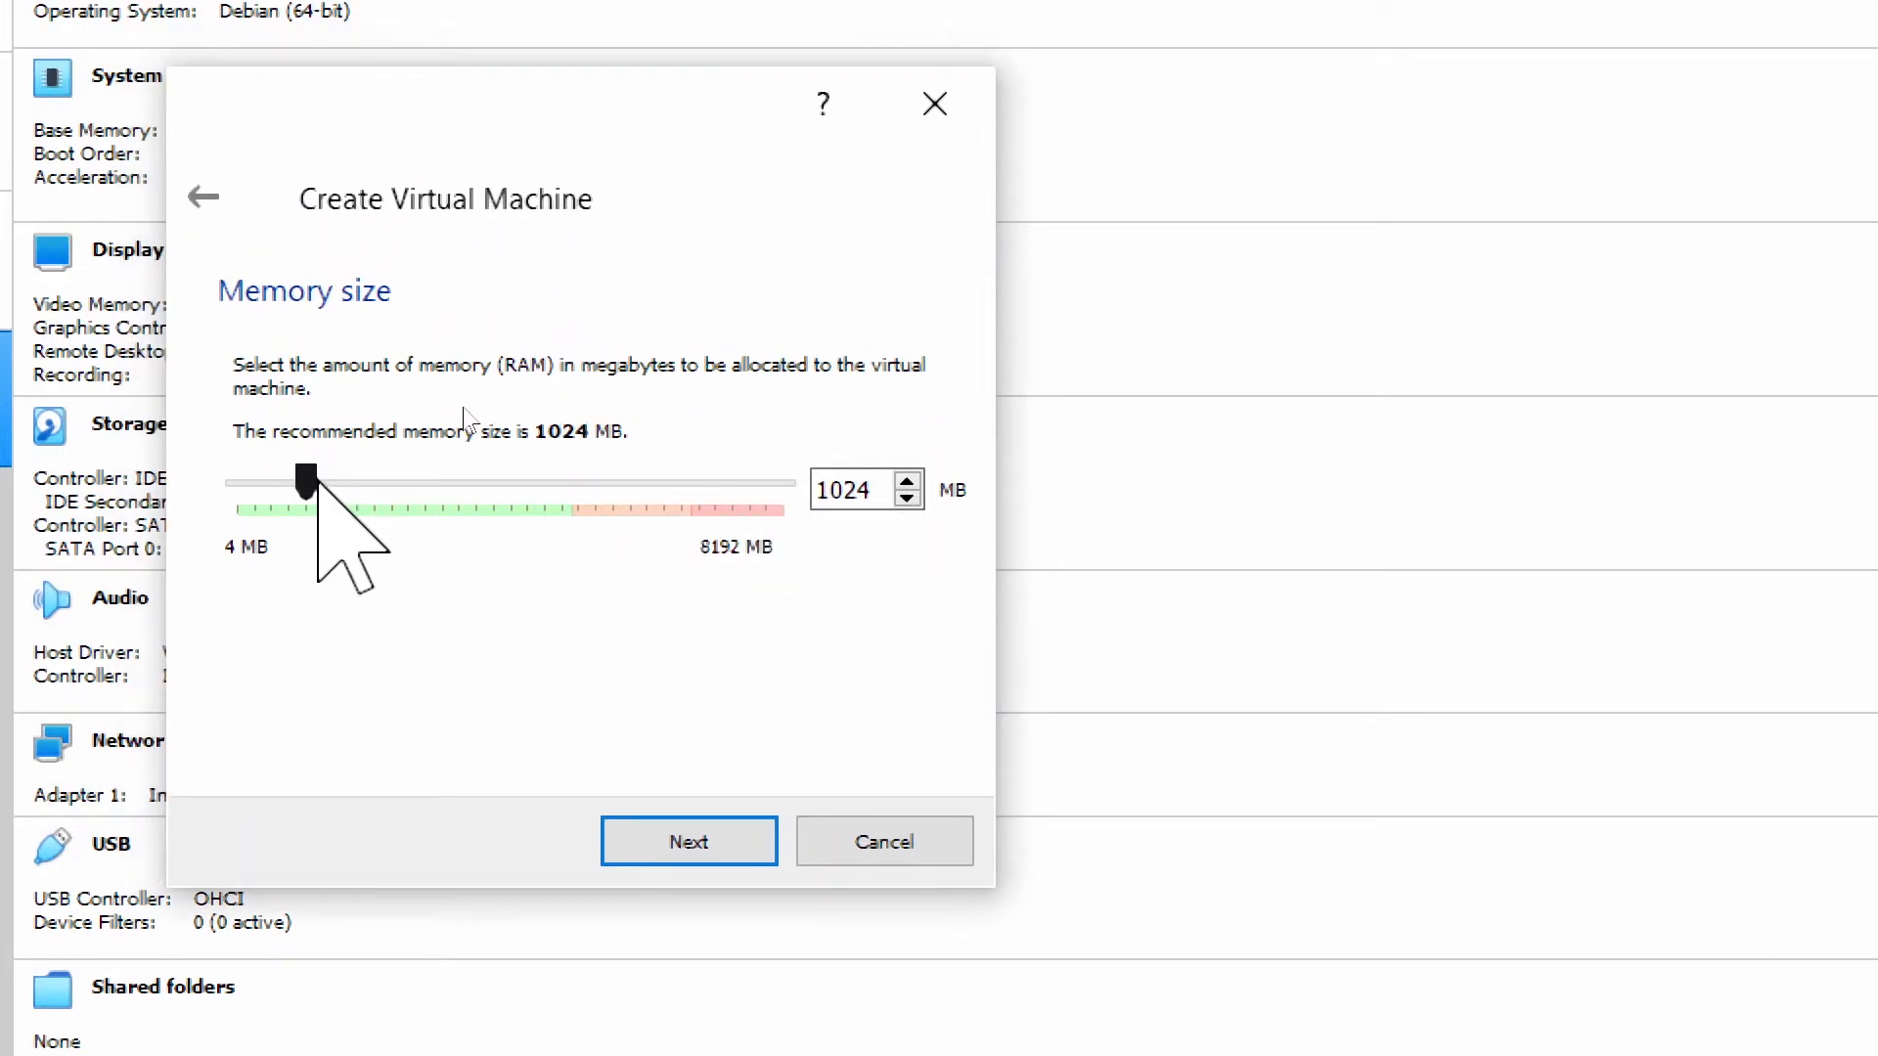
# Raise deb10-lab's memory from 1024 MB to 2048 MB and advance to the hard disk step.
pyautogui.moveTo(308, 481); pyautogui.dragTo(374, 480)
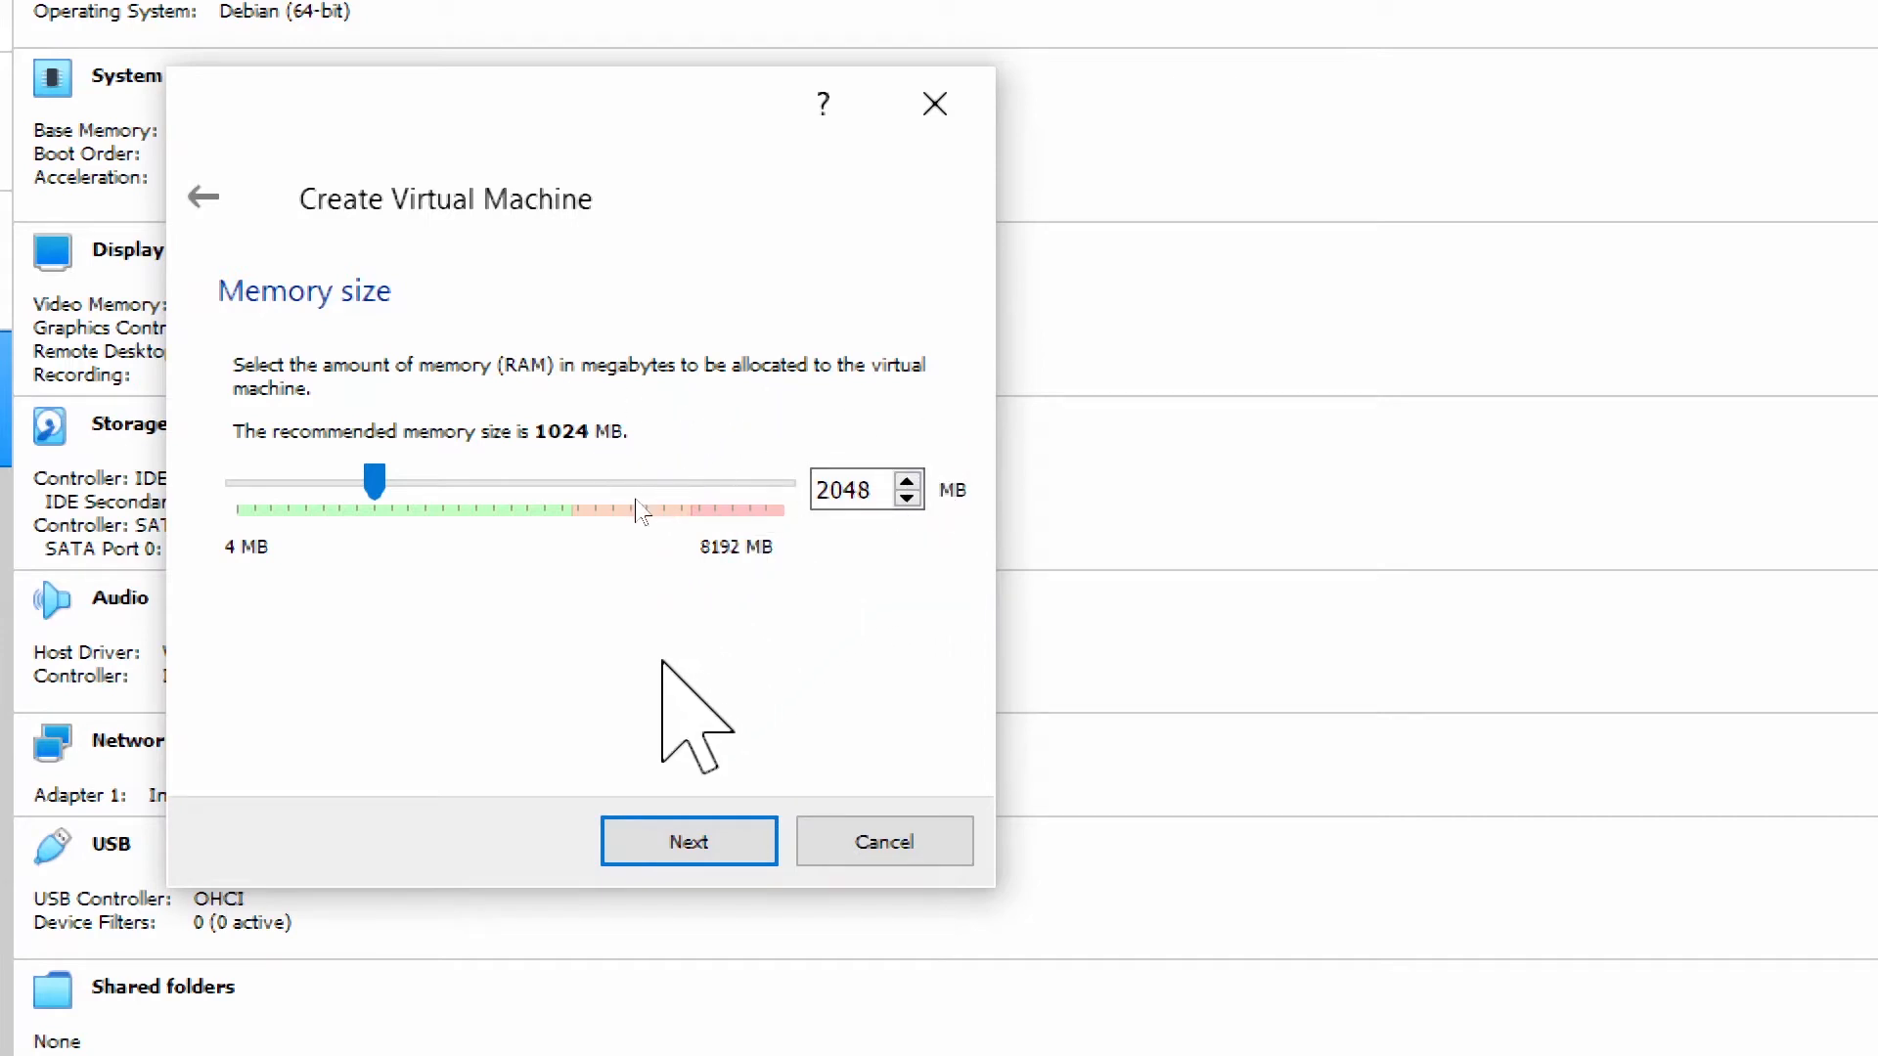
pyautogui.click(684, 842)
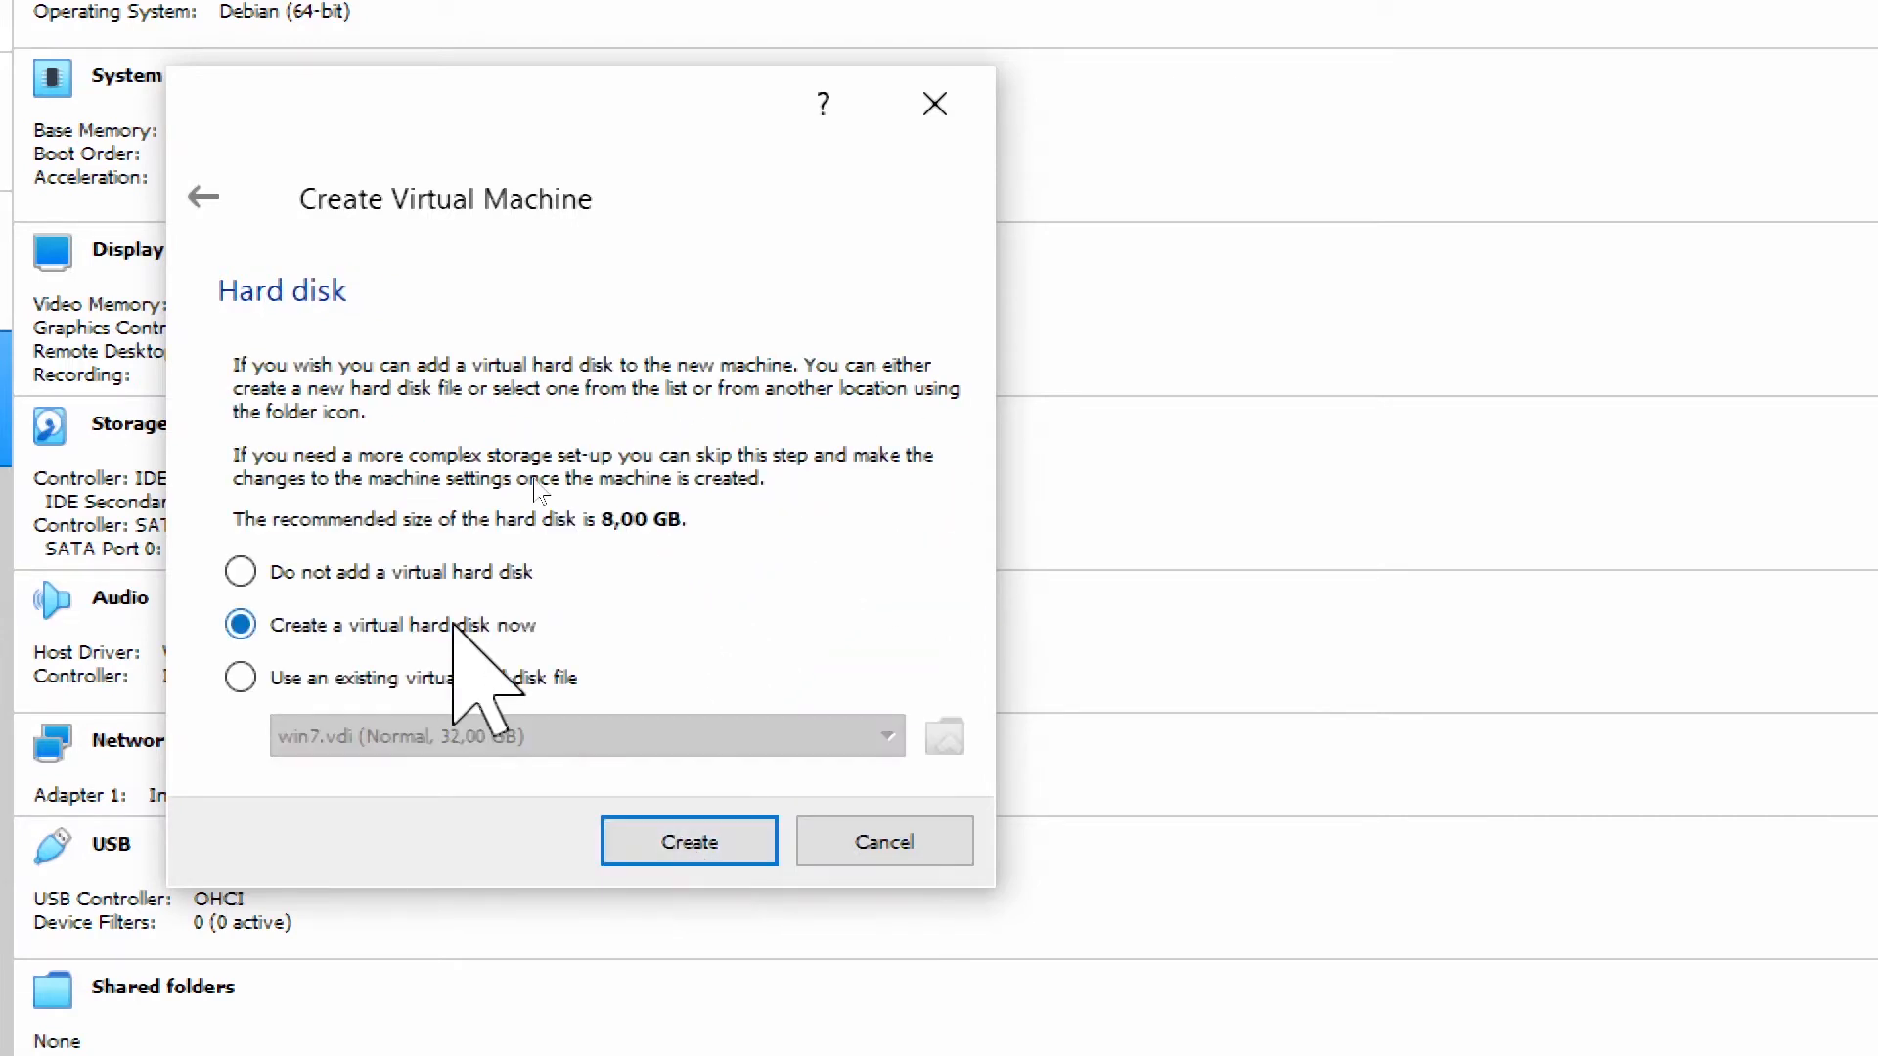
# Create the machine and sketch a disk-to-file diagram beside the disk type options.
pyautogui.click(684, 841)
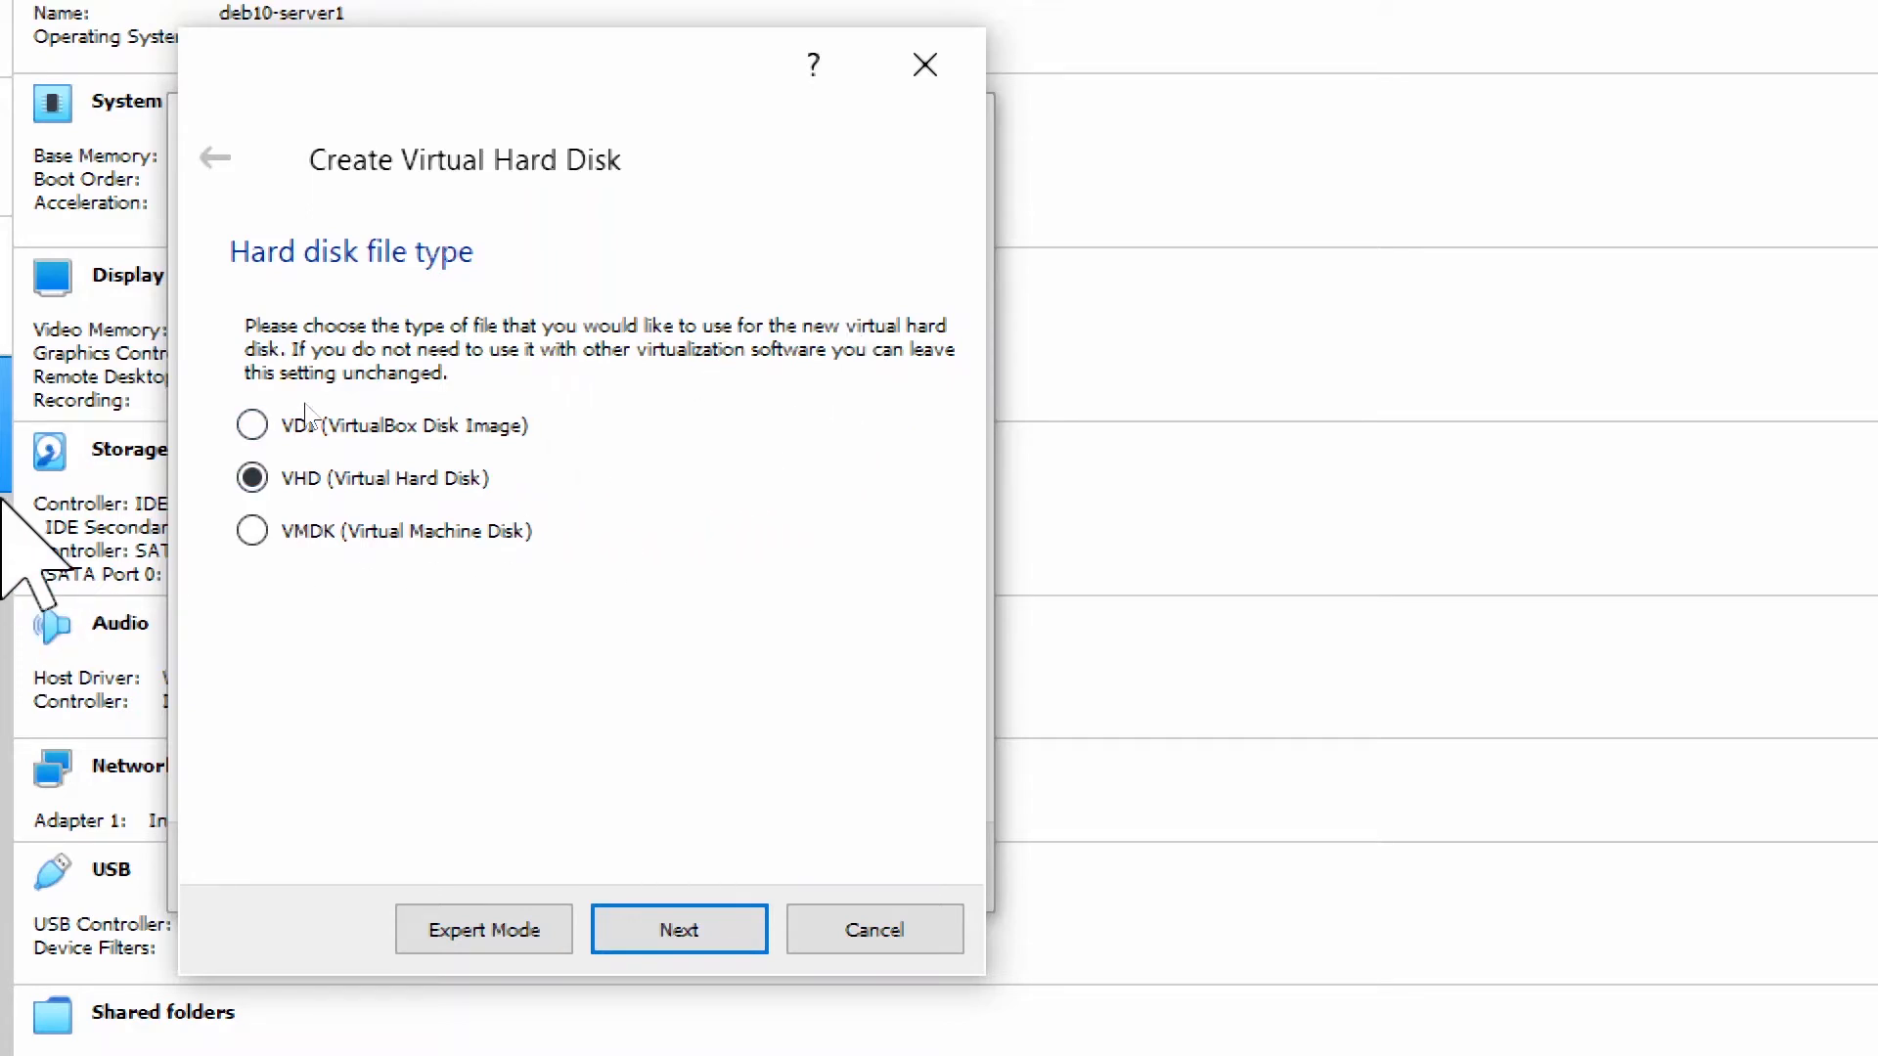
pyautogui.click(20, 484)
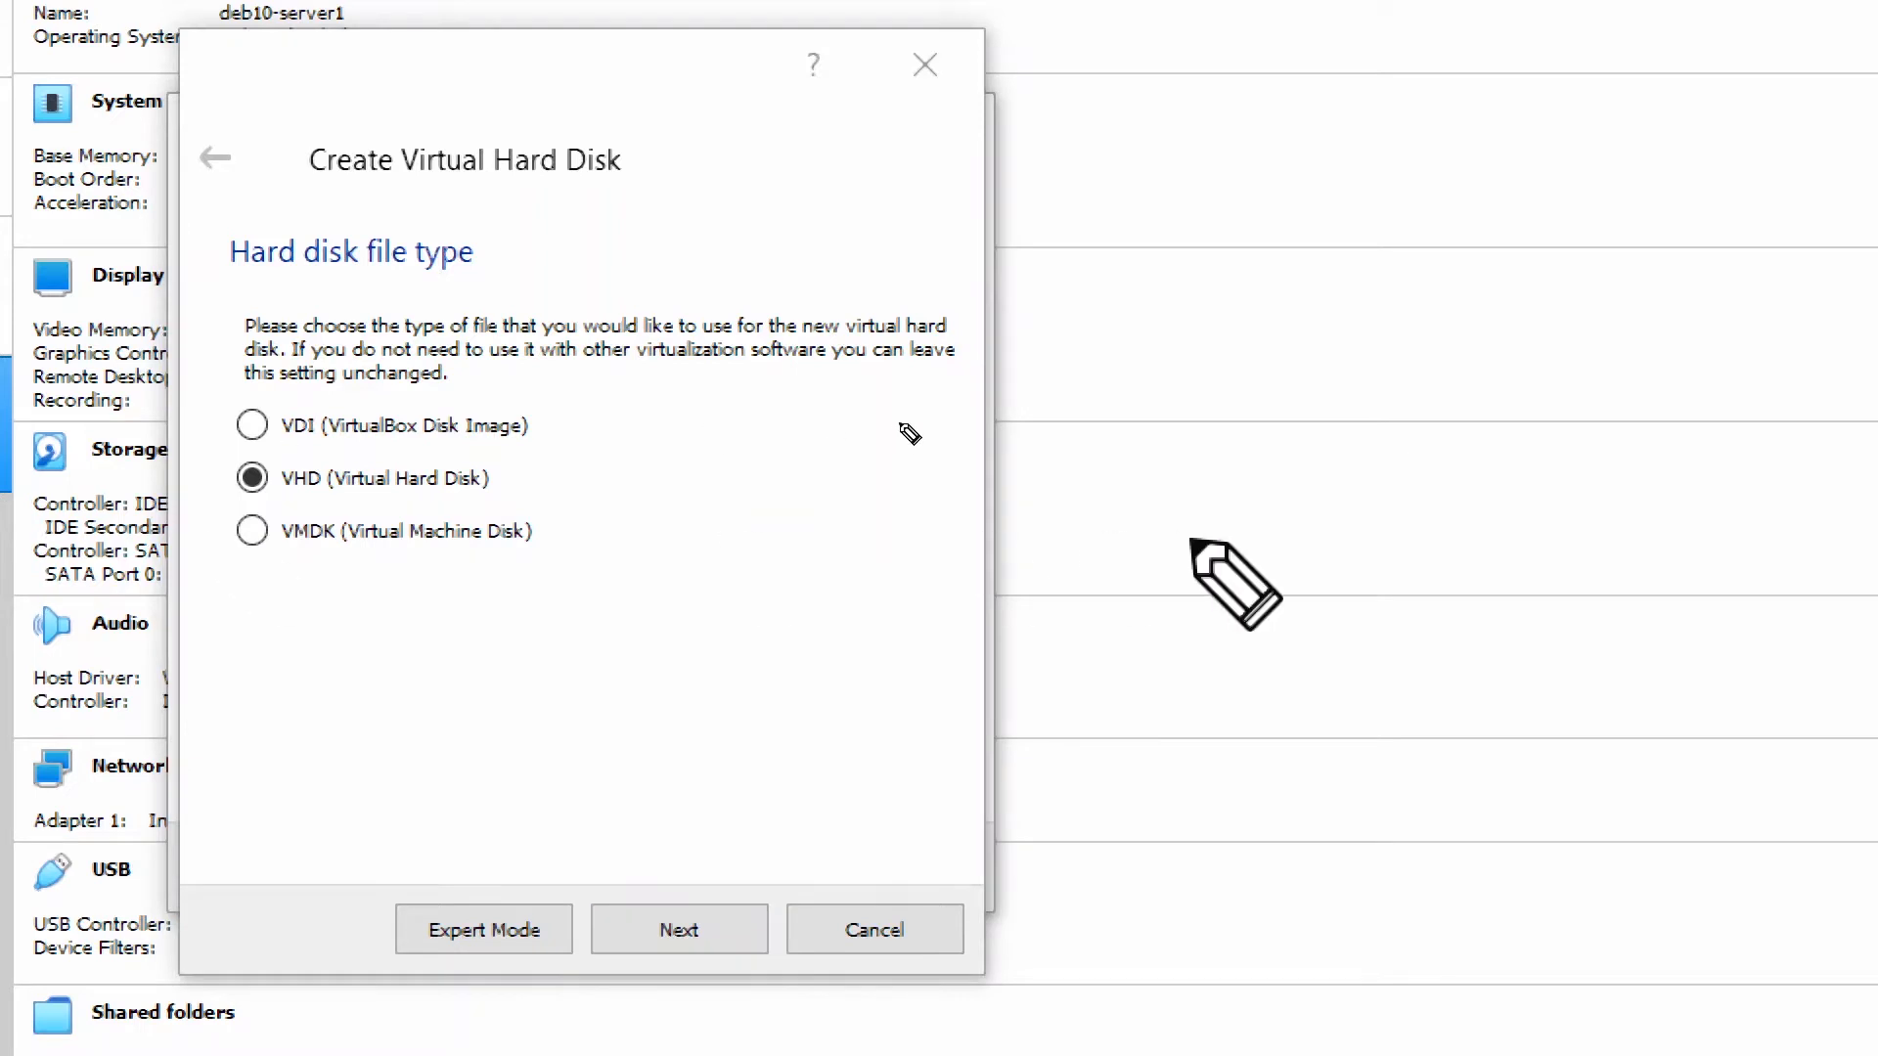
pyautogui.moveTo(669, 411)
pyautogui.mouseDown()
pyautogui.moveTo(677, 479)
pyautogui.moveTo(695, 411)
pyautogui.moveTo(723, 477)
pyautogui.moveTo(660, 514)
pyautogui.moveTo(722, 484)
pyautogui.mouseUp()
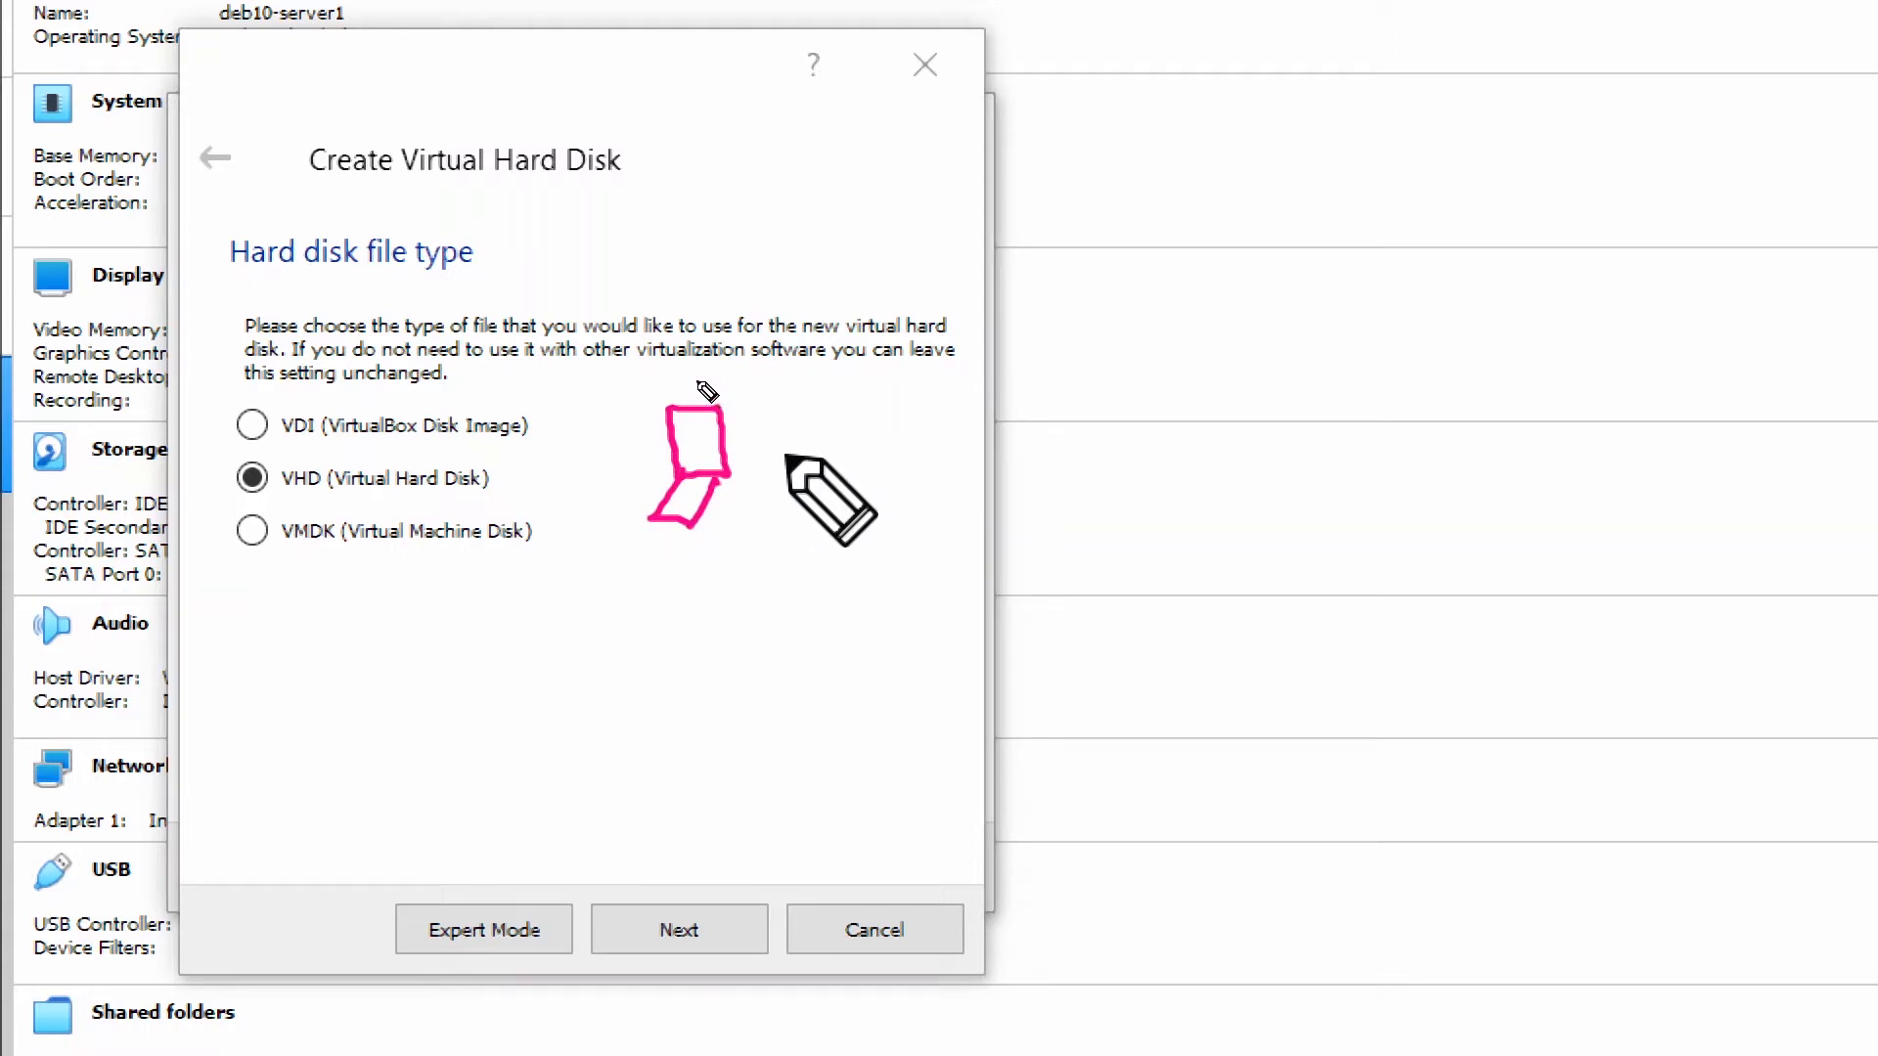
pyautogui.moveTo(769, 458); pyautogui.dragTo(951, 456)
pyautogui.moveTo(951, 457); pyautogui.dragTo(910, 482)
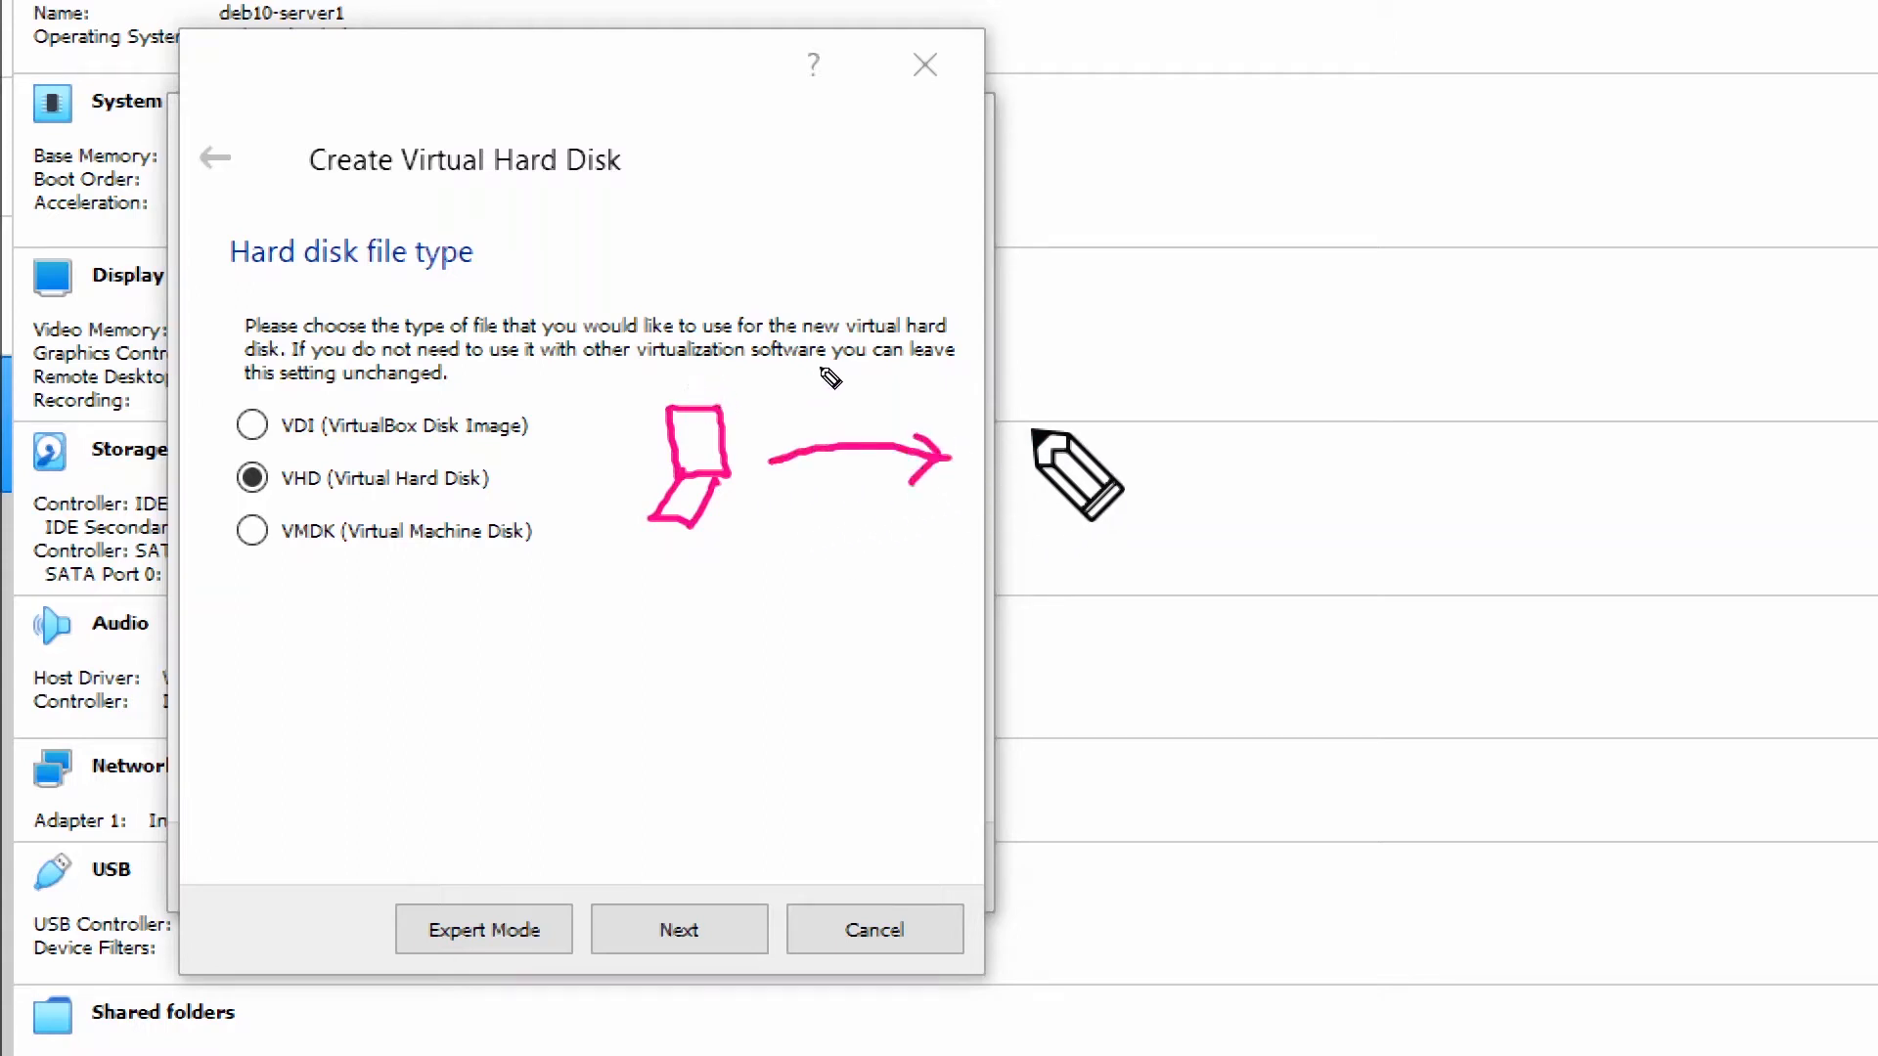
pyautogui.moveTo(1032, 473)
pyautogui.mouseDown()
pyautogui.moveTo(1074, 474)
pyautogui.moveTo(1032, 475)
pyautogui.moveTo(1054, 447)
pyautogui.mouseUp()
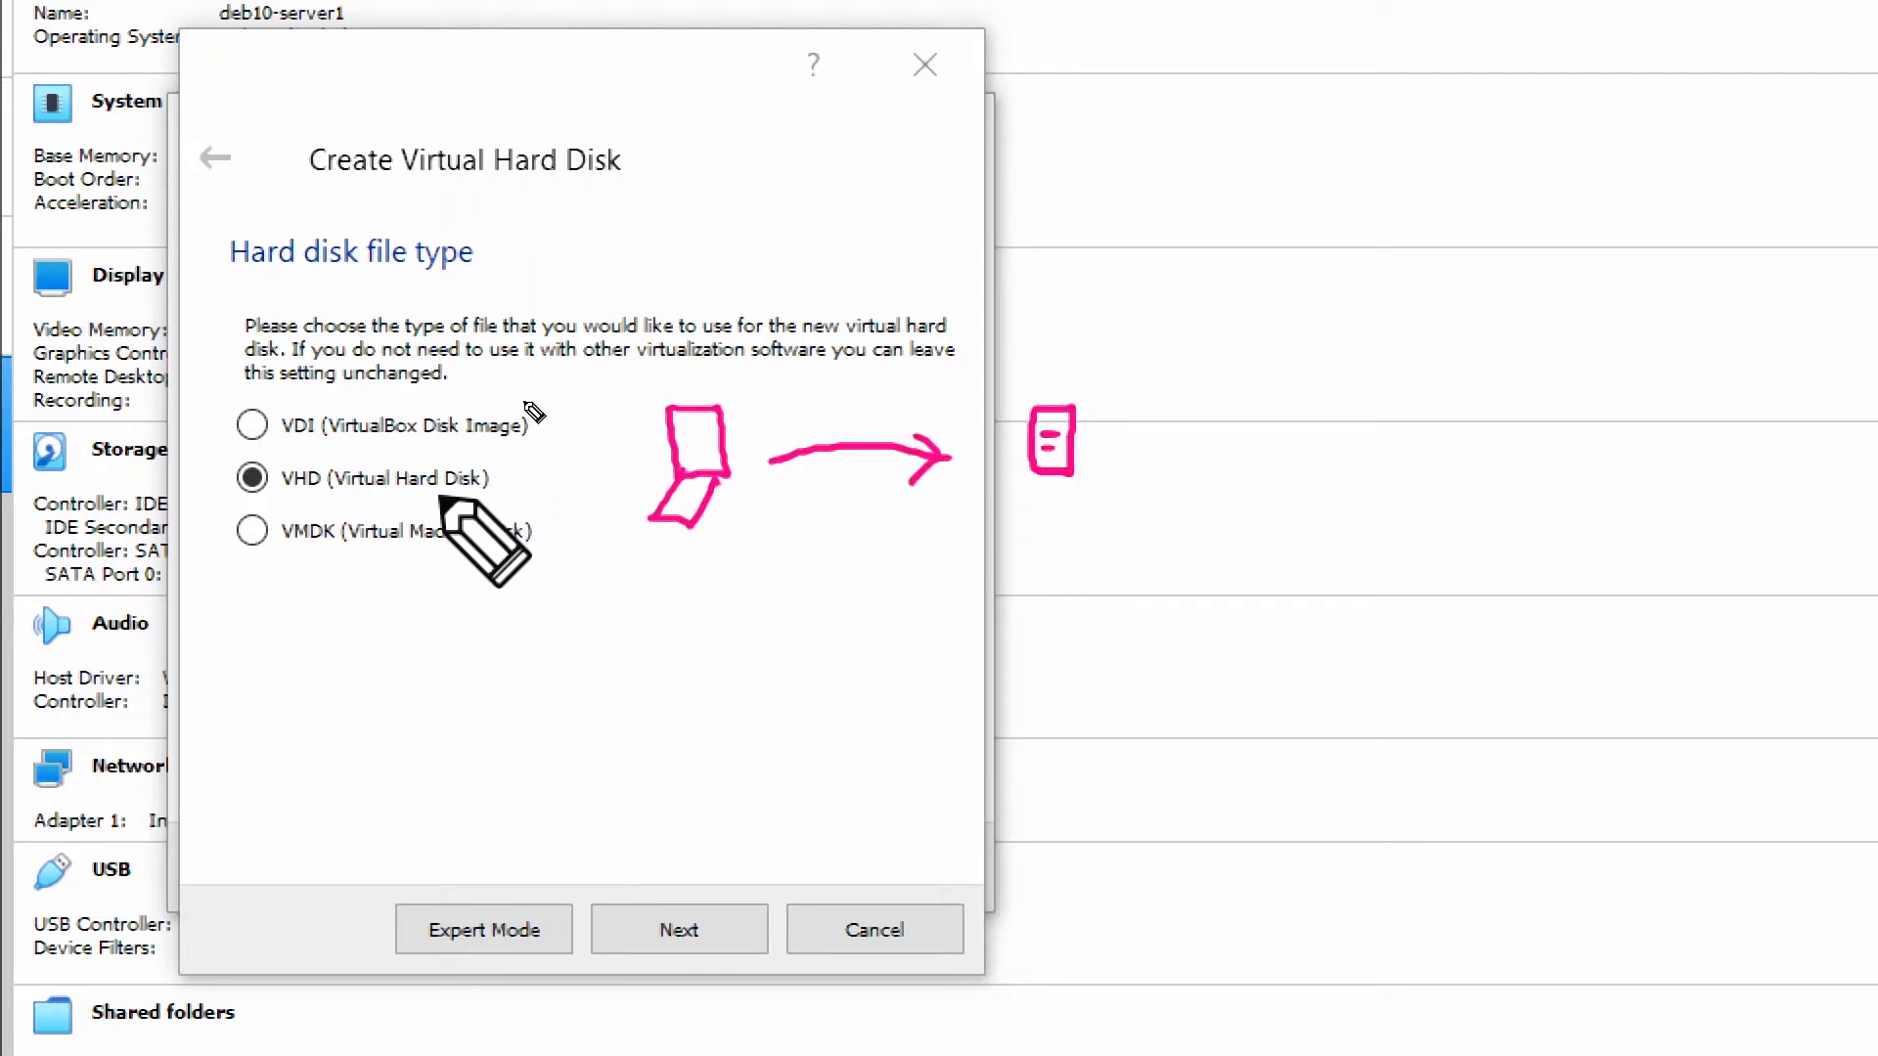
# Mark VHD as the chosen file type, clear the ink and continue to storage allocation.
pyautogui.moveTo(431, 505); pyautogui.dragTo(481, 501)
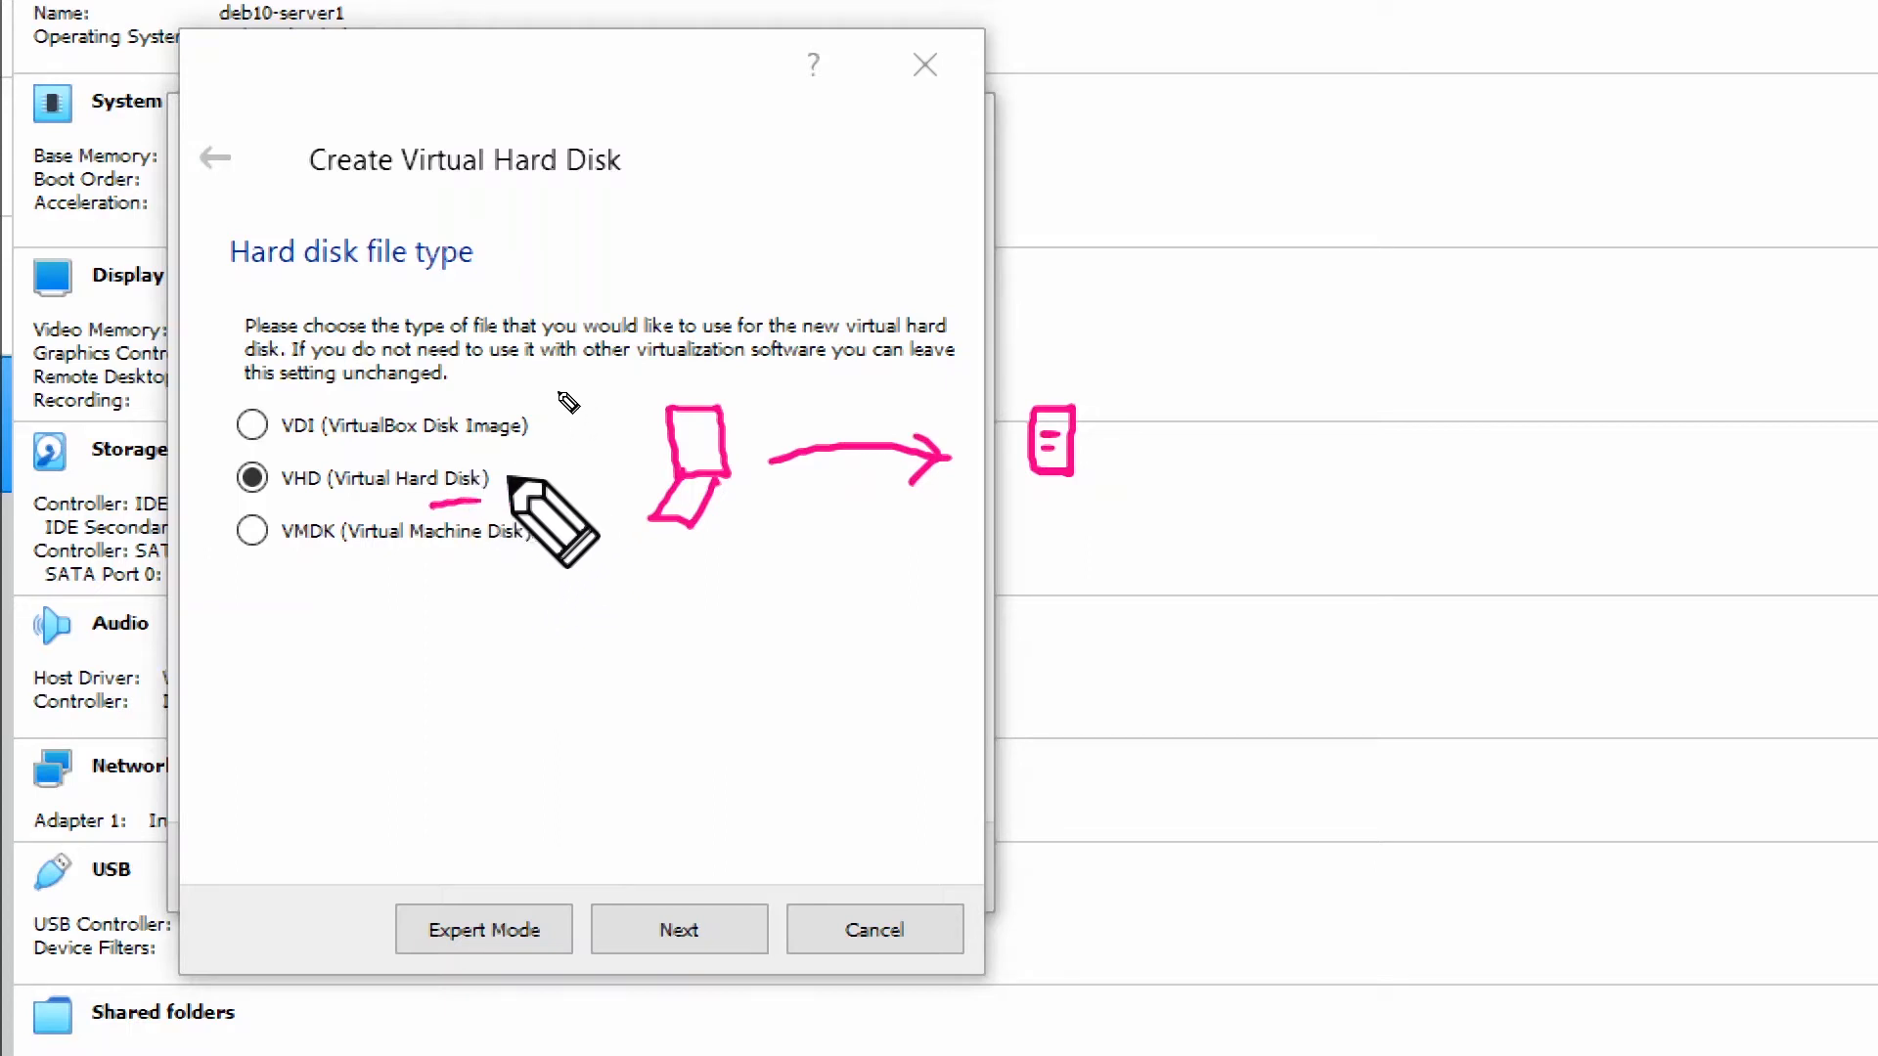
pyautogui.moveTo(504, 473); pyautogui.dragTo(538, 460)
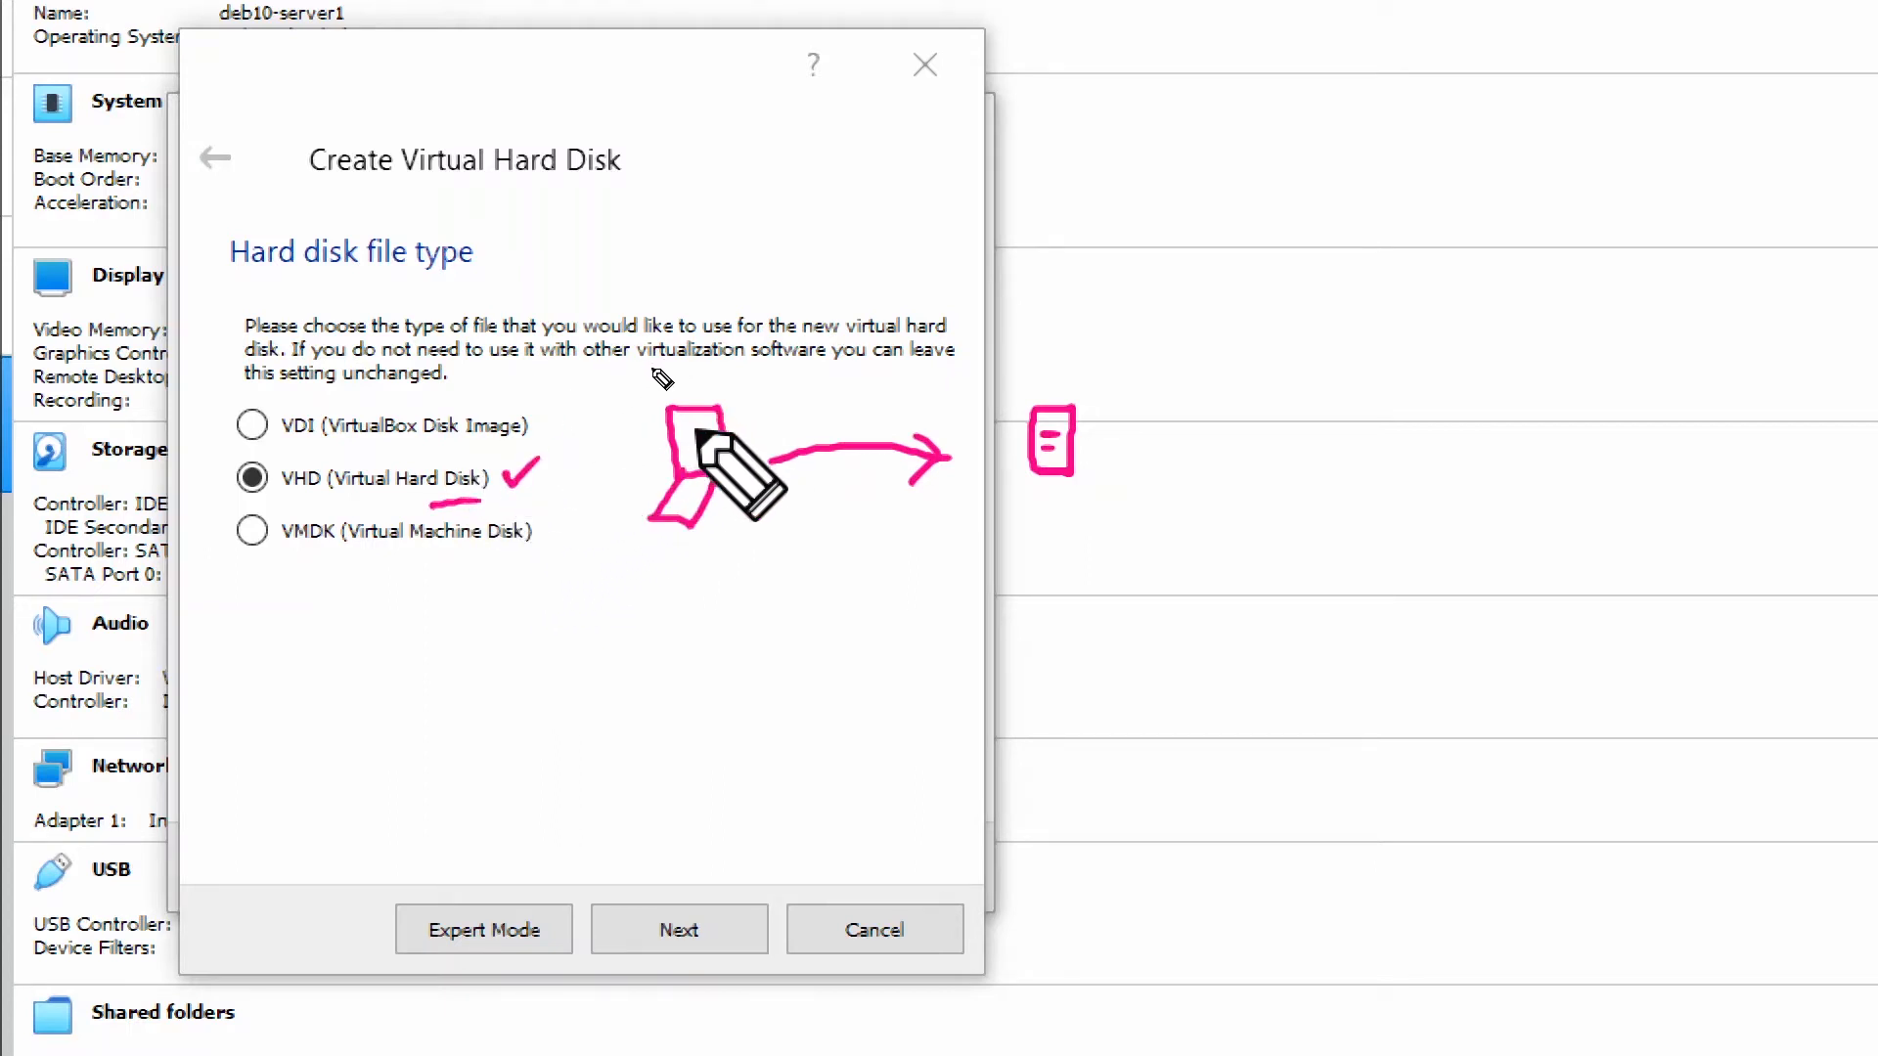
pyautogui.rightClick(697, 430)
pyautogui.click(719, 929)
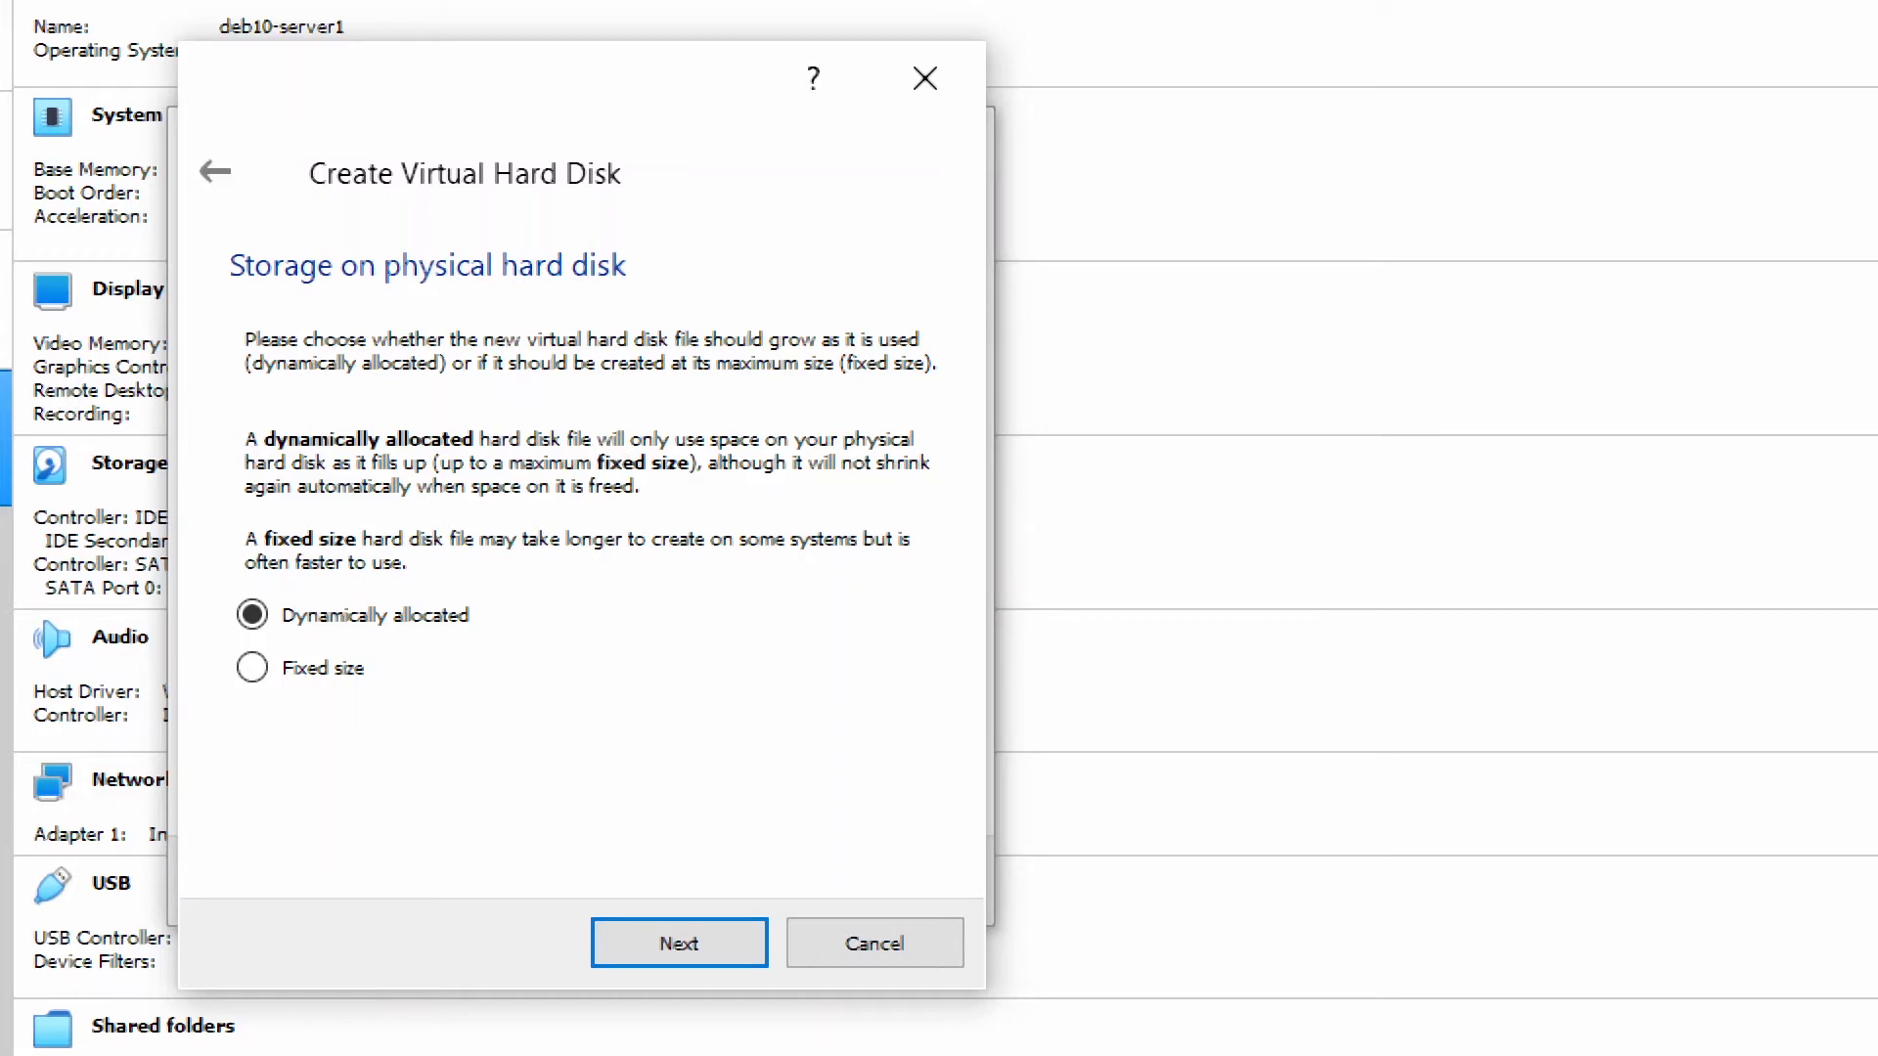
# Annotate the storage step with a 10Gb size note and a tick on Dynamically allocated.
pyautogui.click(118, 395)
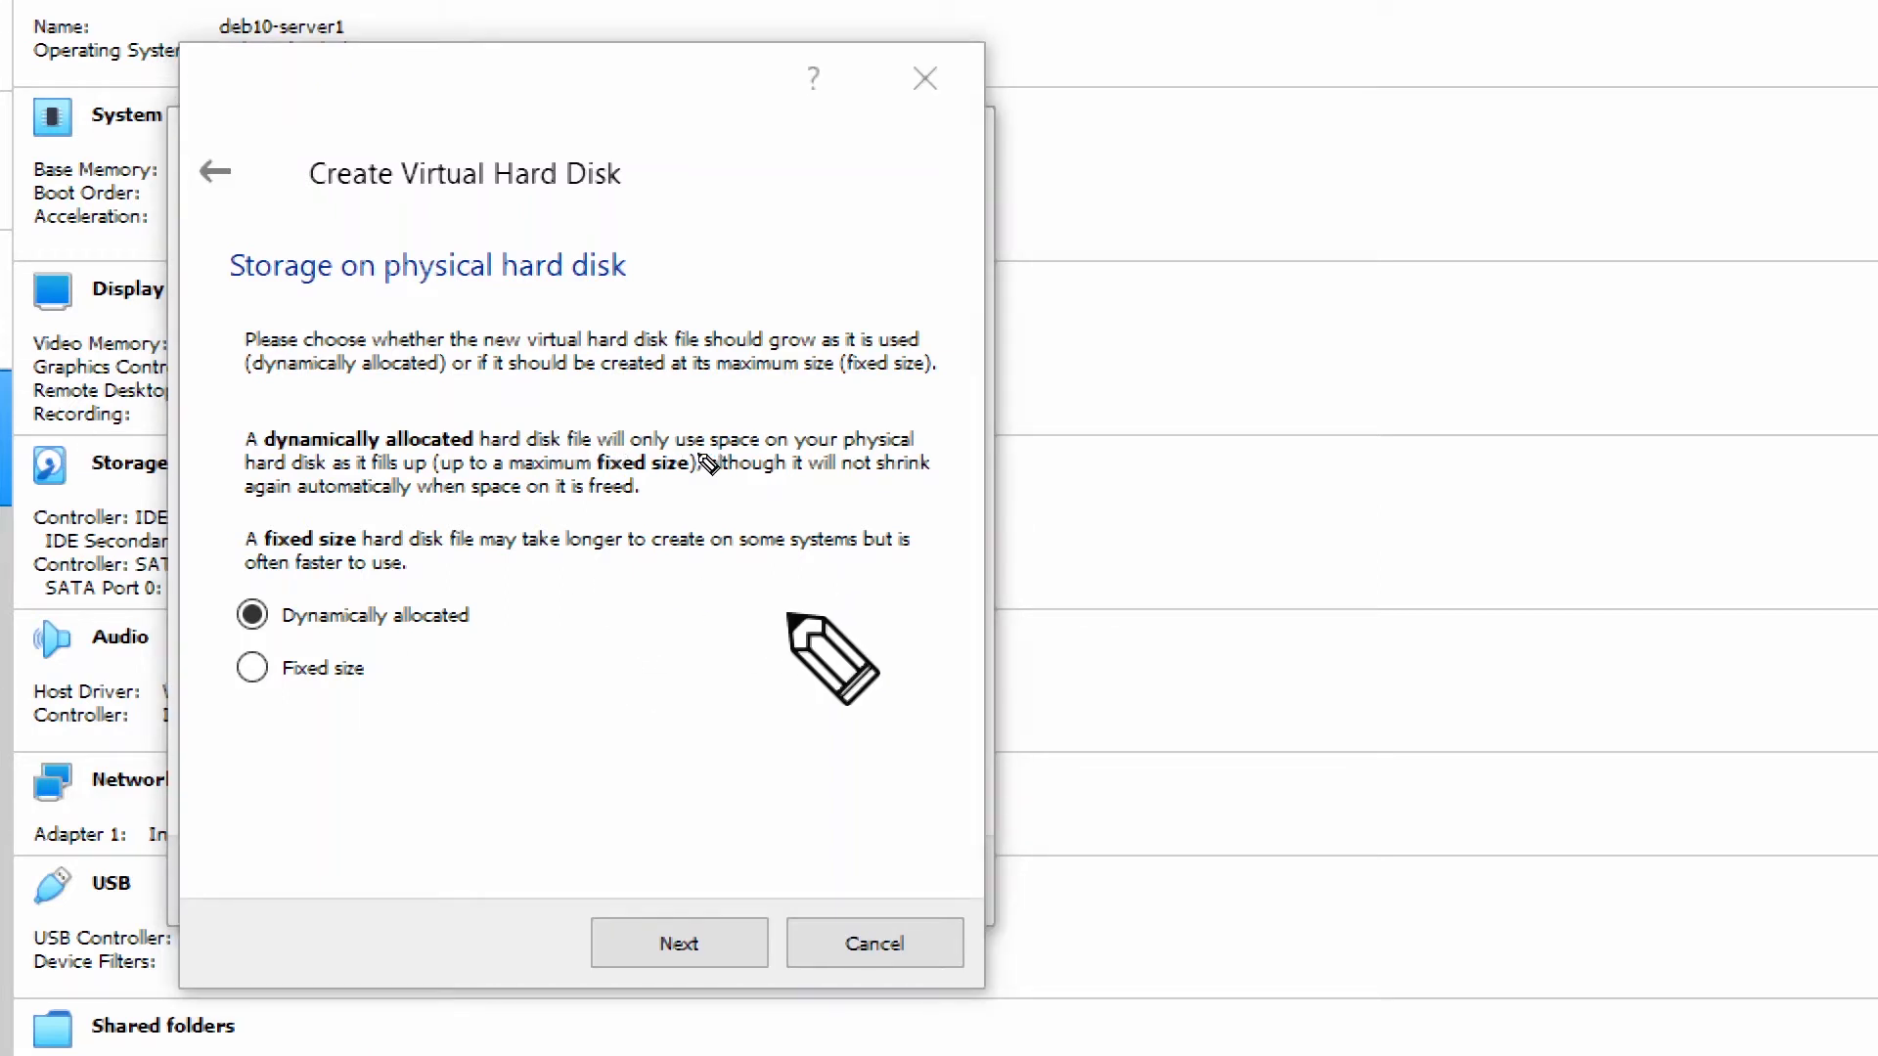
pyautogui.moveTo(689, 589)
pyautogui.mouseDown()
pyautogui.moveTo(688, 637)
pyautogui.moveTo(754, 591)
pyautogui.moveTo(829, 599)
pyautogui.mouseUp()
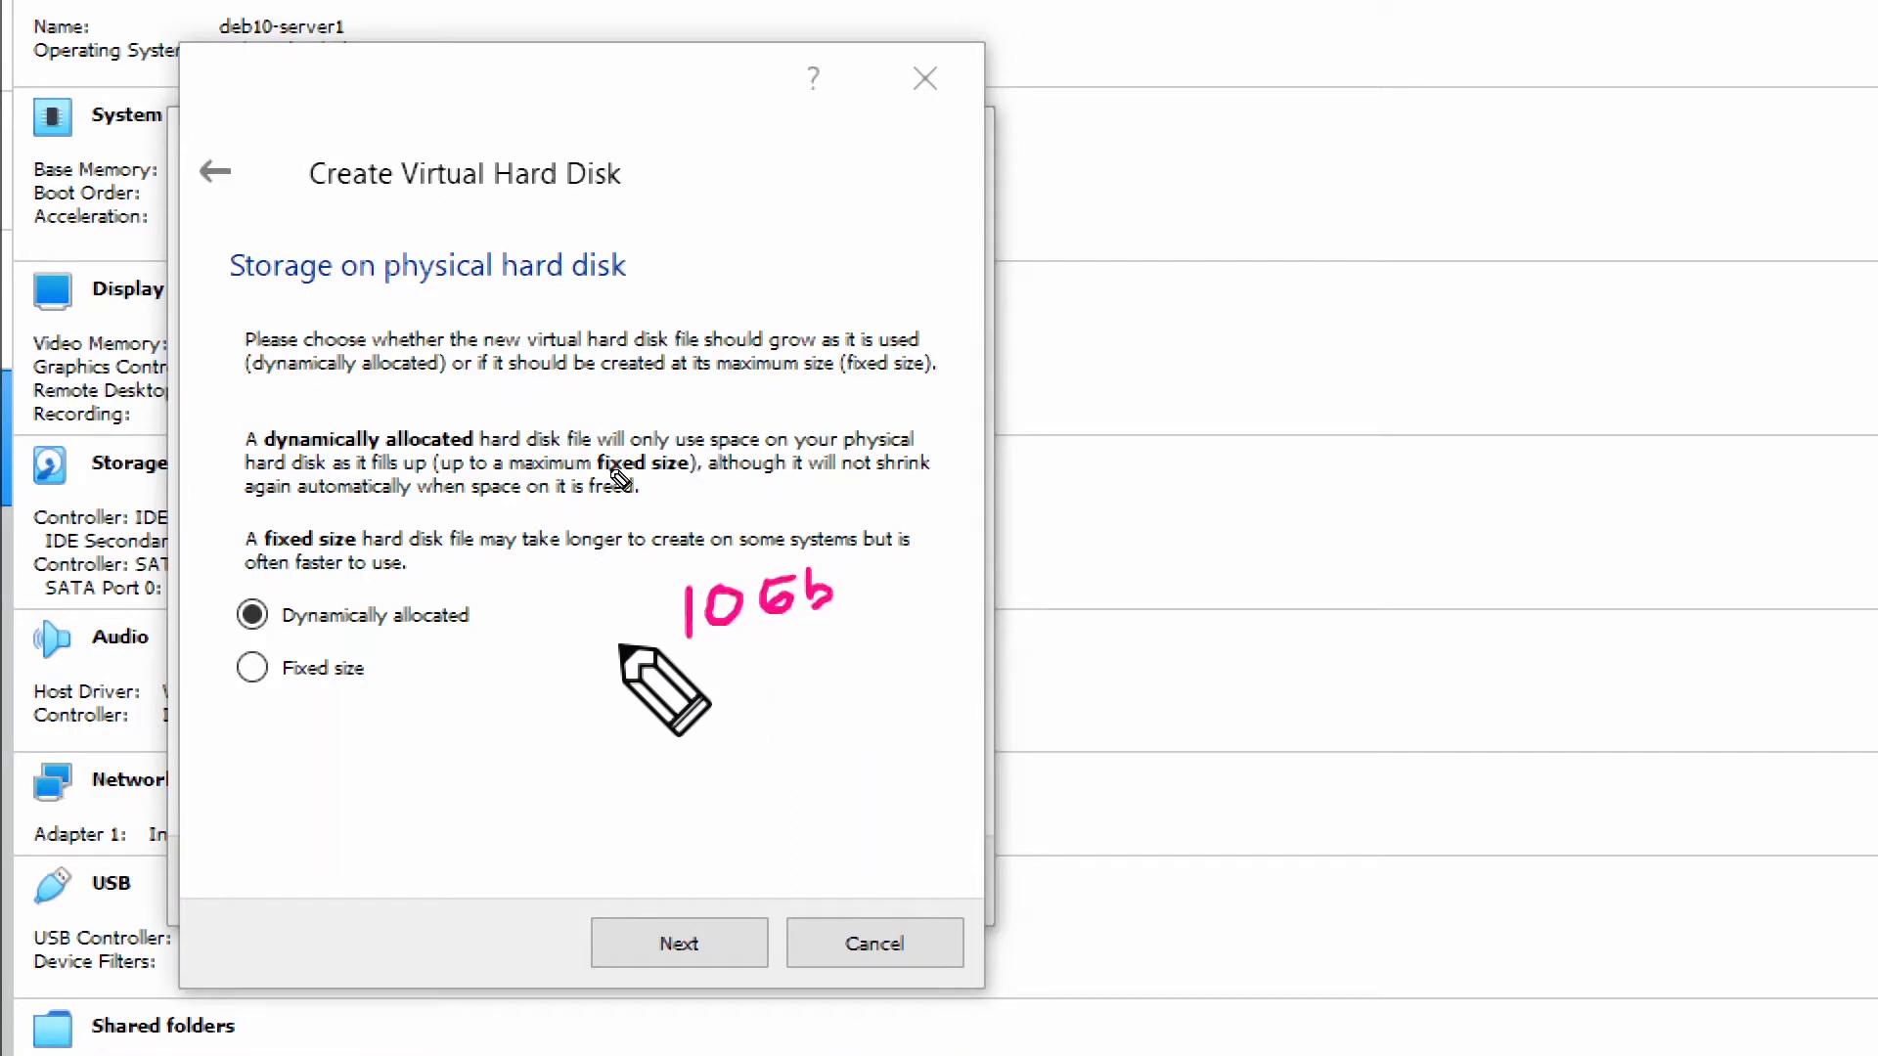
pyautogui.moveTo(494, 603); pyautogui.dragTo(511, 604)
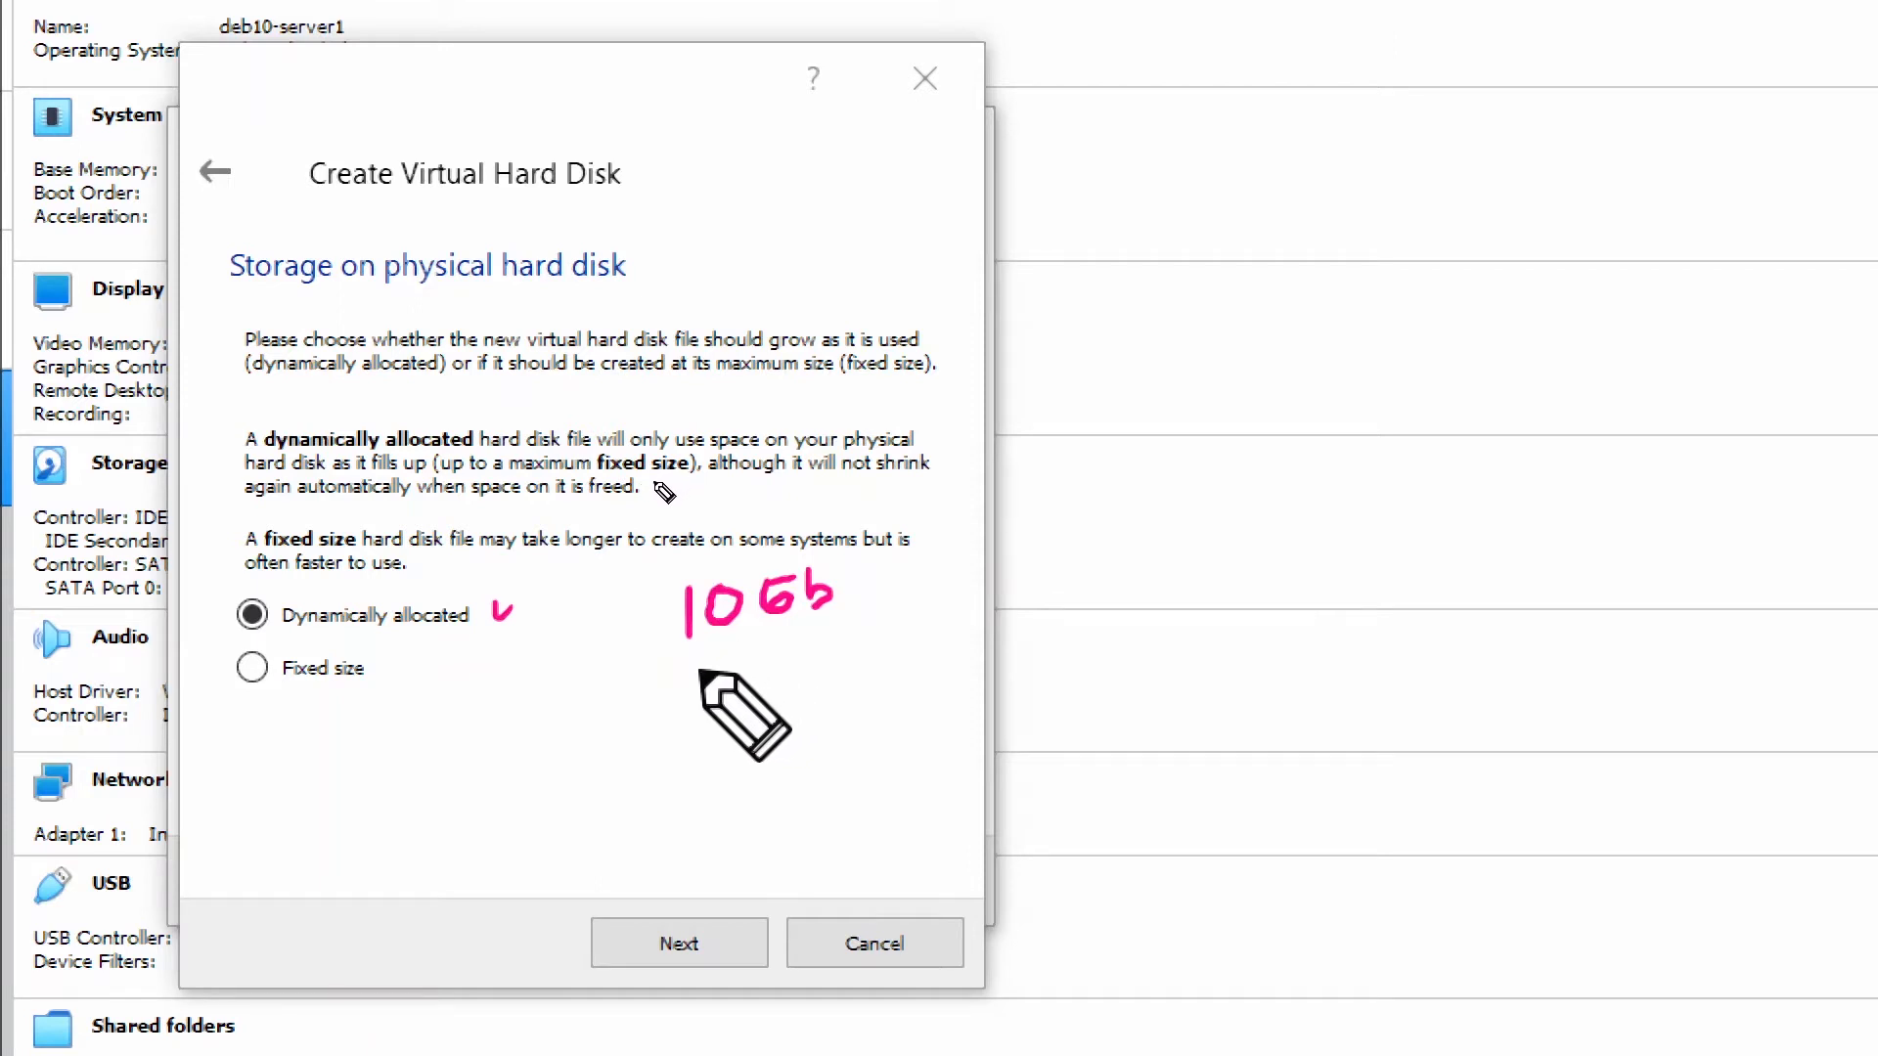
pyautogui.moveTo(700, 668)
pyautogui.mouseDown()
pyautogui.moveTo(696, 705)
pyautogui.moveTo(735, 675)
pyautogui.mouseUp()
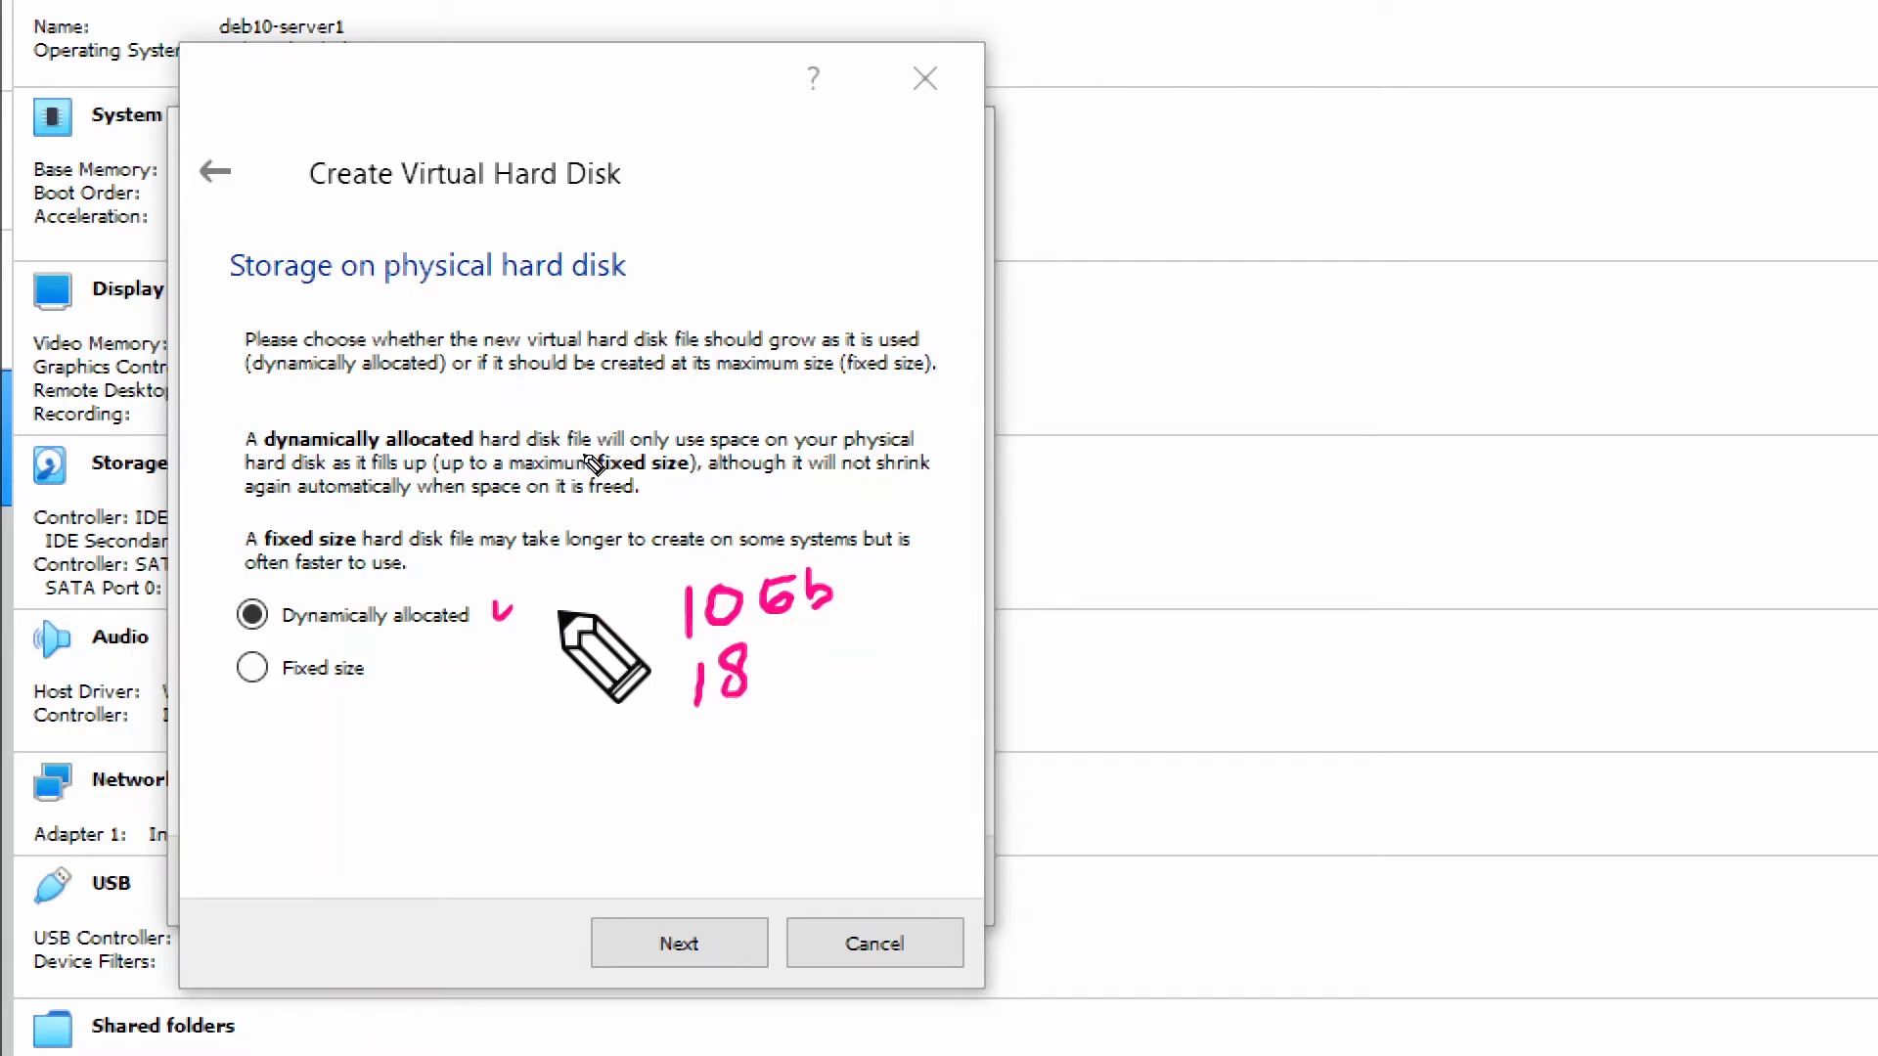
# Clear the notes and create the dynamically allocated 8,00 GB deb10-lab.vhd disk.
pyautogui.press('Escape')
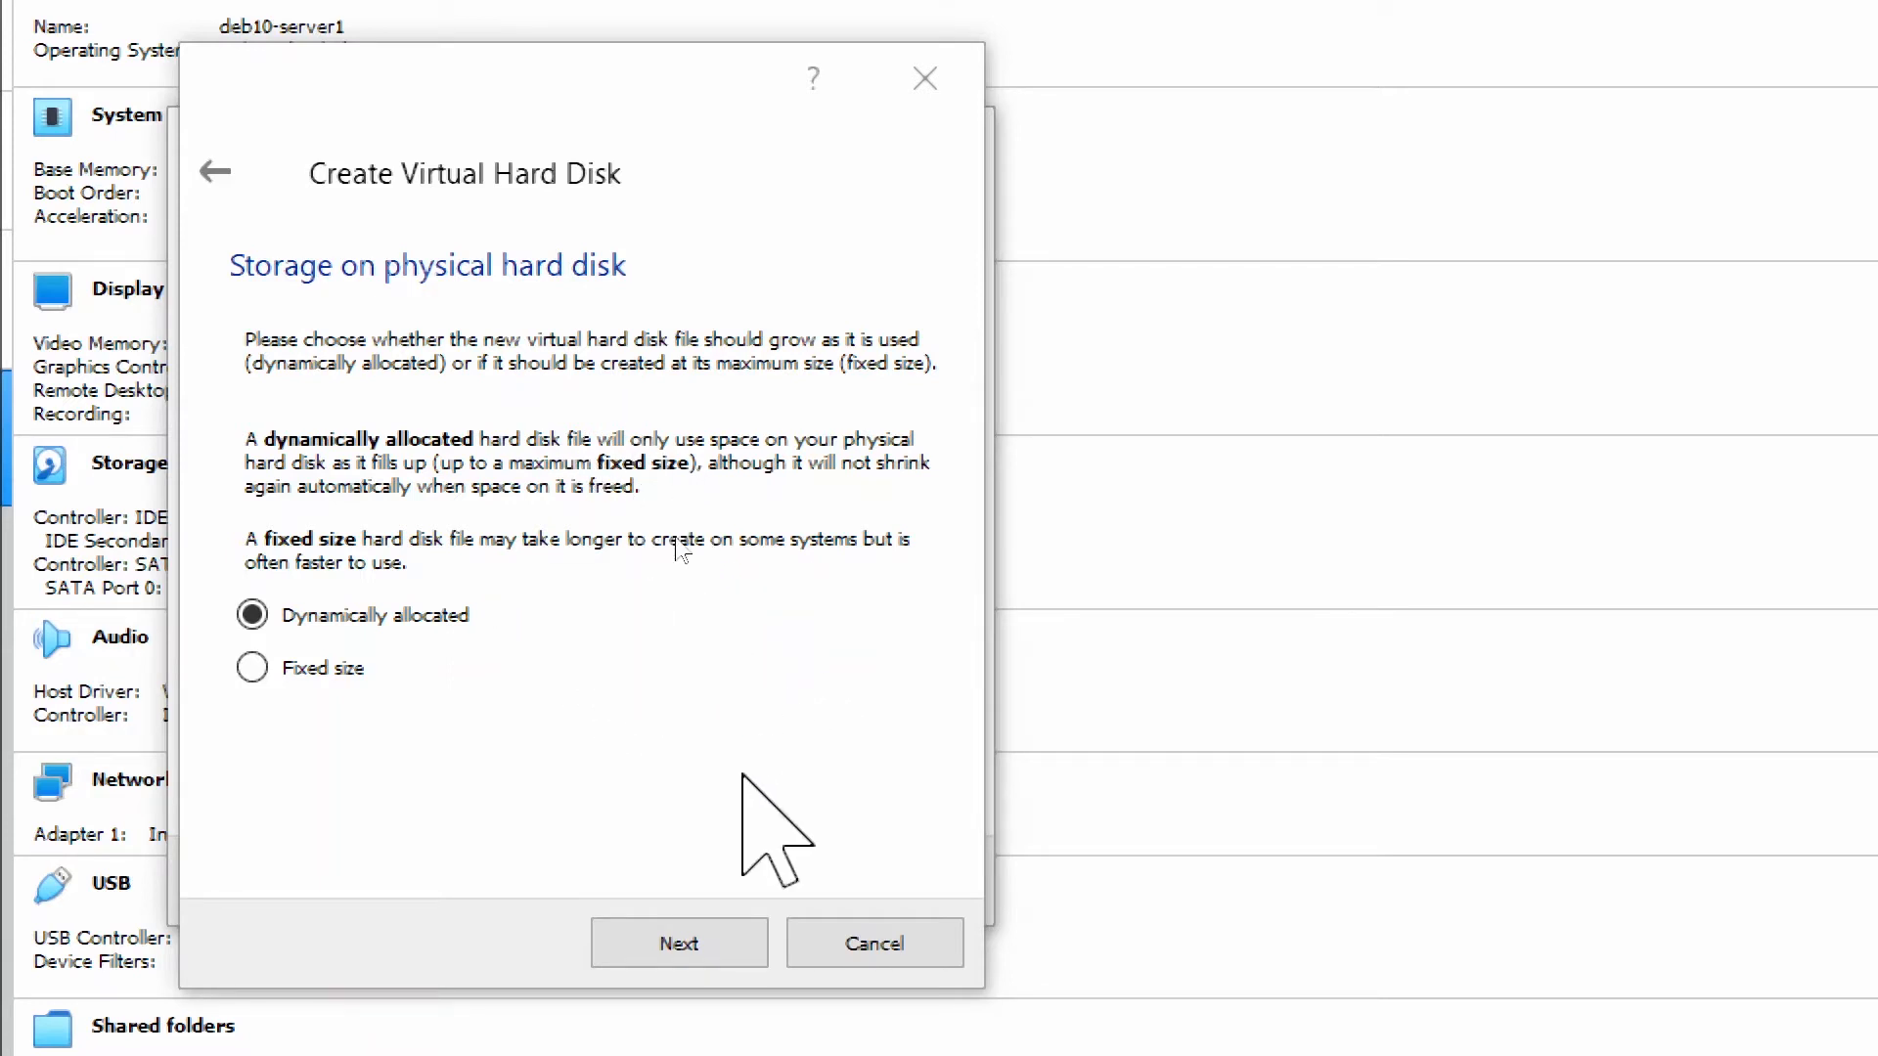
pyautogui.click(675, 941)
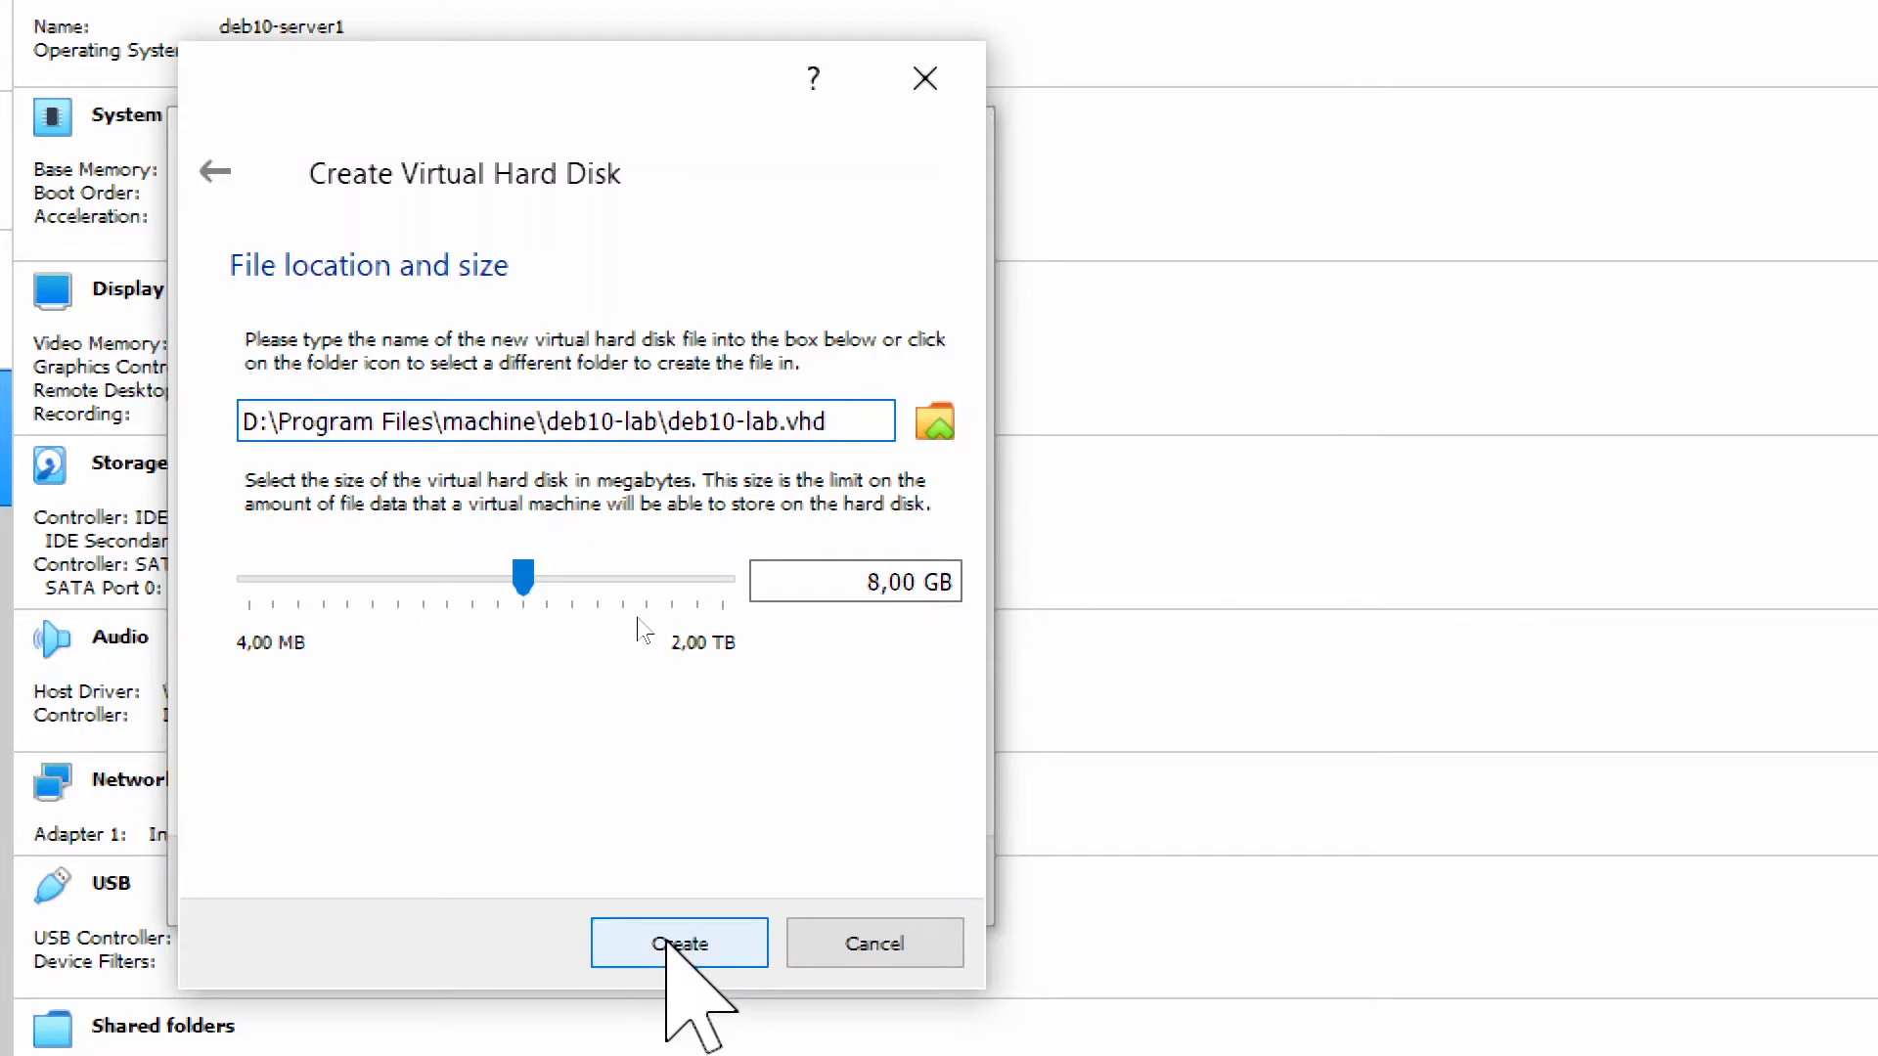
pyautogui.click(675, 941)
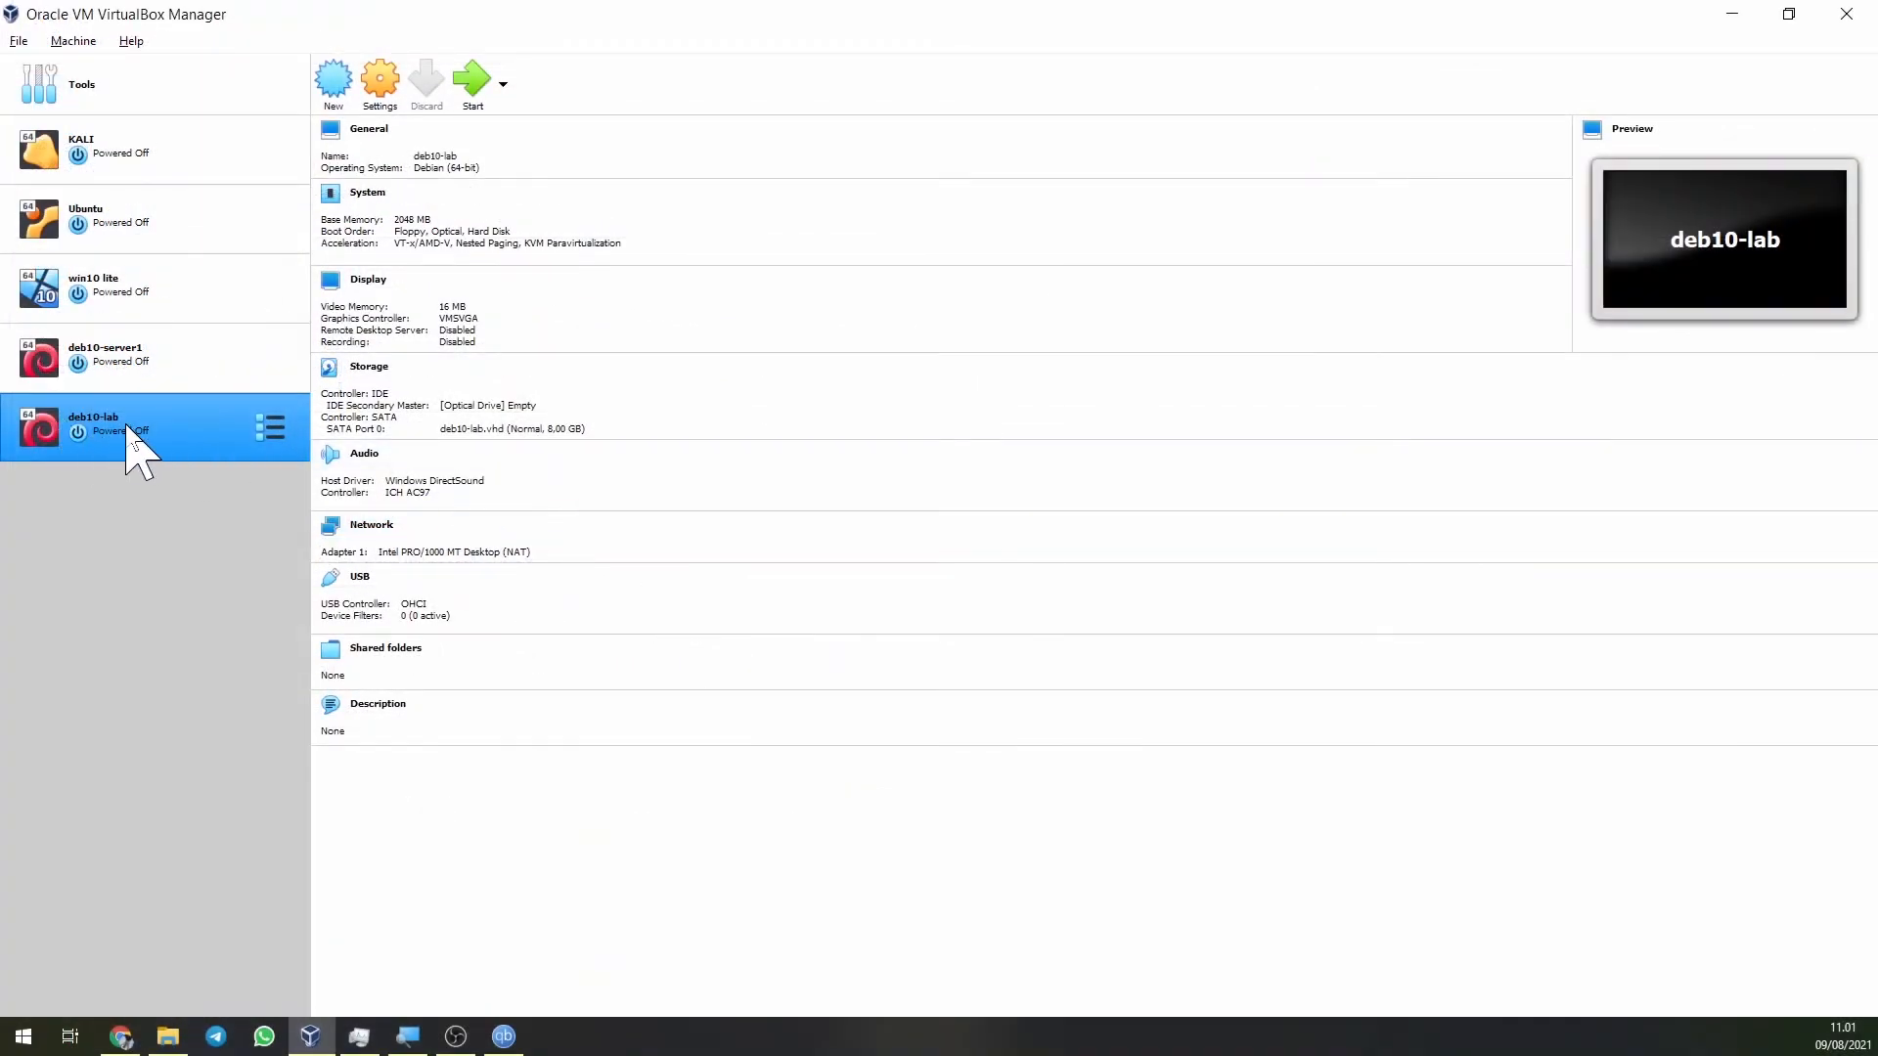
# Attach deb10-lab's Adapter 1 to Host-only Adapter (VirtualBox Host-Only Ethernet Adapter).
pyautogui.click(382, 102)
pyautogui.moveTo(796, 244); pyautogui.dragTo(409, 197)
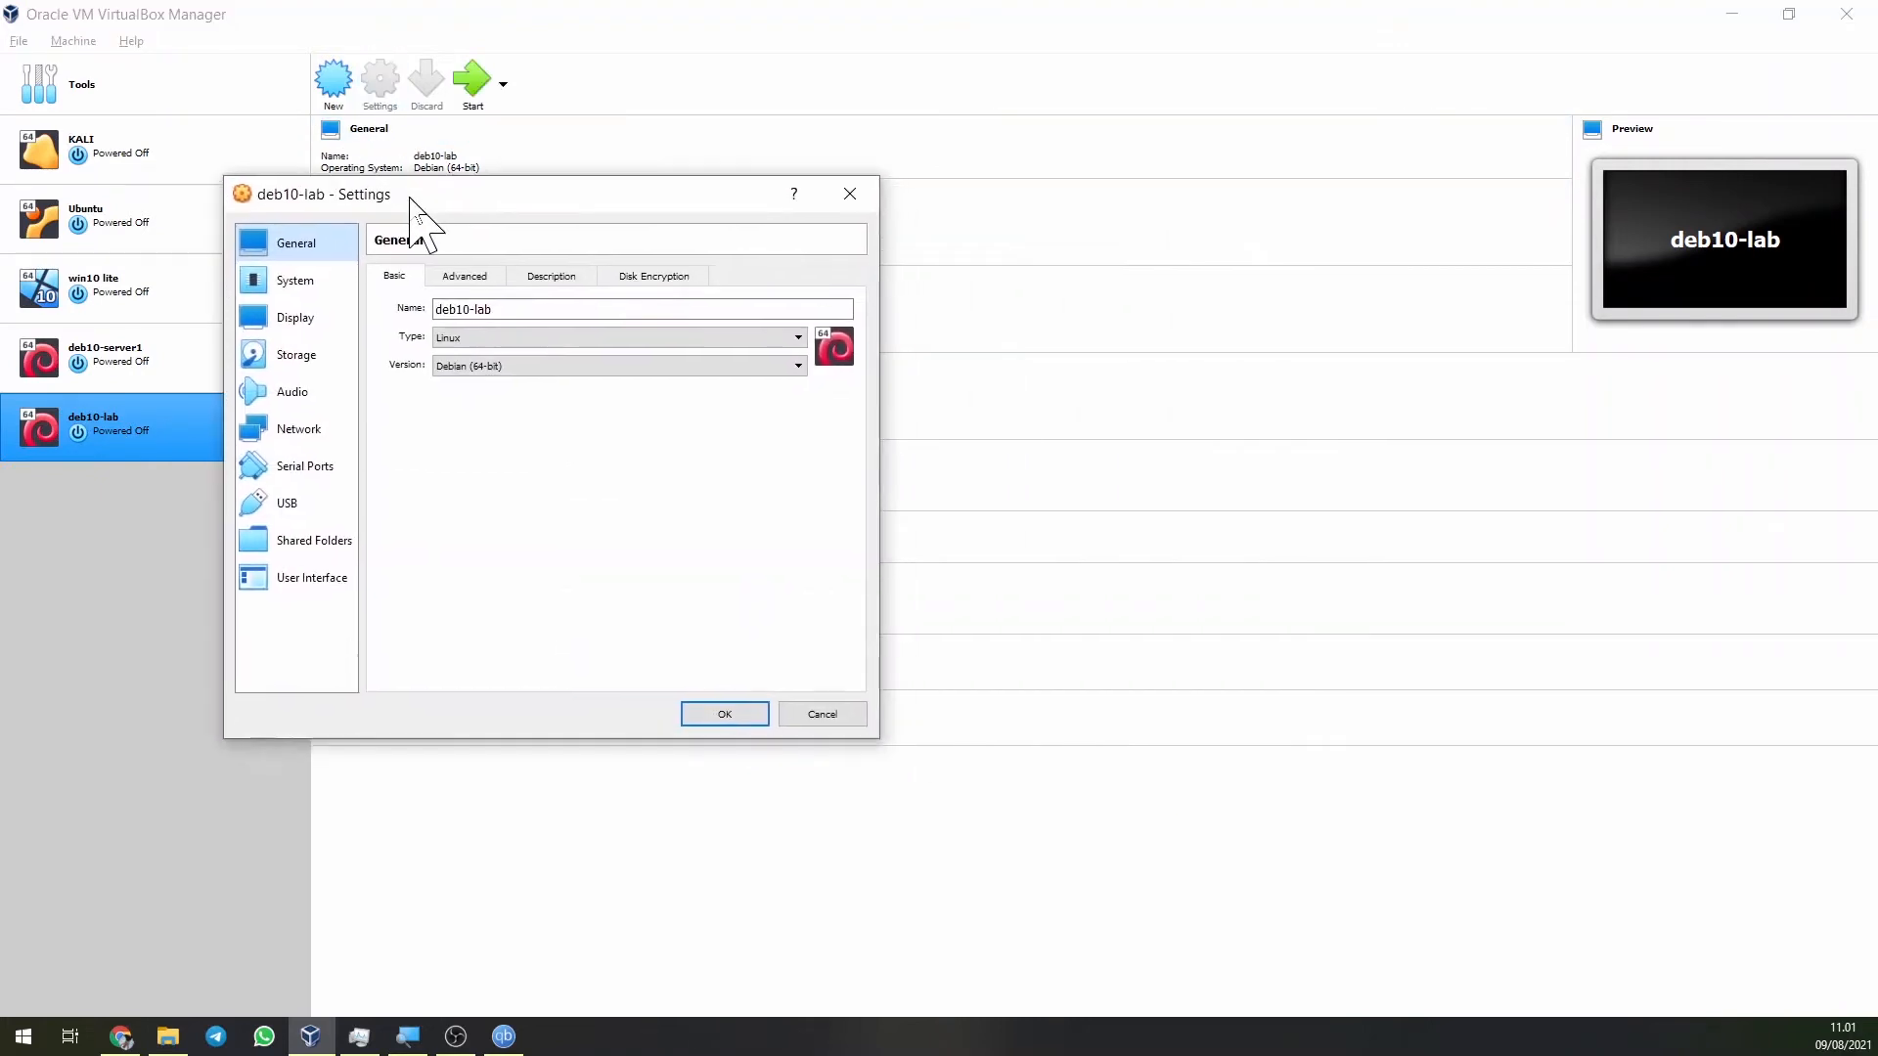
pyautogui.click(291, 427)
pyautogui.click(560, 328)
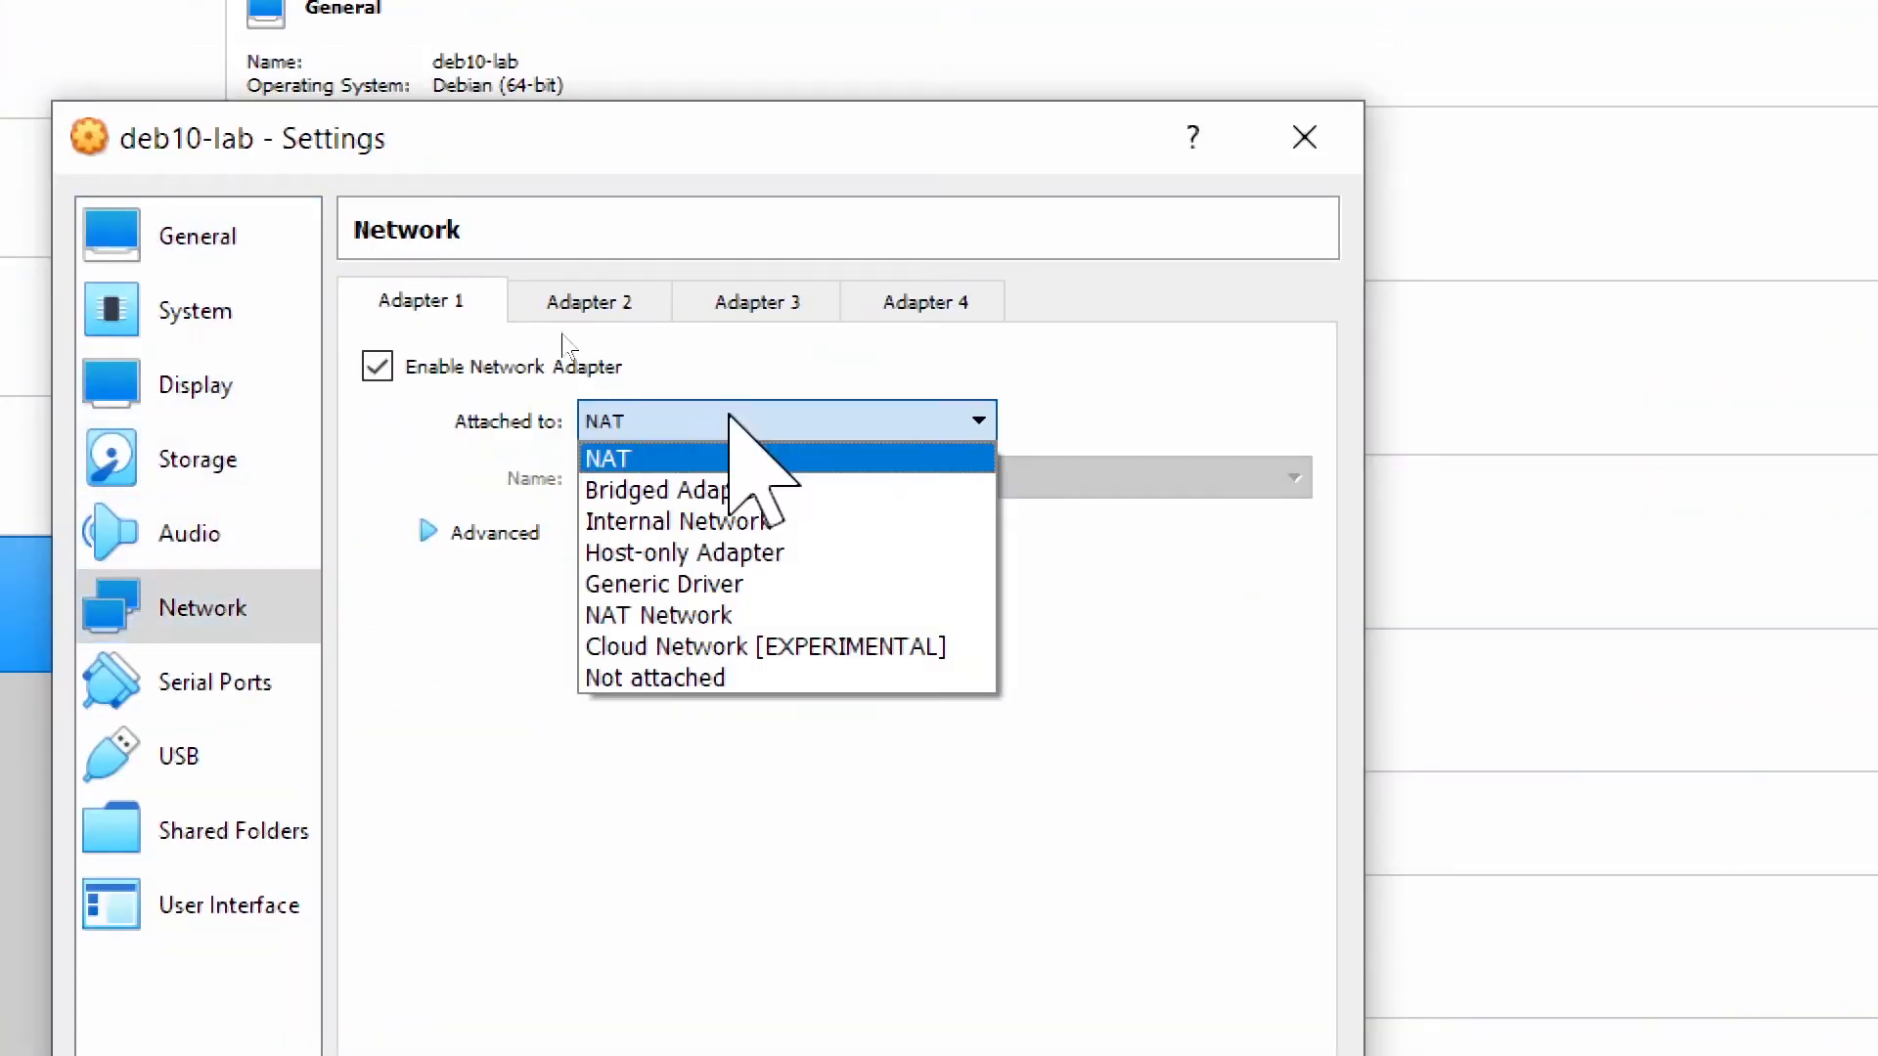
pyautogui.click(719, 561)
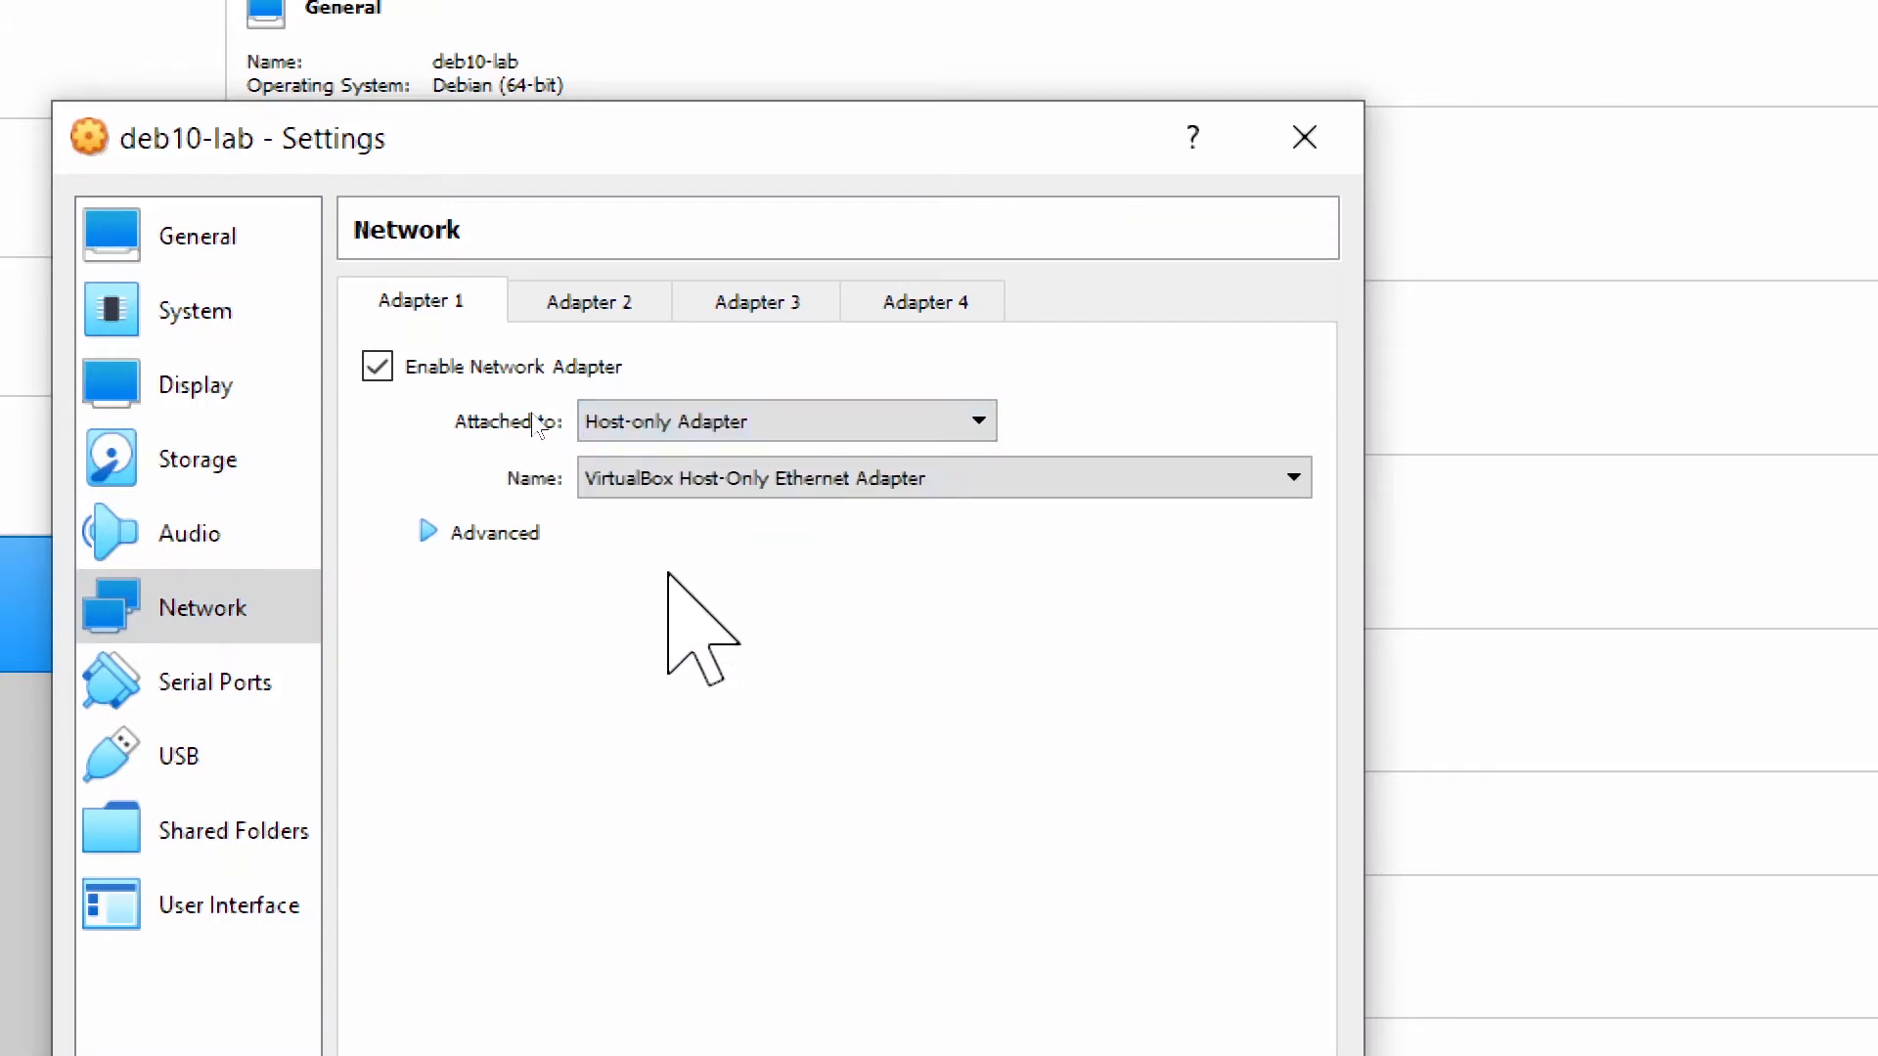
pyautogui.moveTo(590, 143); pyautogui.dragTo(641, 77)
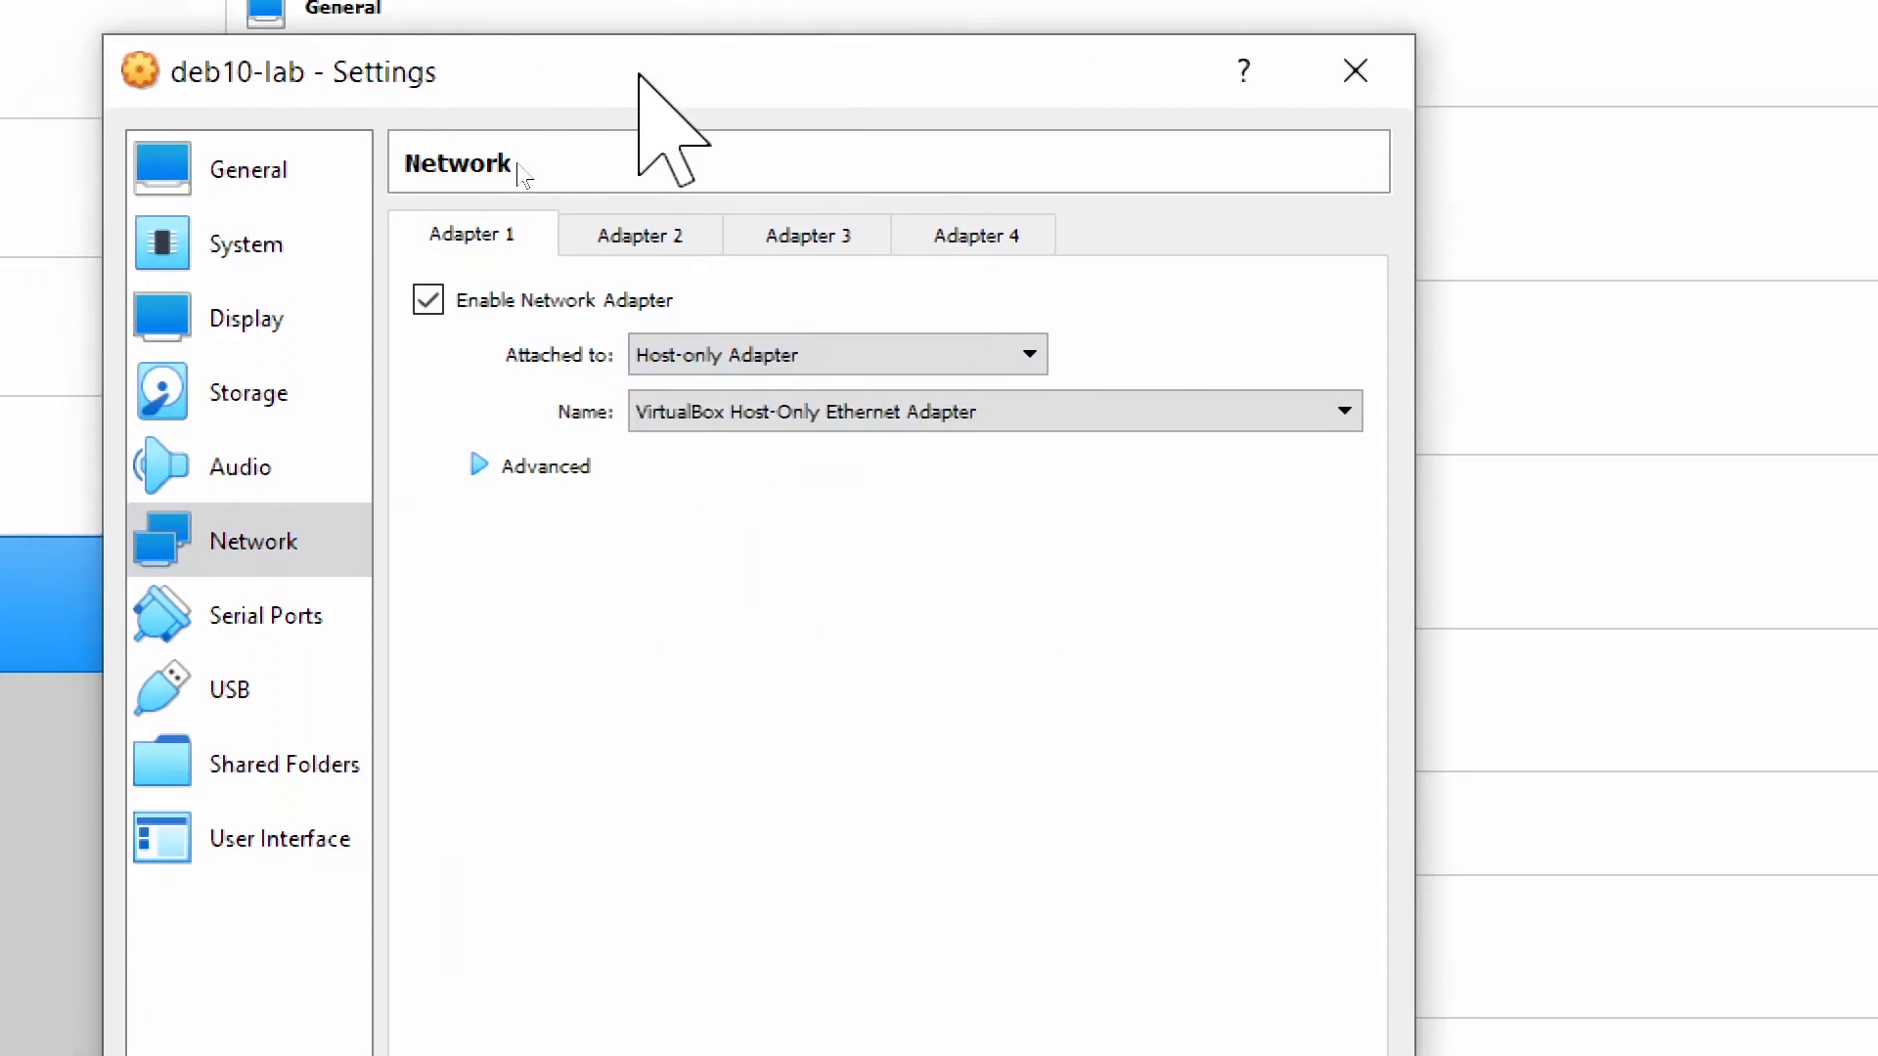
pyautogui.click(675, 354)
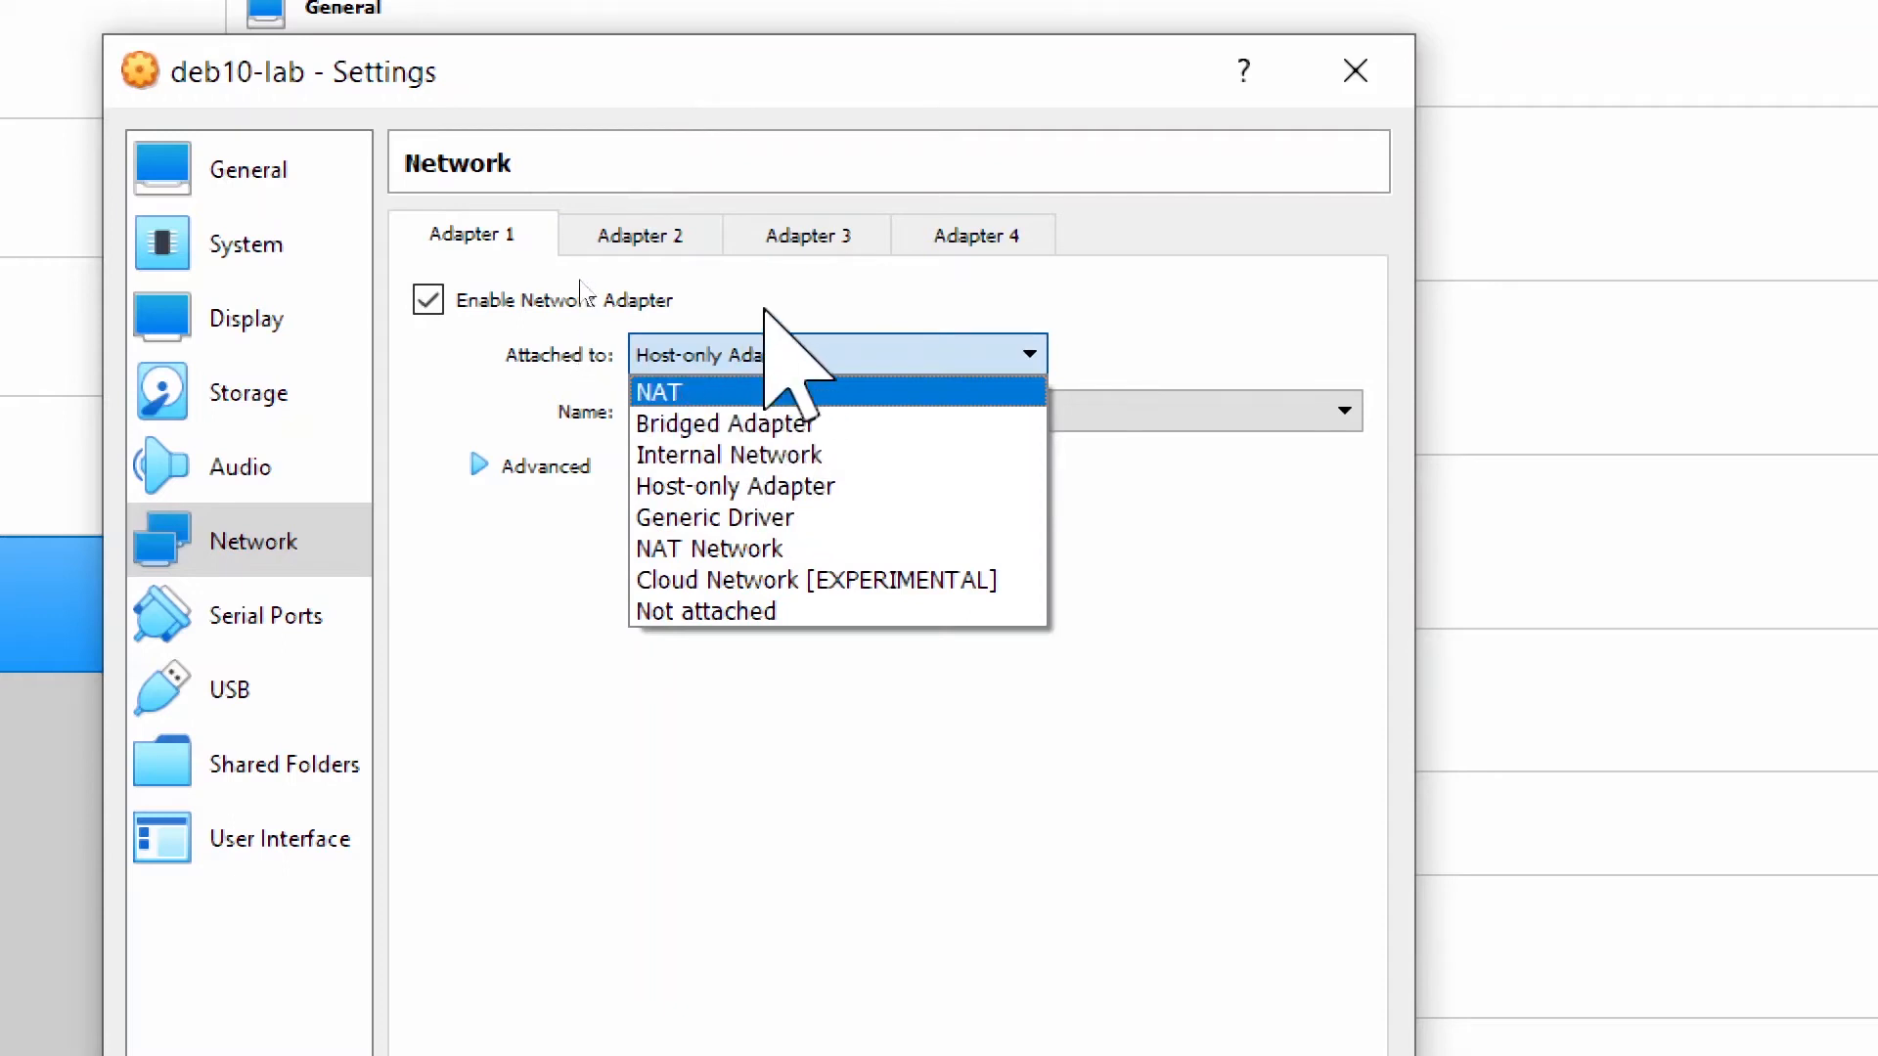
pyautogui.click(745, 352)
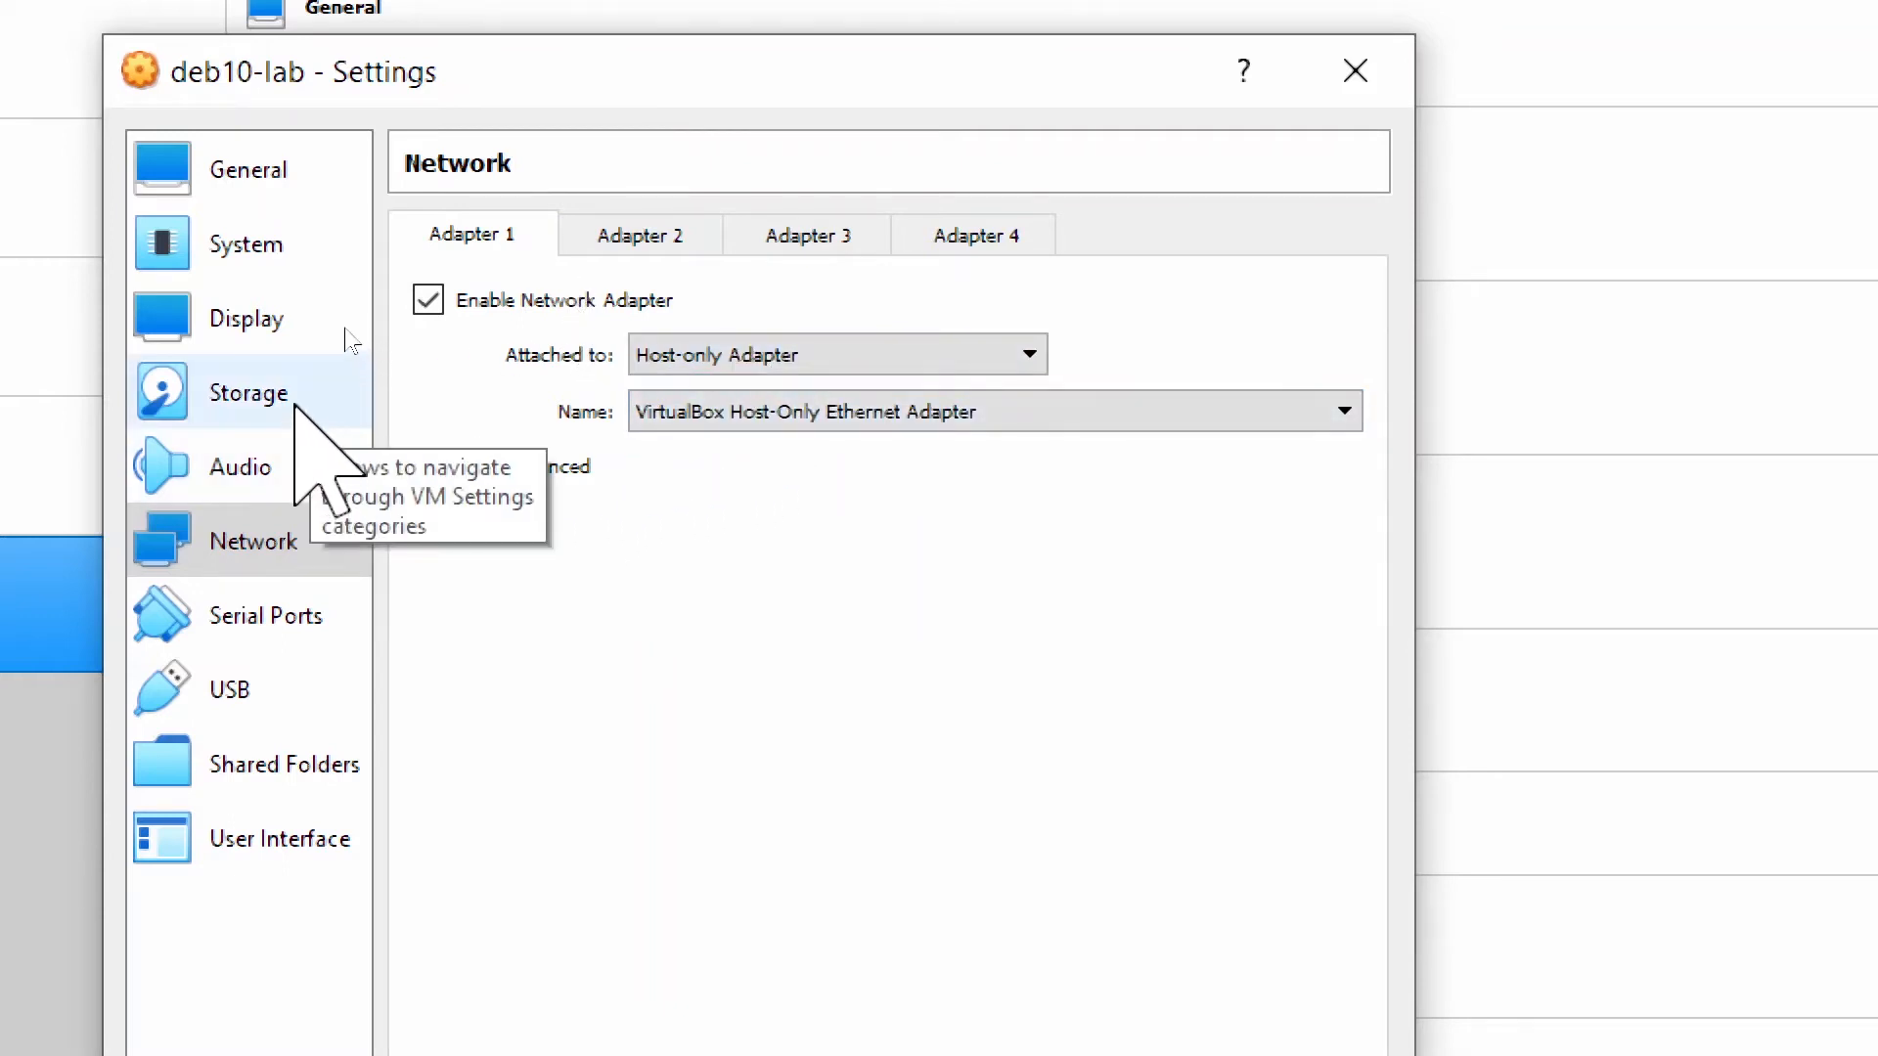
# Load debian-10.10.0-amd64-DVD-1.iso into the empty optical drive and save the settings.
pyautogui.click(298, 401)
pyautogui.click(602, 342)
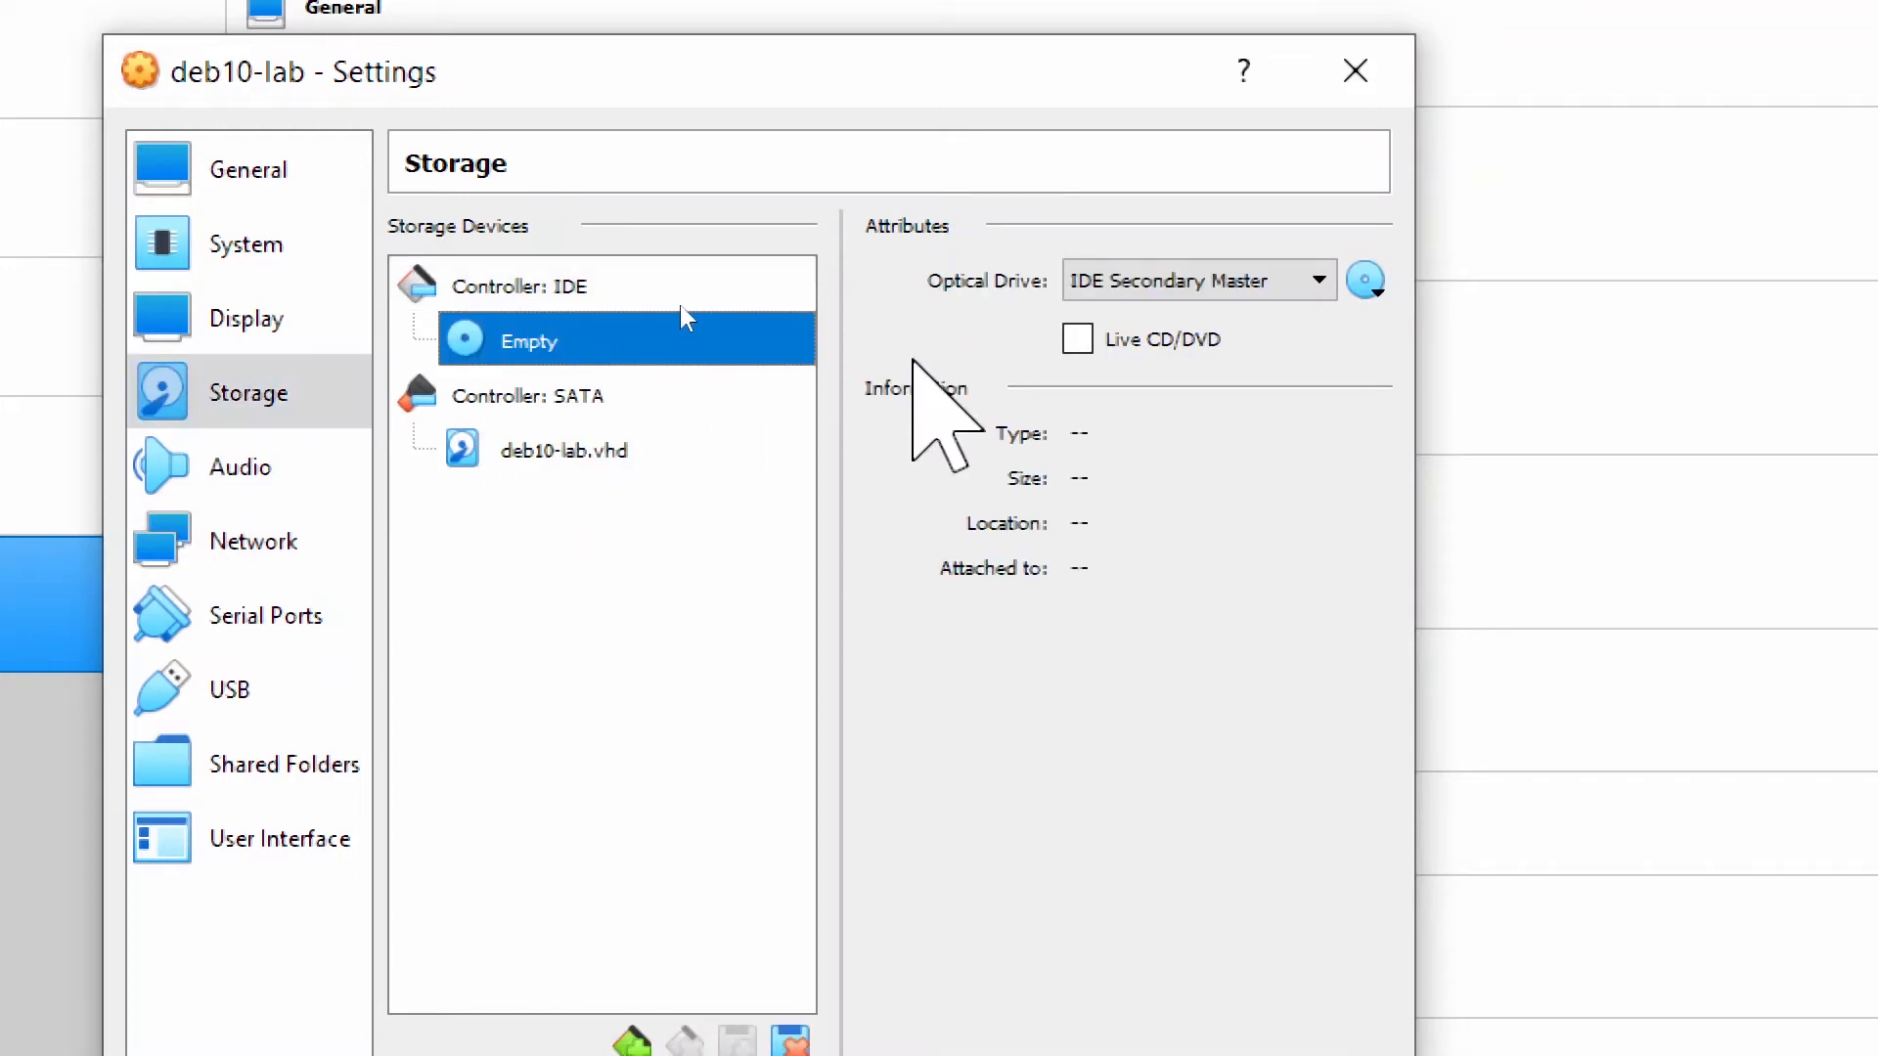
pyautogui.click(1374, 284)
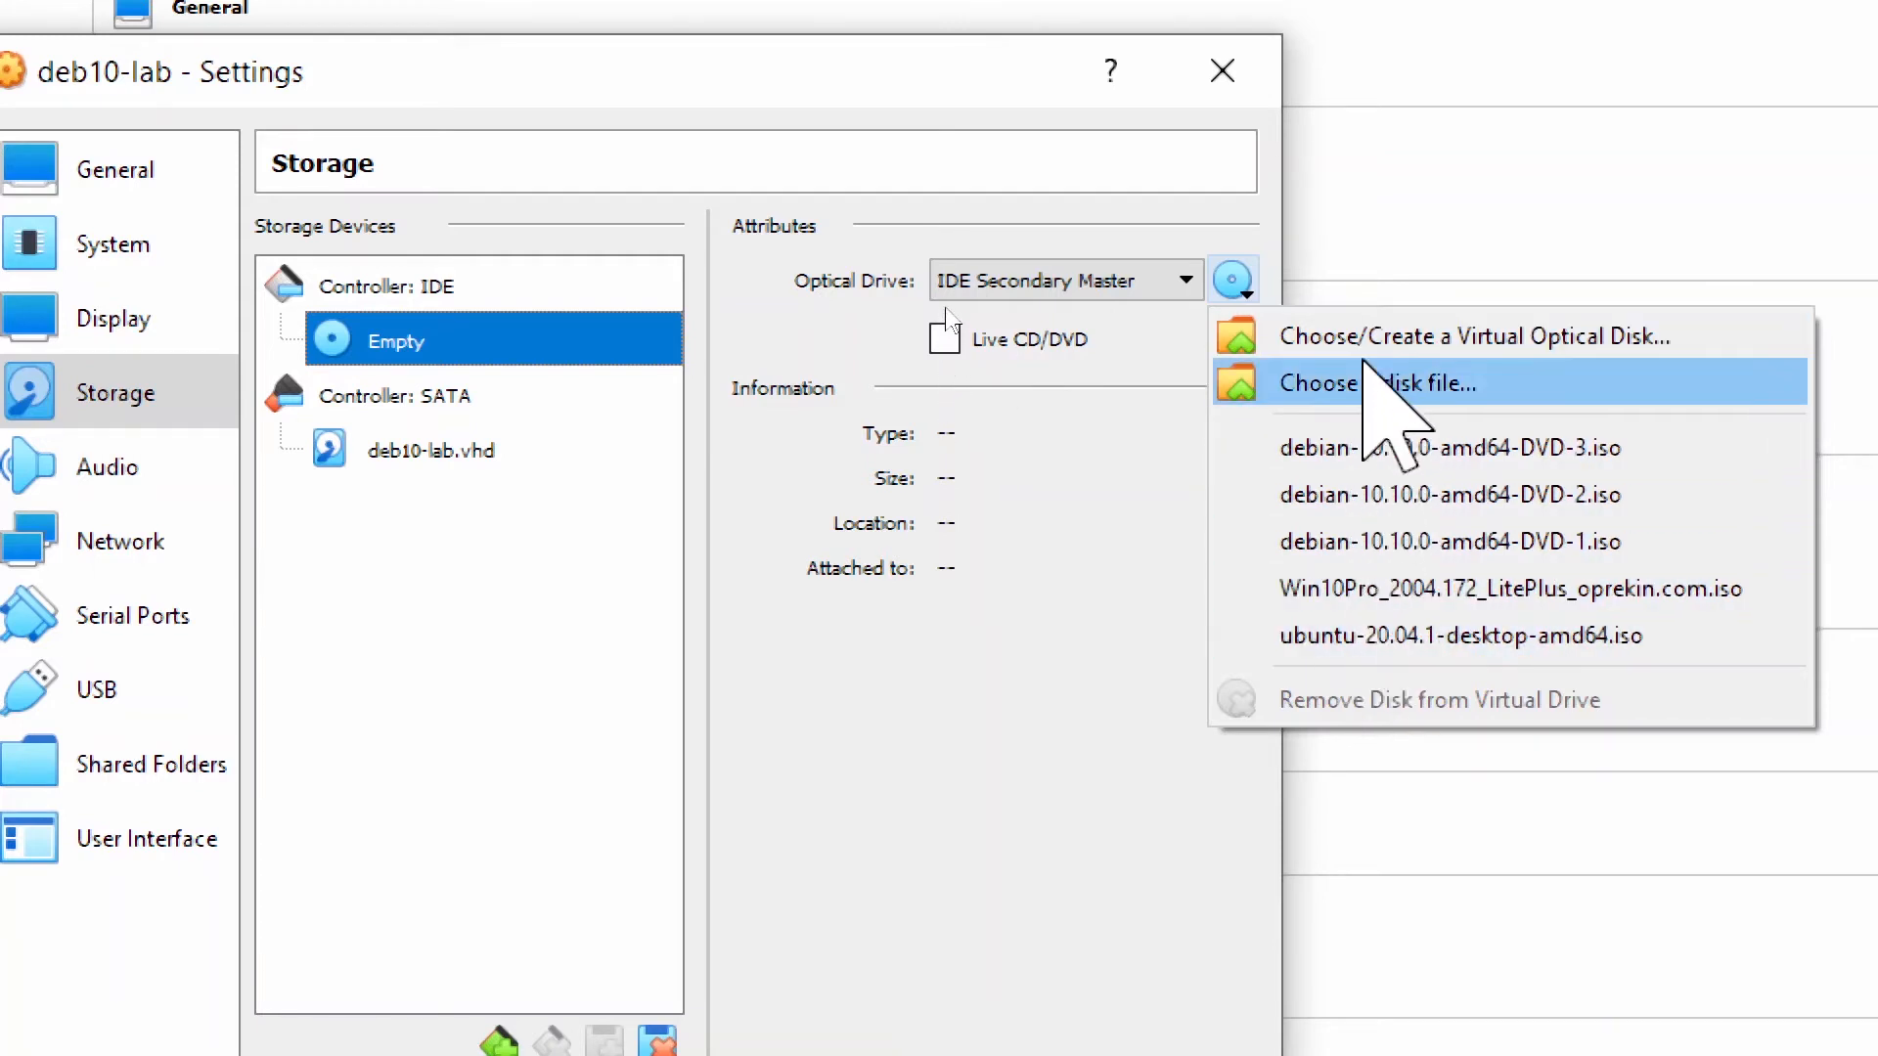
pyautogui.click(1328, 384)
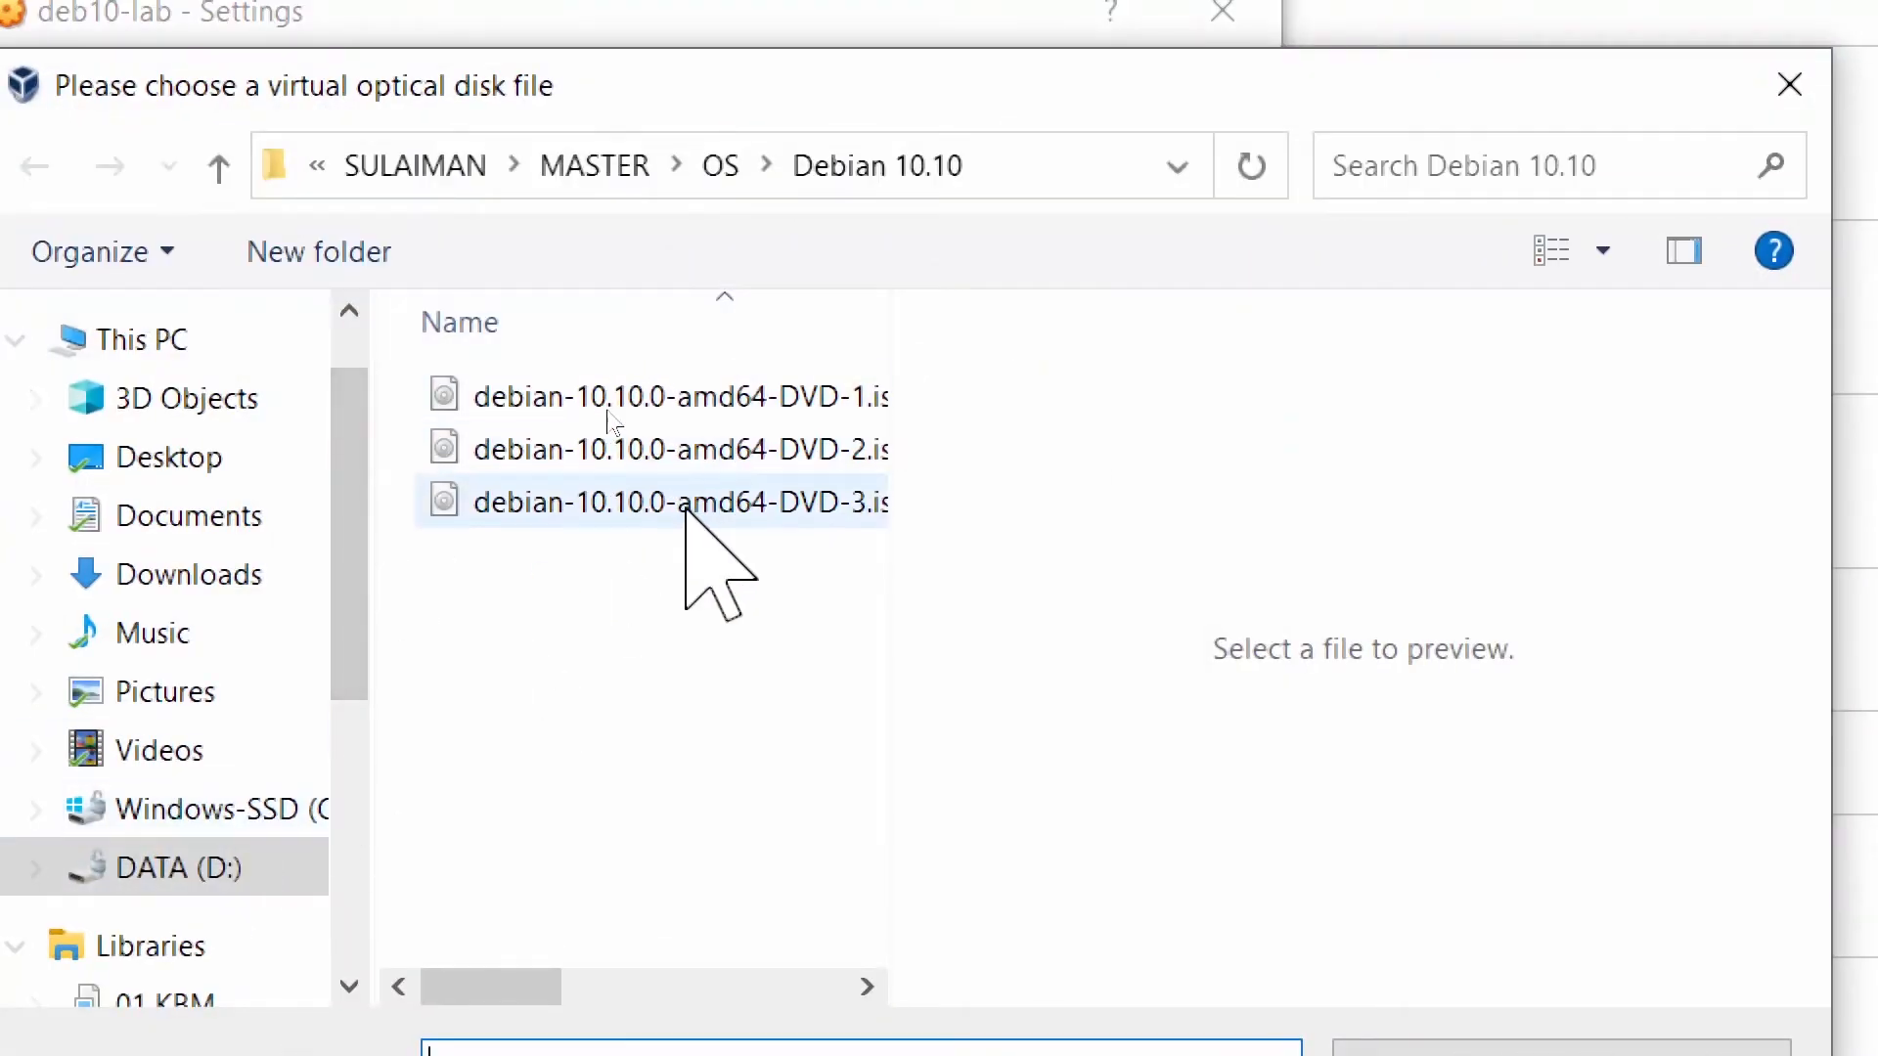
pyautogui.click(1631, 85)
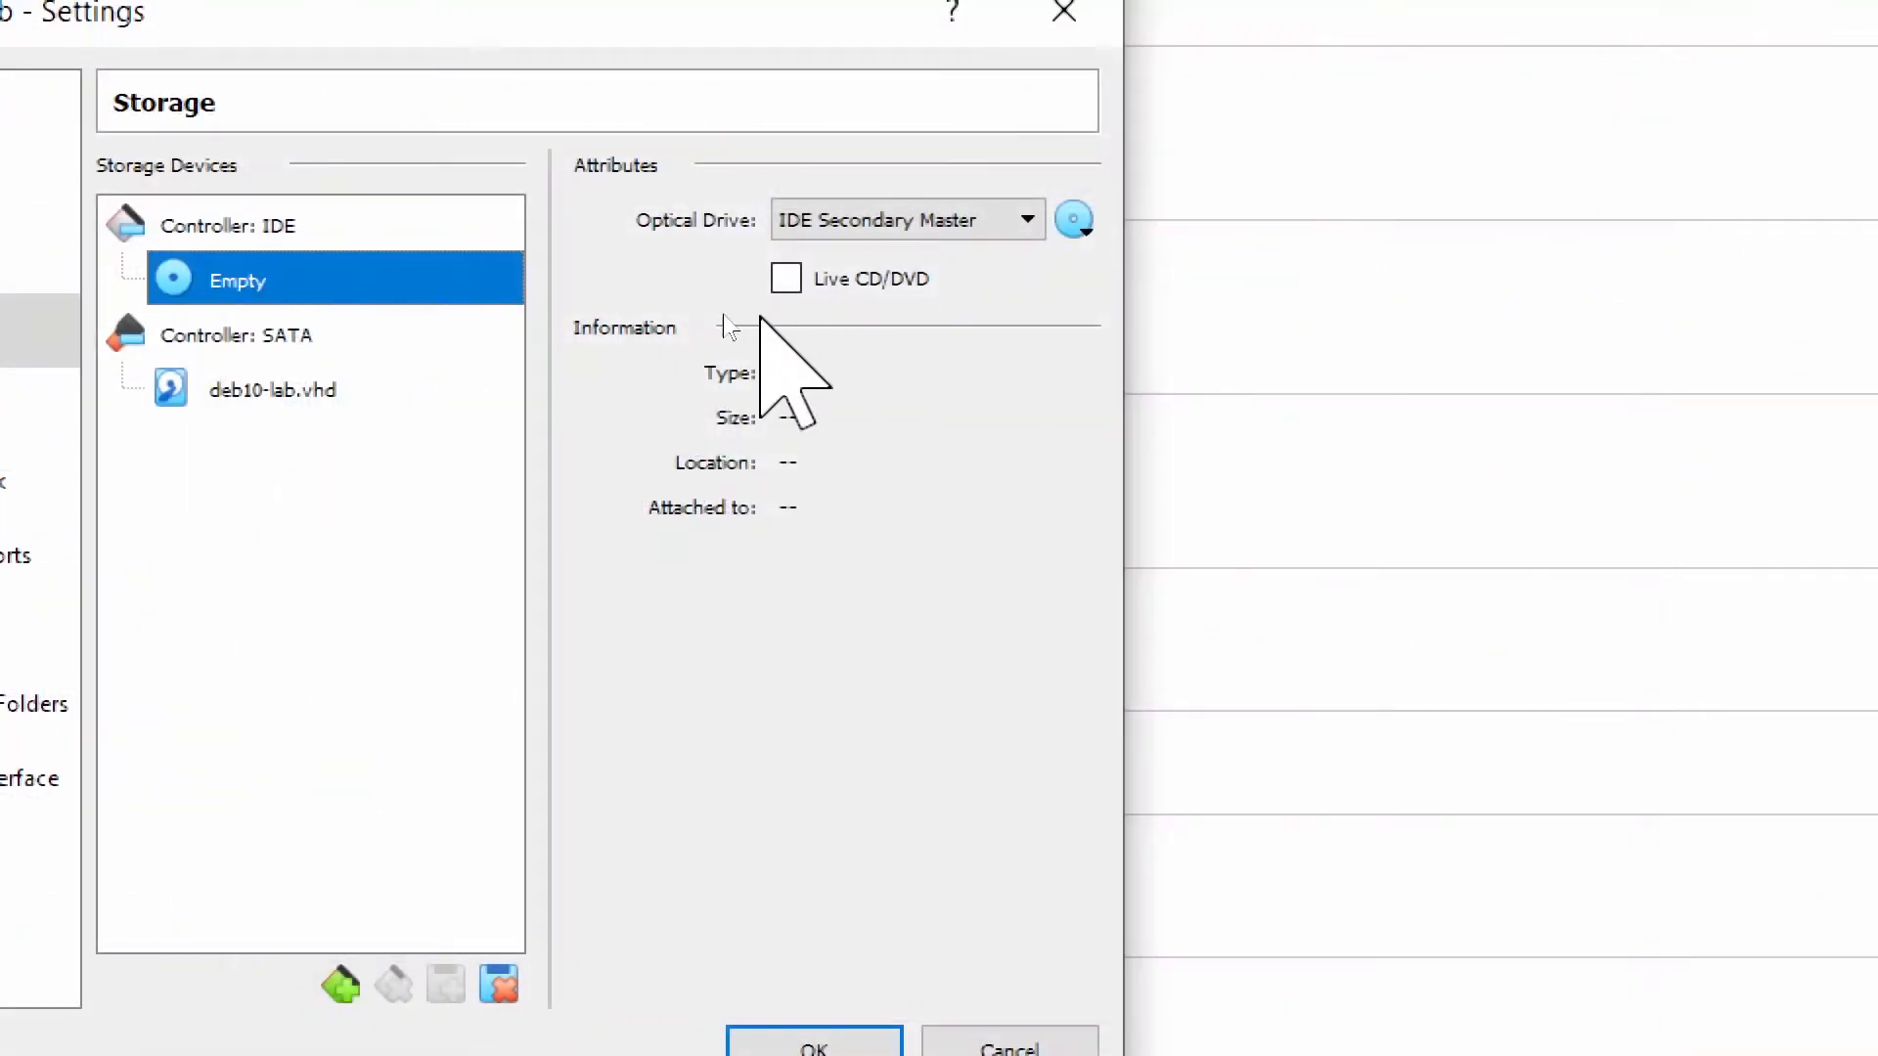
pyautogui.click(1074, 221)
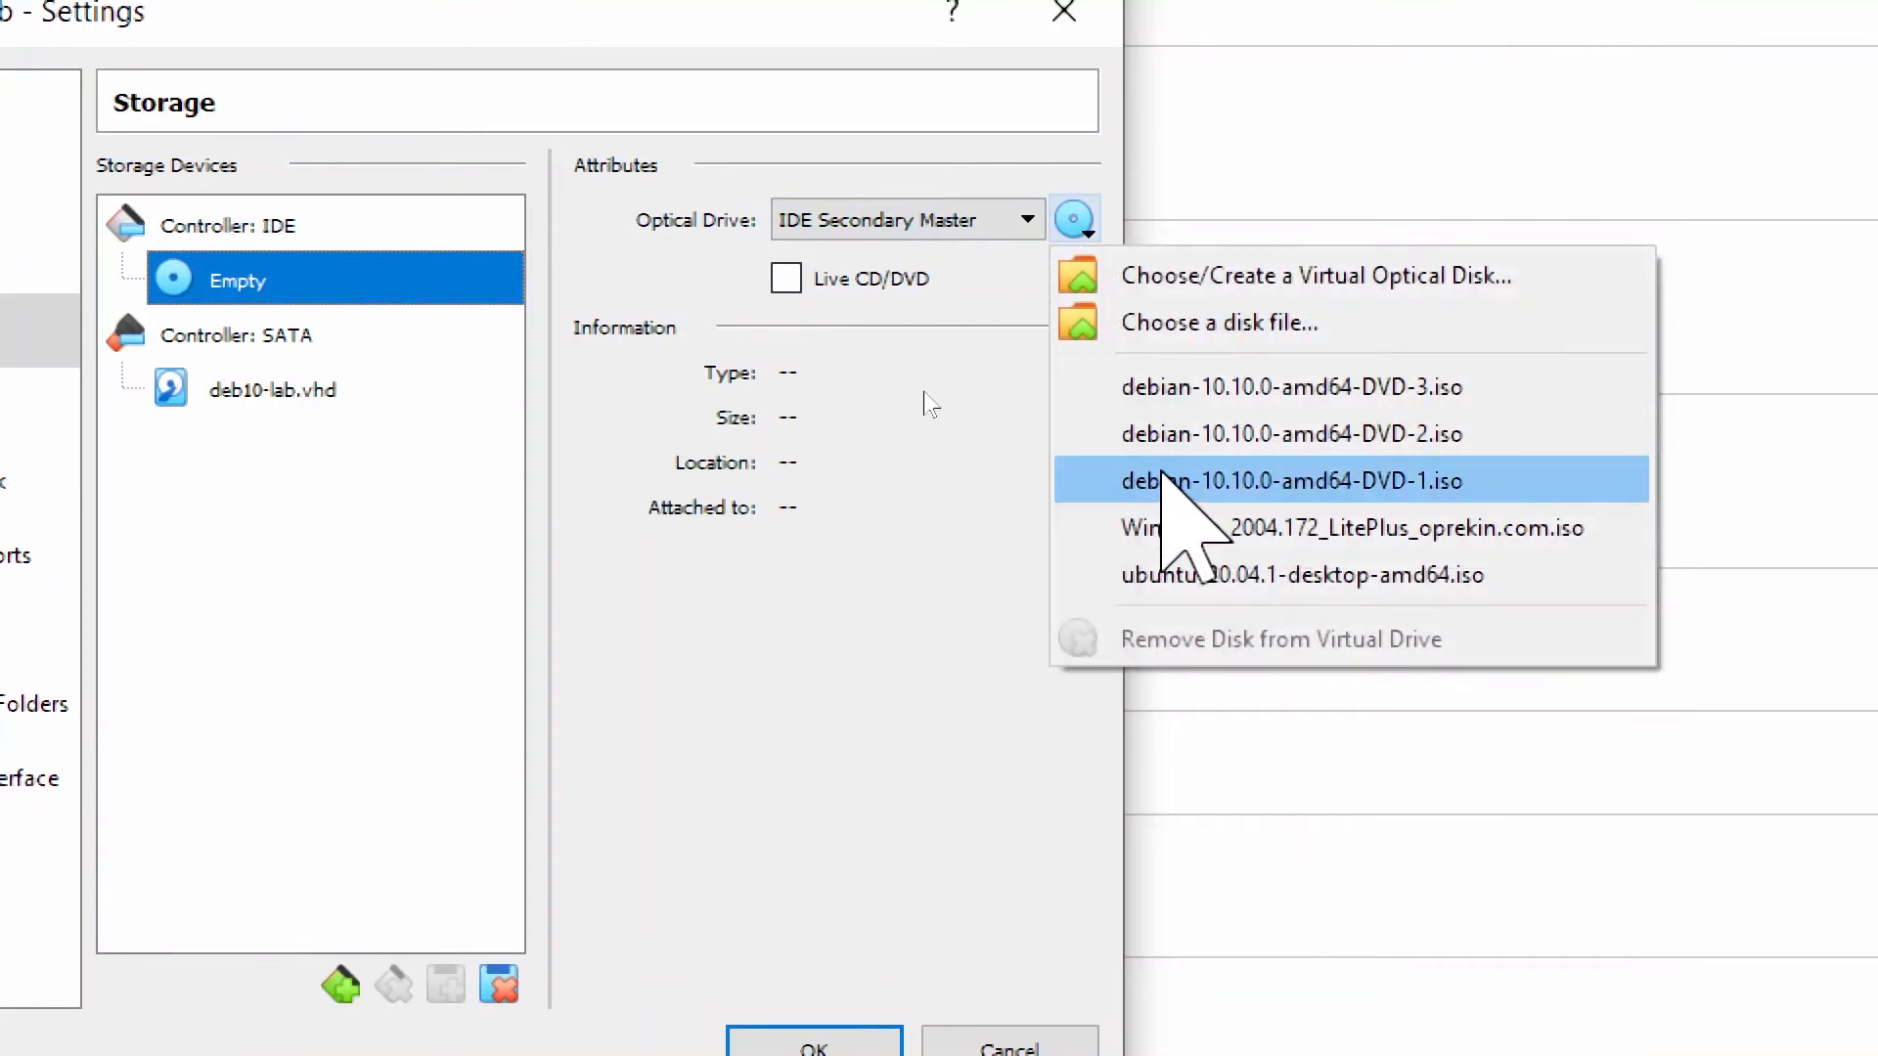
pyautogui.click(1164, 481)
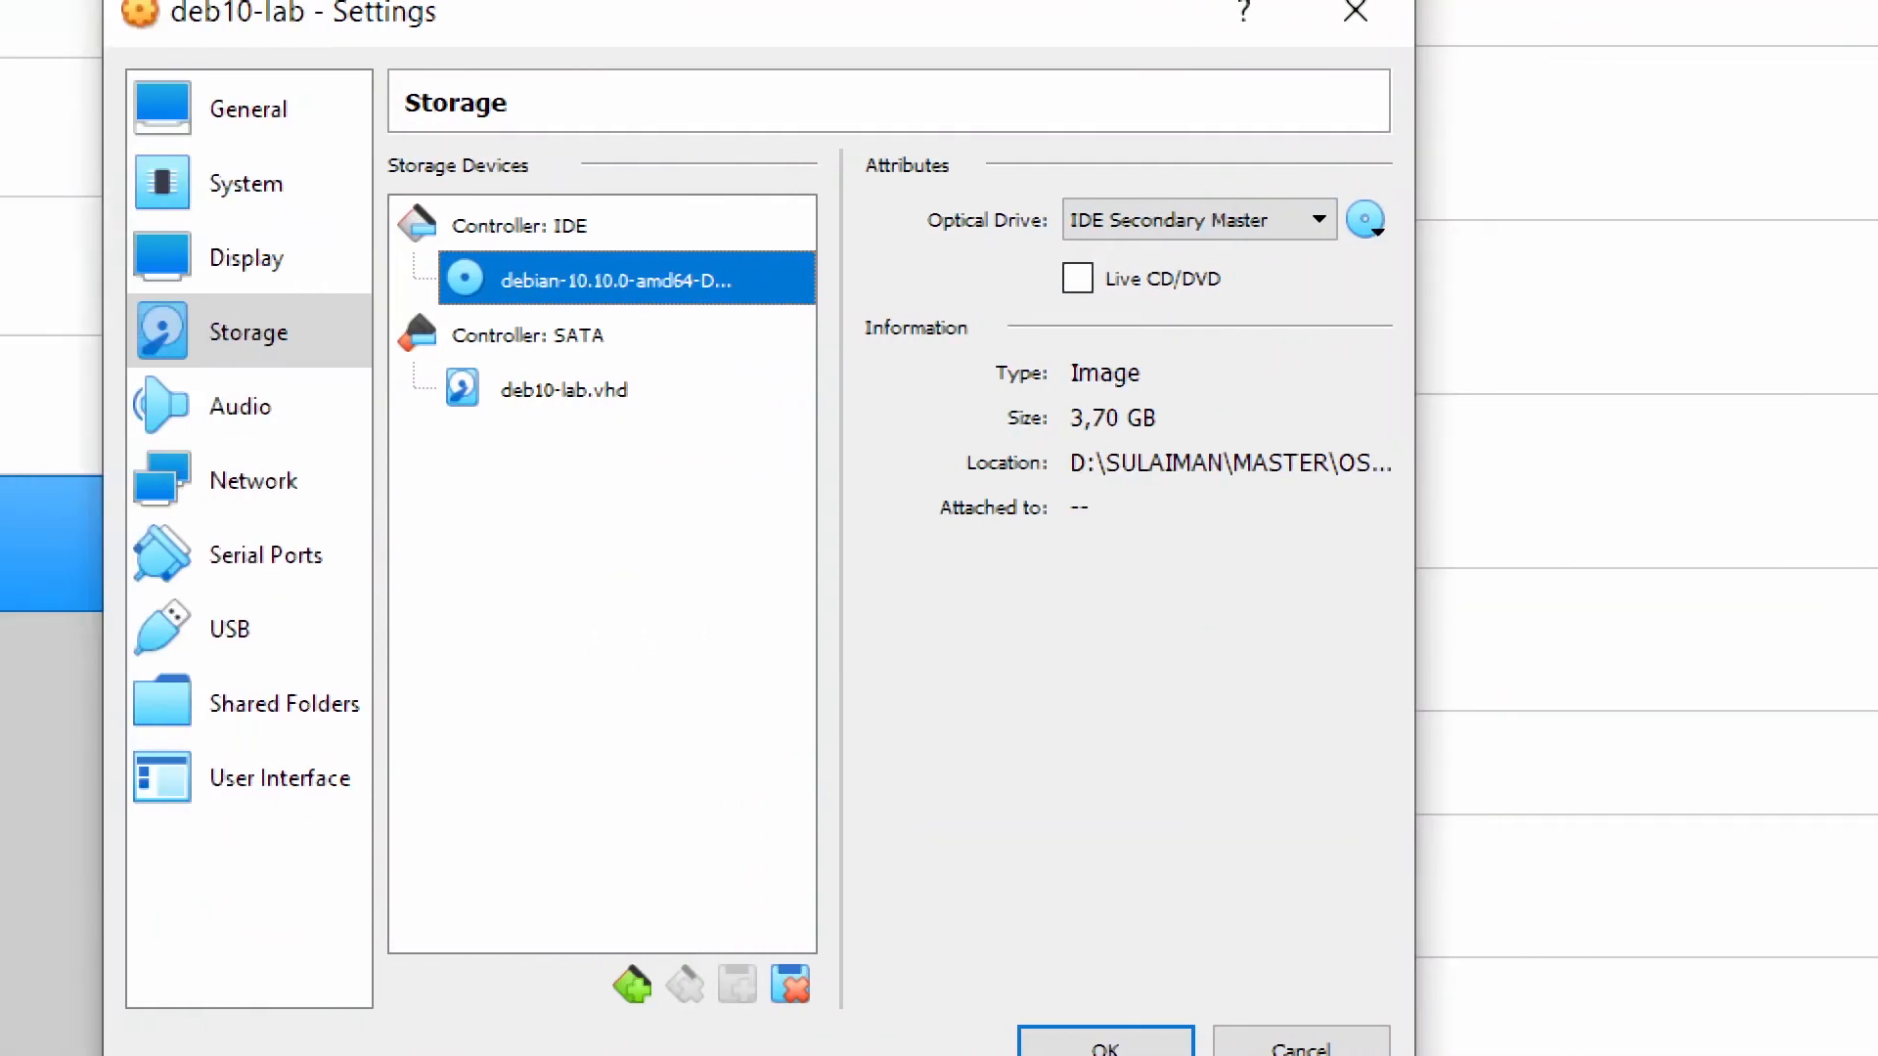
pyautogui.click(375, 469)
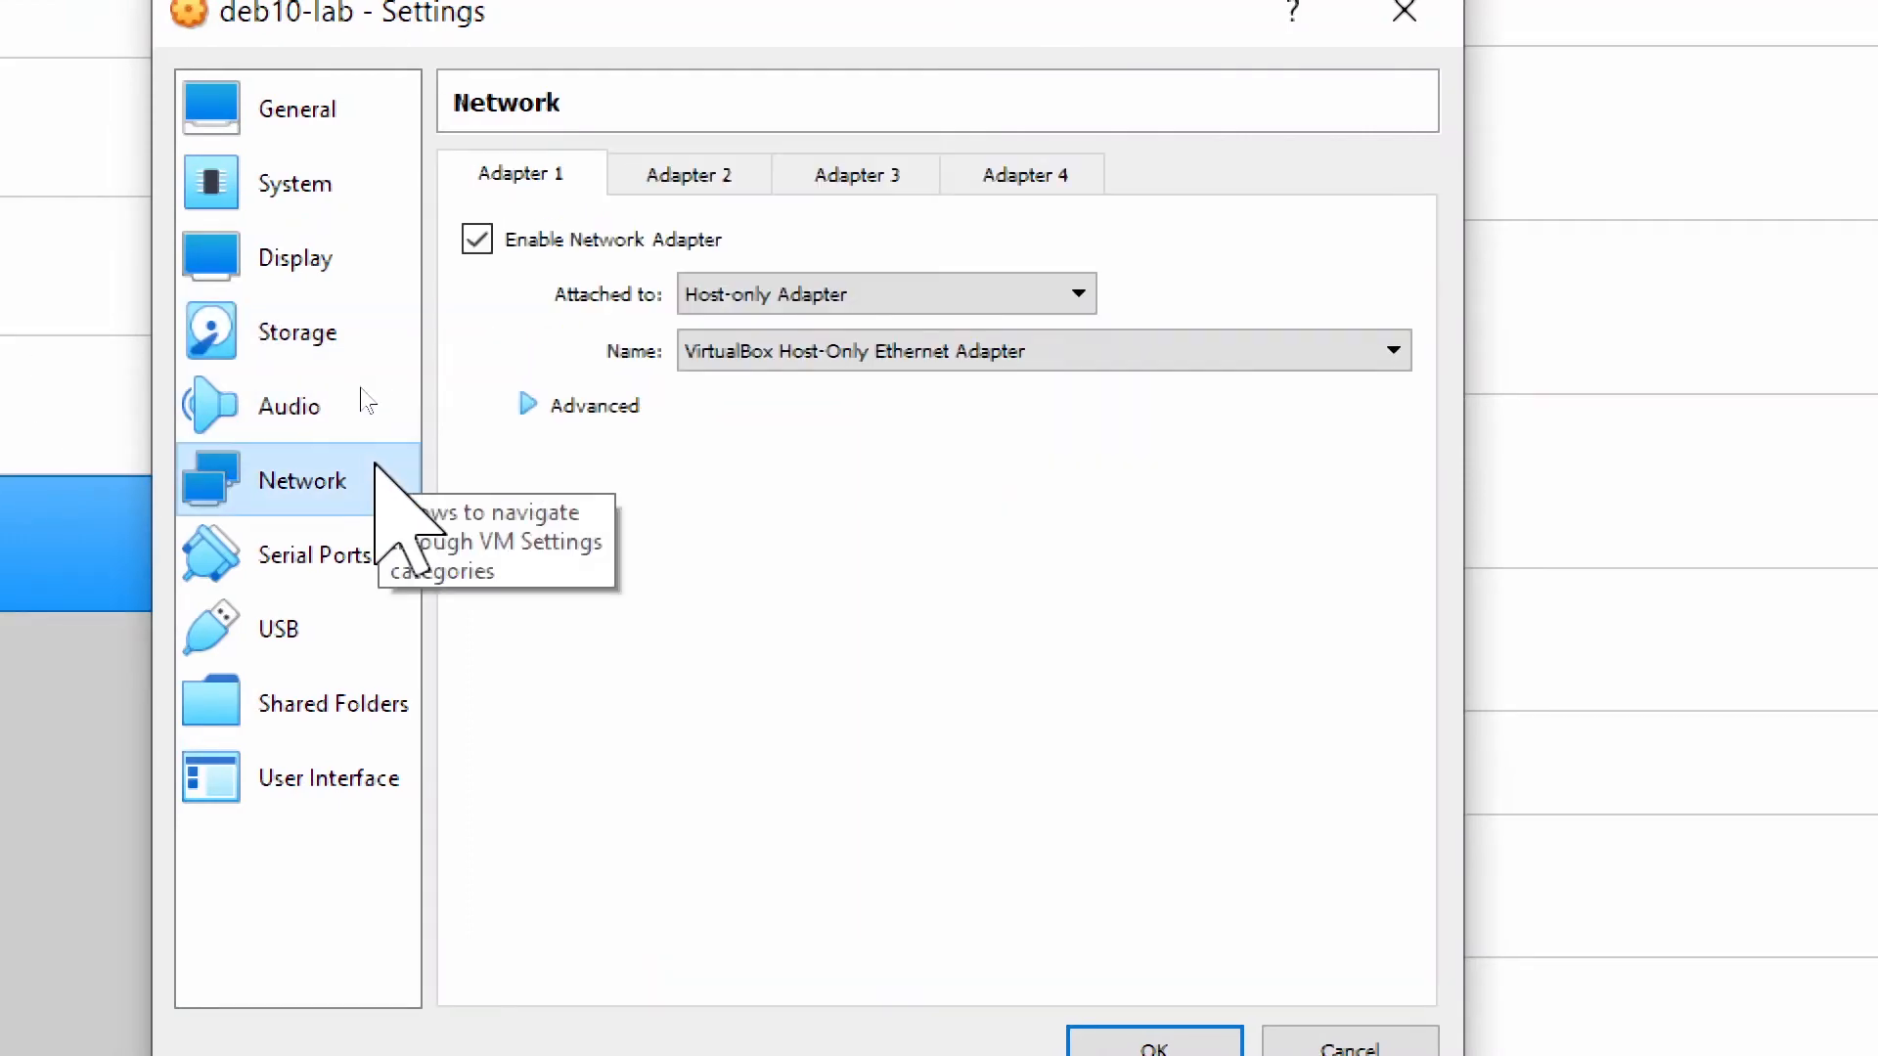
pyautogui.click(1154, 1046)
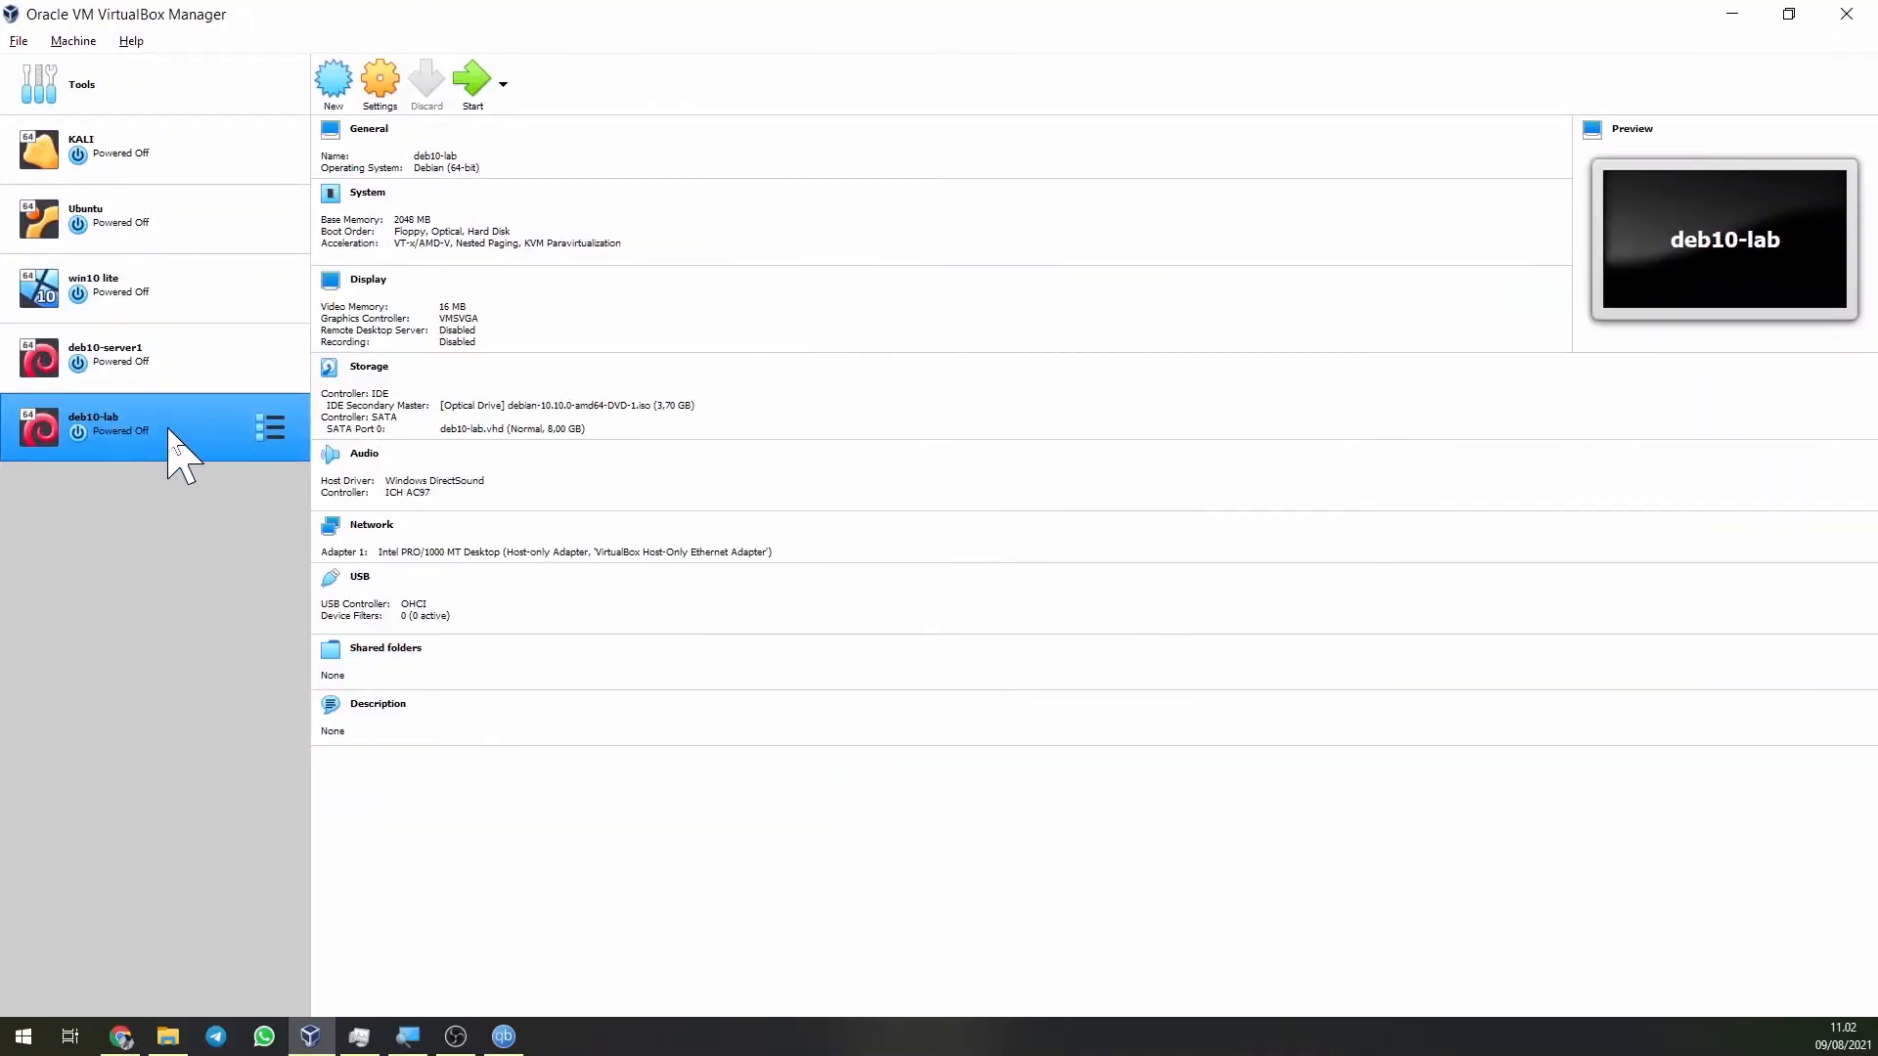
# Boot deb10-lab from the Debian DVD-1 image, maximize its window and dismiss the capture notice.
pyautogui.click(468, 98)
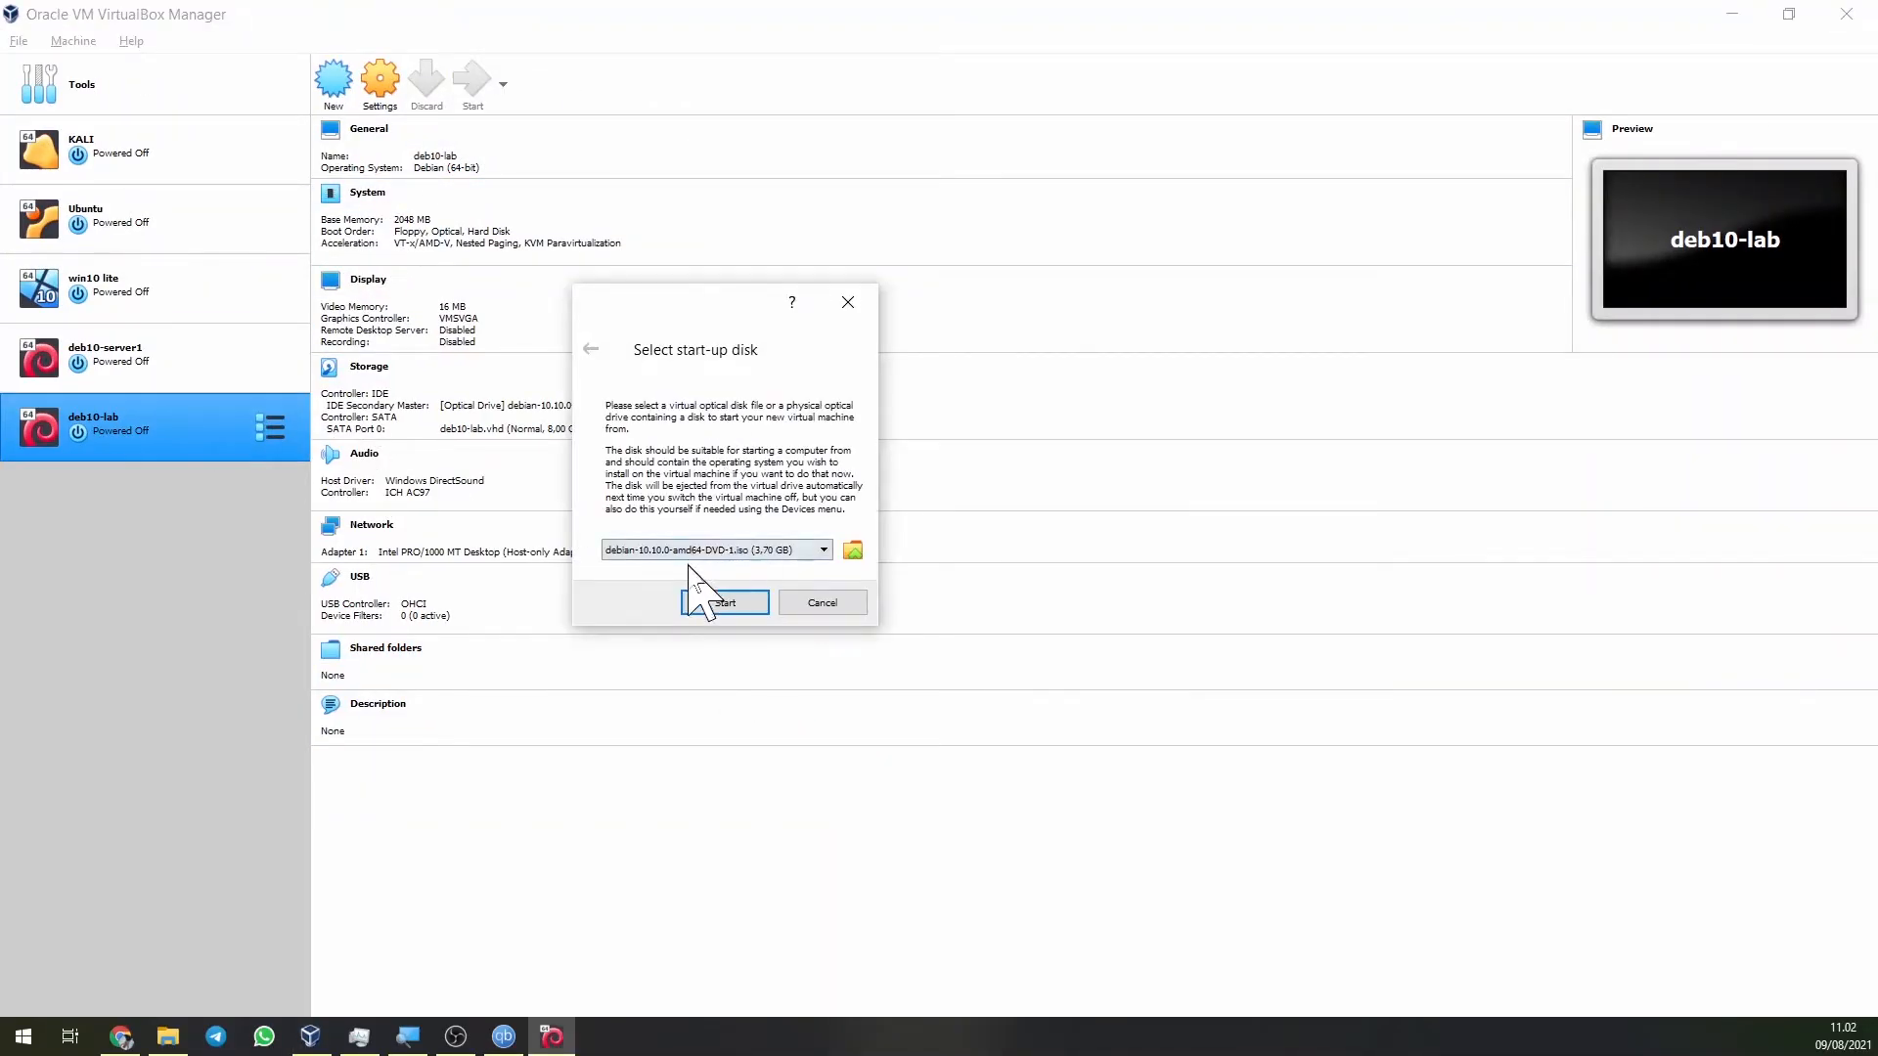
pyautogui.click(772, 552)
pyautogui.click(802, 549)
pyautogui.click(729, 603)
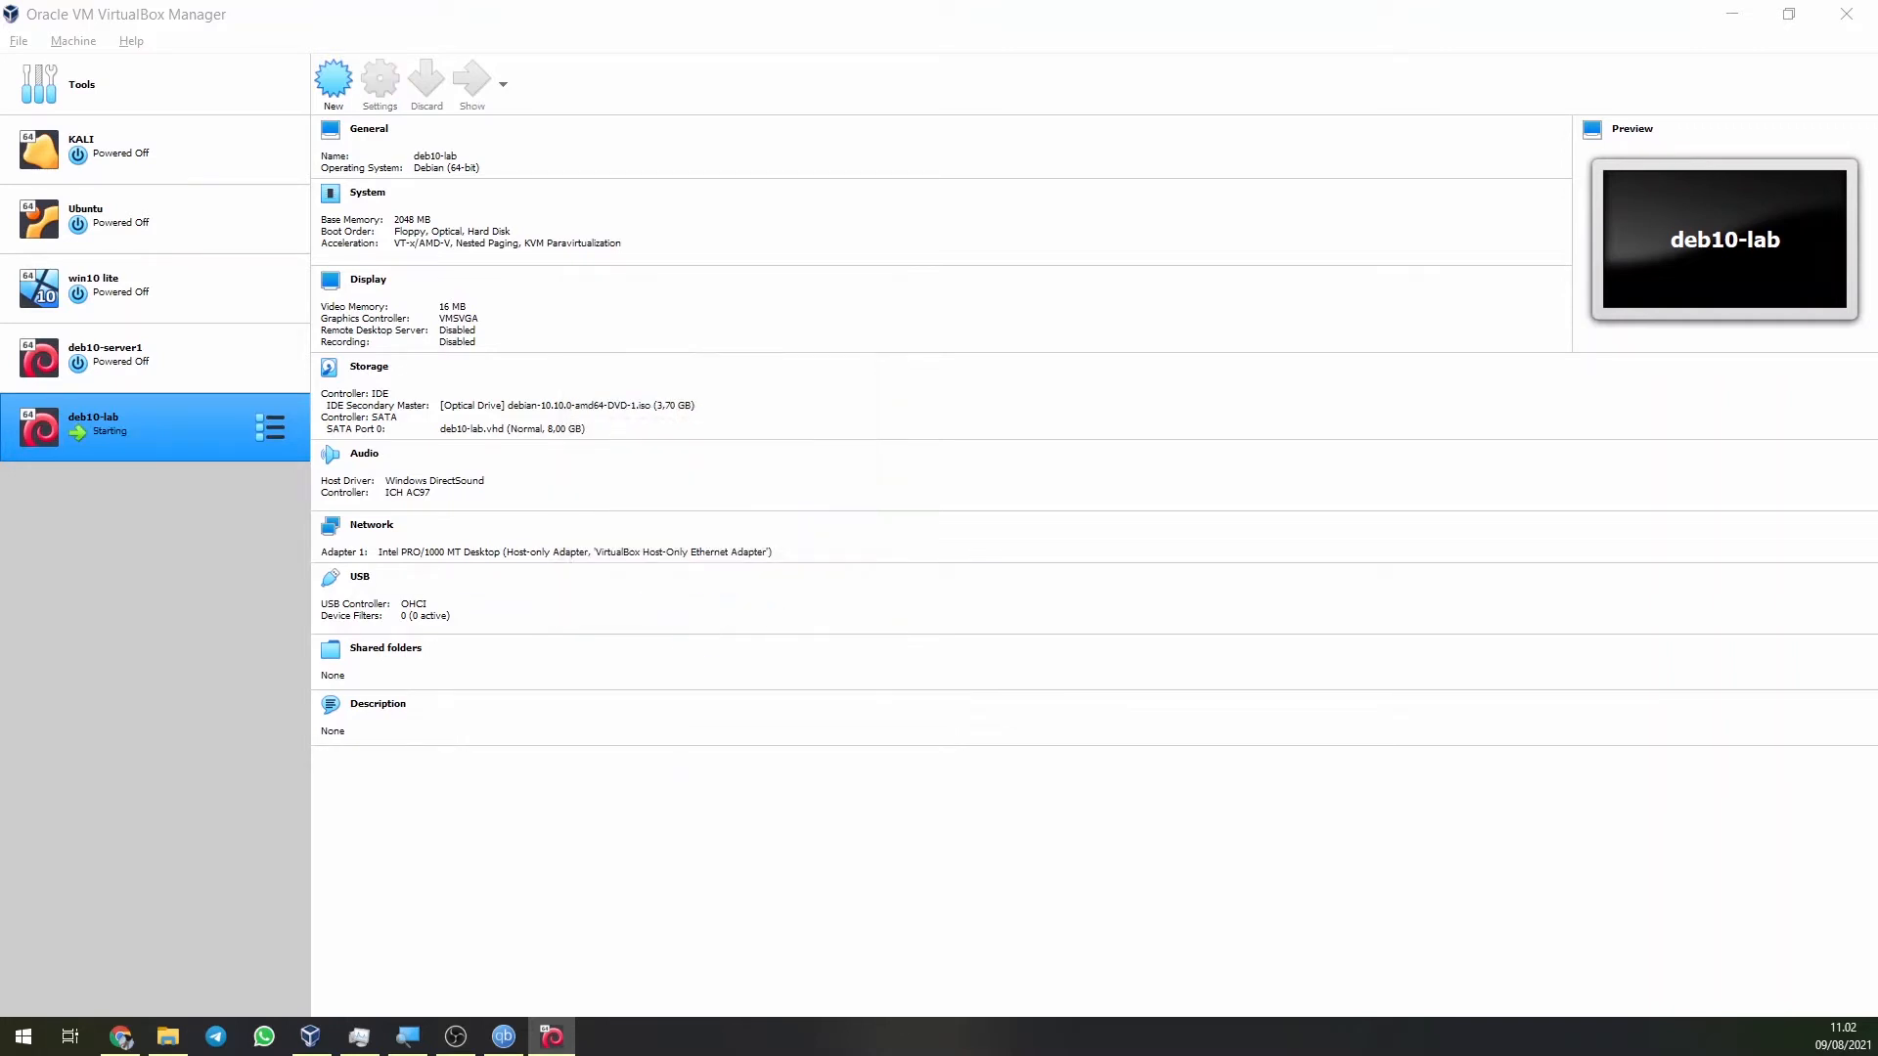
pyautogui.click(946, 240)
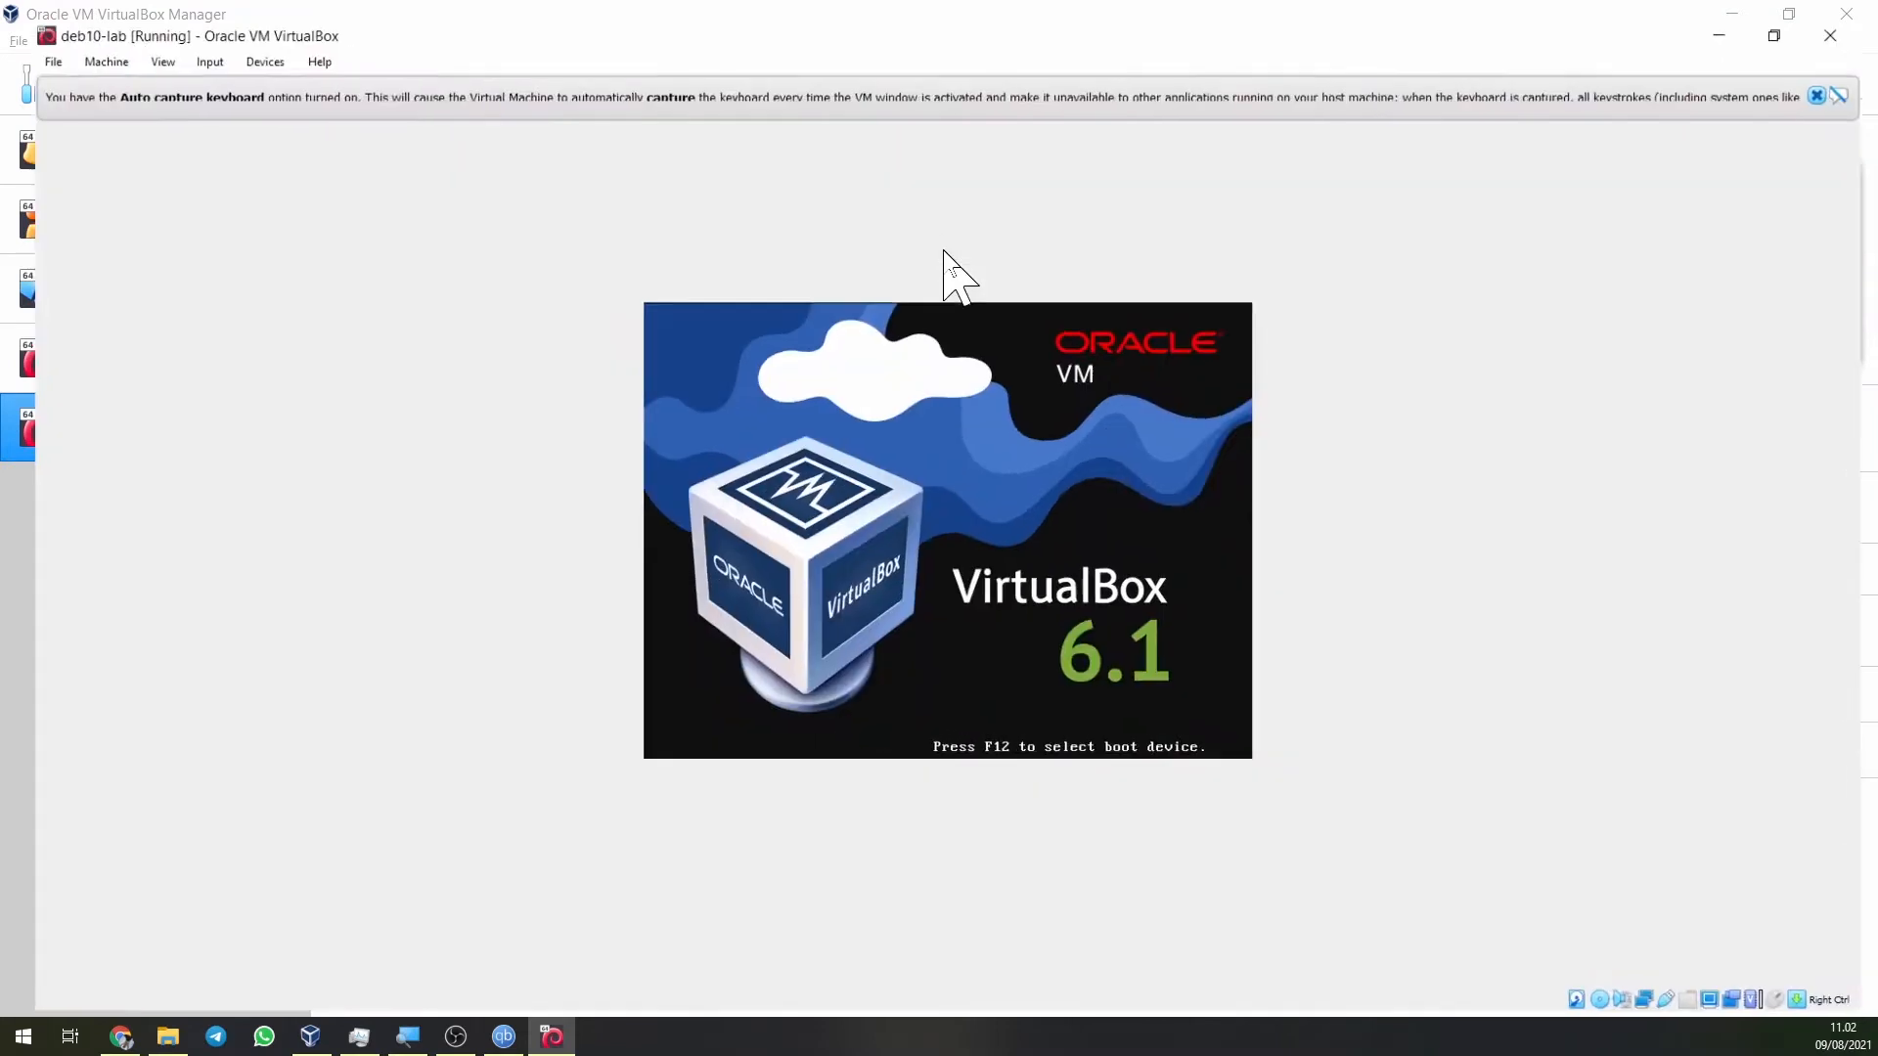
pyautogui.click(1826, 75)
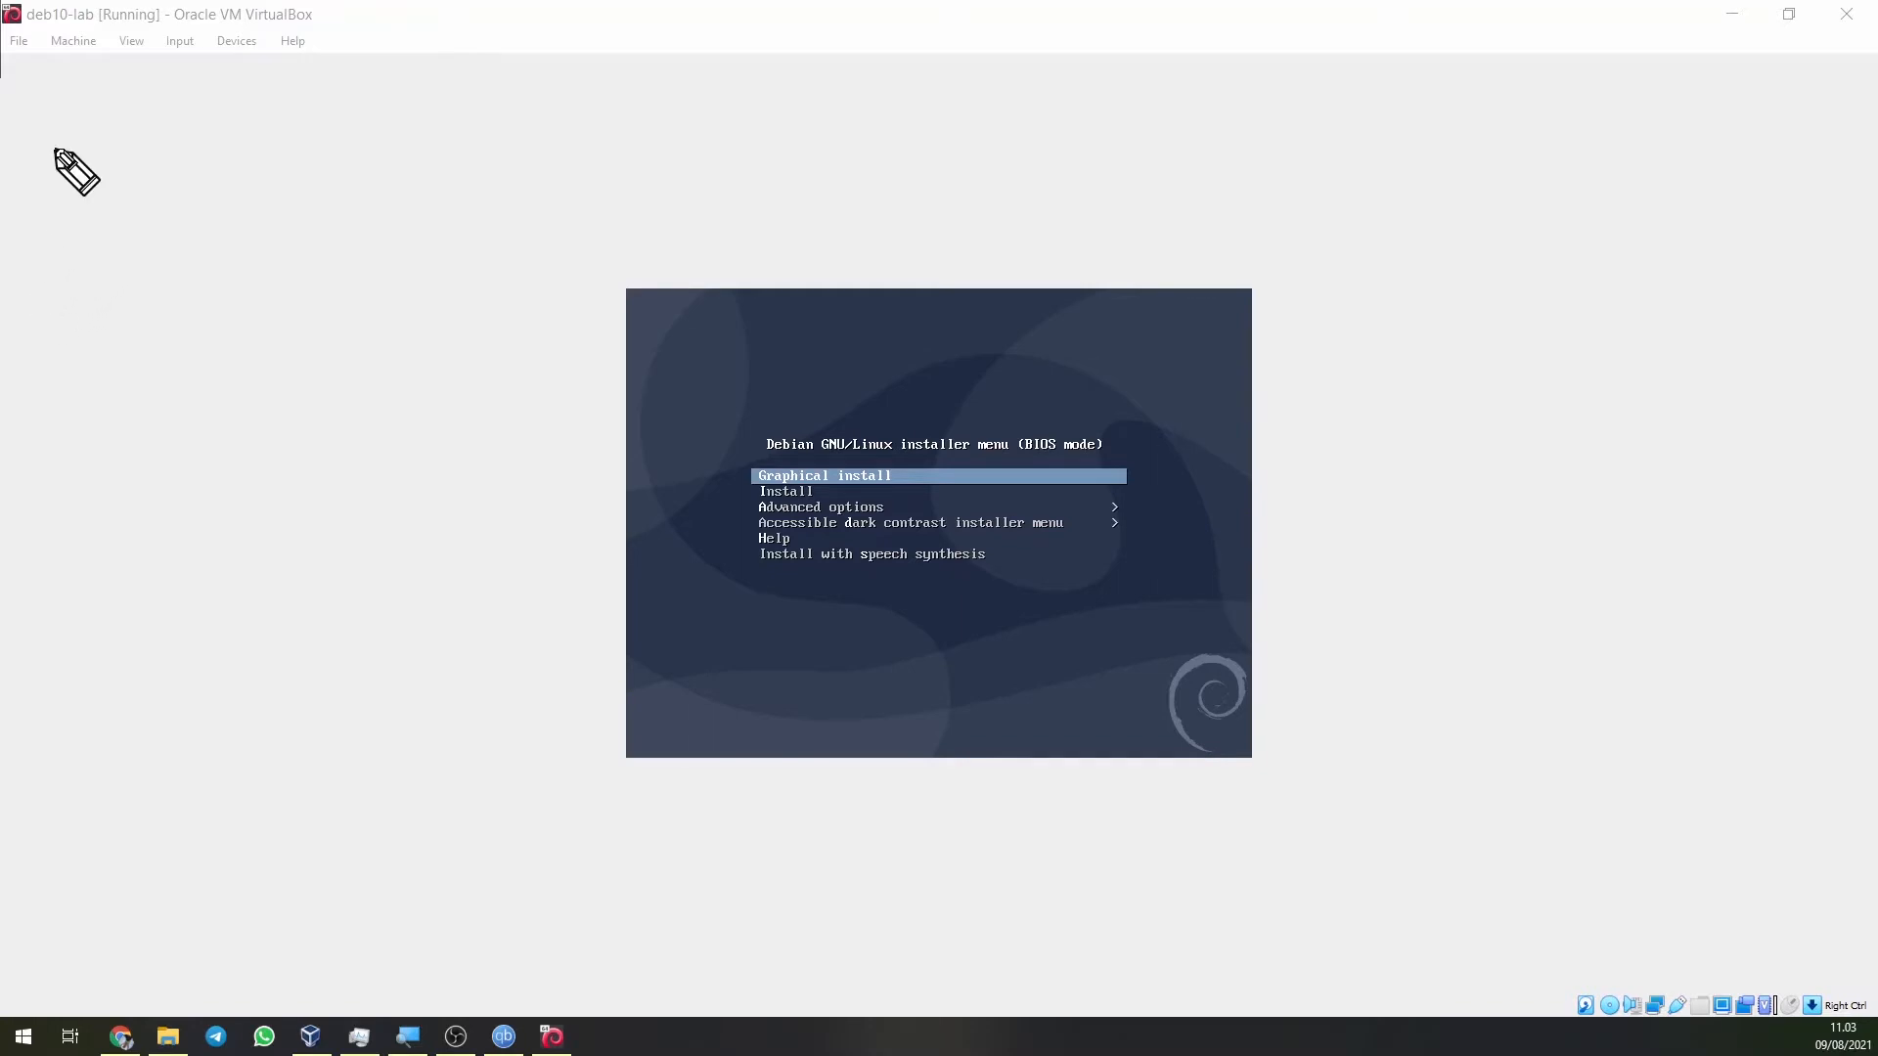
# Handwrite the server IP 192.168.1.254/24 and label it as the server.
pyautogui.moveTo(20, 108)
pyautogui.mouseDown()
pyautogui.moveTo(138, 117)
pyautogui.moveTo(323, 85)
pyautogui.moveTo(329, 118)
pyautogui.mouseUp()
pyautogui.moveTo(373, 71); pyautogui.dragTo(344, 139)
pyautogui.moveTo(380, 93); pyautogui.dragTo(399, 117)
pyautogui.moveTo(416, 82); pyautogui.dragTo(425, 122)
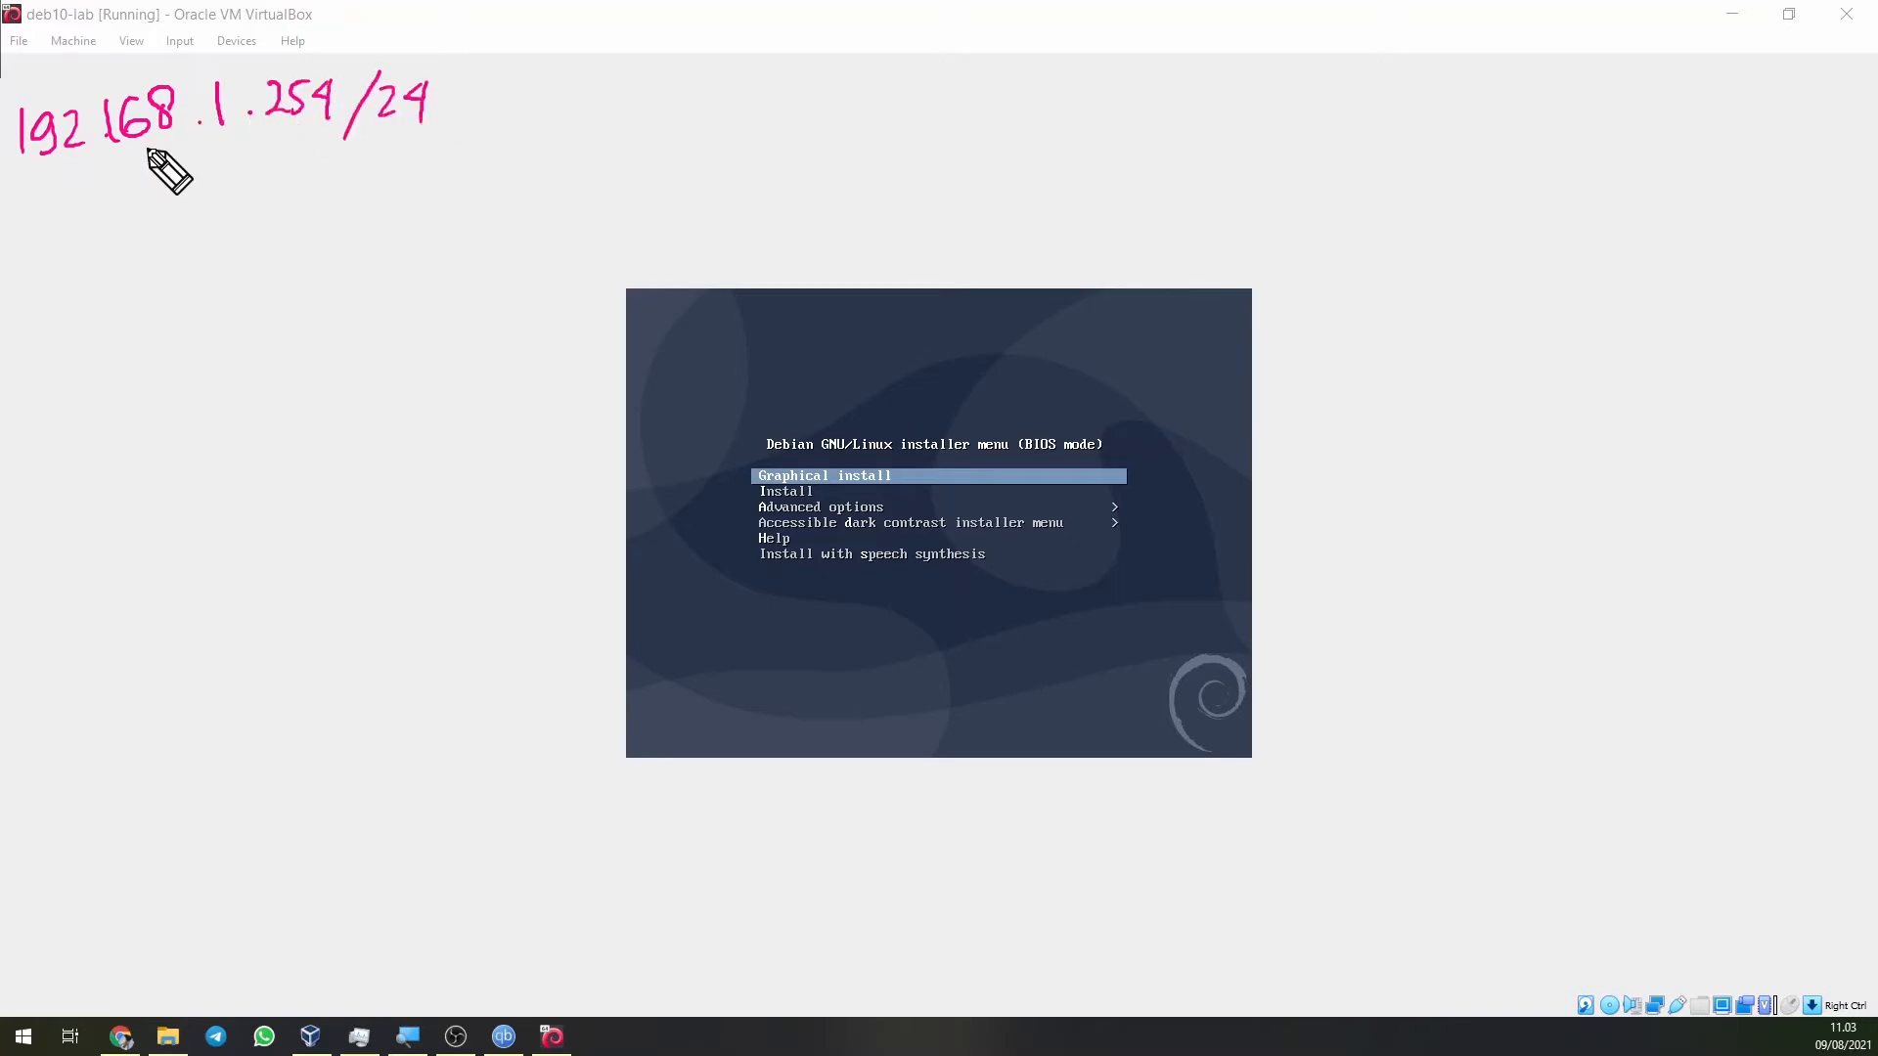
pyautogui.click(101, 147)
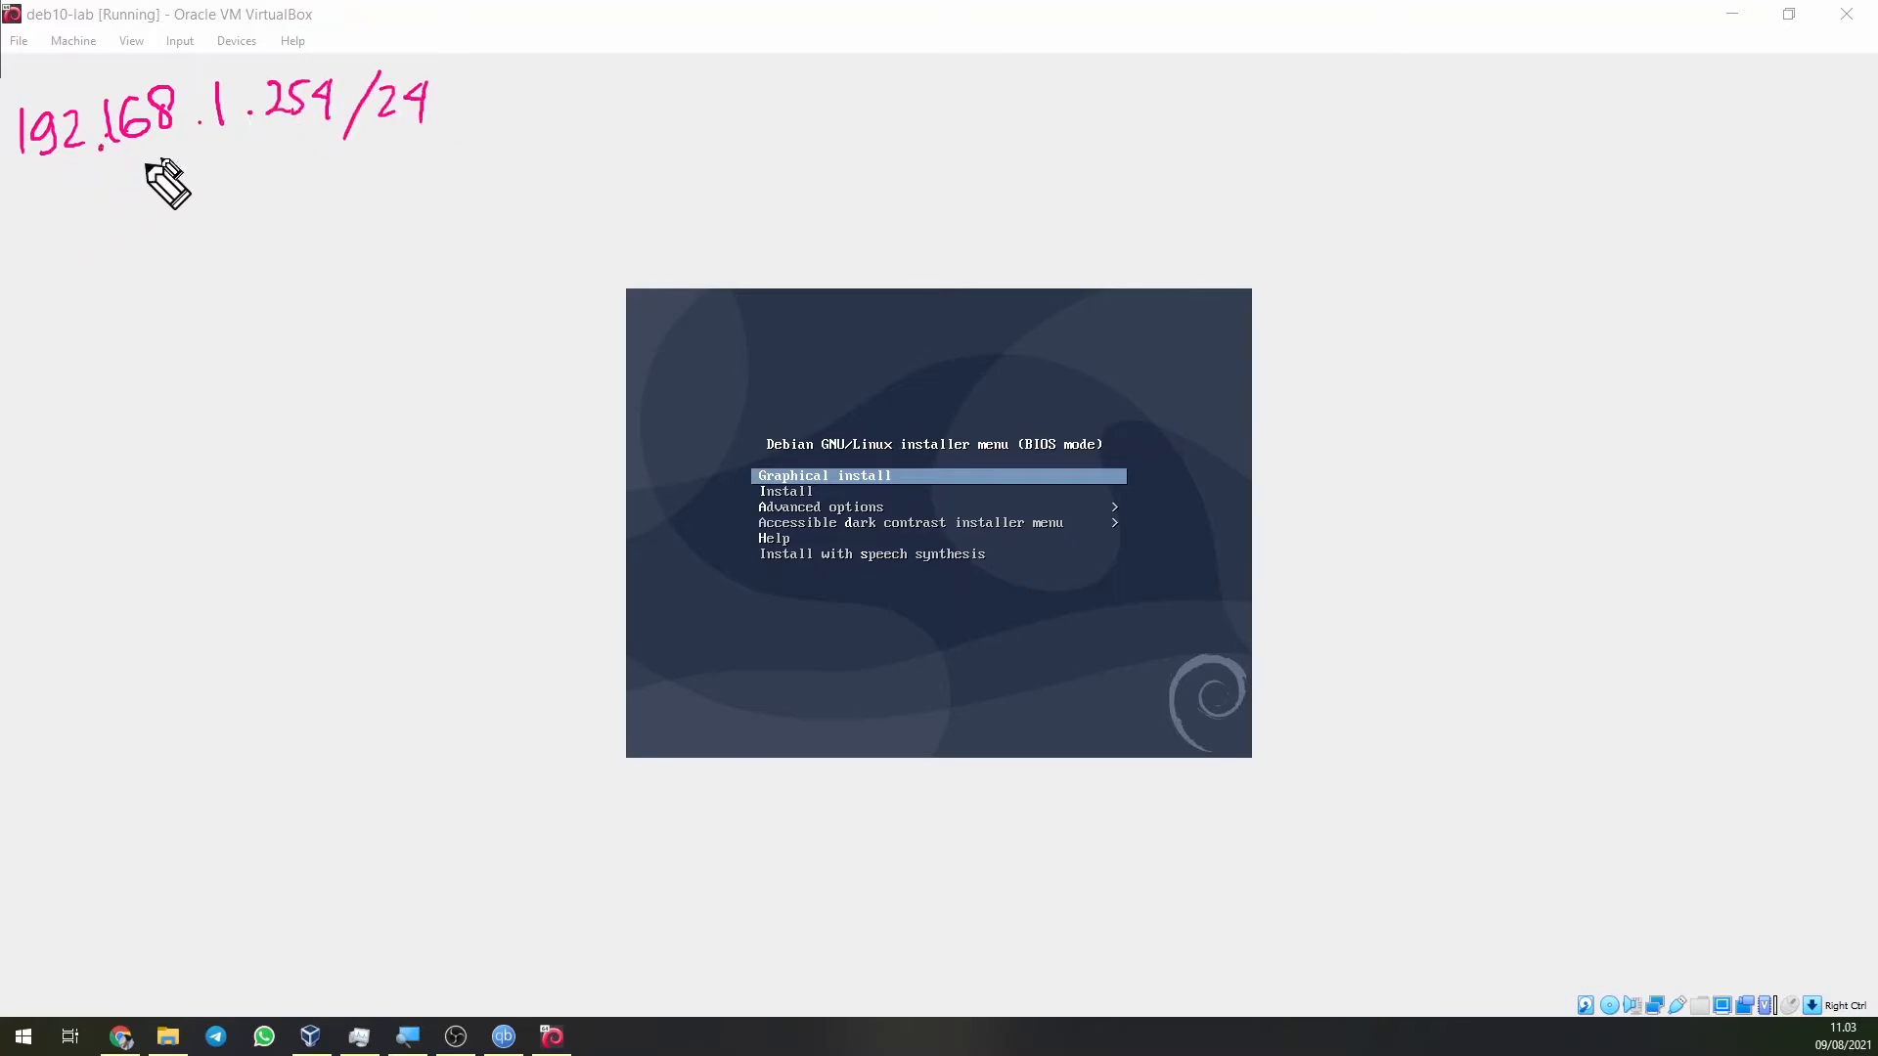
pyautogui.moveTo(466, 101); pyautogui.dragTo(547, 116)
pyautogui.moveTo(579, 104); pyautogui.dragTo(685, 82)
pyautogui.moveTo(27, 186)
pyautogui.mouseDown()
pyautogui.moveTo(26, 235)
pyautogui.moveTo(126, 207)
pyautogui.mouseUp()
# Handwrite the gateway address 192.168.1.1 and label it gateway.
pyautogui.click(101, 210)
pyautogui.moveTo(158, 180)
pyautogui.mouseDown()
pyautogui.moveTo(148, 205)
pyautogui.moveTo(170, 182)
pyautogui.moveTo(309, 193)
pyautogui.mouseUp()
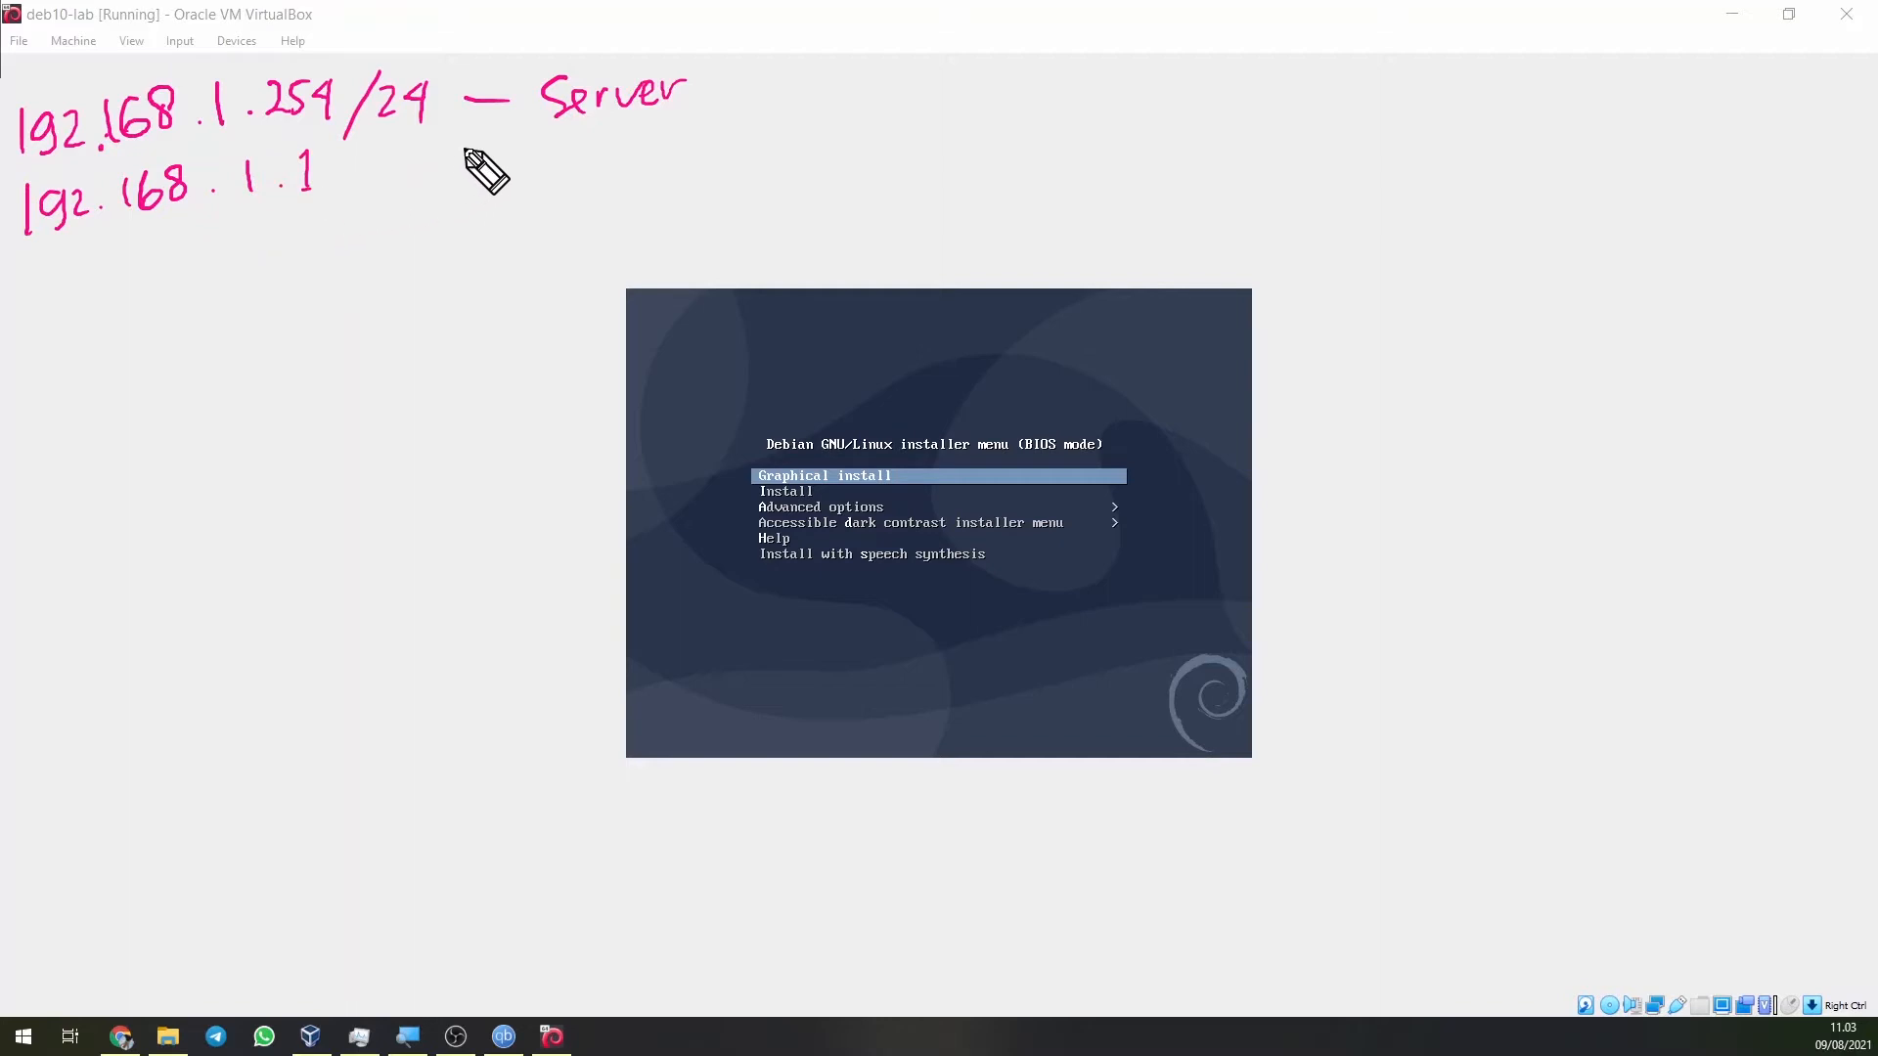
pyautogui.moveTo(467, 154); pyautogui.dragTo(554, 159)
pyautogui.moveTo(589, 170); pyautogui.dragTo(610, 162)
# Note ns1 as the hostname and begin the domain line.
pyautogui.moveTo(29, 265); pyautogui.dragTo(30, 299)
pyautogui.moveTo(31, 266); pyautogui.dragTo(45, 297)
pyautogui.moveTo(73, 266)
pyautogui.mouseDown()
pyautogui.moveTo(54, 297)
pyautogui.moveTo(91, 300)
pyautogui.mouseUp()
pyautogui.moveTo(127, 272); pyautogui.dragTo(200, 264)
pyautogui.moveTo(188, 254); pyautogui.dragTo(201, 264)
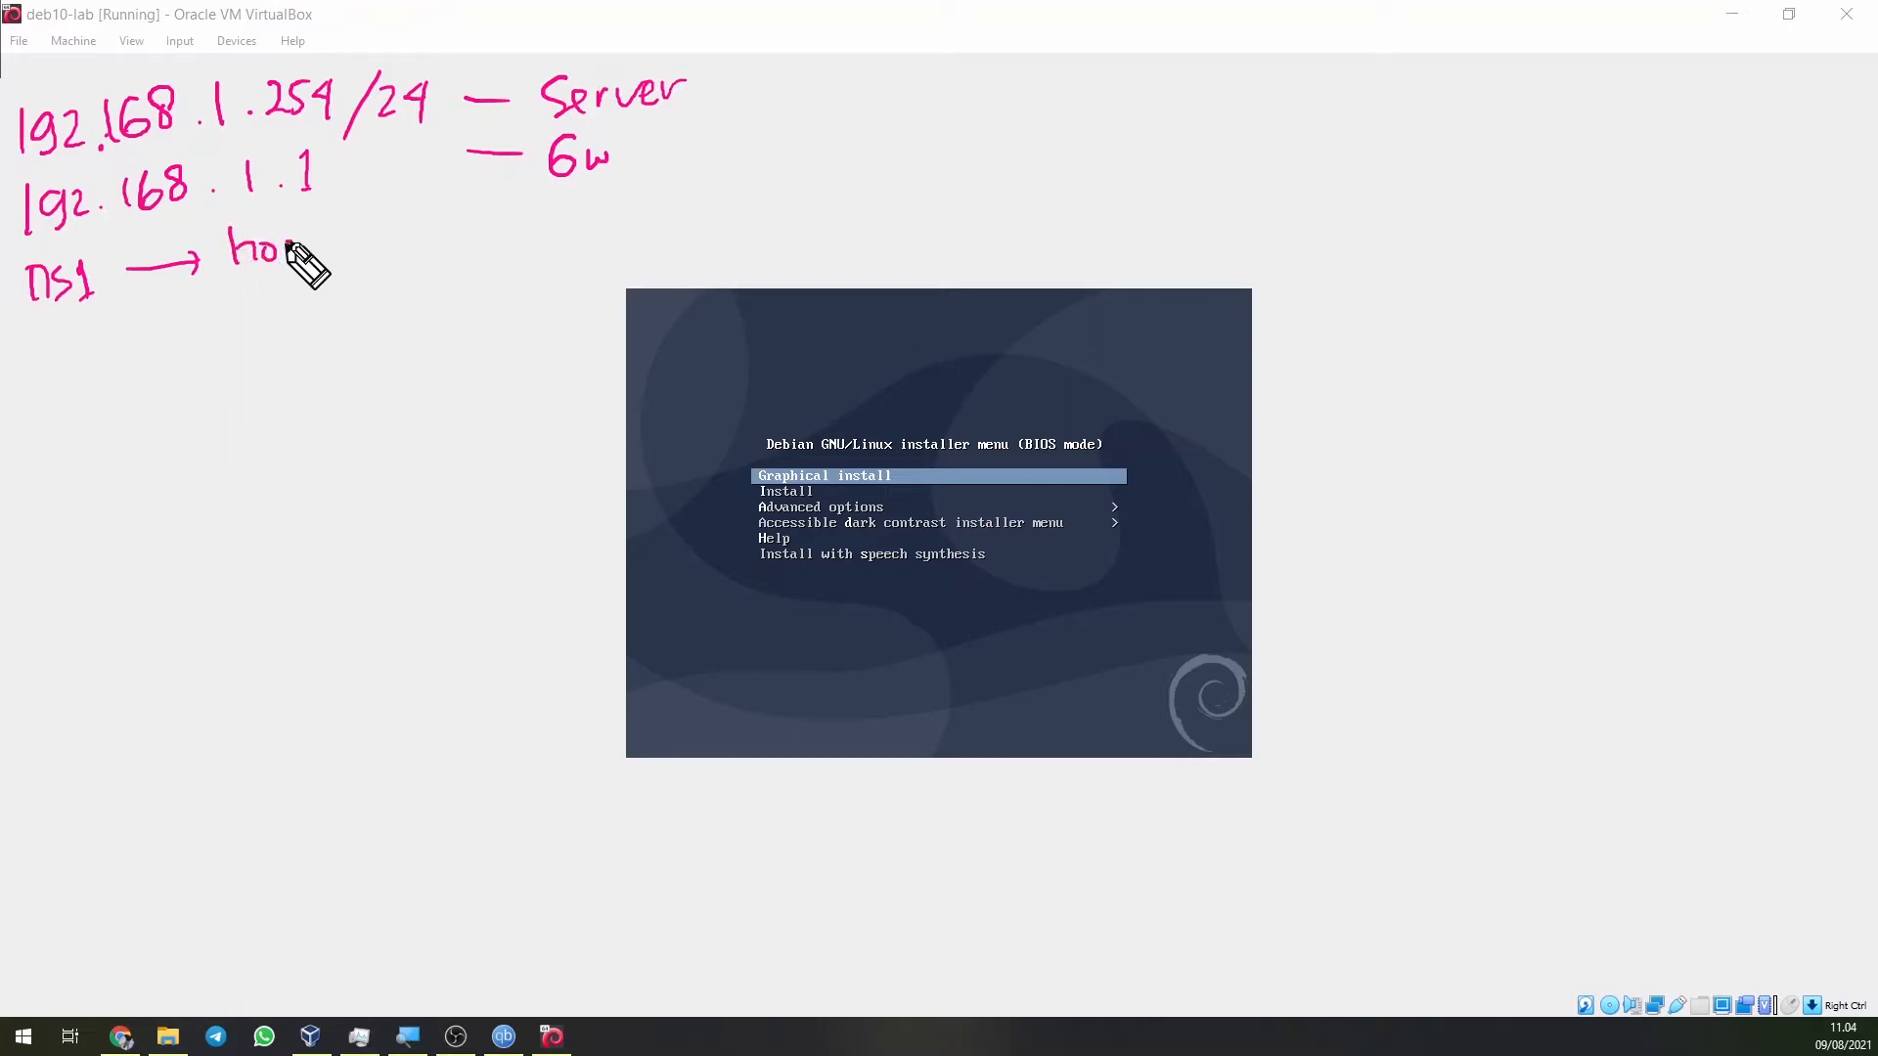
pyautogui.moveTo(287, 243); pyautogui.dragTo(326, 262)
pyautogui.moveTo(342, 245); pyautogui.dragTo(418, 247)
pyautogui.moveTo(42, 335); pyautogui.dragTo(27, 365)
pyautogui.moveTo(49, 340); pyautogui.dragTo(115, 356)
pyautogui.moveTo(122, 331)
pyautogui.mouseDown()
pyautogui.moveTo(124, 354)
pyautogui.moveTo(218, 344)
pyautogui.moveTo(470, 293)
pyautogui.mouseUp()
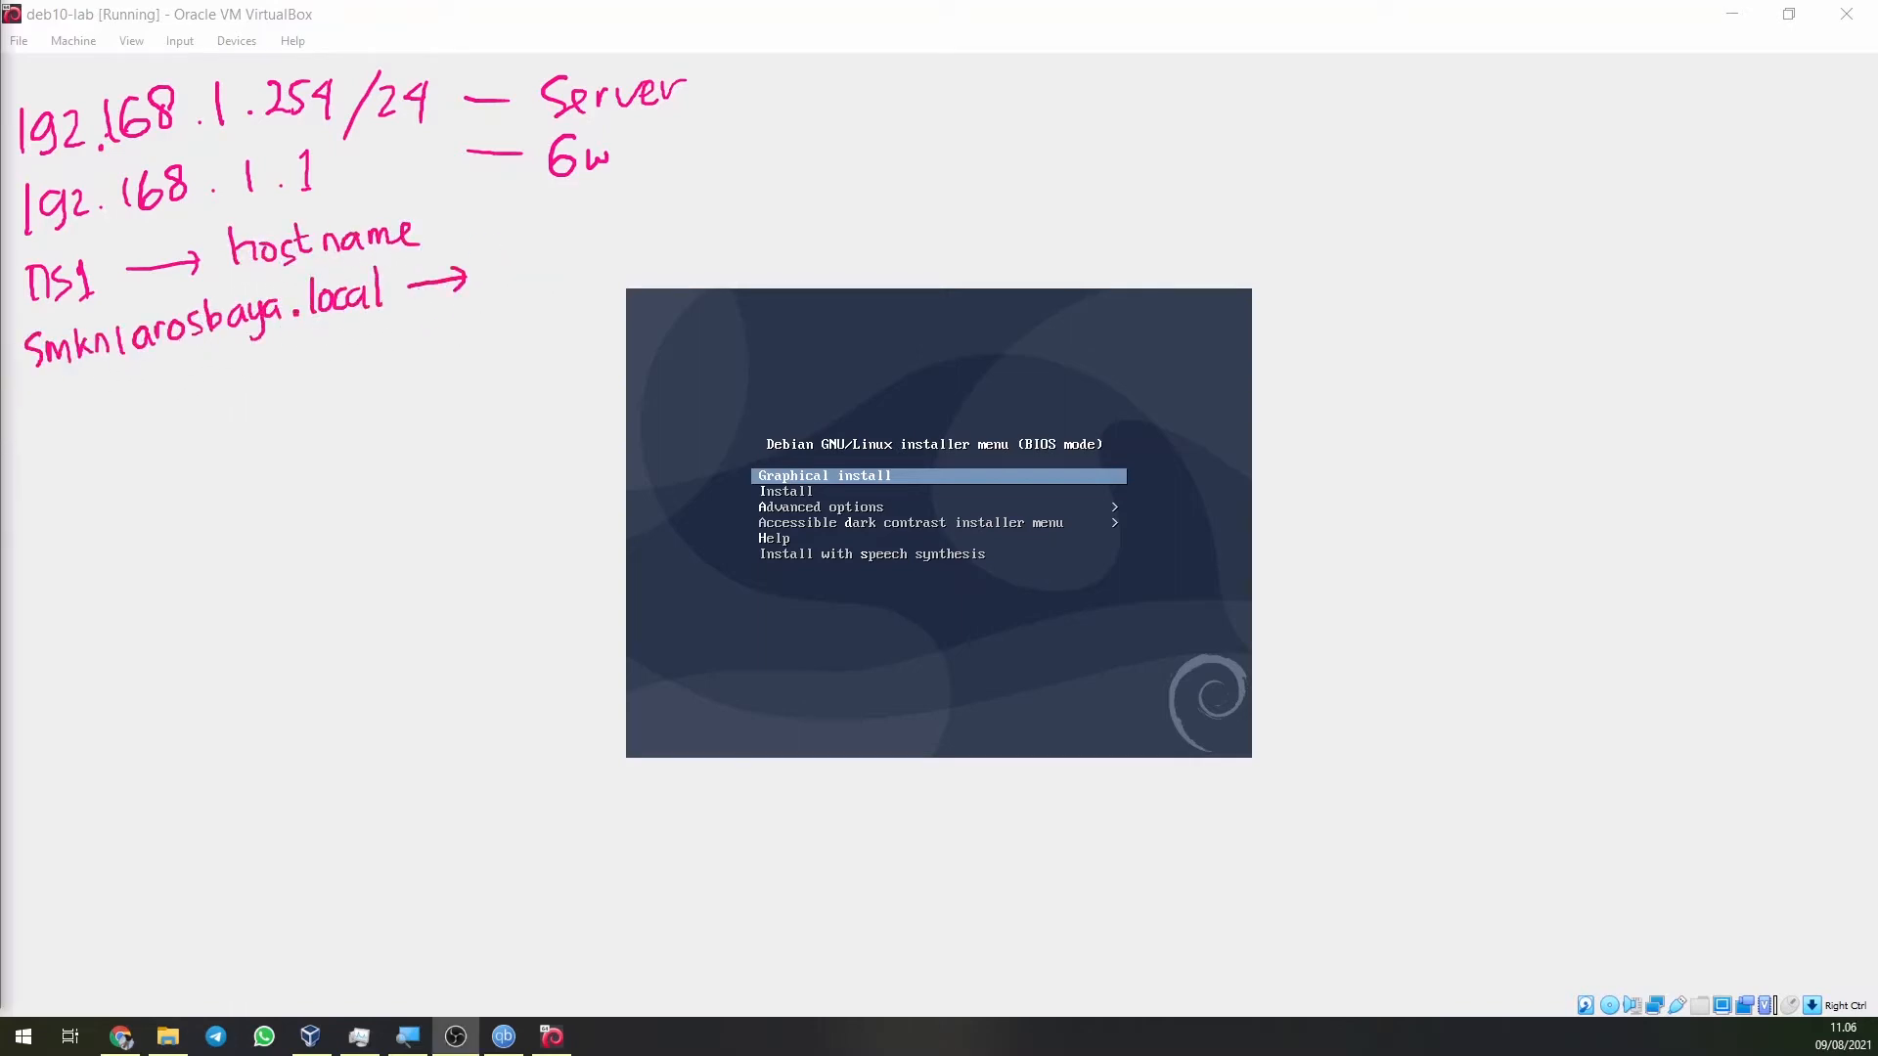
# Label smkn1arosbaya.local as the domain.
pyautogui.moveTo(492, 247); pyautogui.dragTo(492, 285)
pyautogui.moveTo(494, 245); pyautogui.dragTo(496, 283)
pyautogui.moveTo(533, 262); pyautogui.dragTo(534, 264)
pyautogui.moveTo(544, 262); pyautogui.dragTo(565, 280)
pyautogui.moveTo(579, 260)
pyautogui.mouseDown()
pyautogui.moveTo(585, 276)
pyautogui.moveTo(633, 245)
pyautogui.mouseUp()
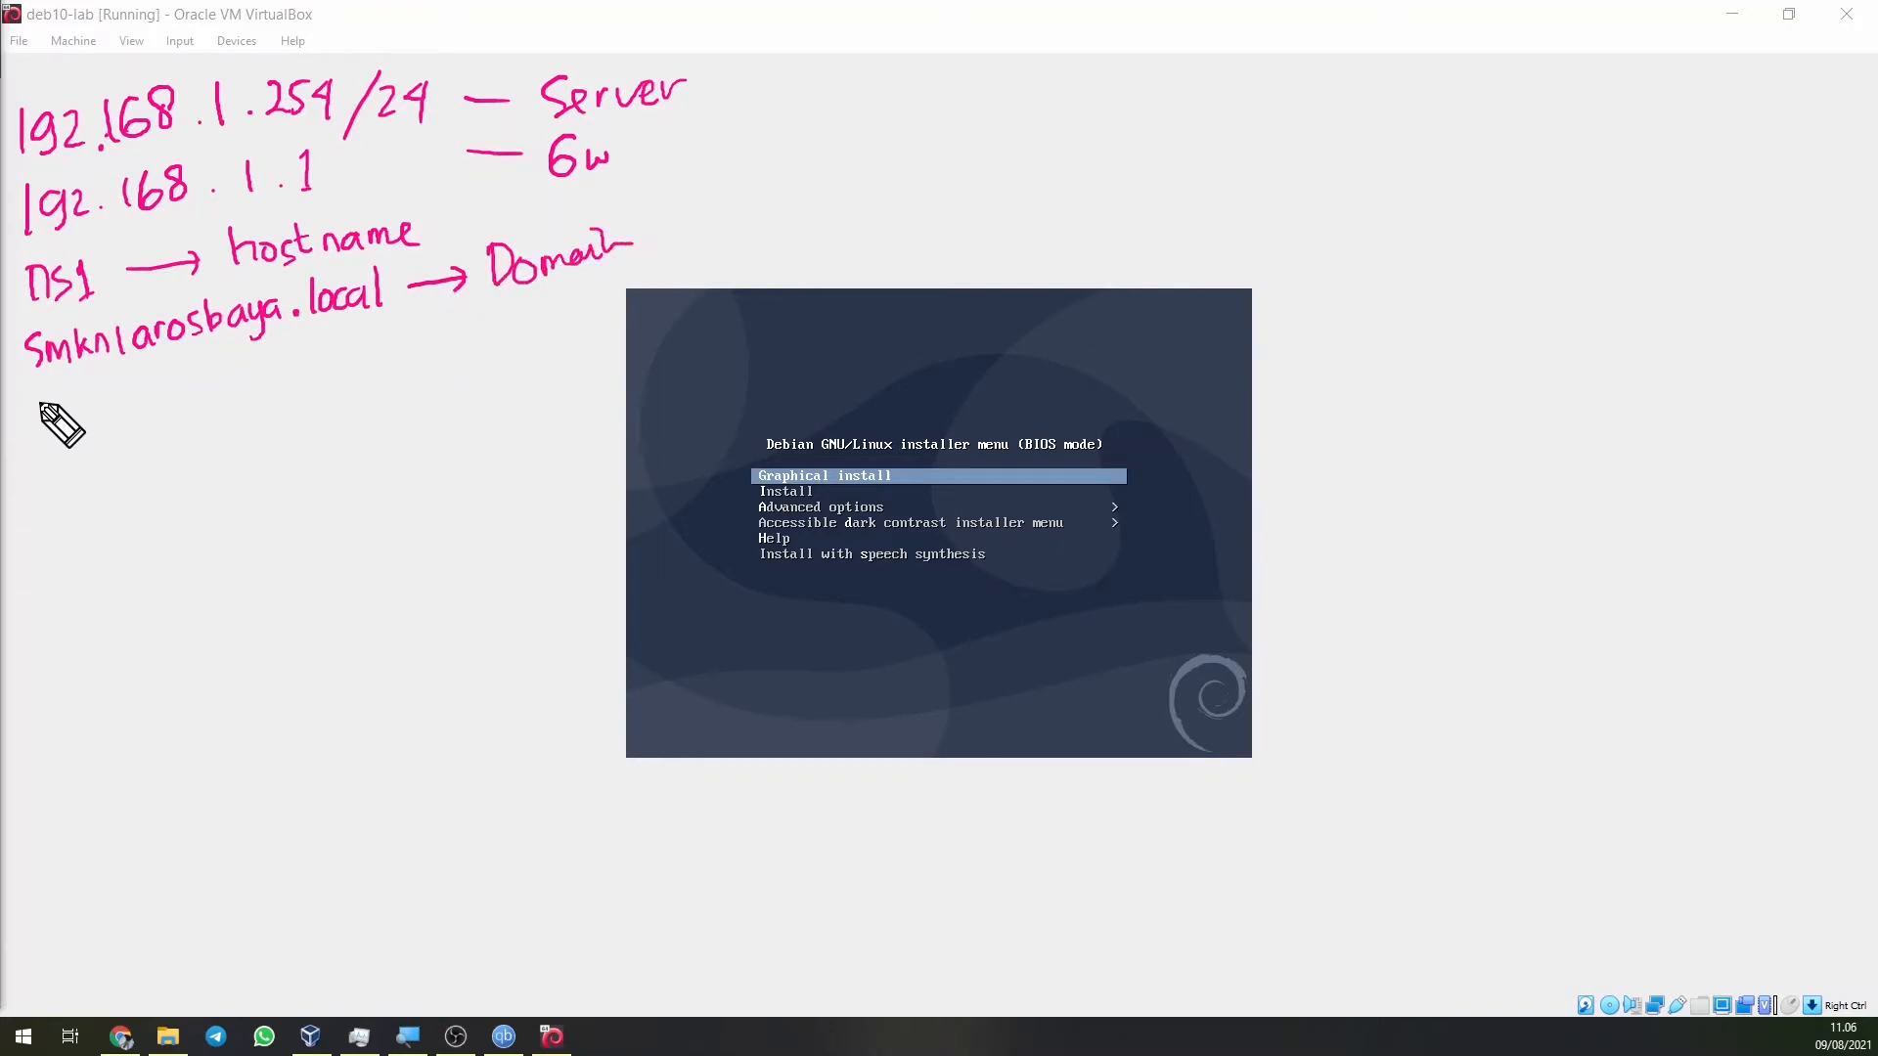
# Write a note of the planned root password.
pyautogui.moveTo(43, 397); pyautogui.dragTo(46, 438)
pyautogui.moveTo(45, 399); pyautogui.dragTo(56, 411)
pyautogui.moveTo(70, 397); pyautogui.dragTo(60, 417)
pyautogui.moveTo(78, 398); pyautogui.dragTo(176, 393)
pyautogui.moveTo(201, 390); pyautogui.dragTo(198, 392)
pyautogui.moveTo(215, 369); pyautogui.dragTo(227, 401)
pyautogui.moveTo(203, 387); pyautogui.dragTo(231, 385)
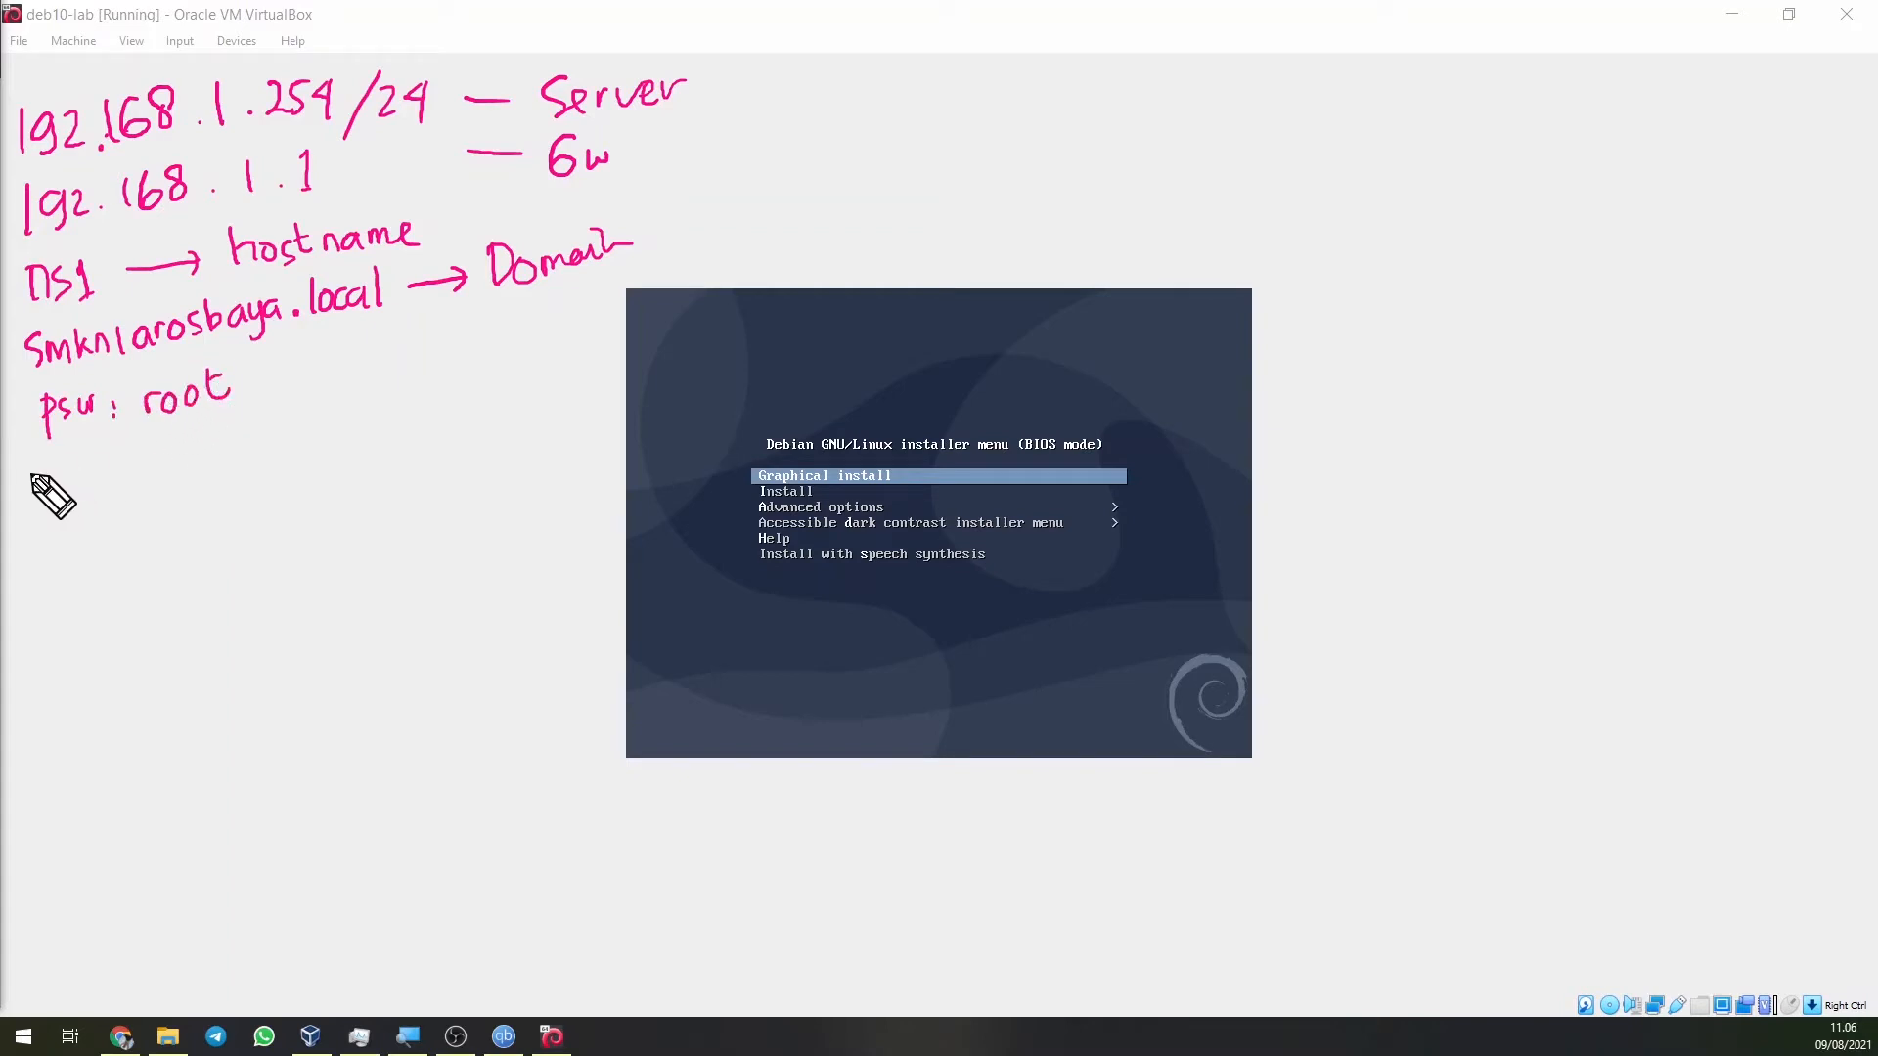
# Jot down the regular user account name and start its password note.
pyautogui.moveTo(36, 456); pyautogui.dragTo(98, 460)
pyautogui.moveTo(124, 458); pyautogui.dragTo(210, 447)
pyautogui.moveTo(217, 416); pyautogui.dragTo(252, 450)
pyautogui.moveTo(266, 416); pyautogui.dragTo(286, 428)
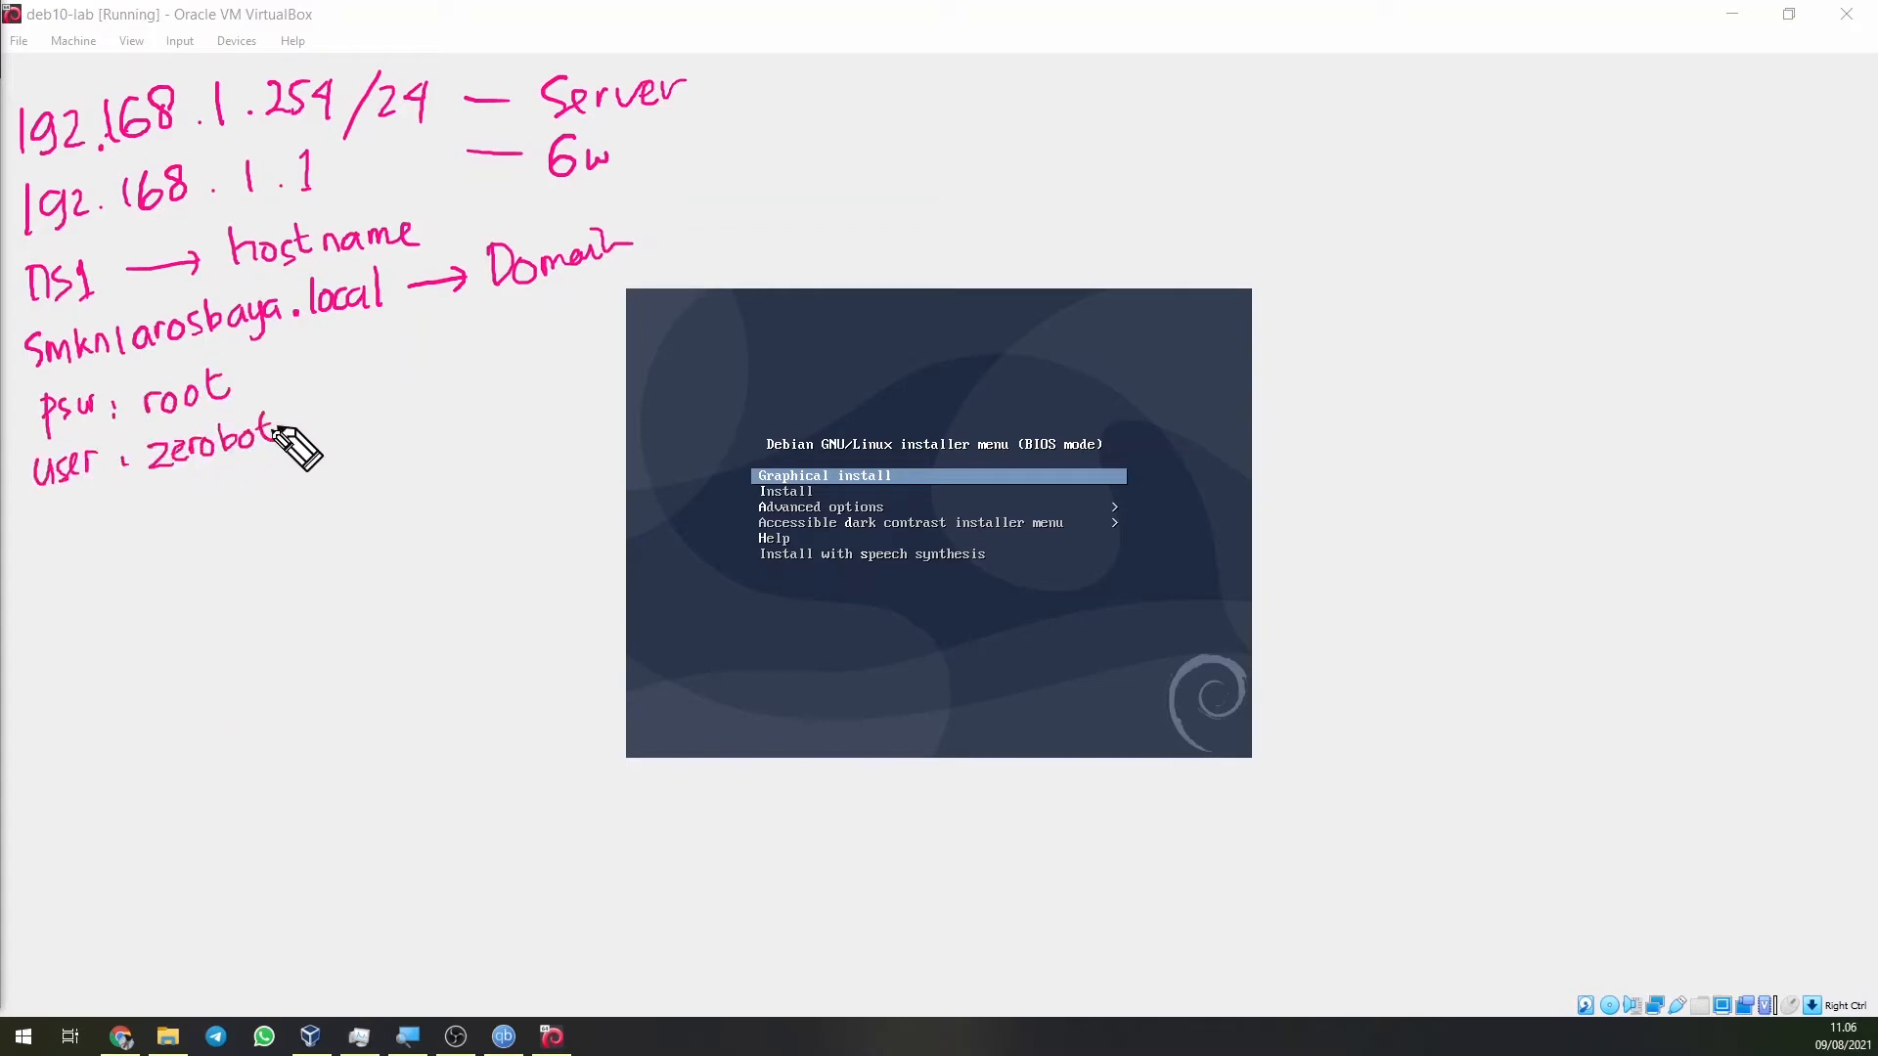
pyautogui.moveTo(54, 509); pyautogui.dragTo(54, 543)
pyautogui.moveTo(60, 511); pyautogui.dragTo(283, 471)
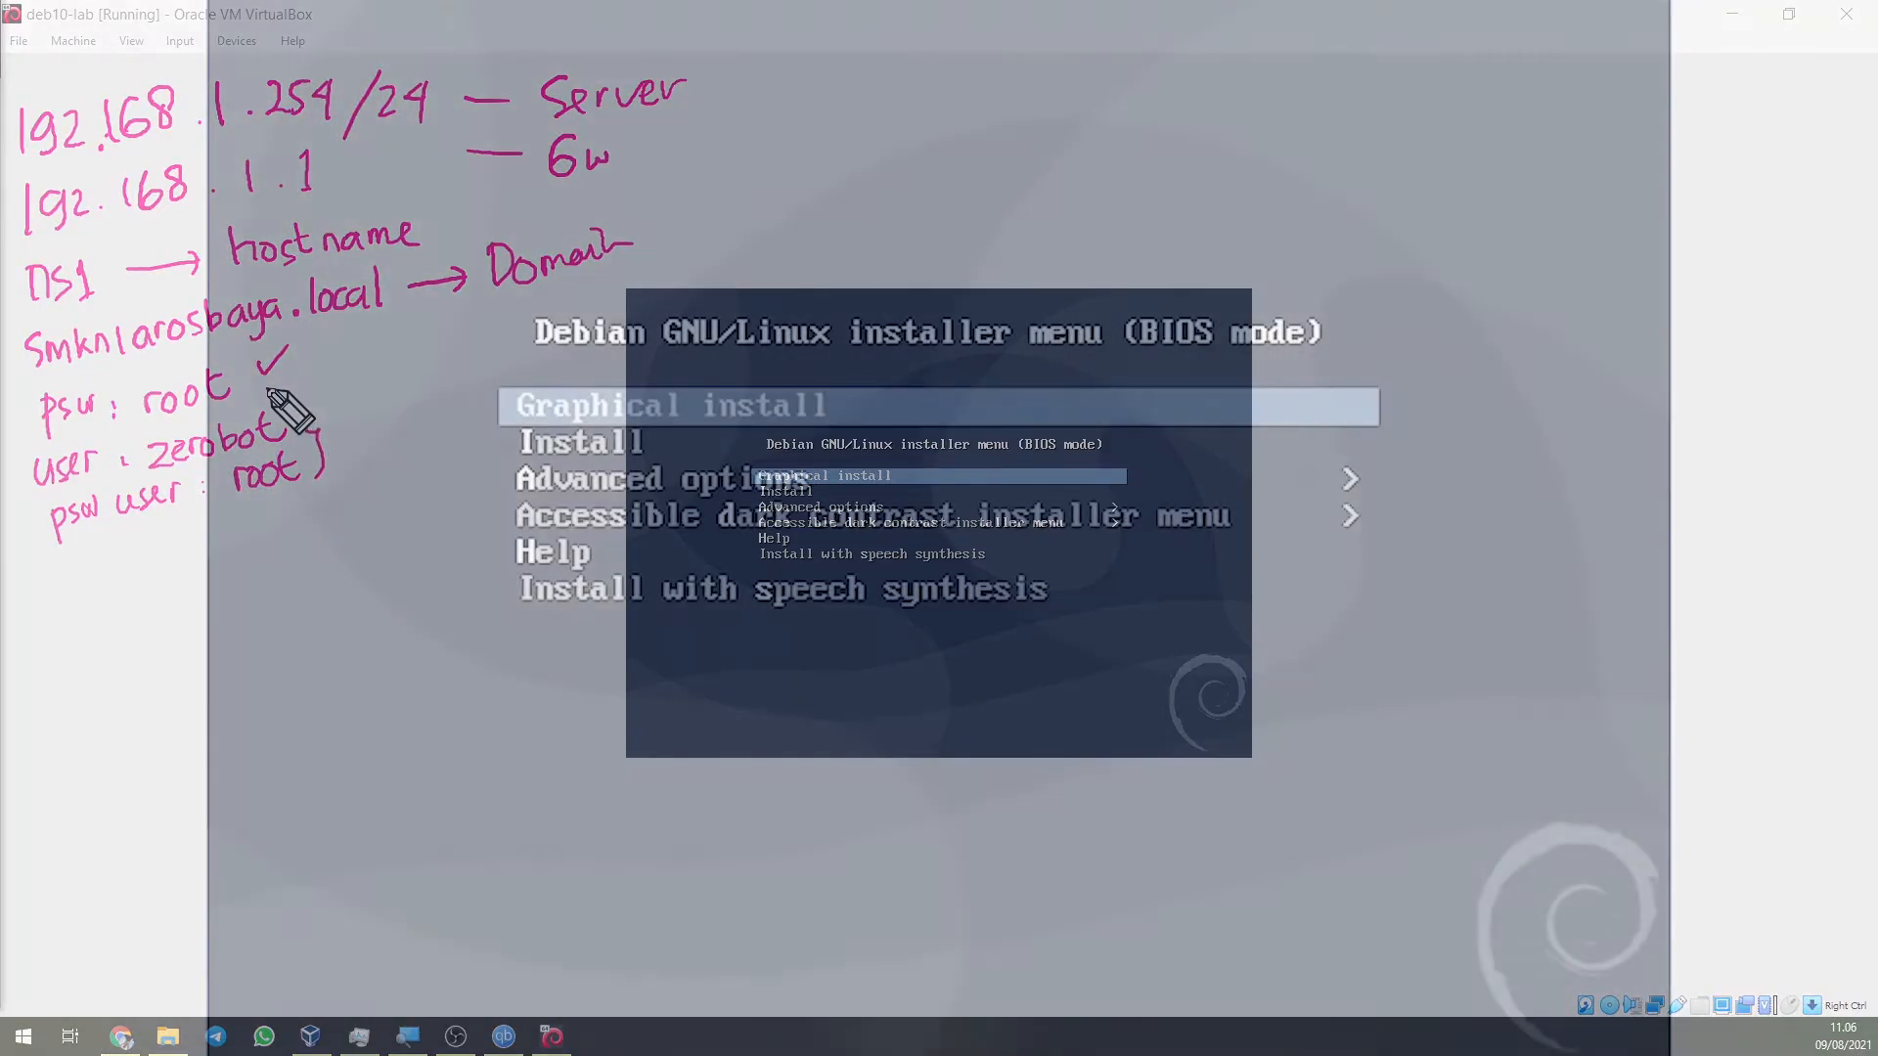
# Start the text-mode Install, accept English and pick a location from another region.
pyautogui.press('Down')
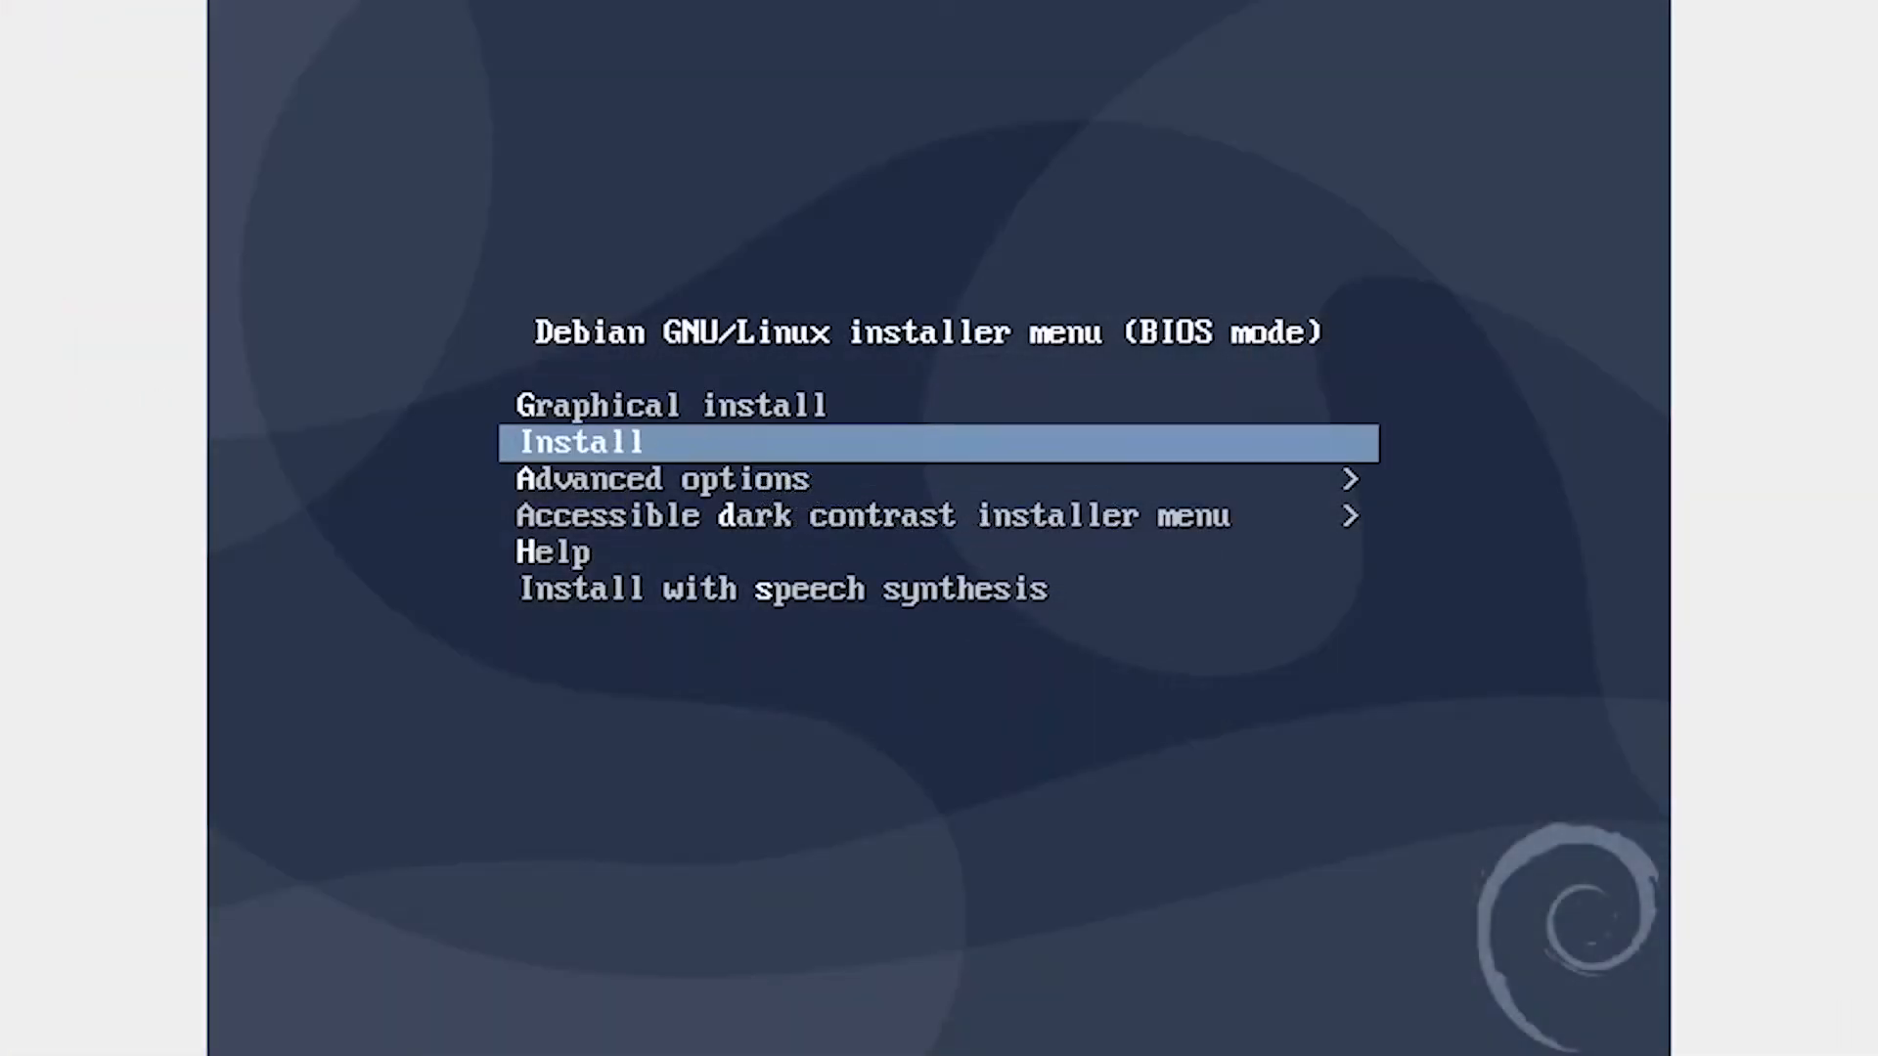
pyautogui.press('Return')
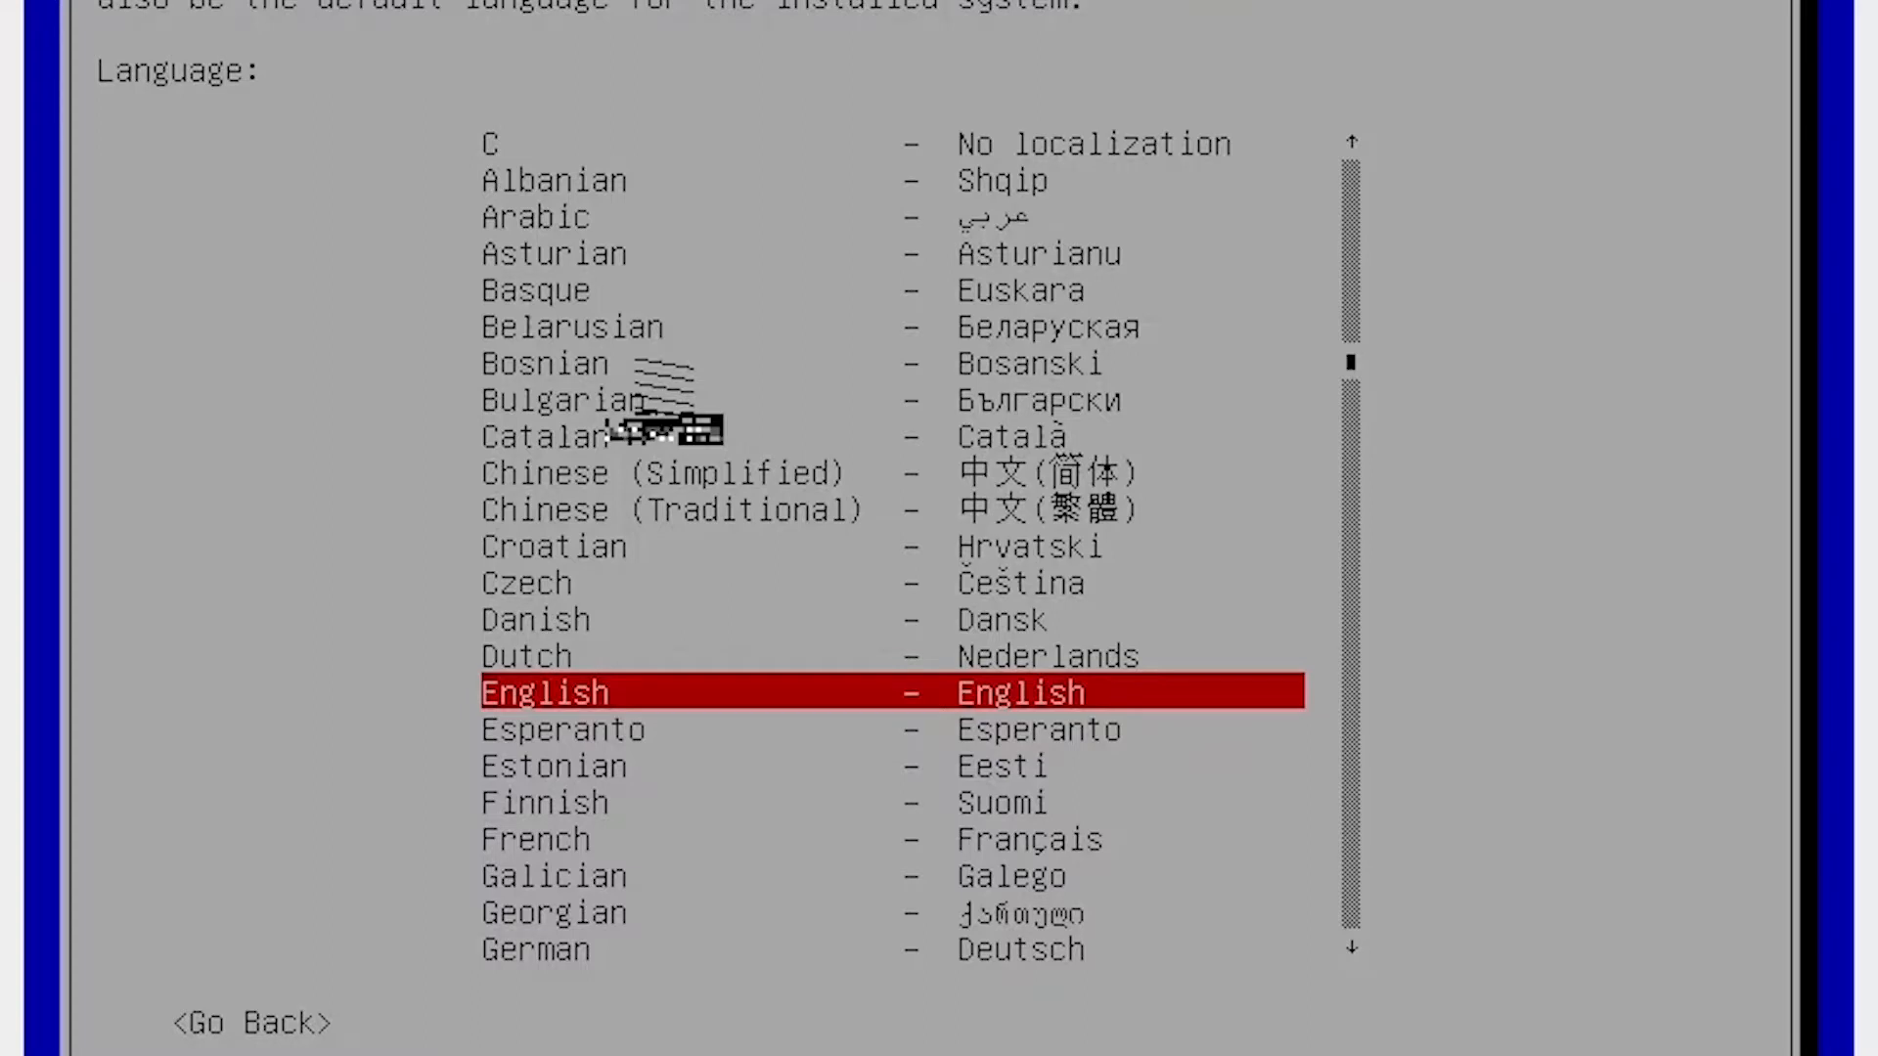
pyautogui.press('Return')
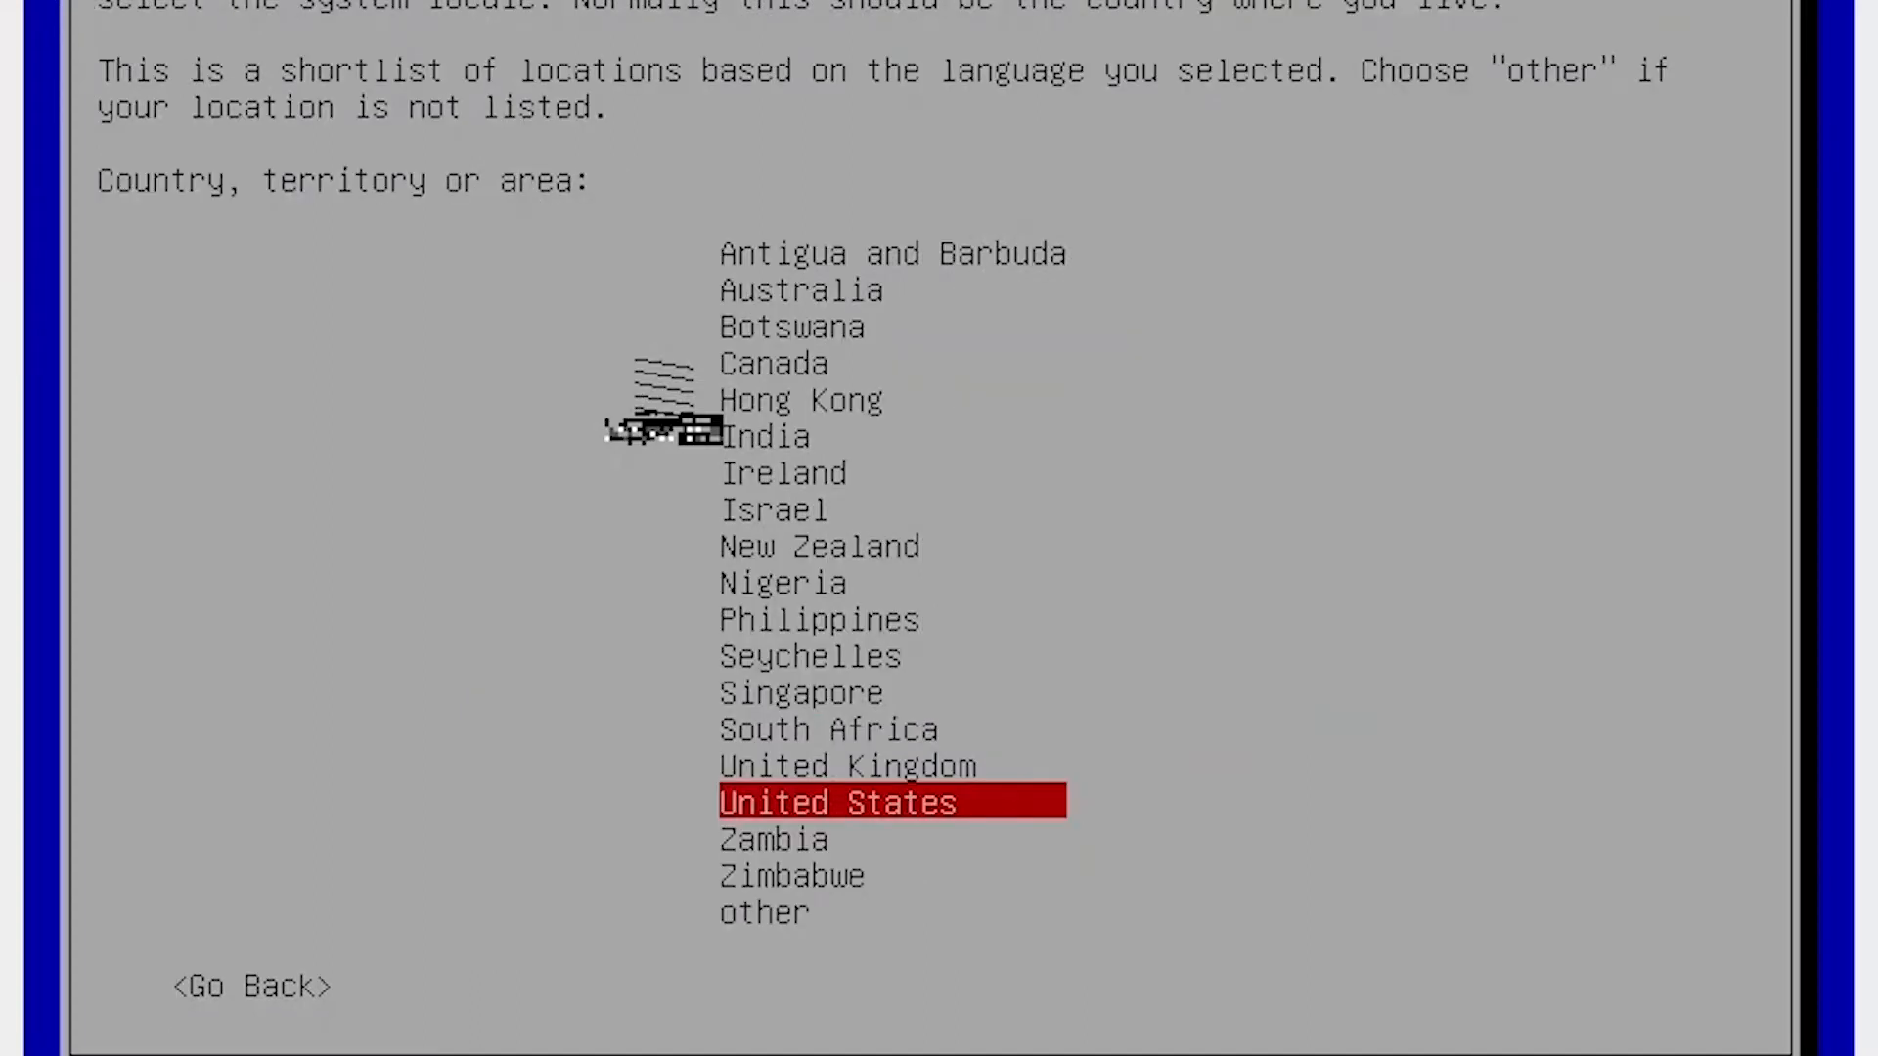
pyautogui.press('Down')
pyautogui.press('Down')
pyautogui.press('Down')
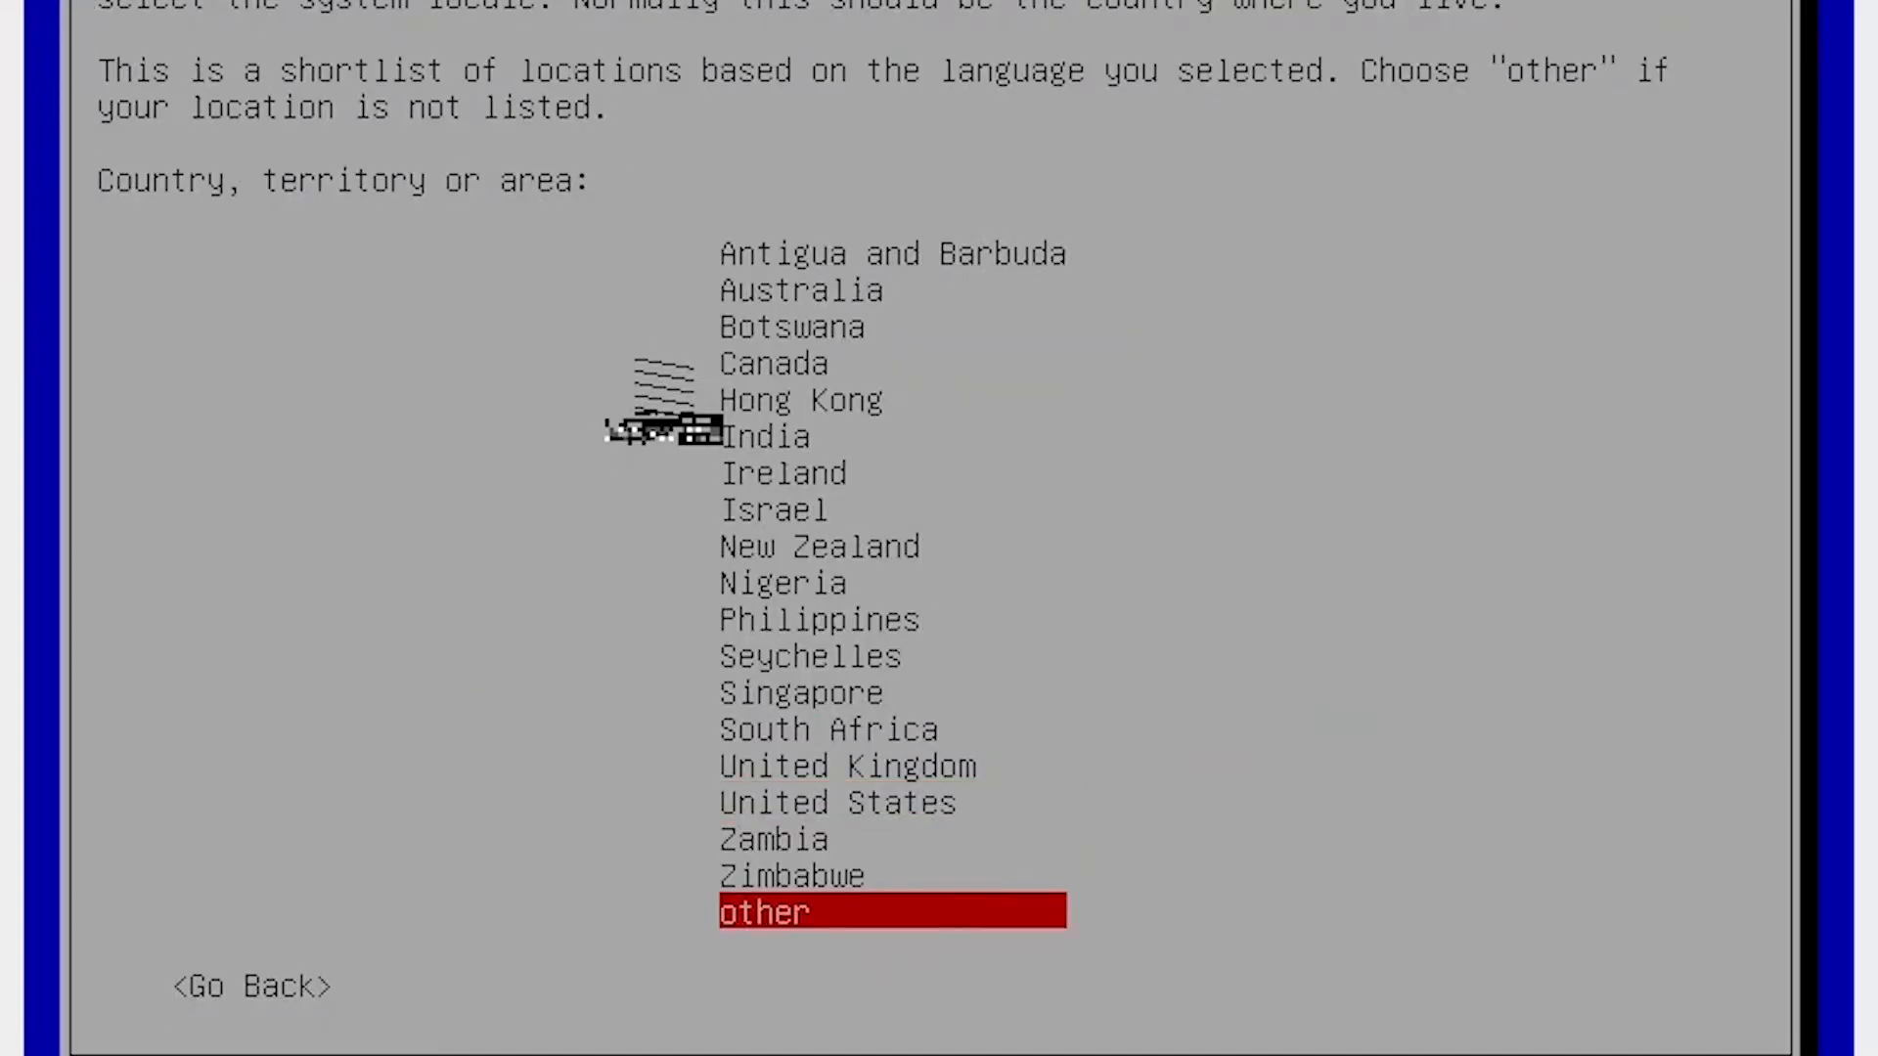
pyautogui.press('Return')
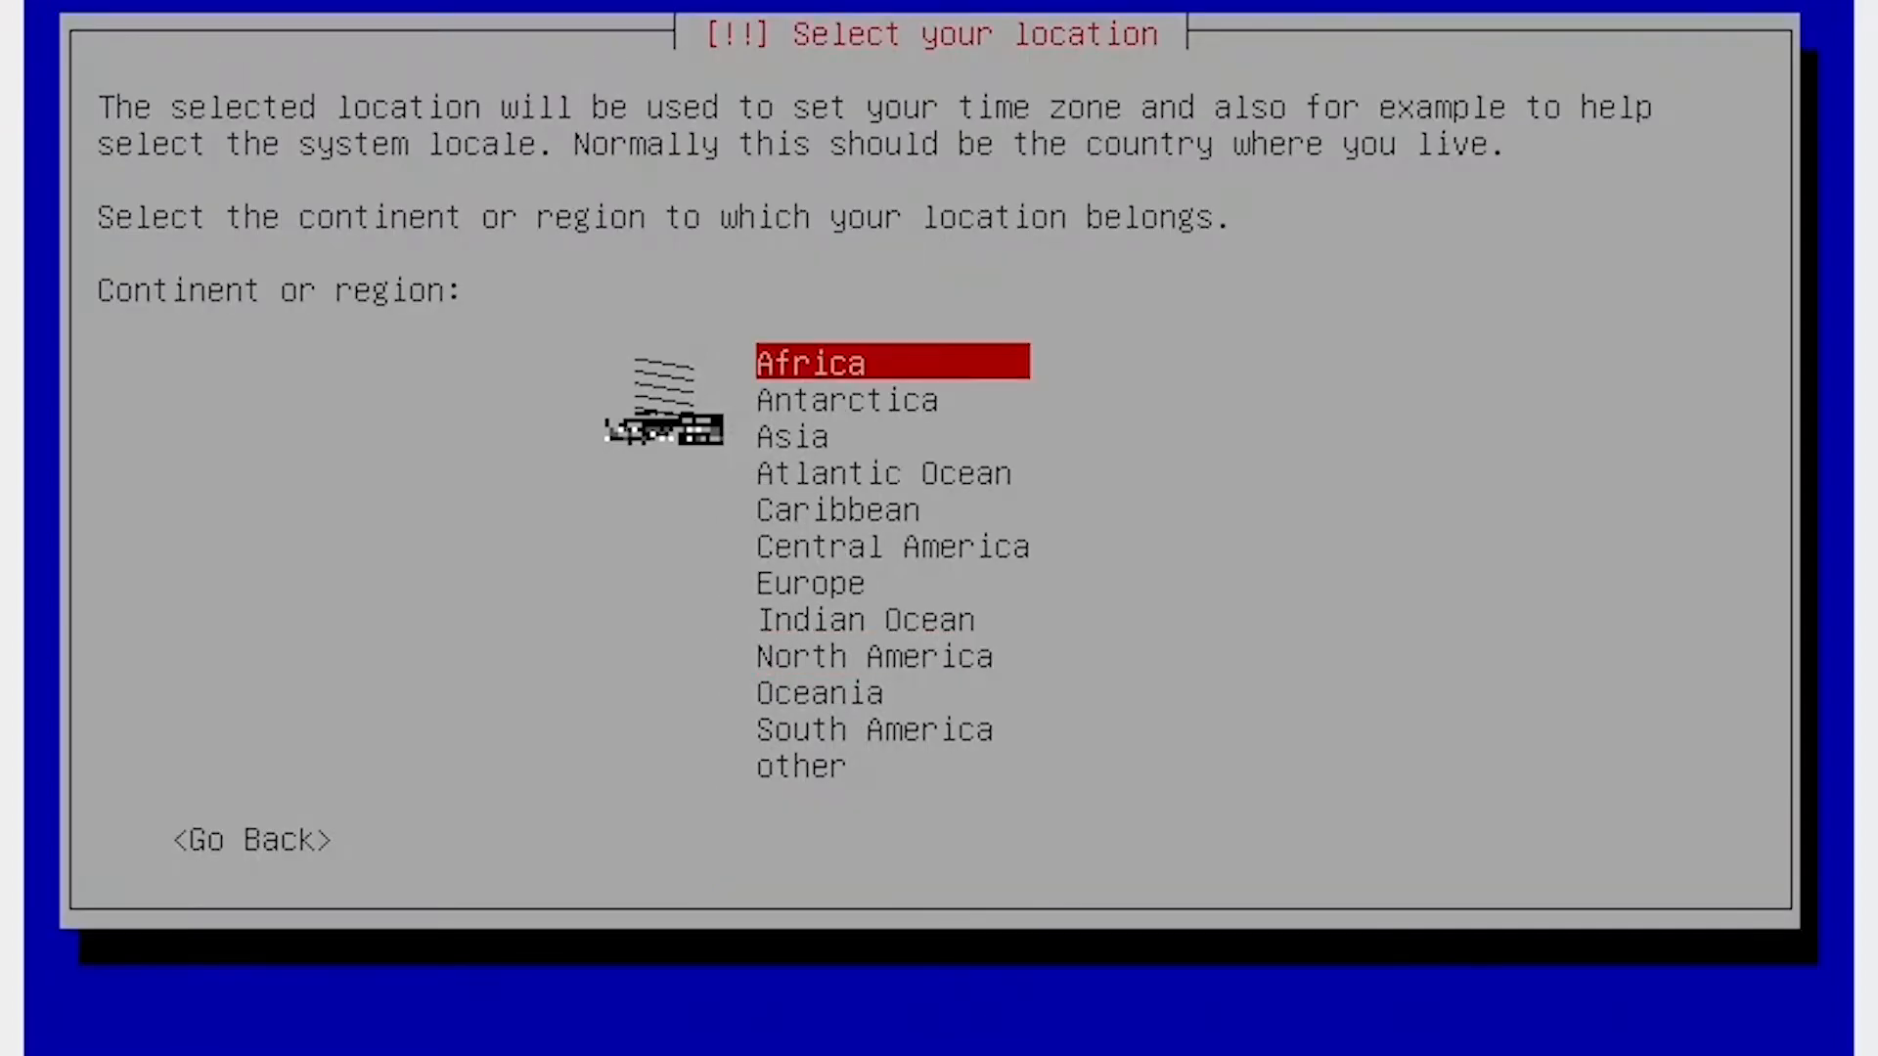
# Choose Asia > Indonesia, then accept en_US.UTF-8 locale and the American English keyboard.
pyautogui.press('Down')
pyautogui.press('Down')
pyautogui.press('Return')
pyautogui.press('i')
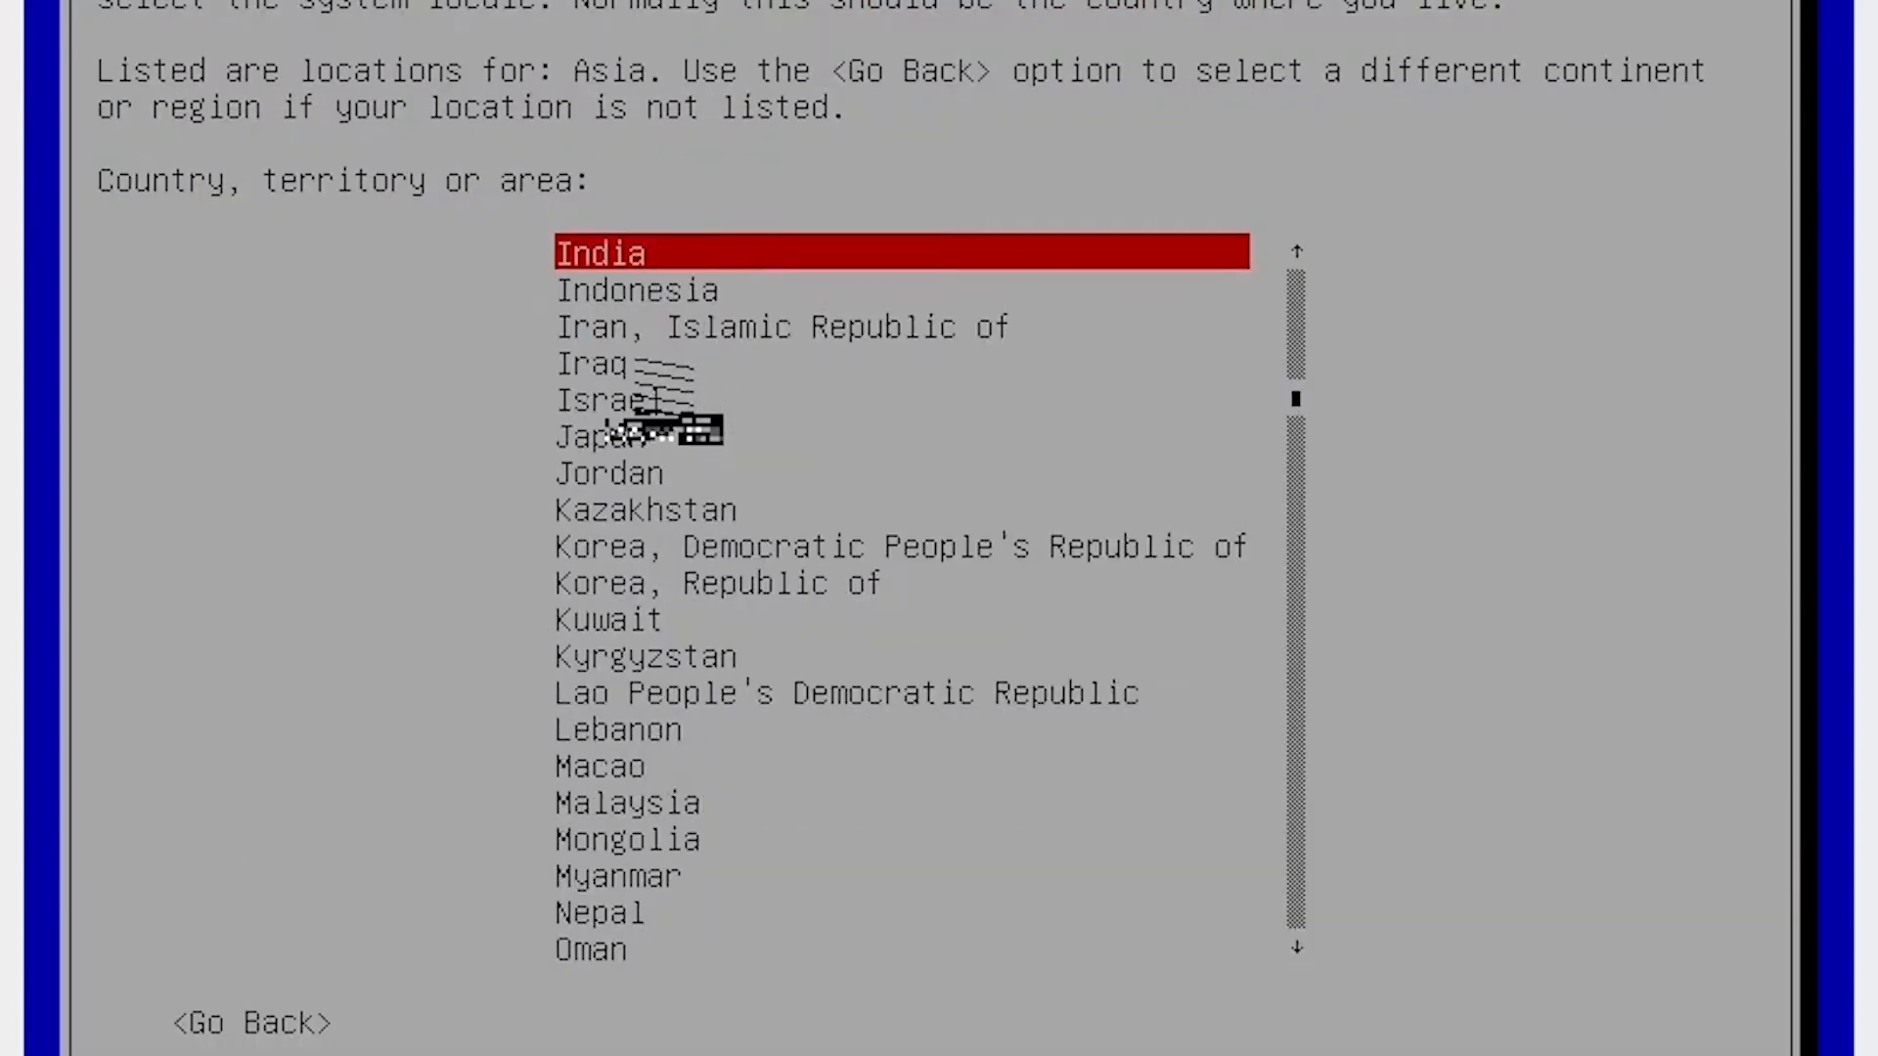
pyautogui.press('Down')
pyautogui.press('Return')
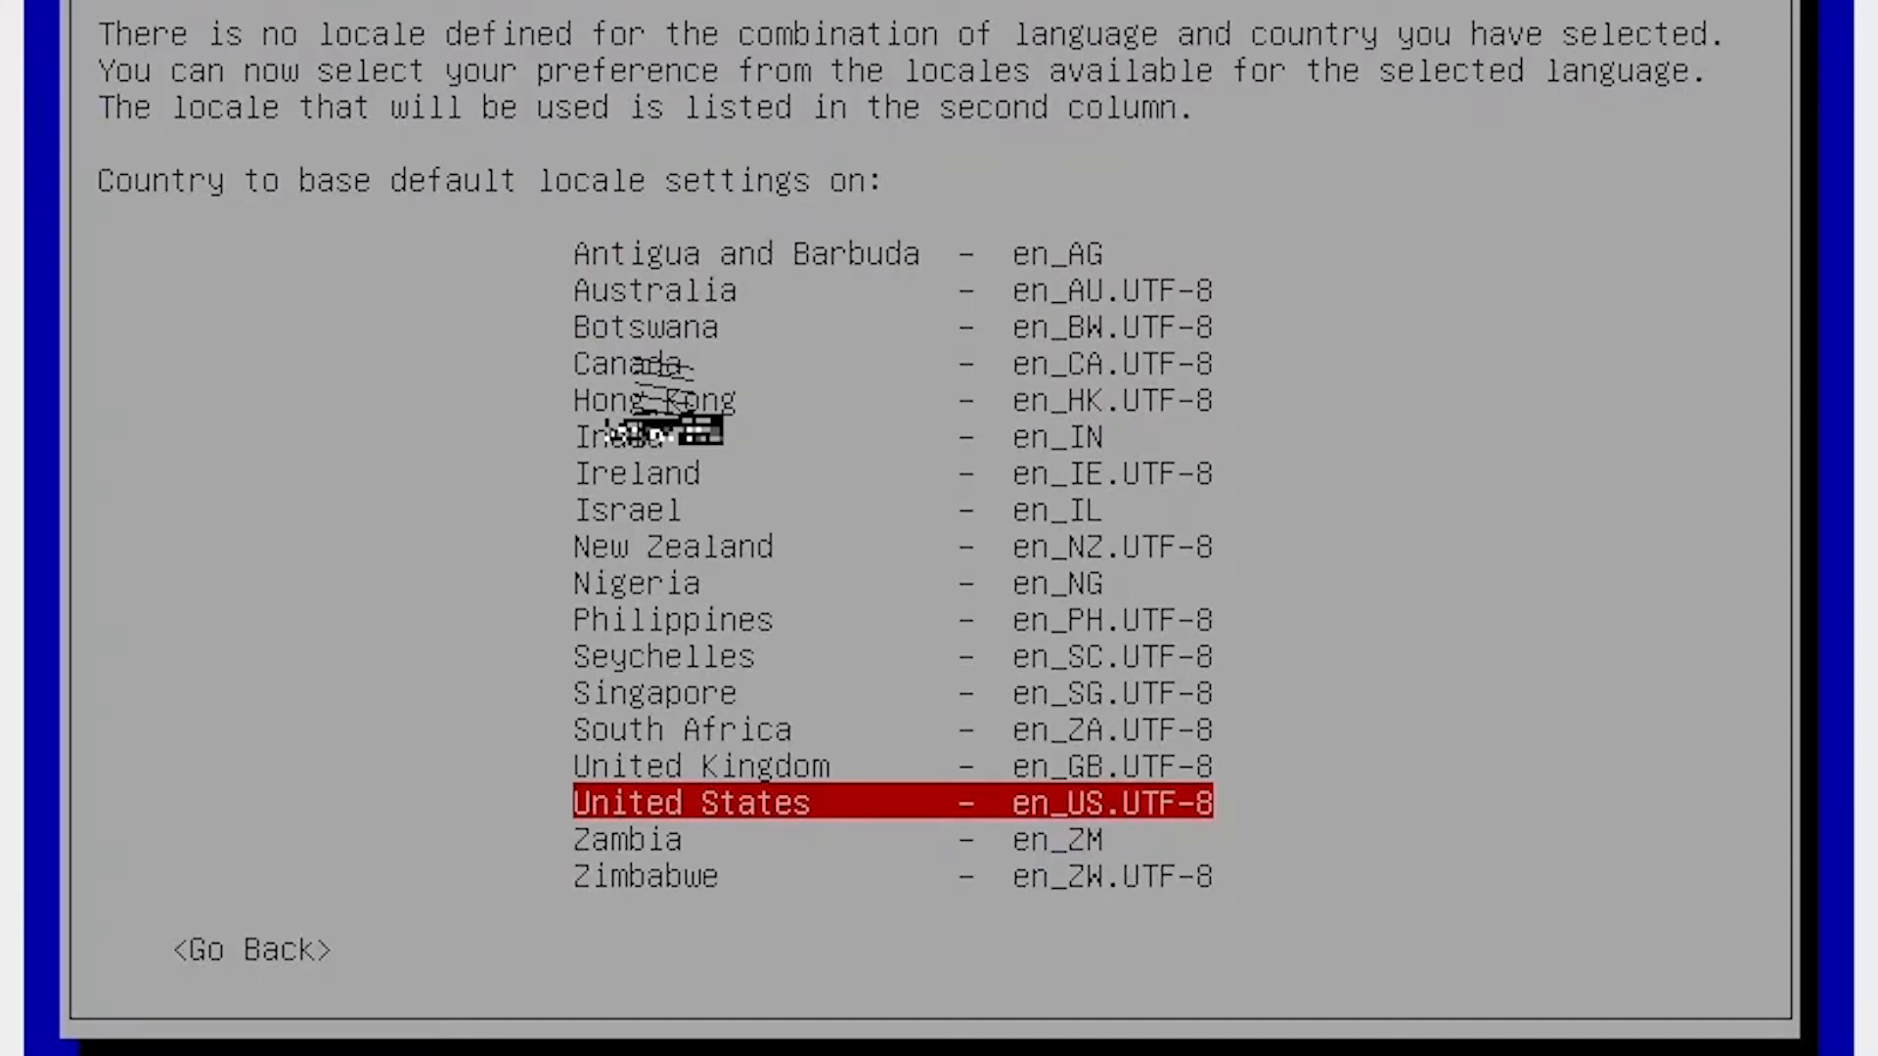
pyautogui.press('Return')
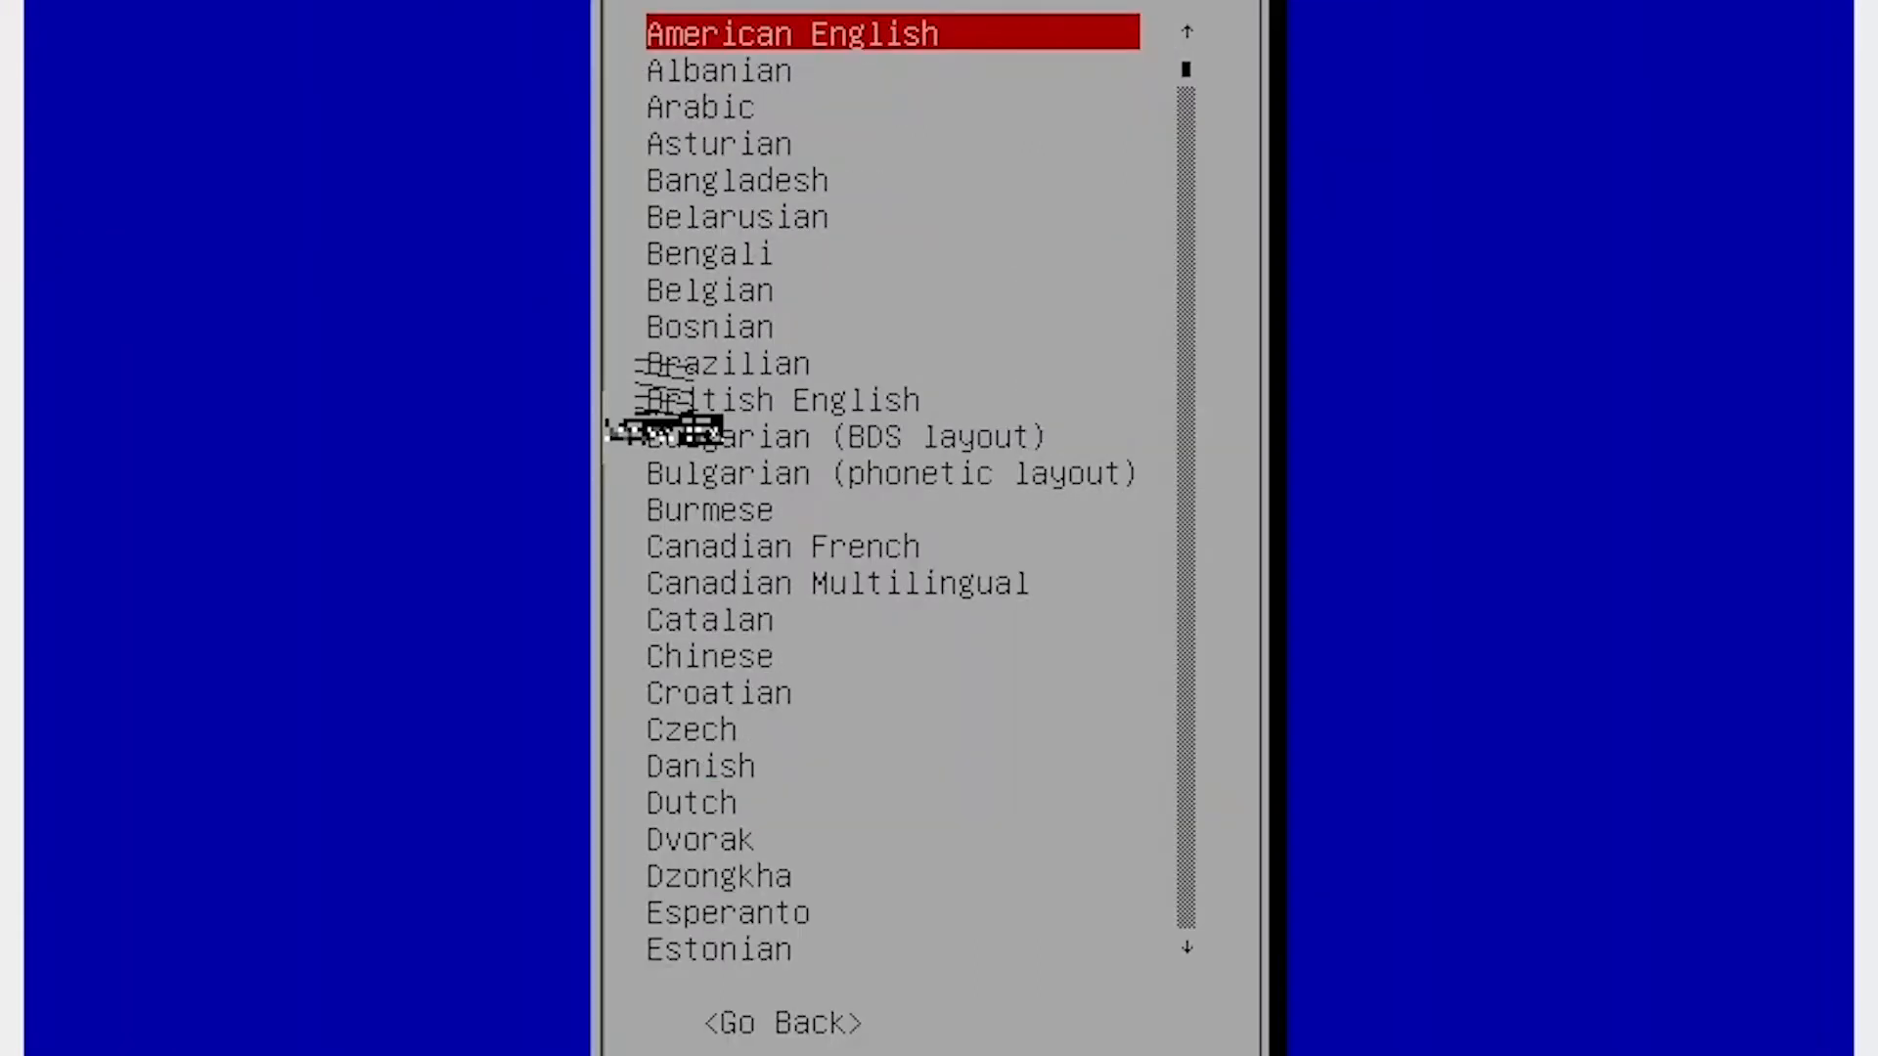
pyautogui.press('Return')
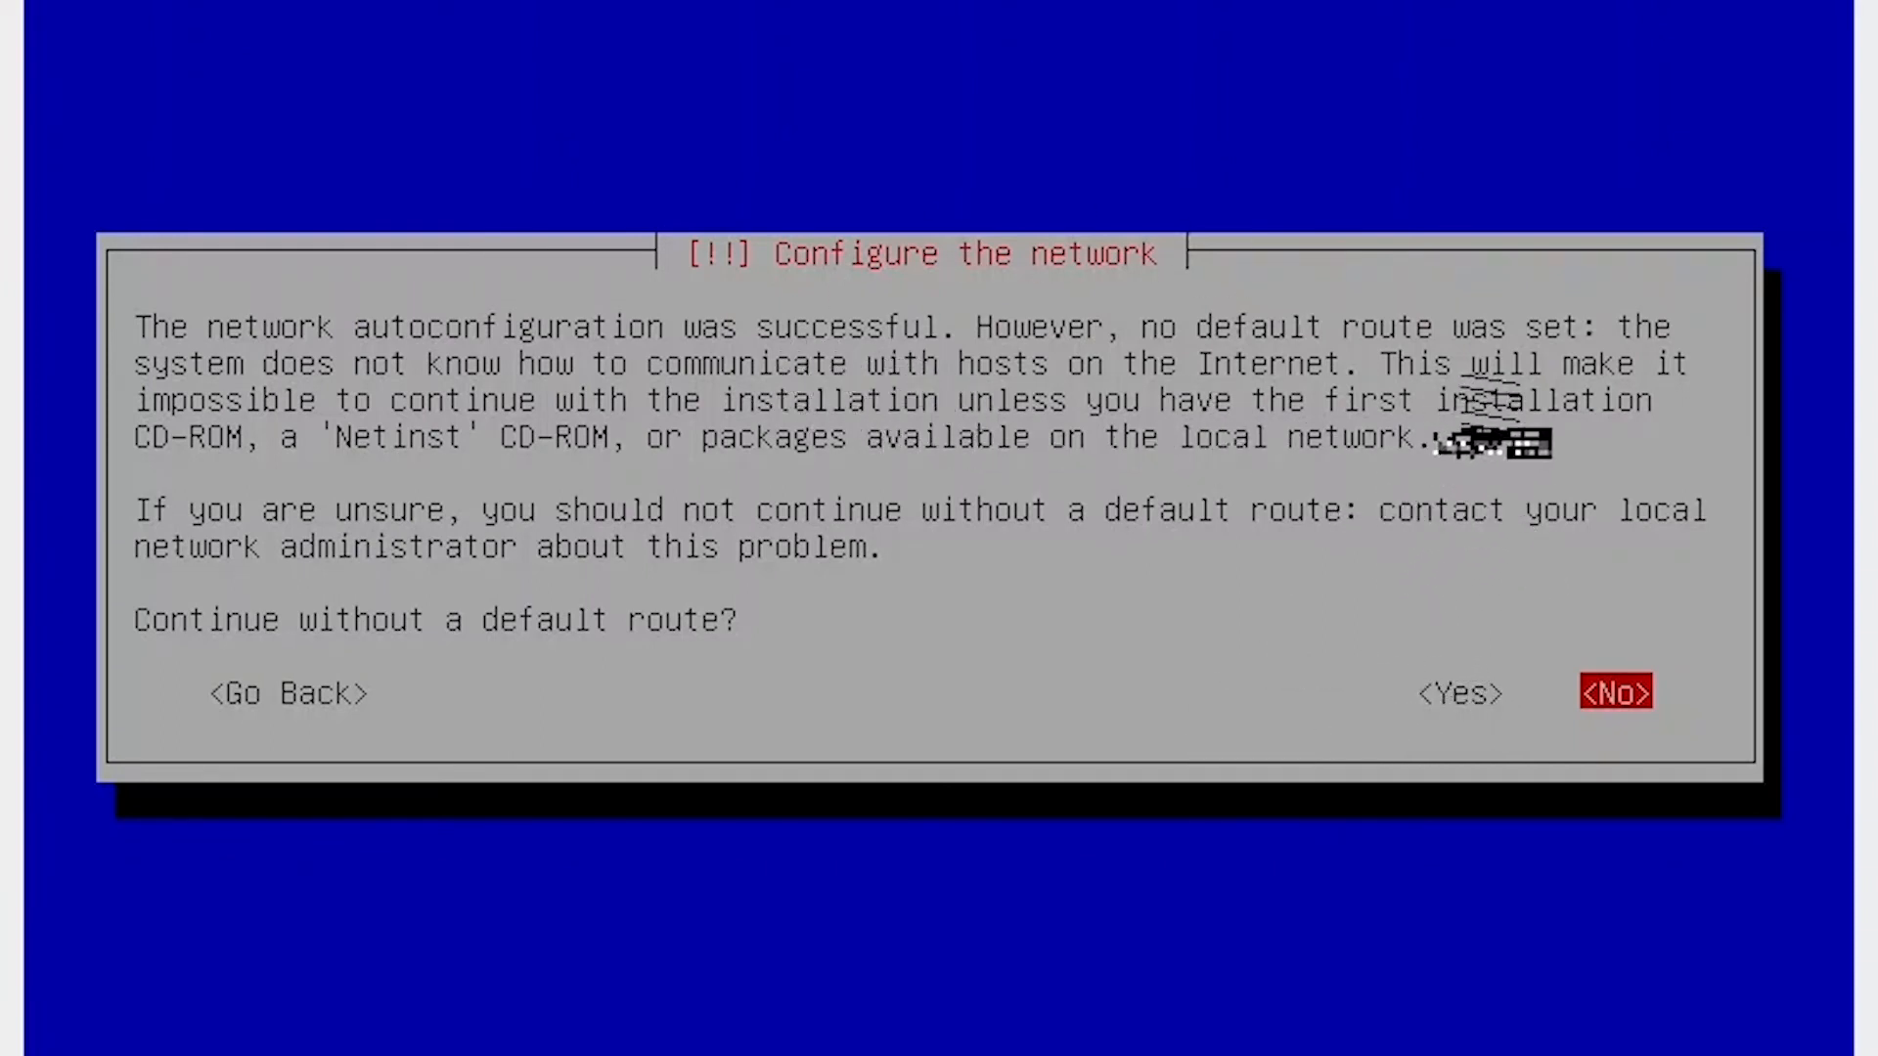
# Configure the network manually: IP 192.168.1.254/24, gateway 192.168.1.1, name server 192.168.1.254.
pyautogui.press('Return')
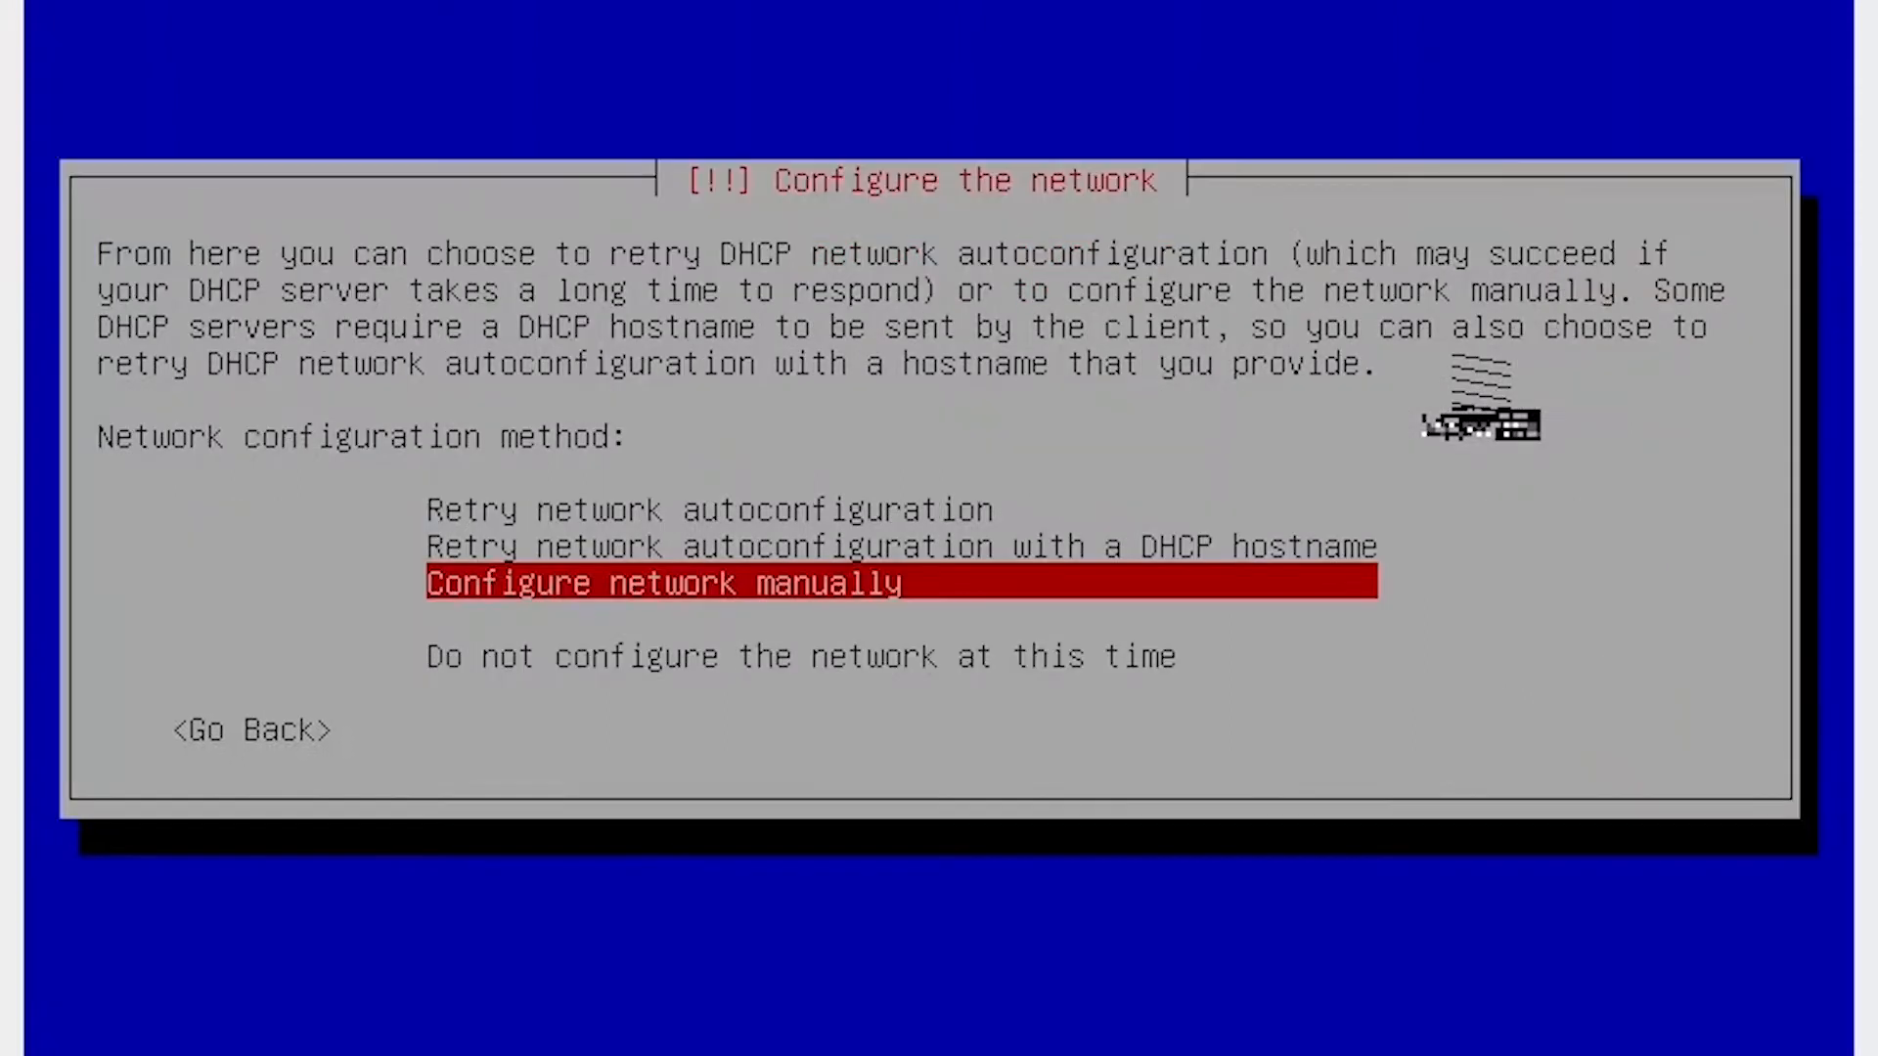
pyautogui.press('Return')
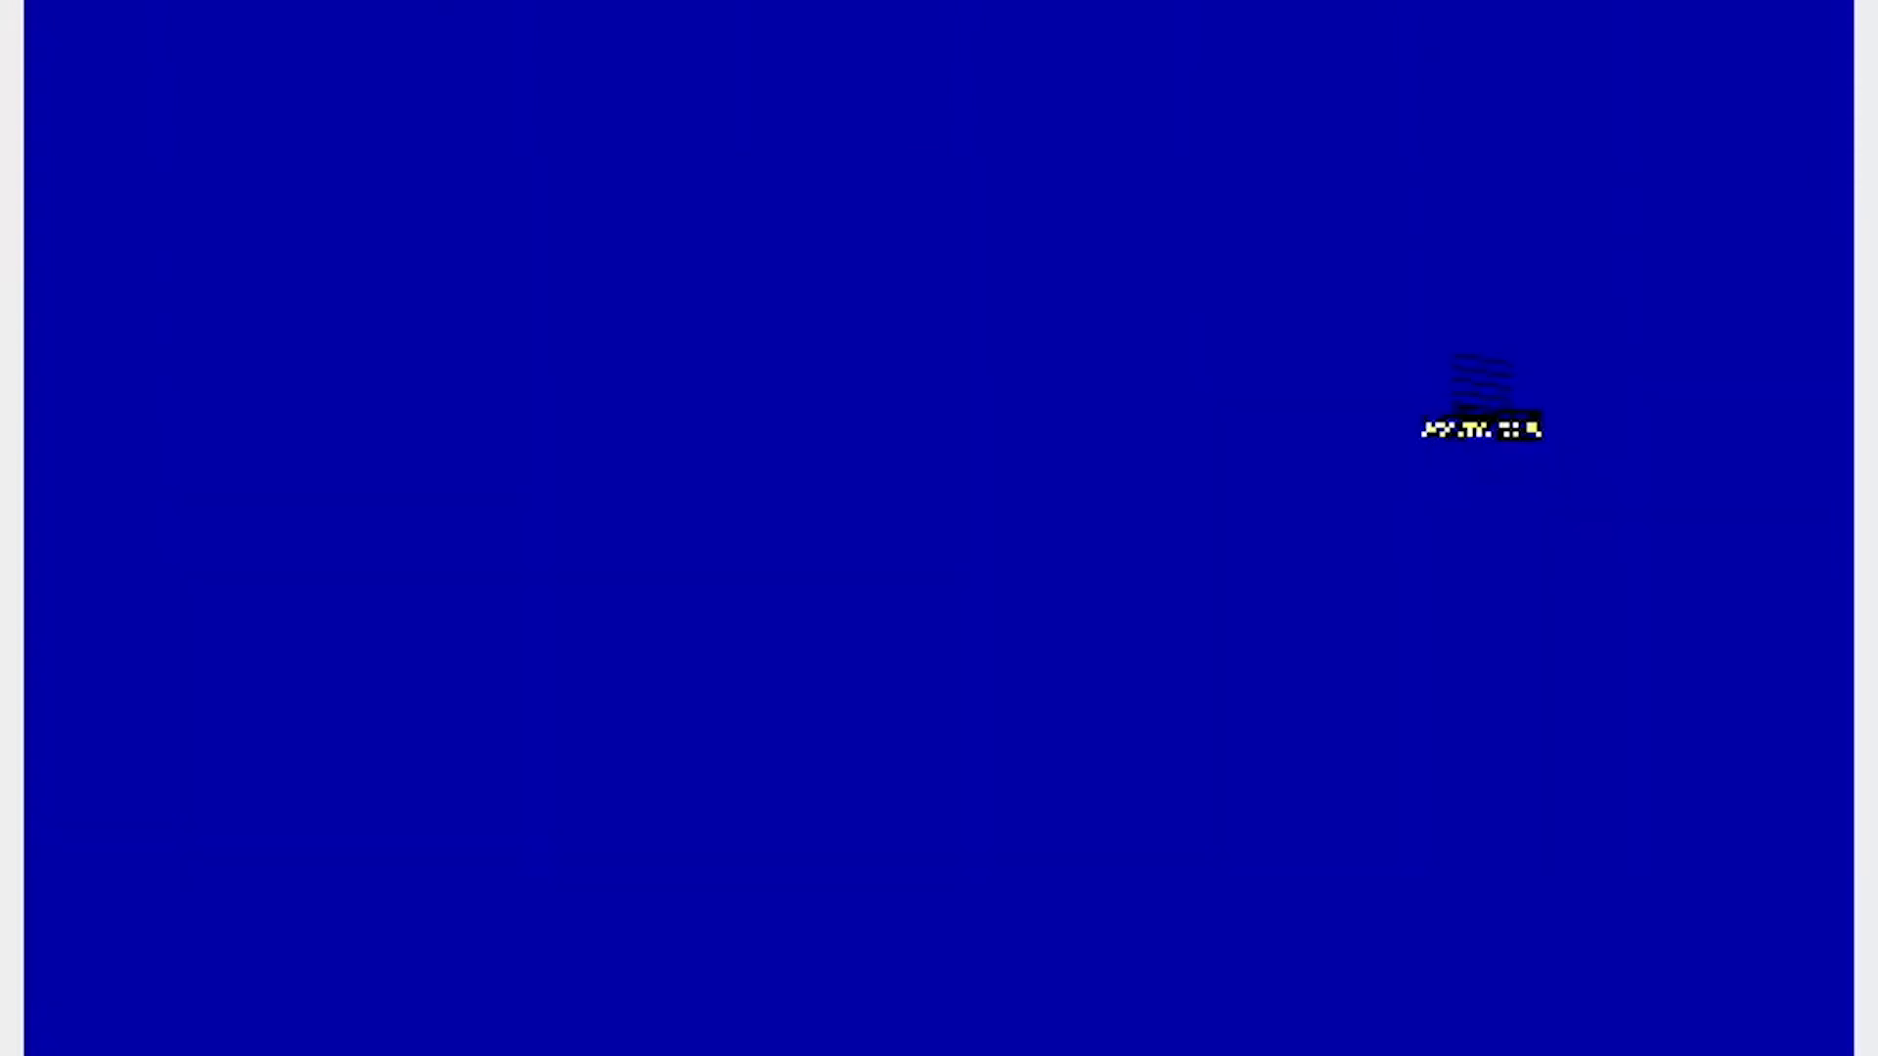
pyautogui.write('192.168.1.254/24')
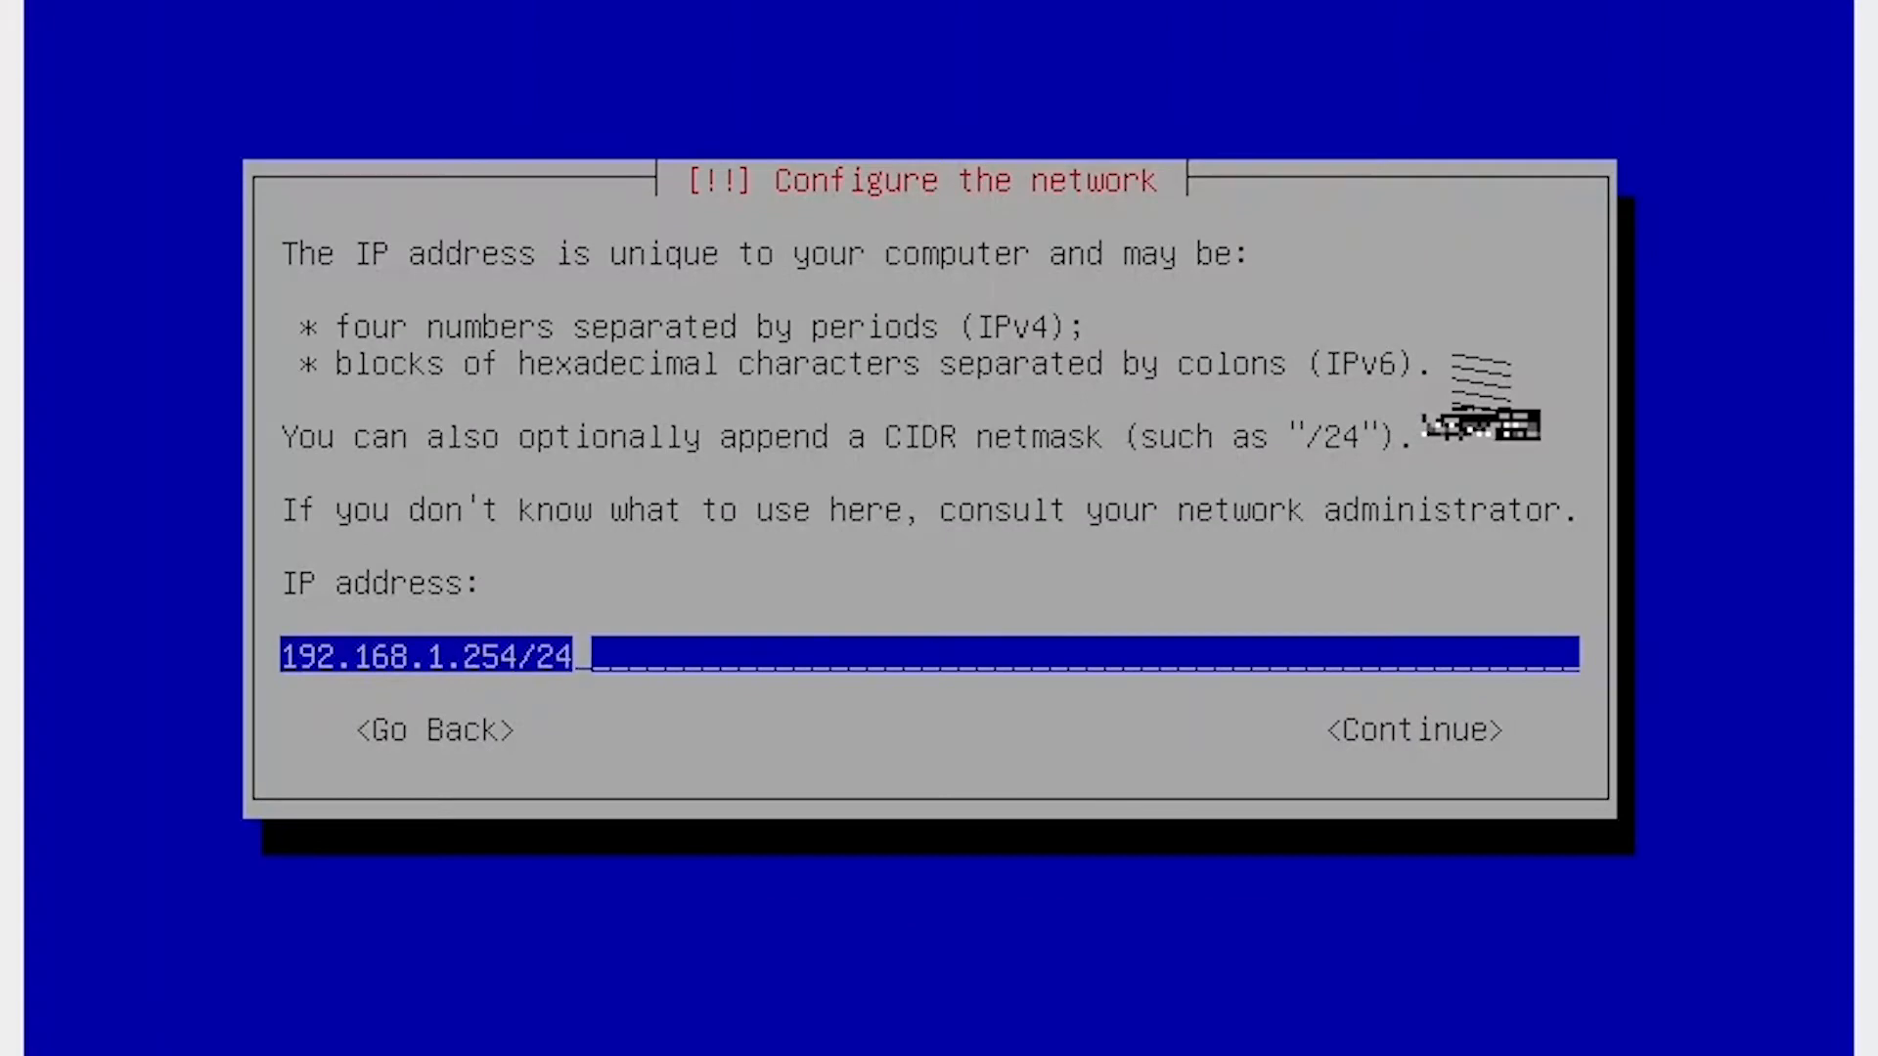
pyautogui.press('Return')
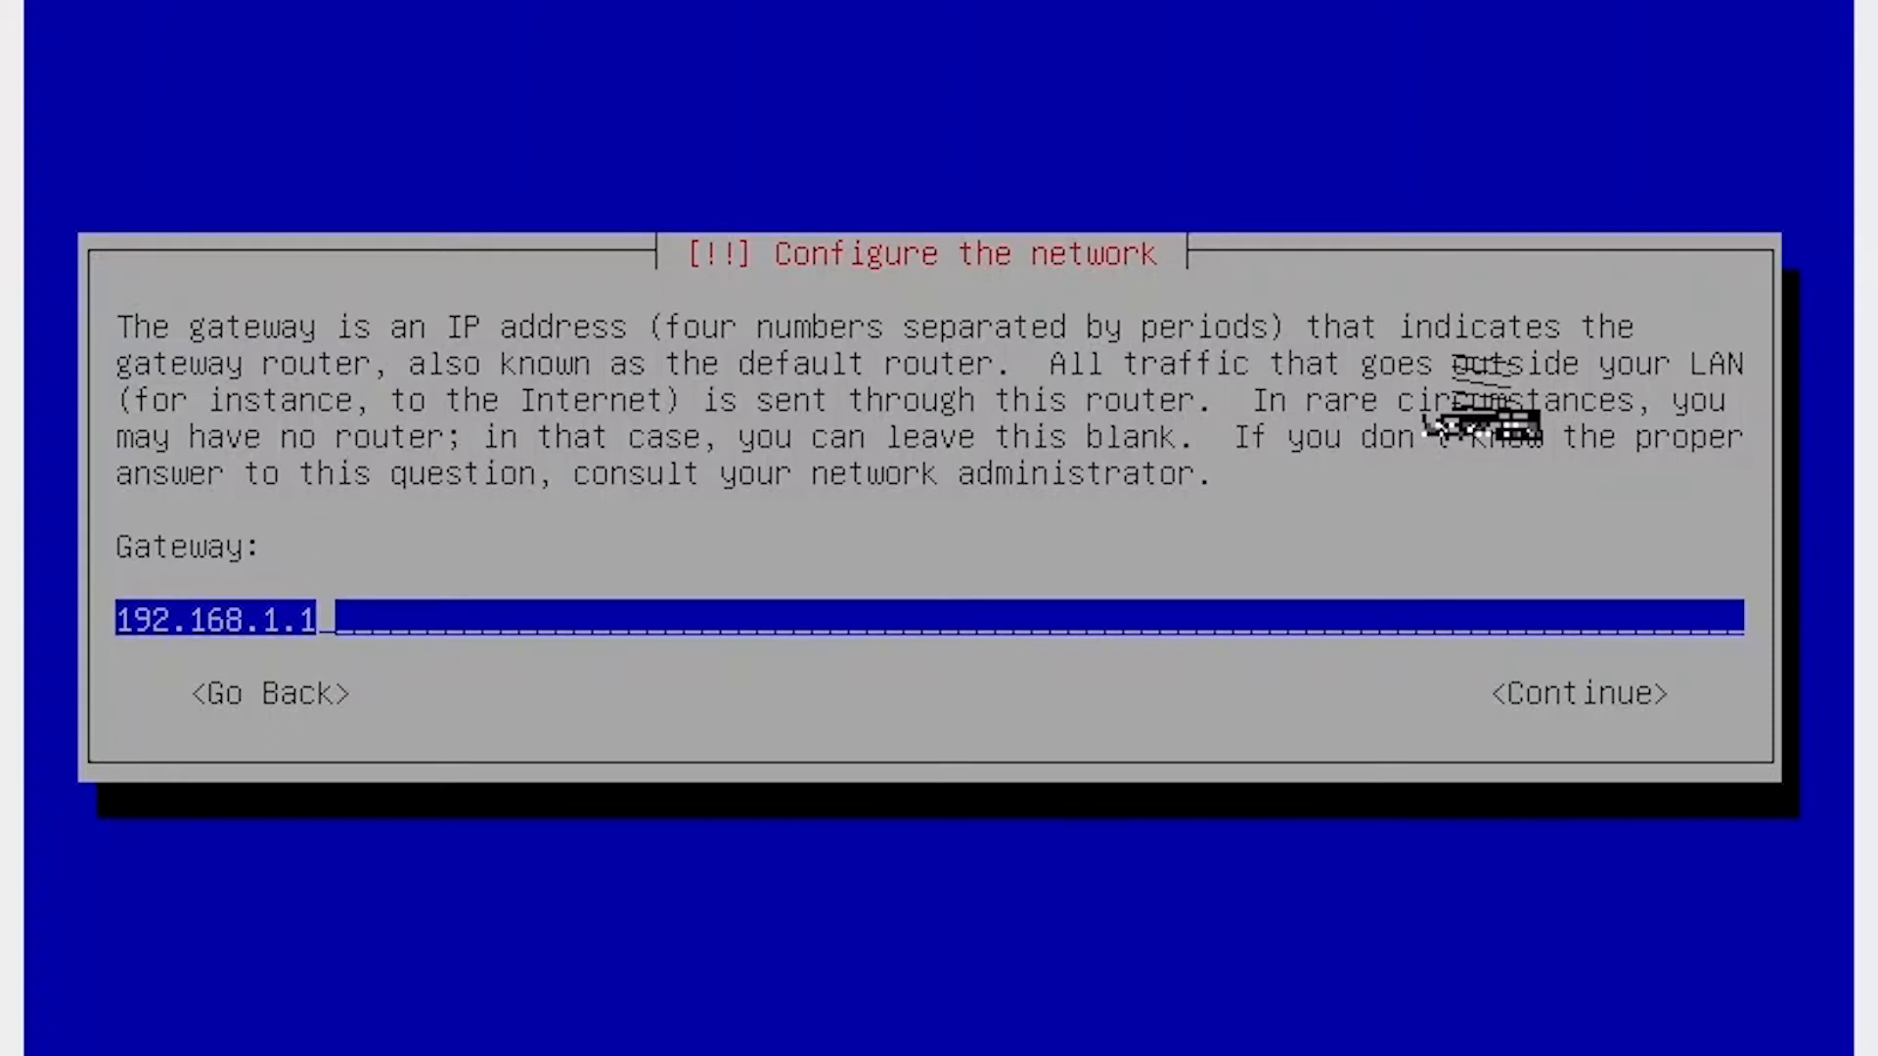
pyautogui.press('Return')
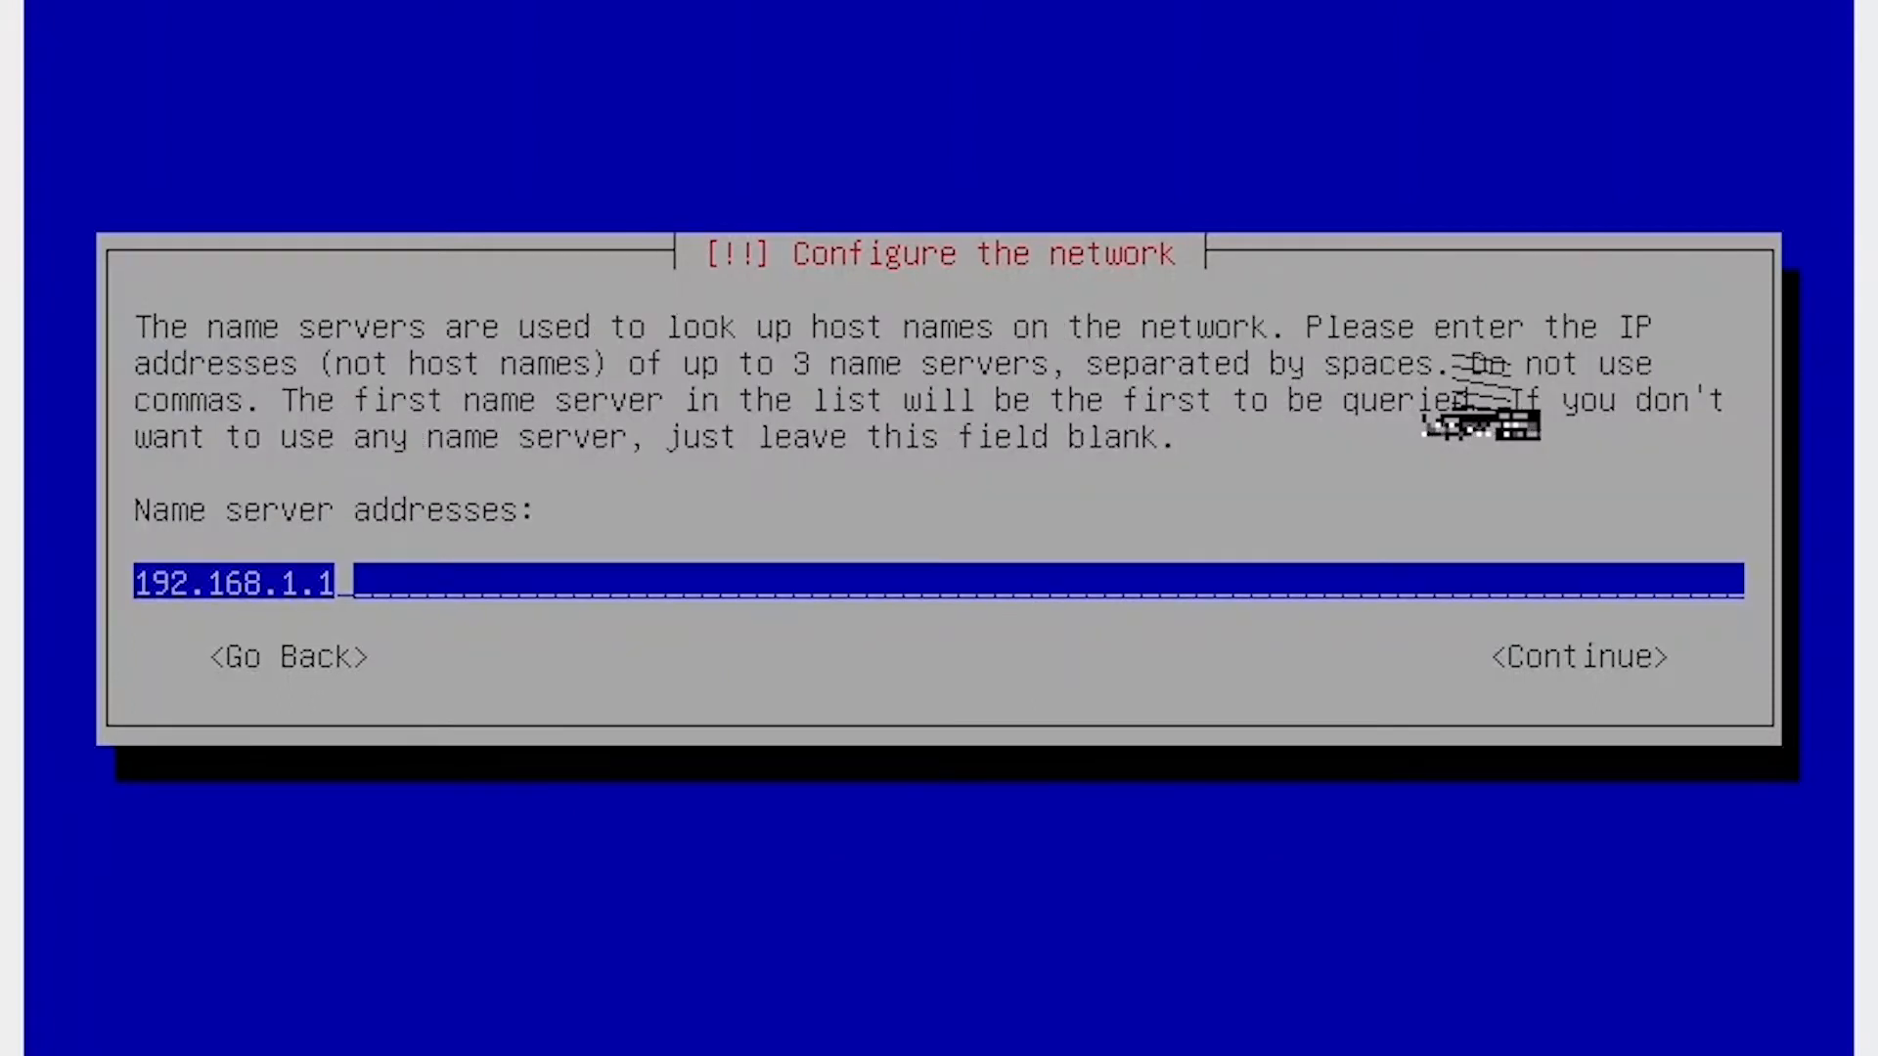
pyautogui.press('BackSpace')
pyautogui.press('BackSpace')
pyautogui.press('BackSpace')
pyautogui.write('1')
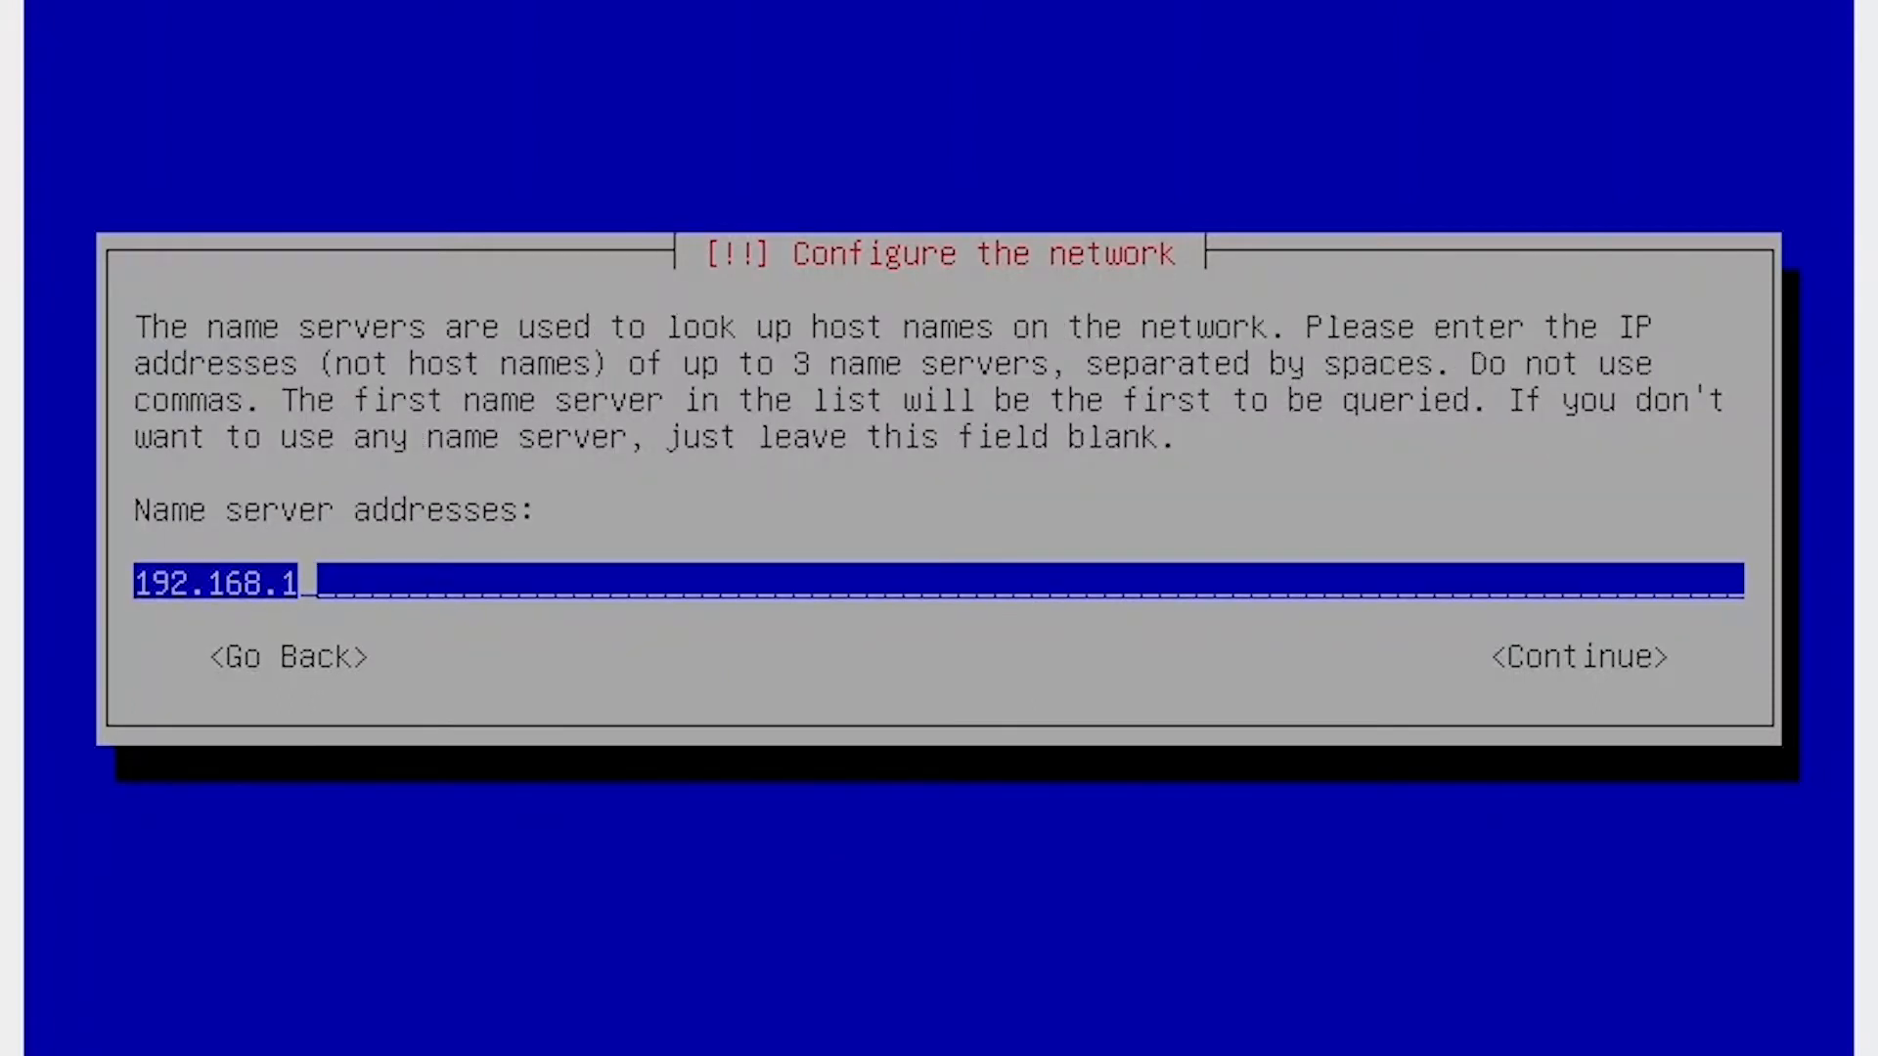
pyautogui.write('.254')
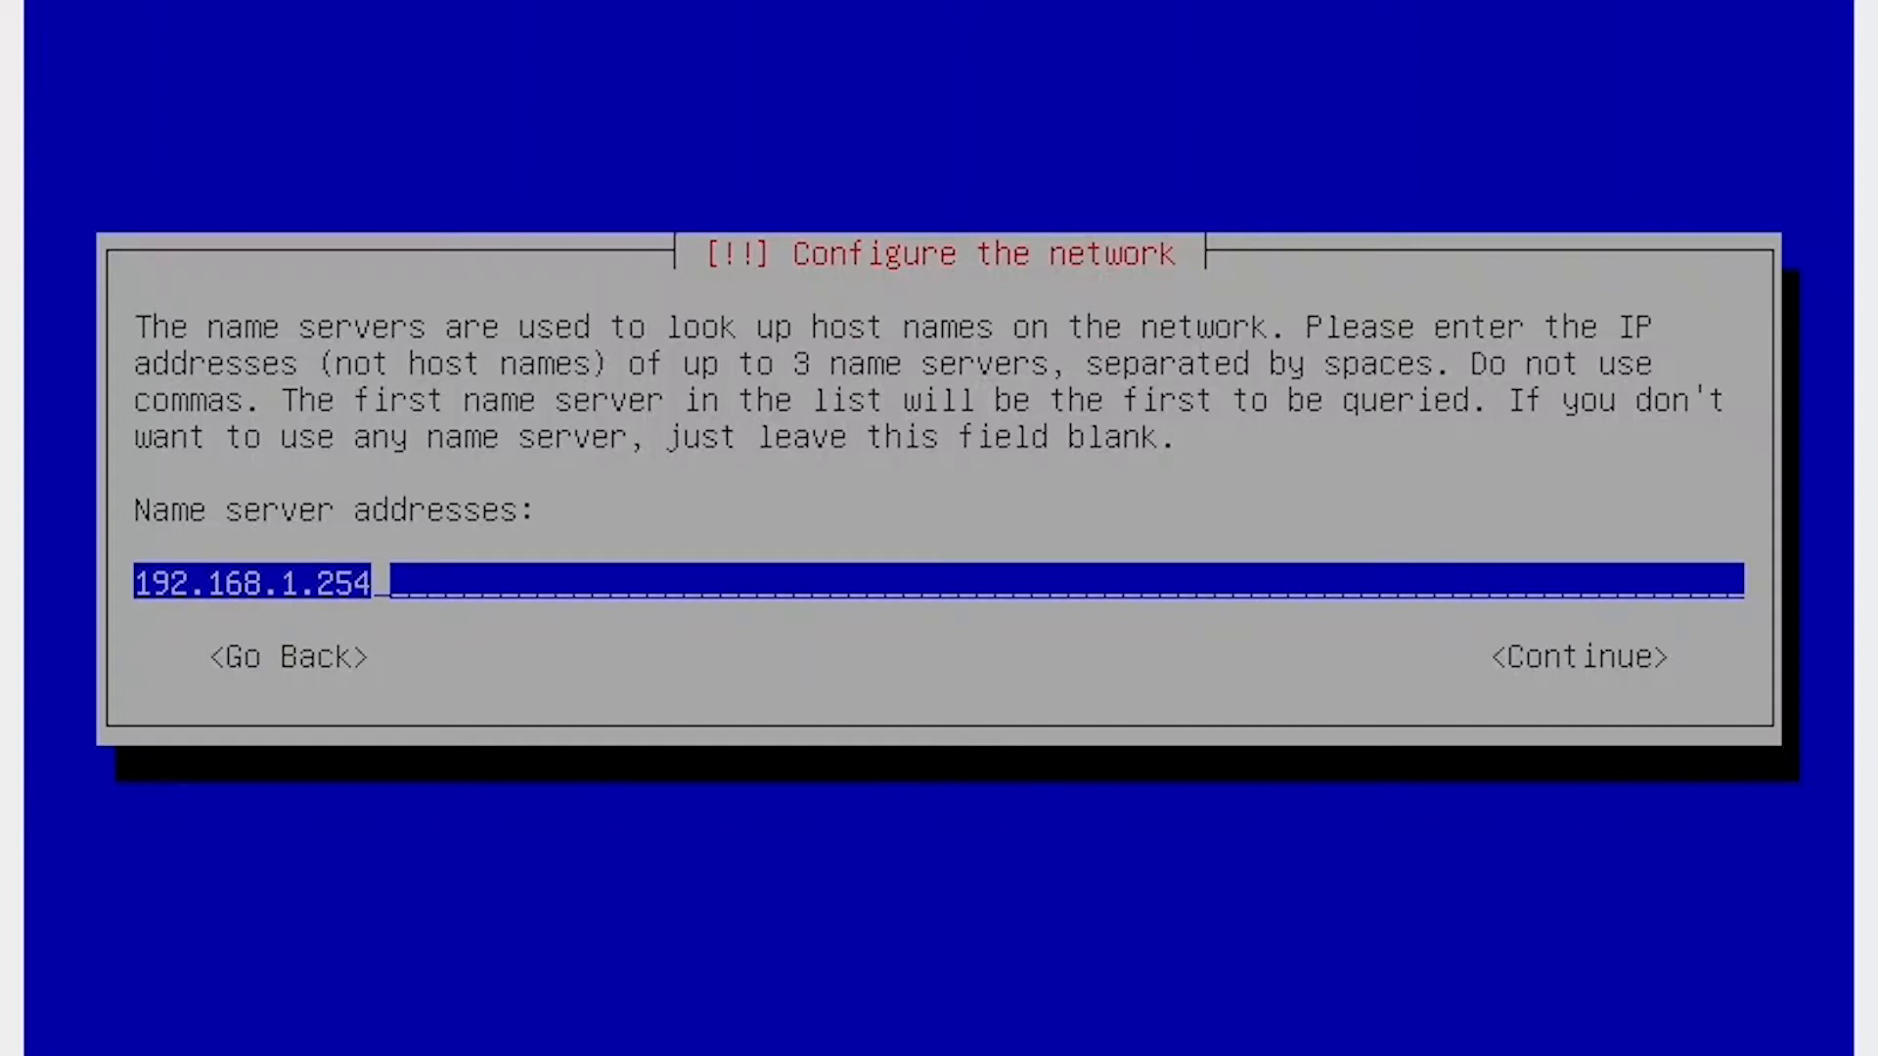
pyautogui.press('Return')
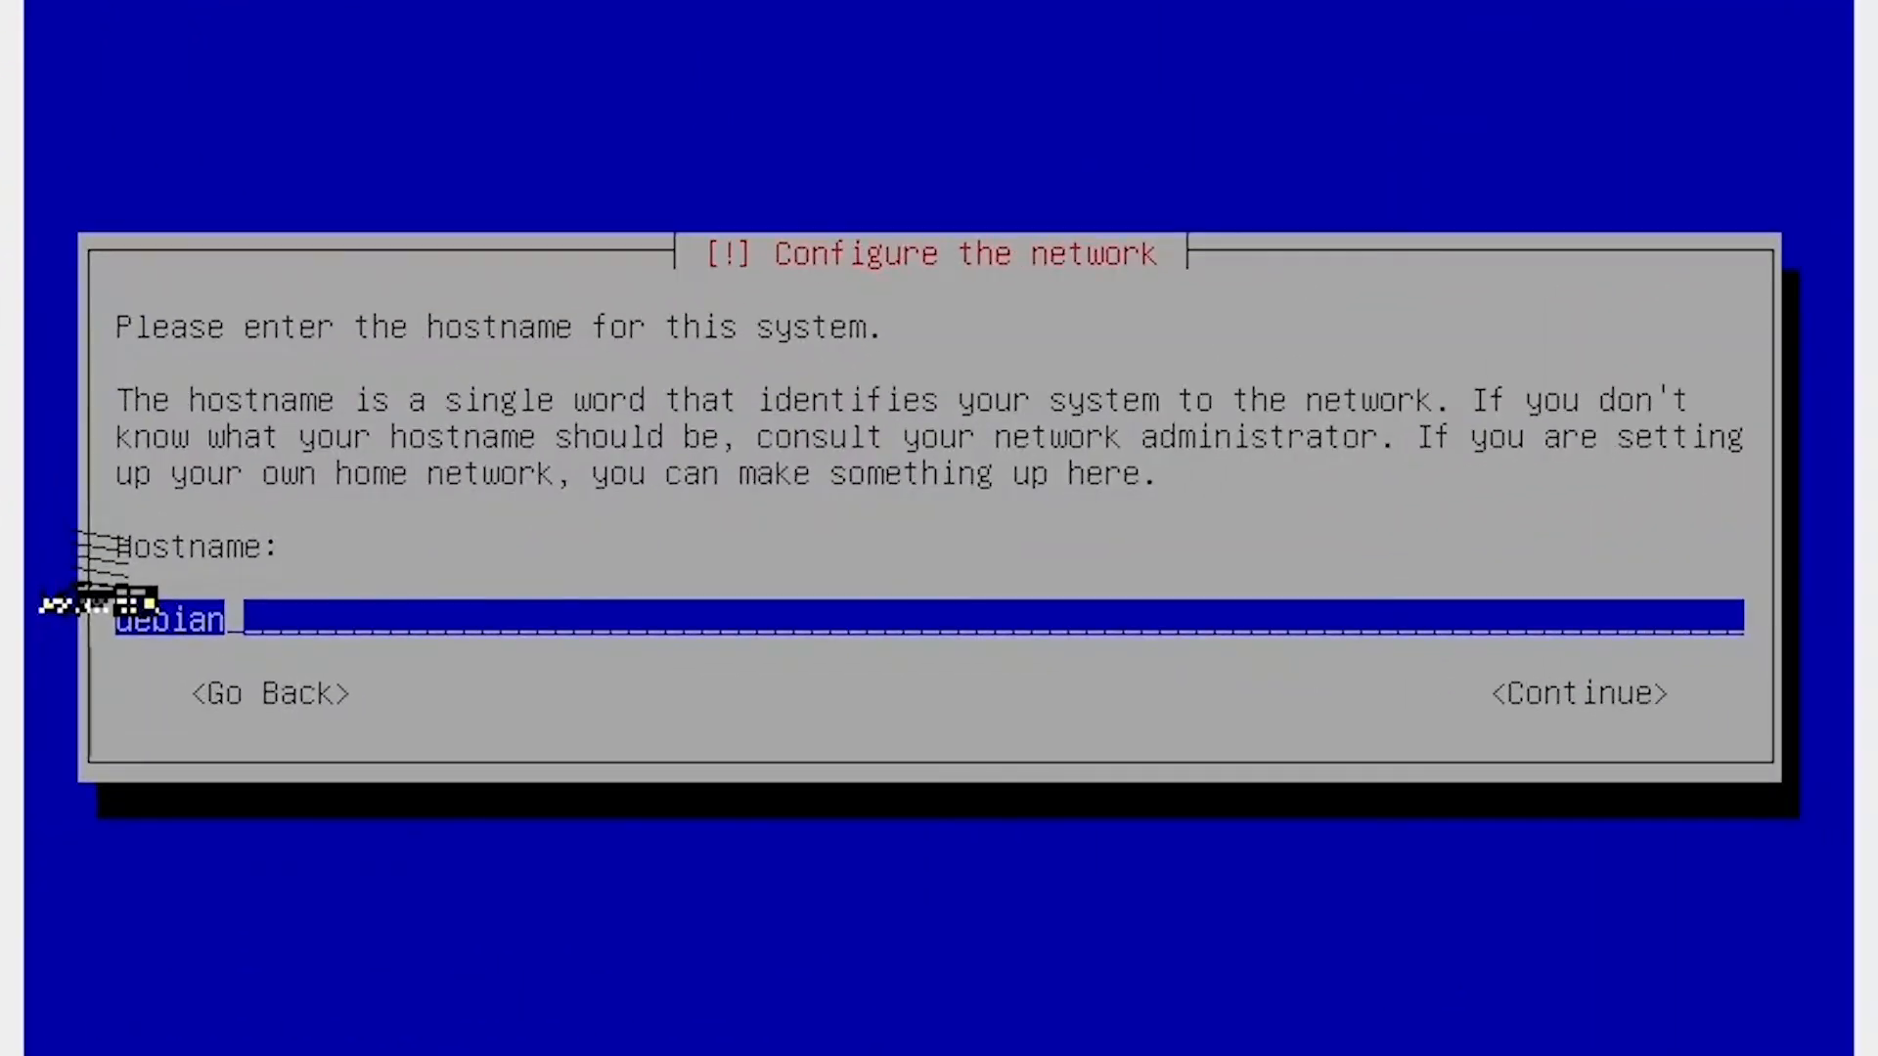
# Set the hostname to ns1 and the domain name to smkn1arosbaya.local.
pyautogui.write('ns1')
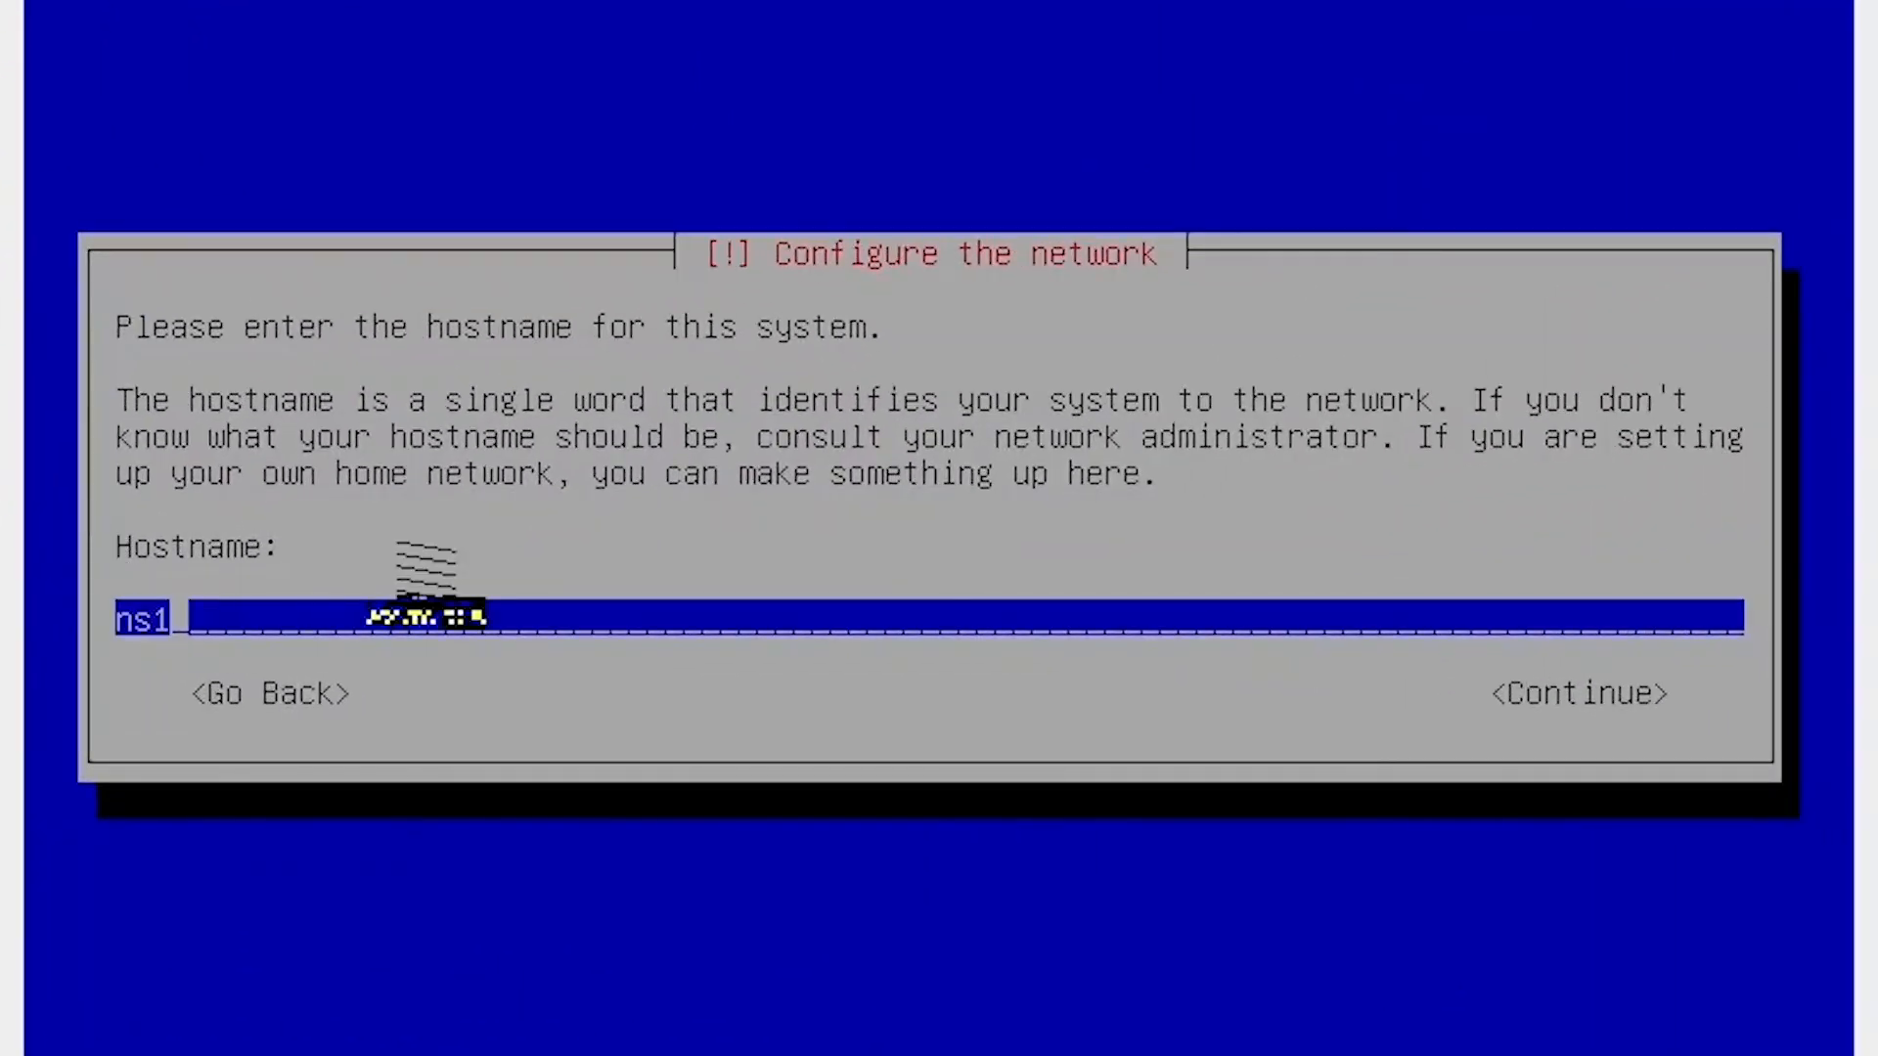
pyautogui.press('Return')
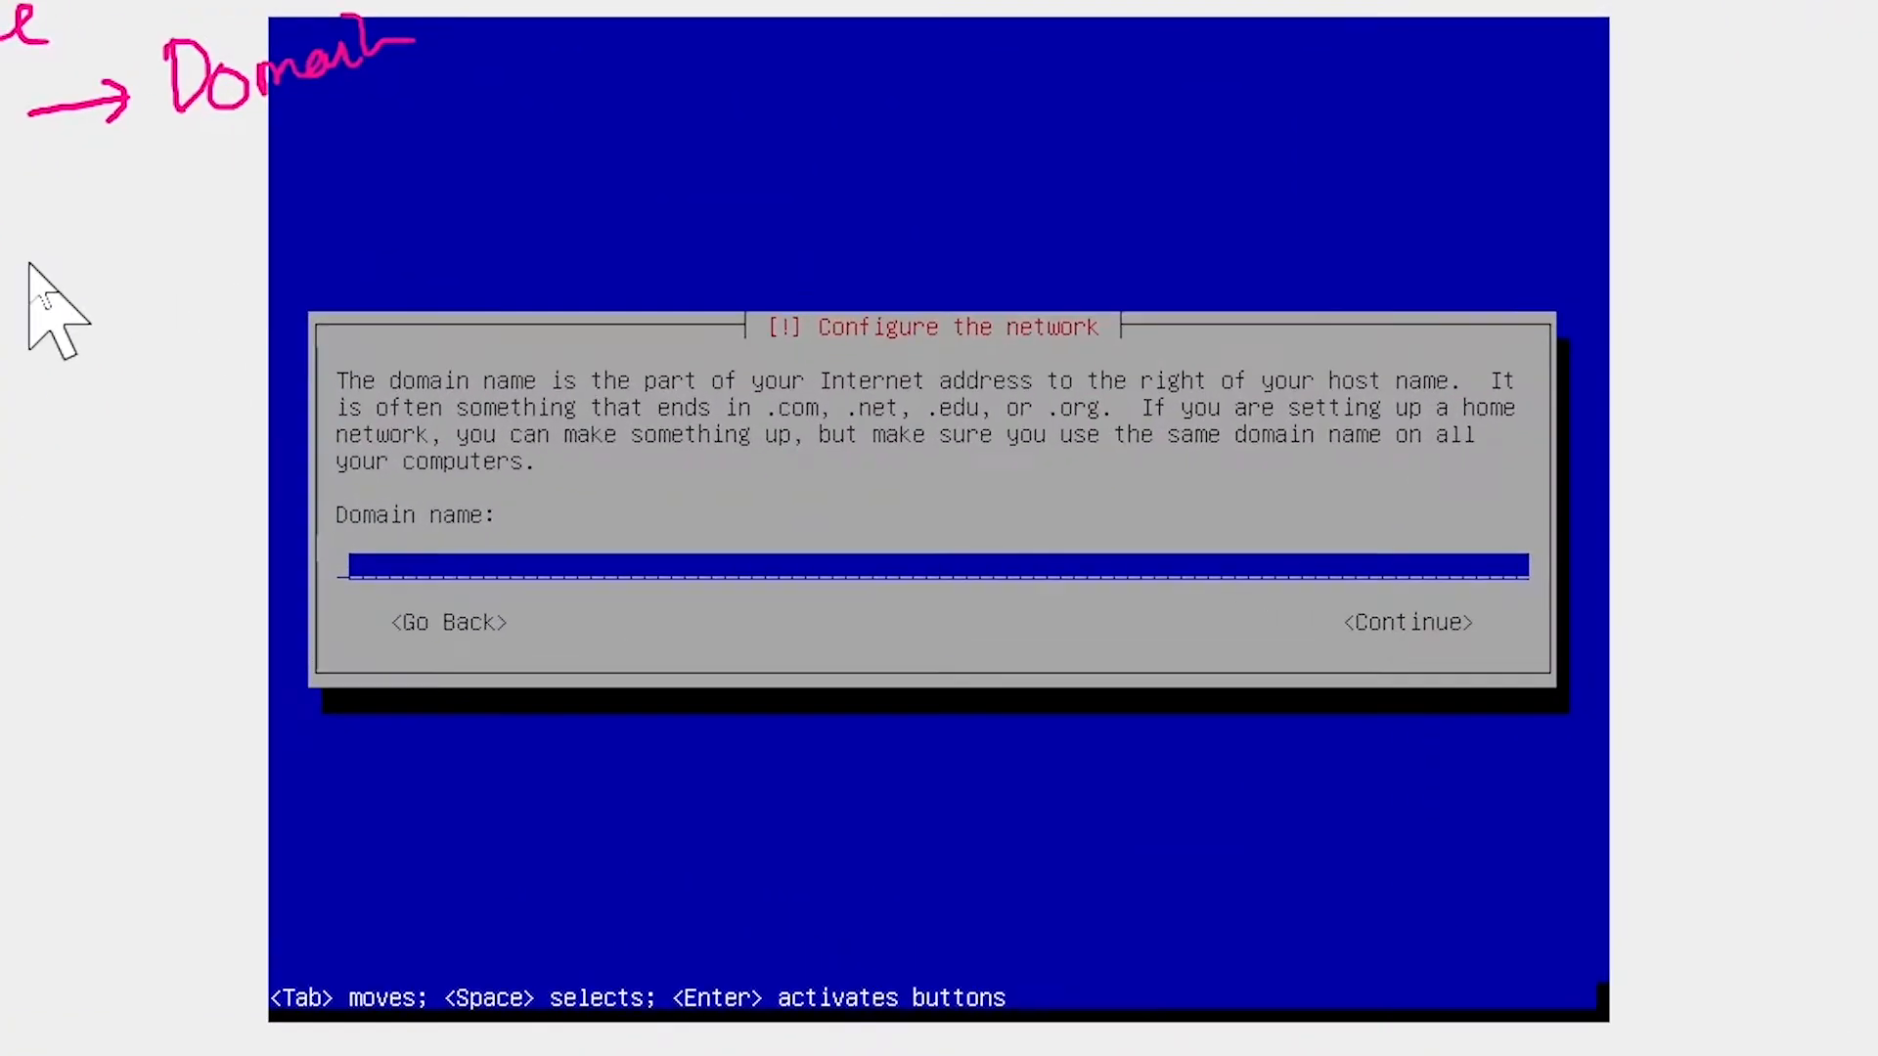
pyautogui.write('smkn1arosbaya.local')
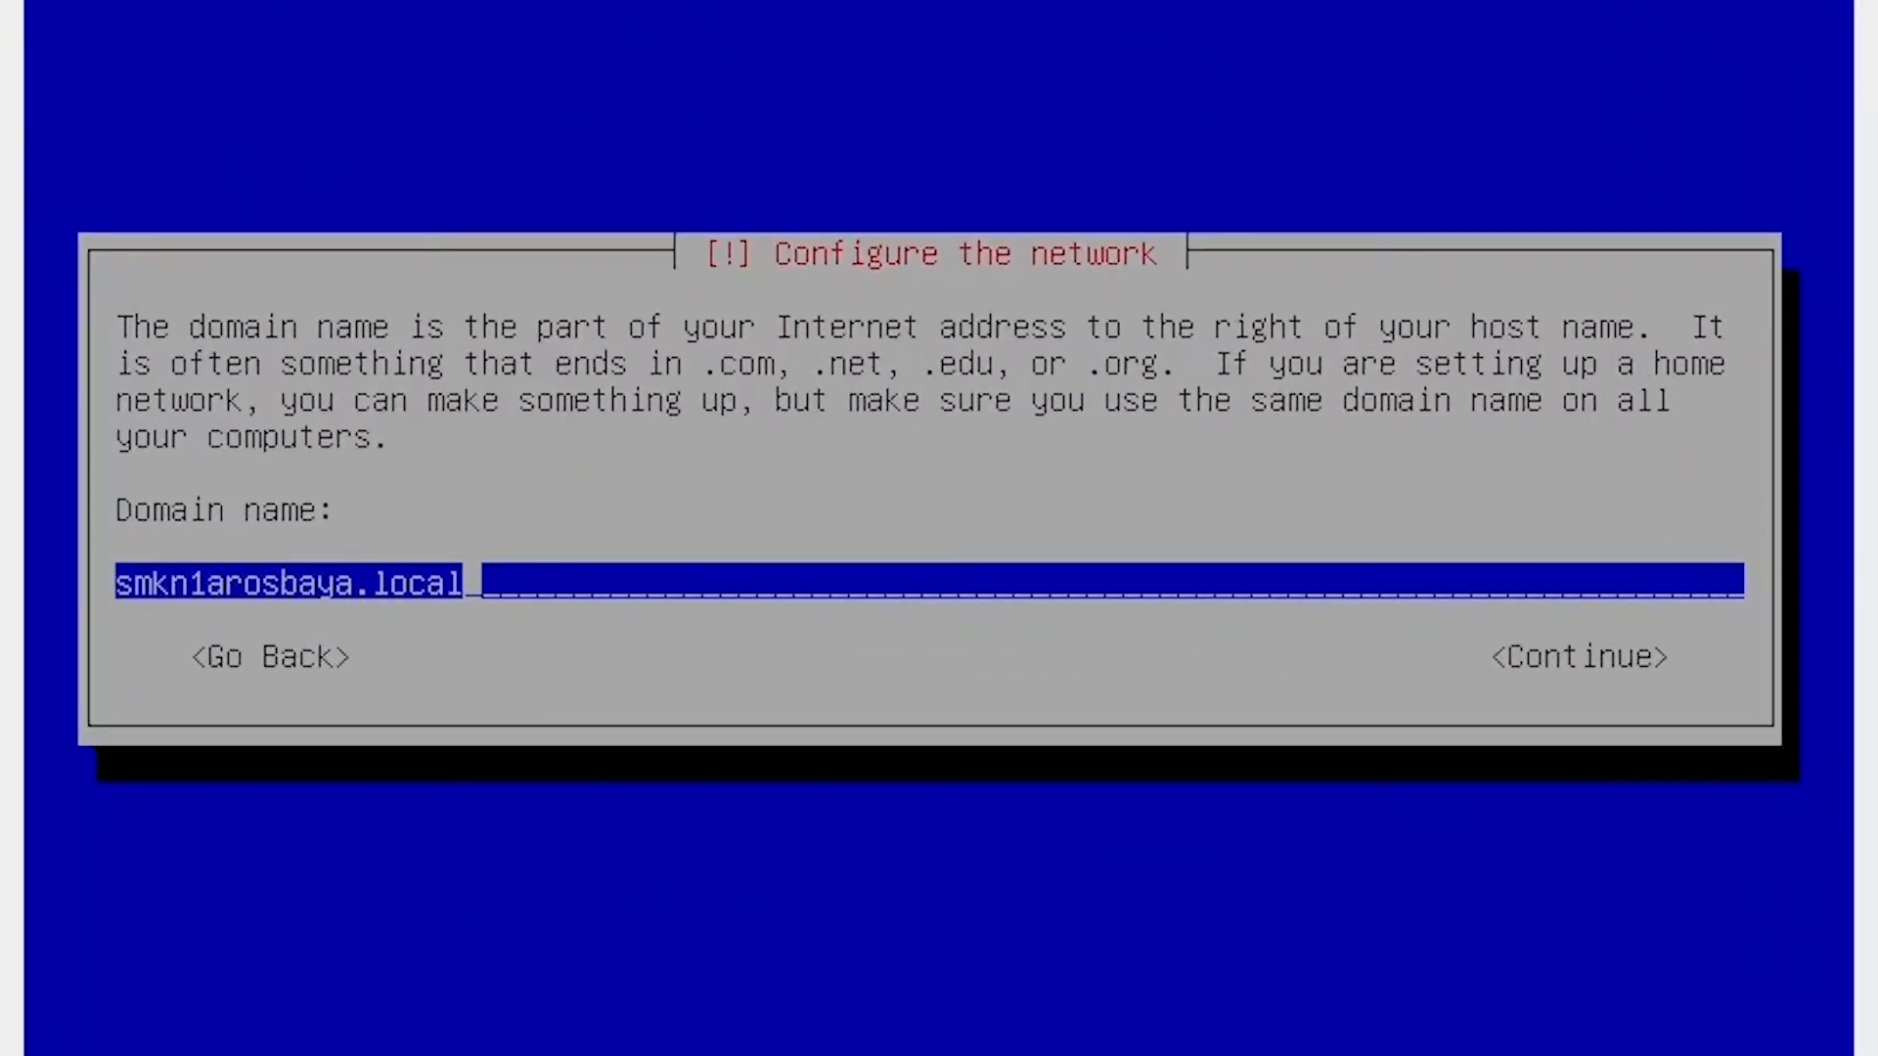
pyautogui.press('Return')
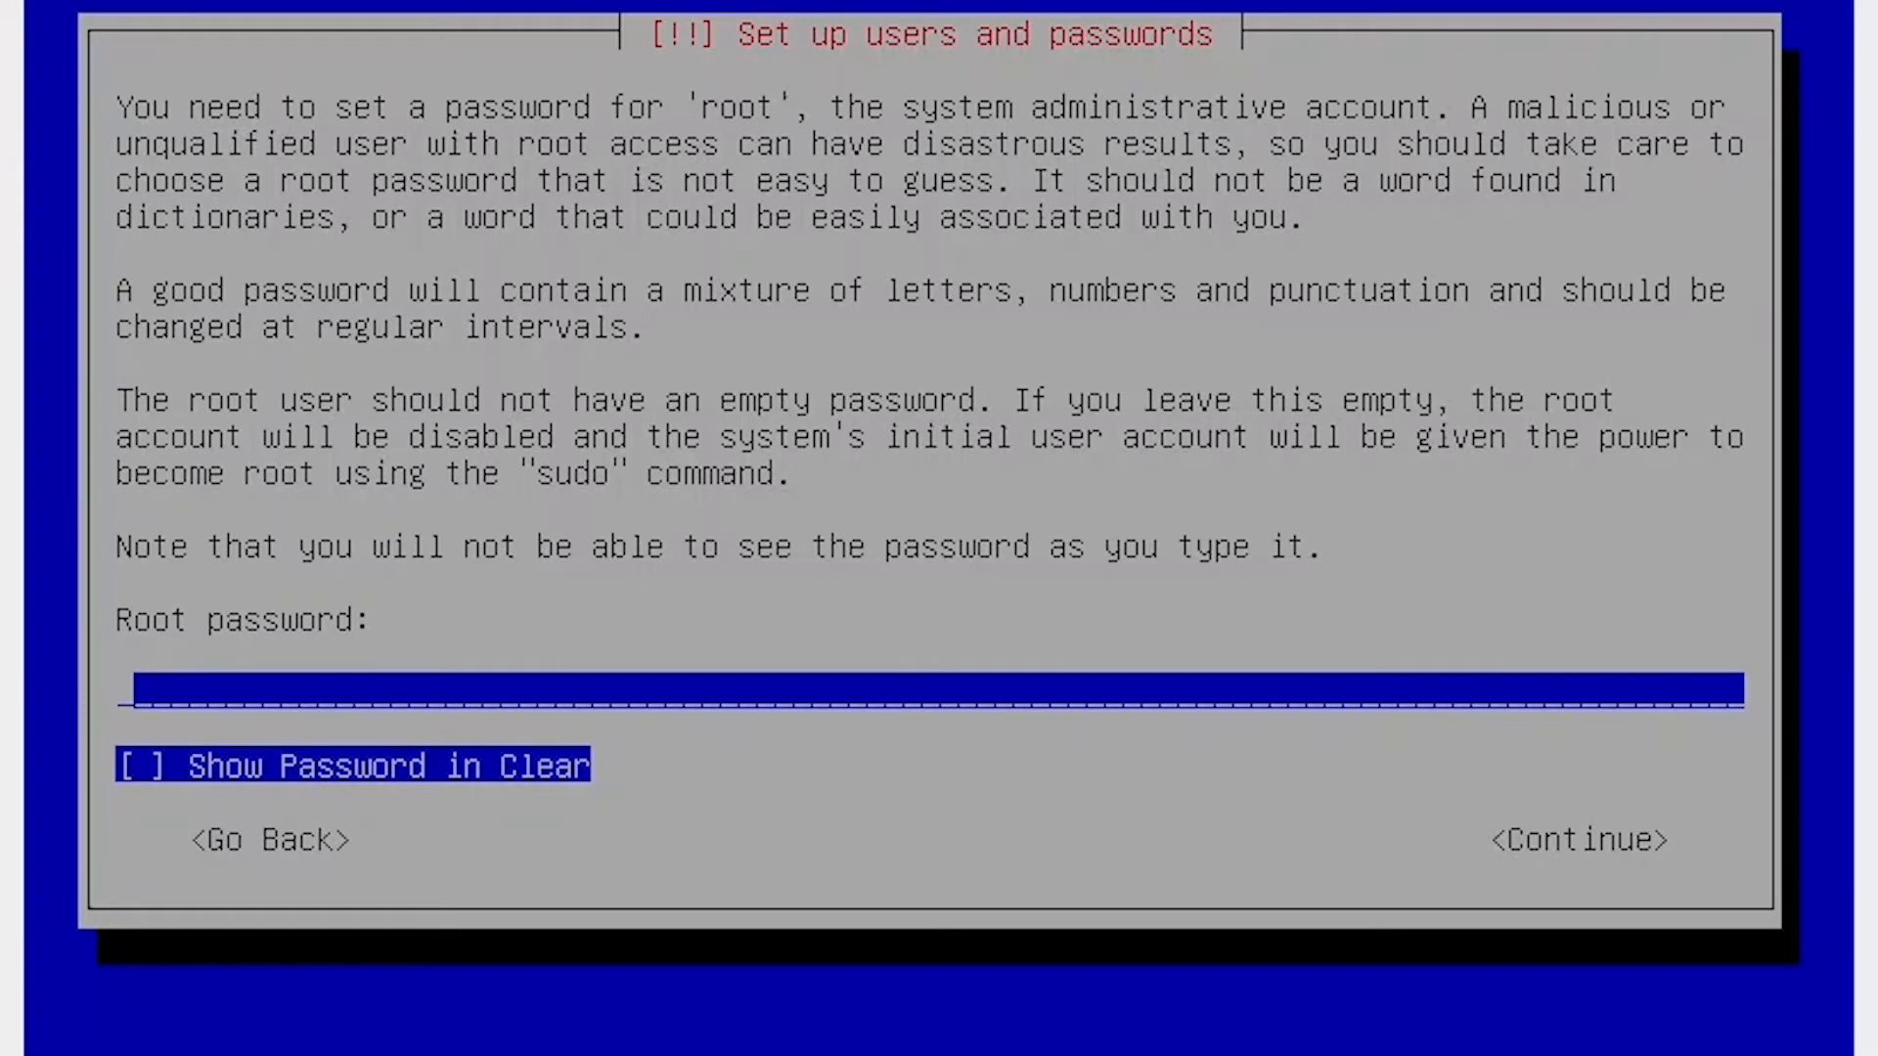
# Set and confirm the root password.
pyautogui.write('1234')
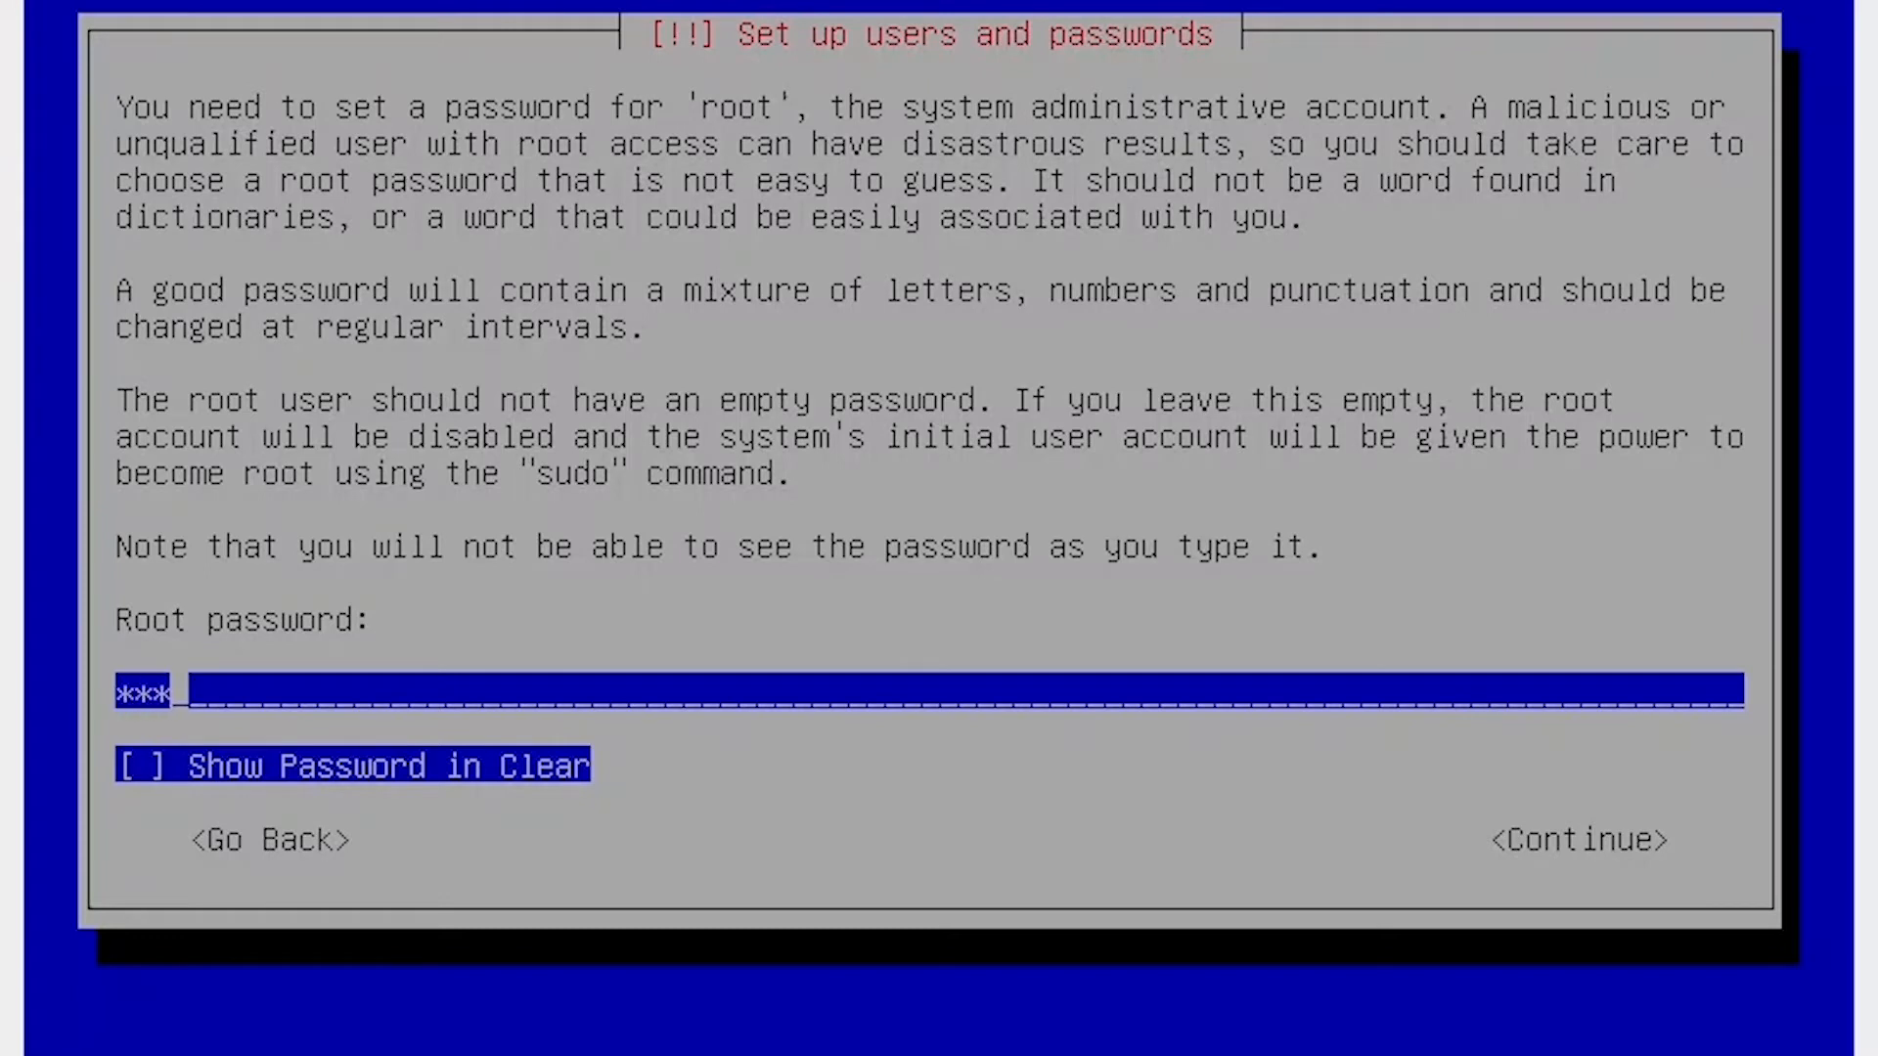
pyautogui.press('Return')
pyautogui.write('1234')
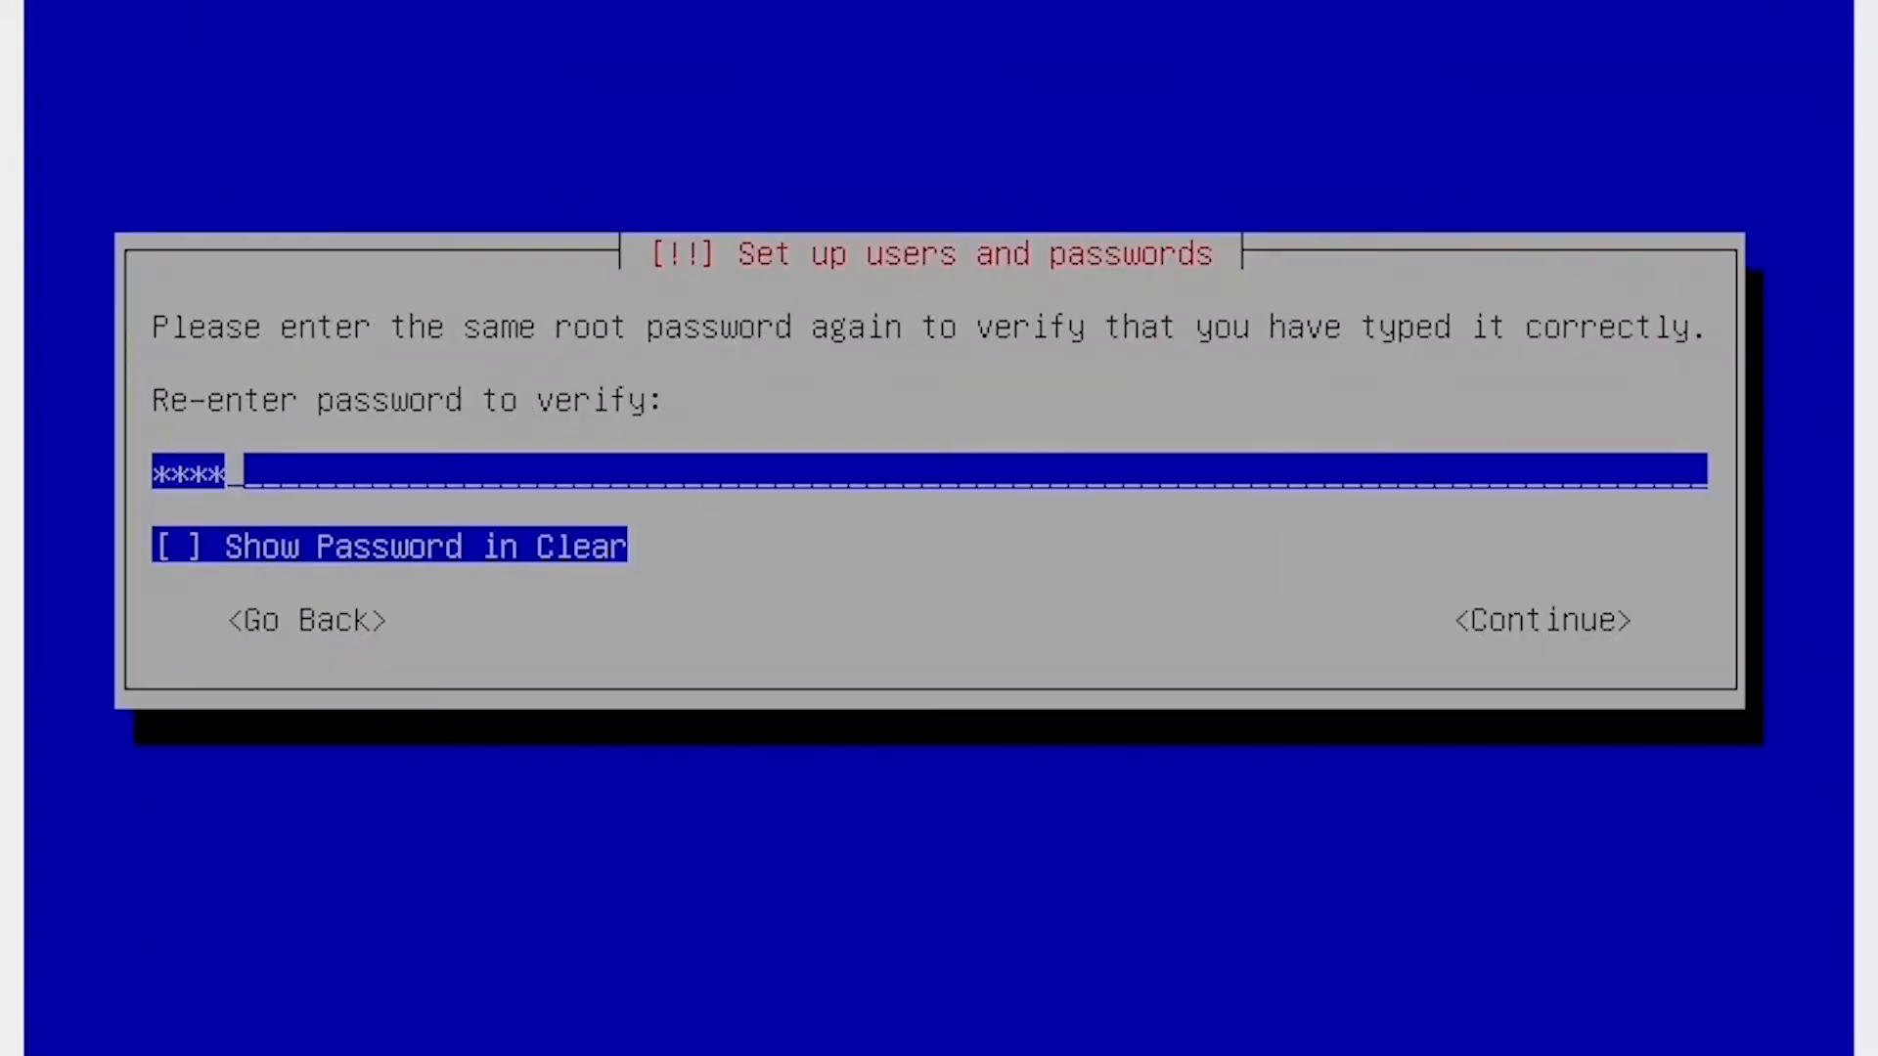
pyautogui.press('Return')
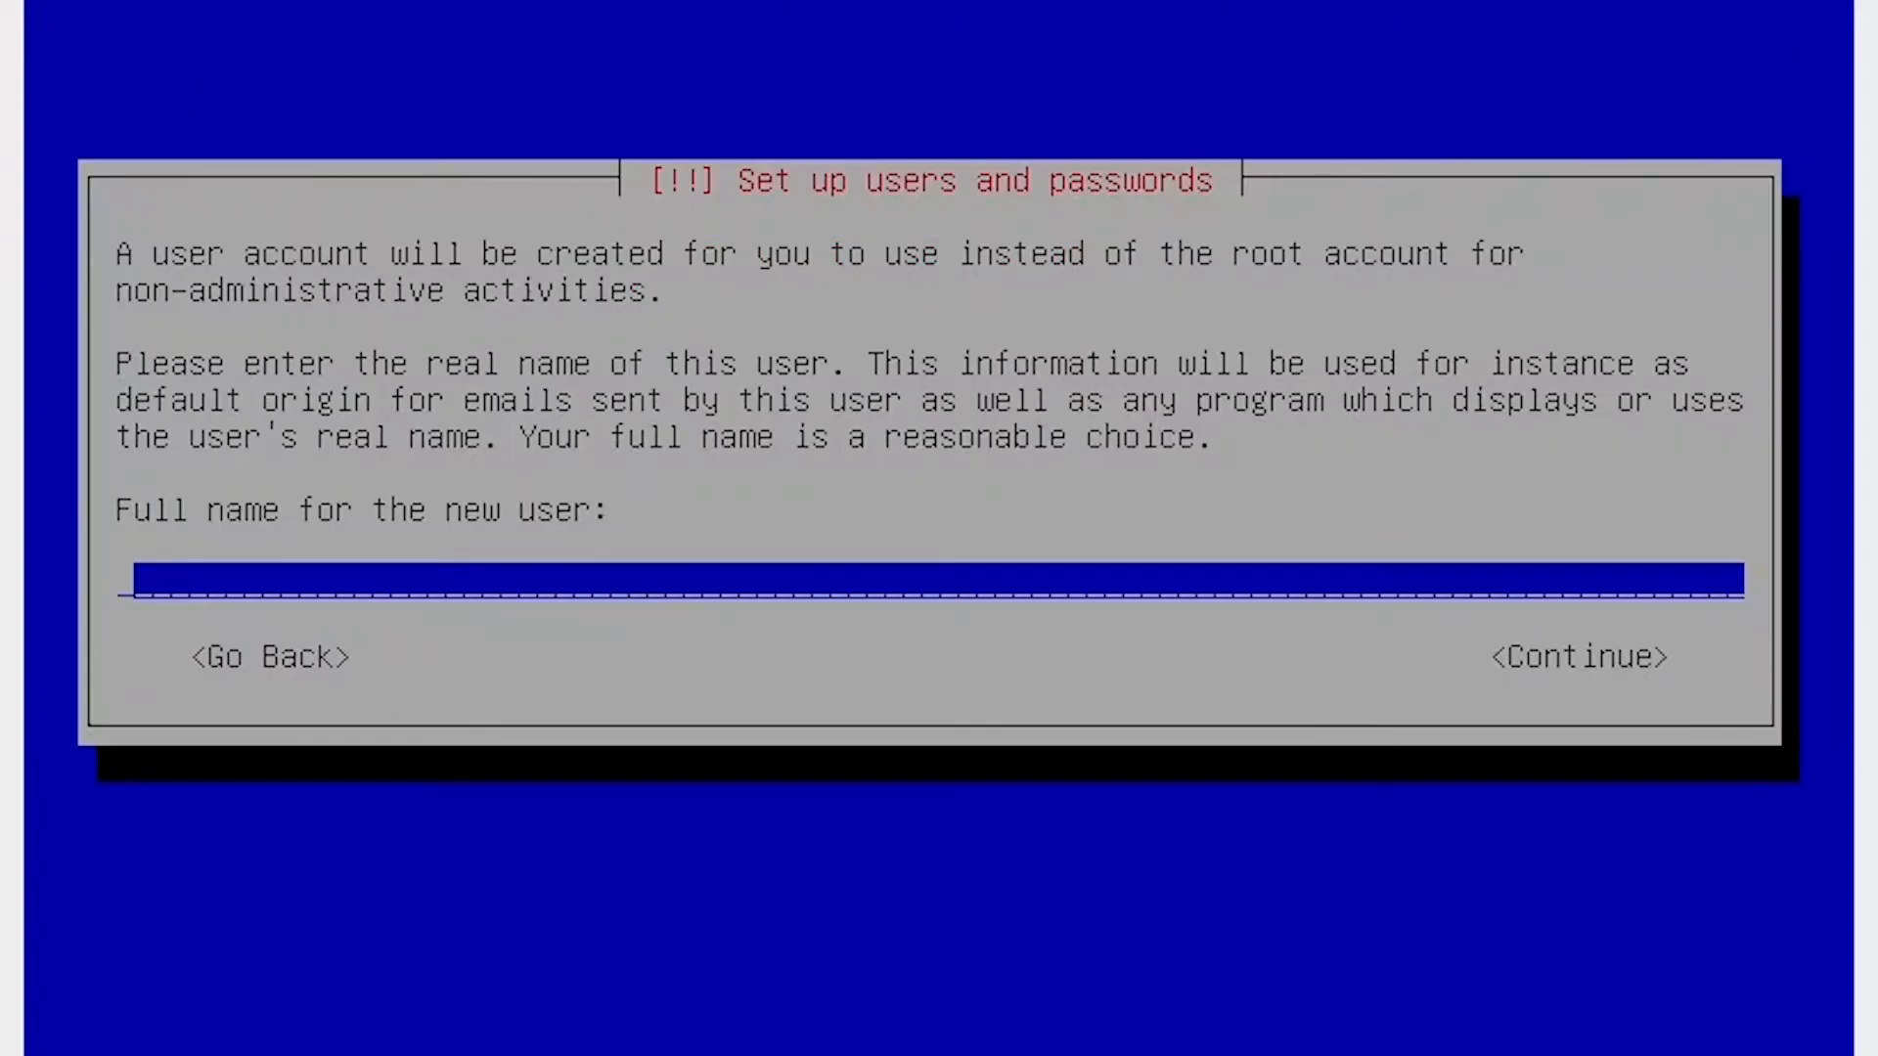
# Create the new user zerobot with the suggested username, then set and confirm its password.
pyautogui.write('zerobo')
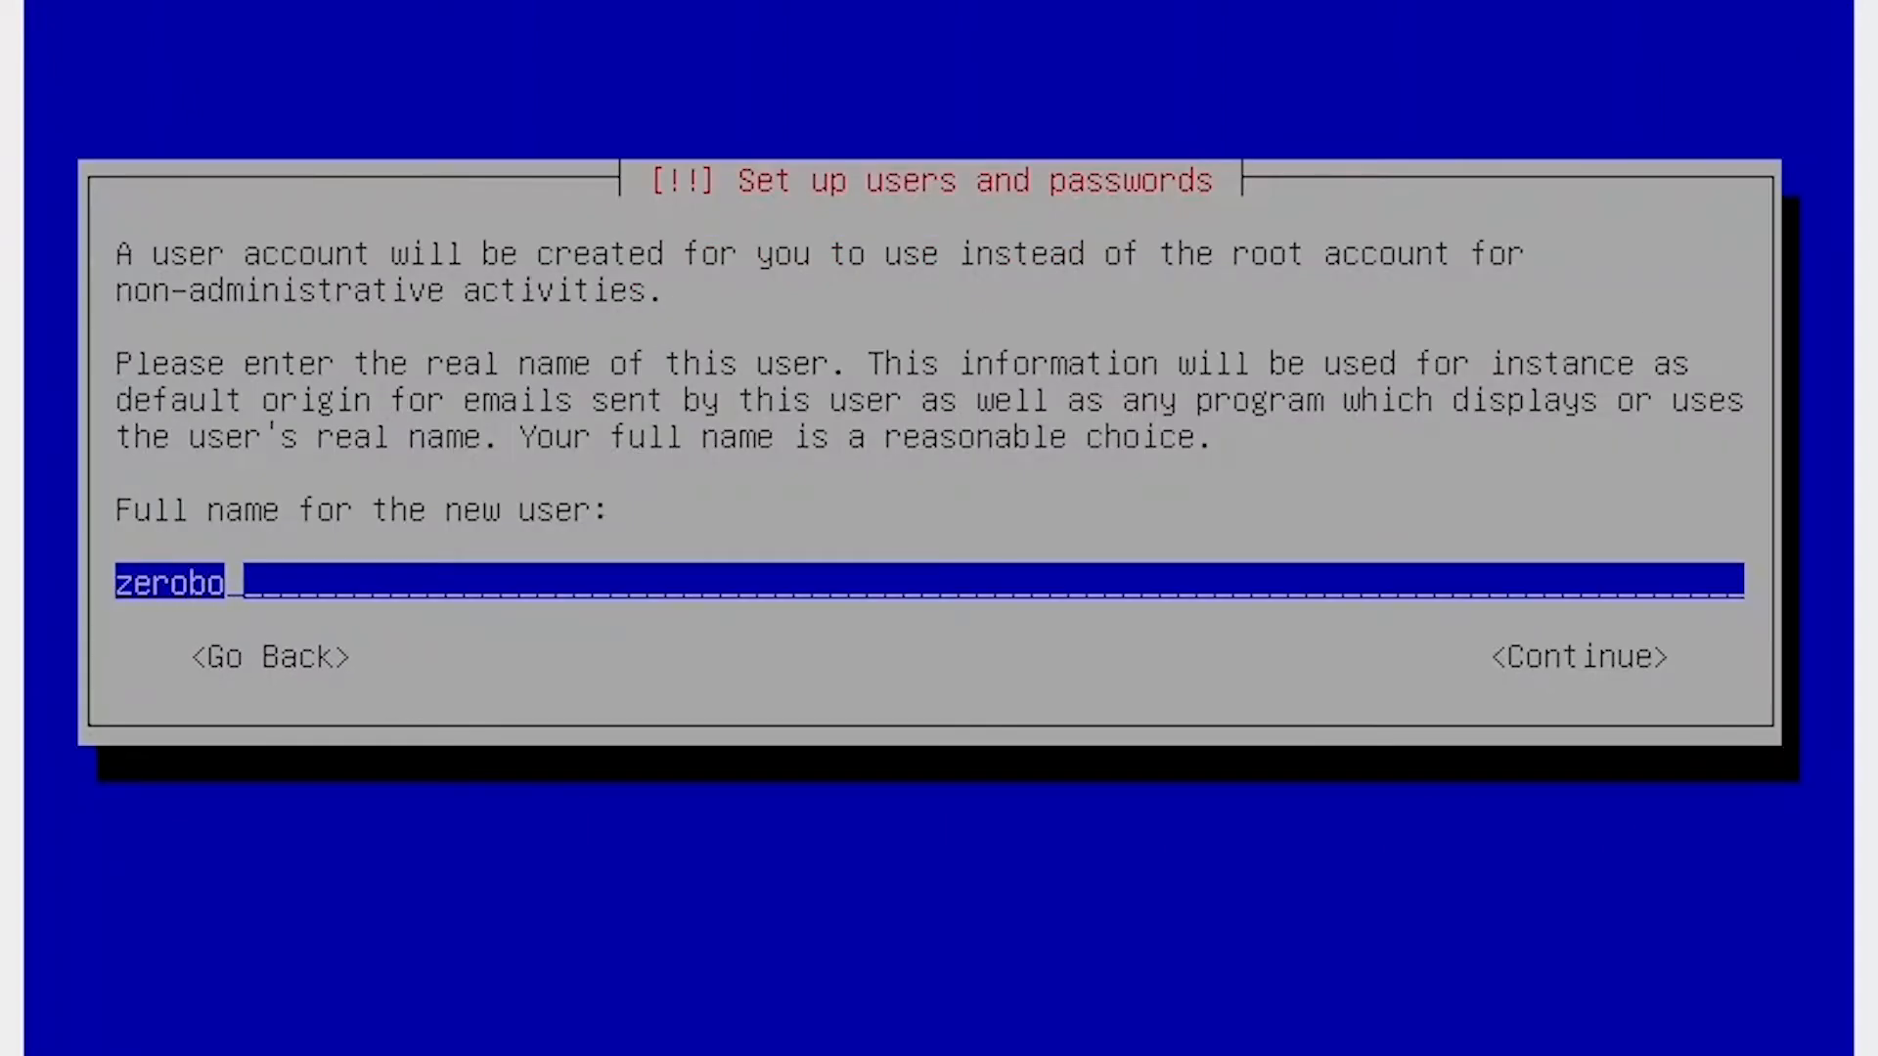
pyautogui.write('t')
pyautogui.press('Return')
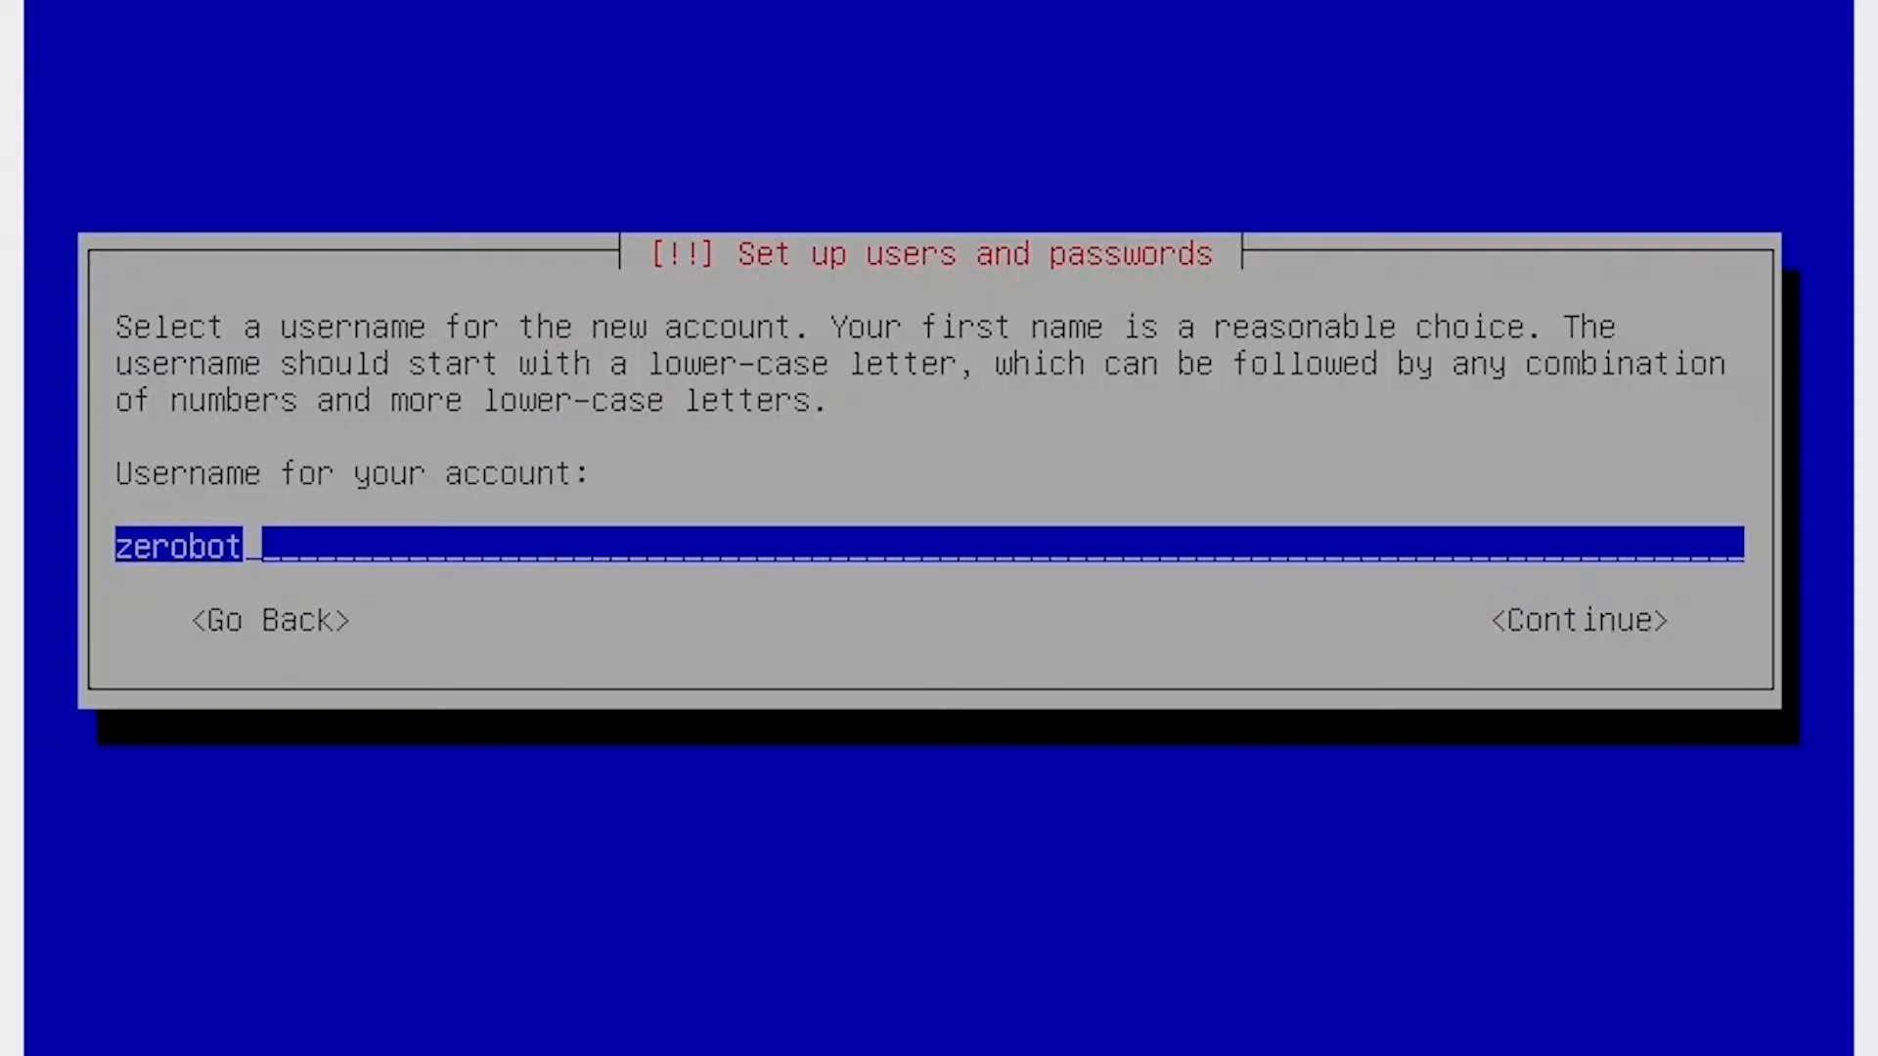
pyautogui.press('Return')
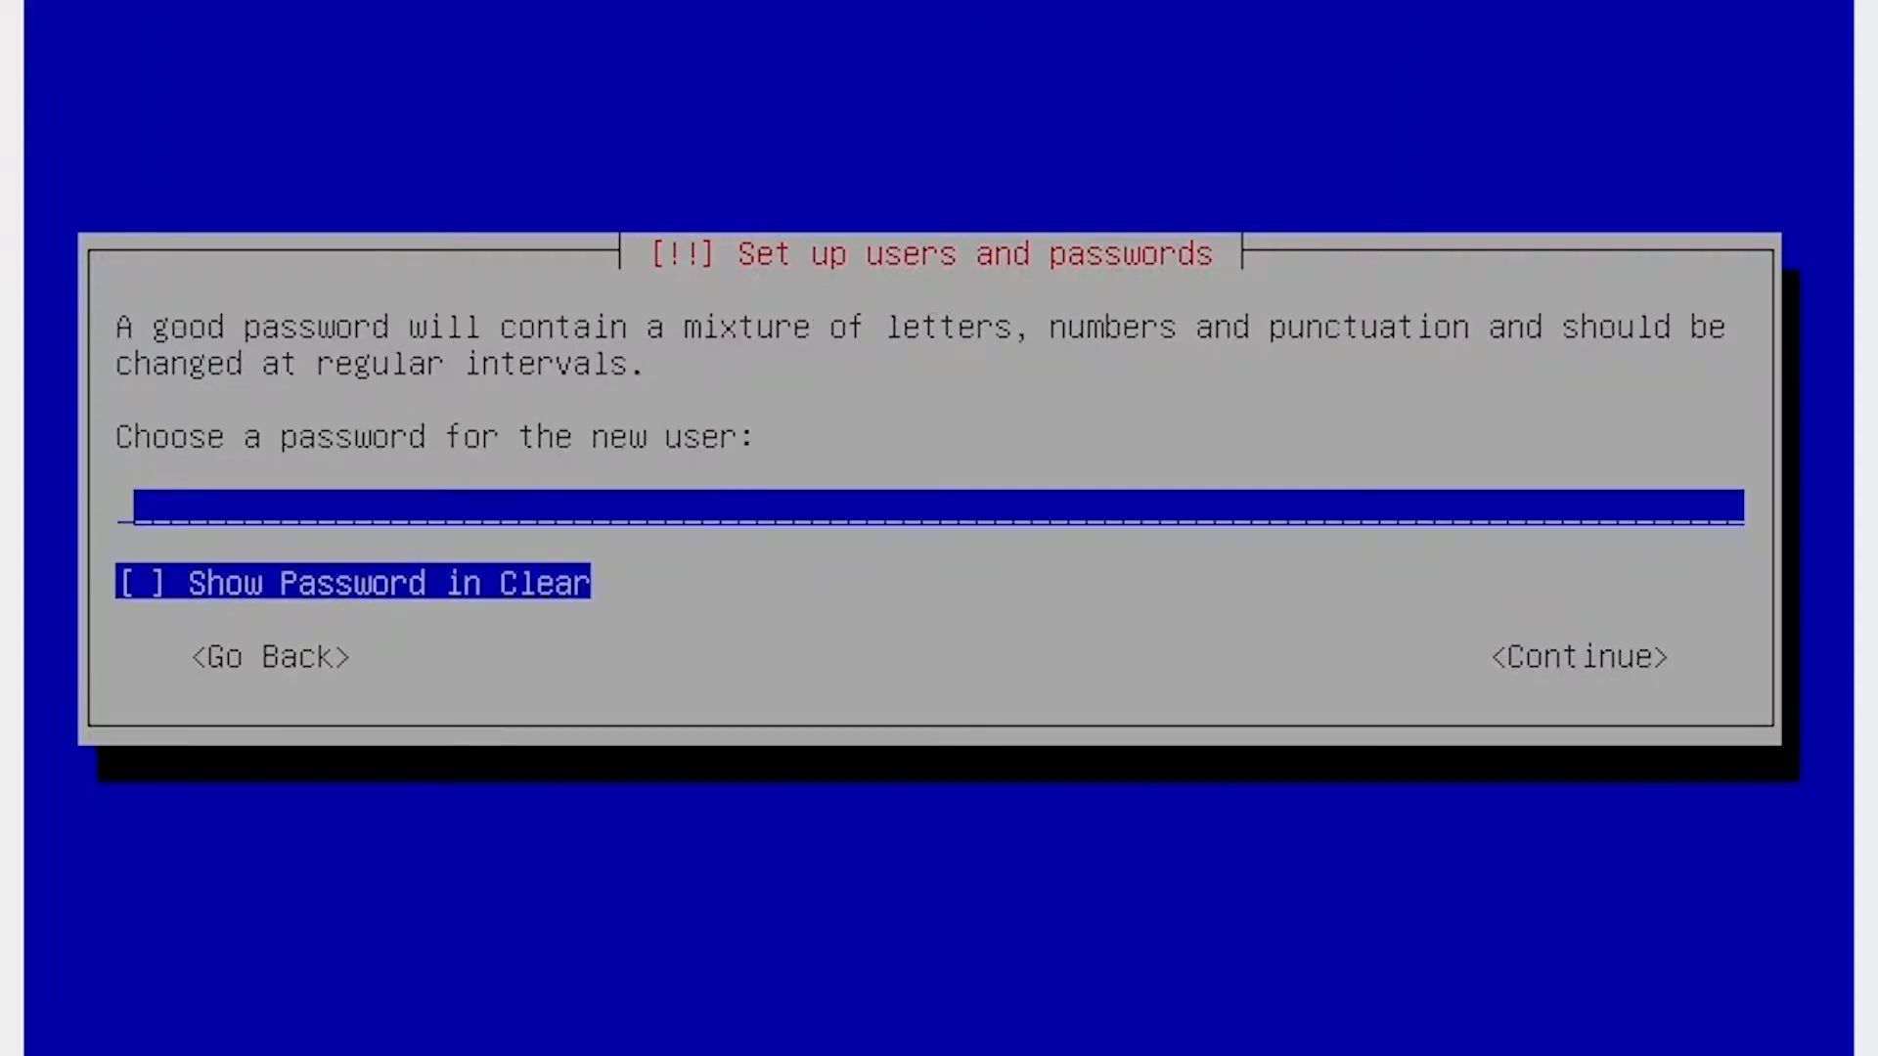
pyautogui.write('****')
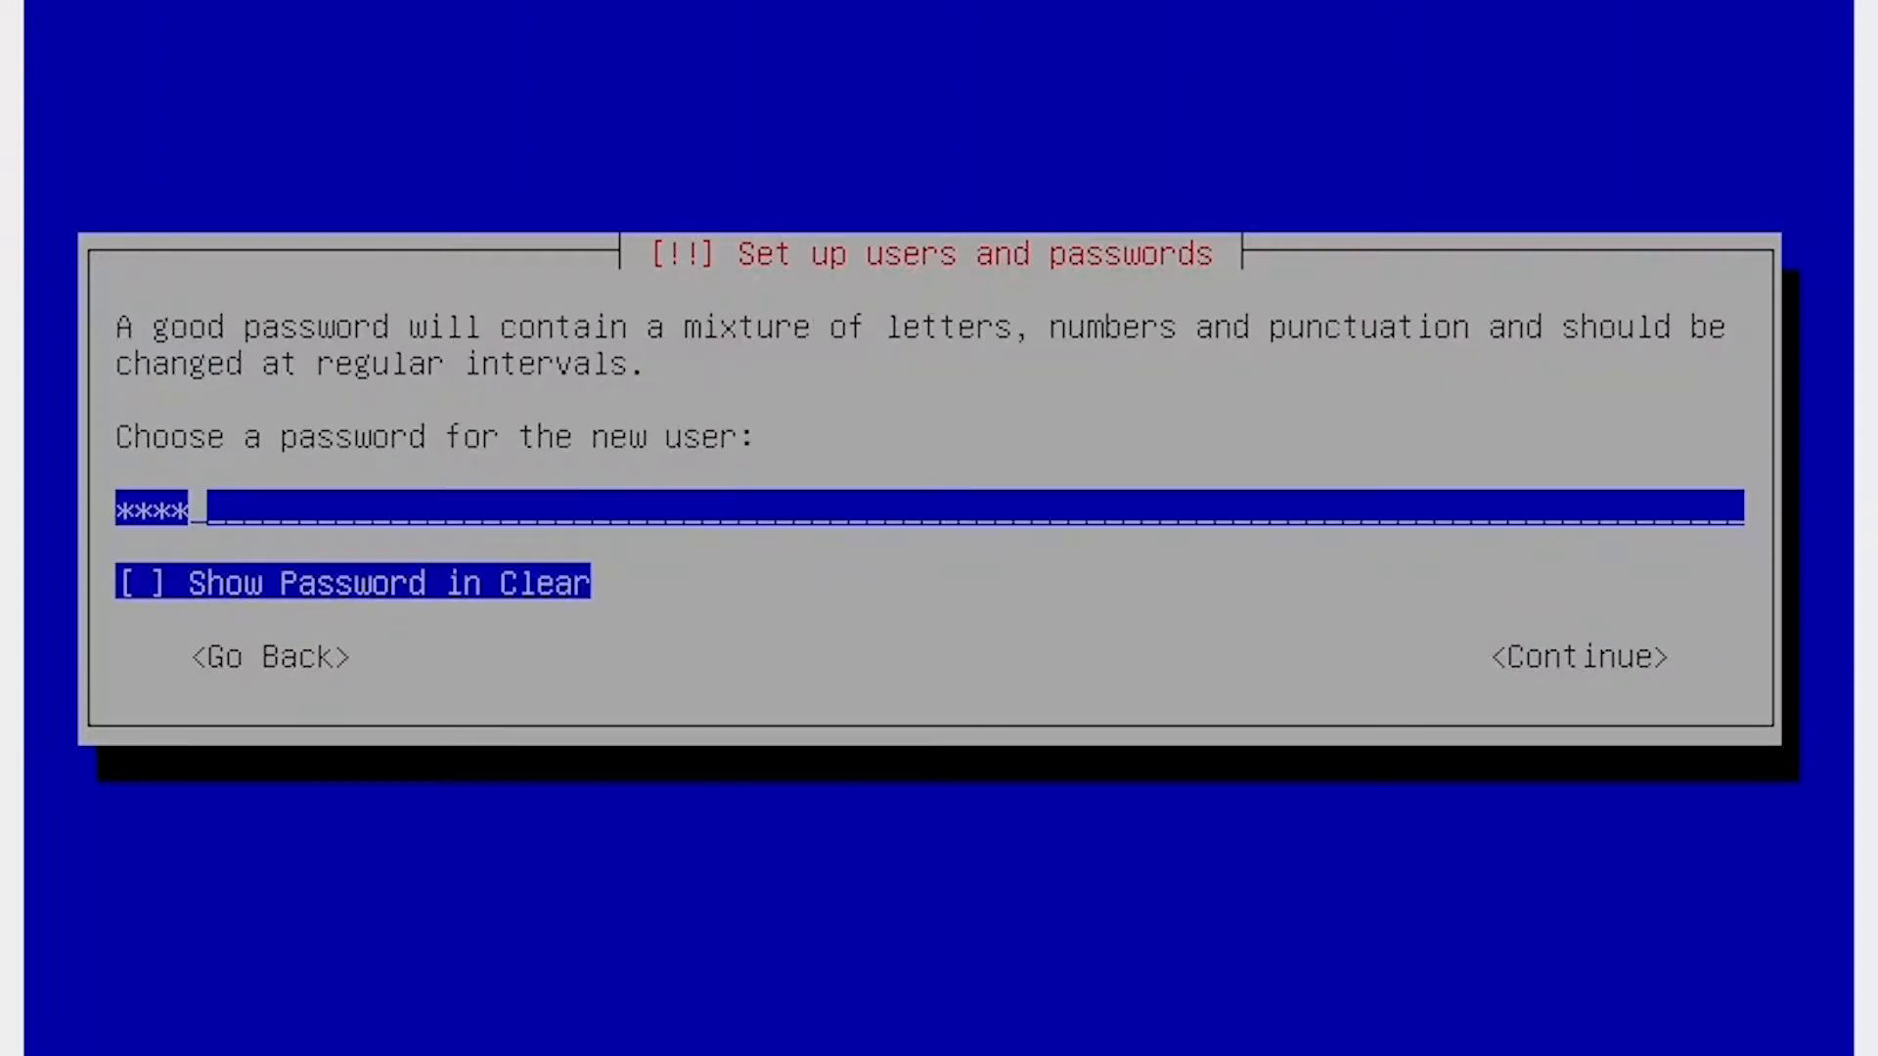
pyautogui.press('Return')
pyautogui.write('****')
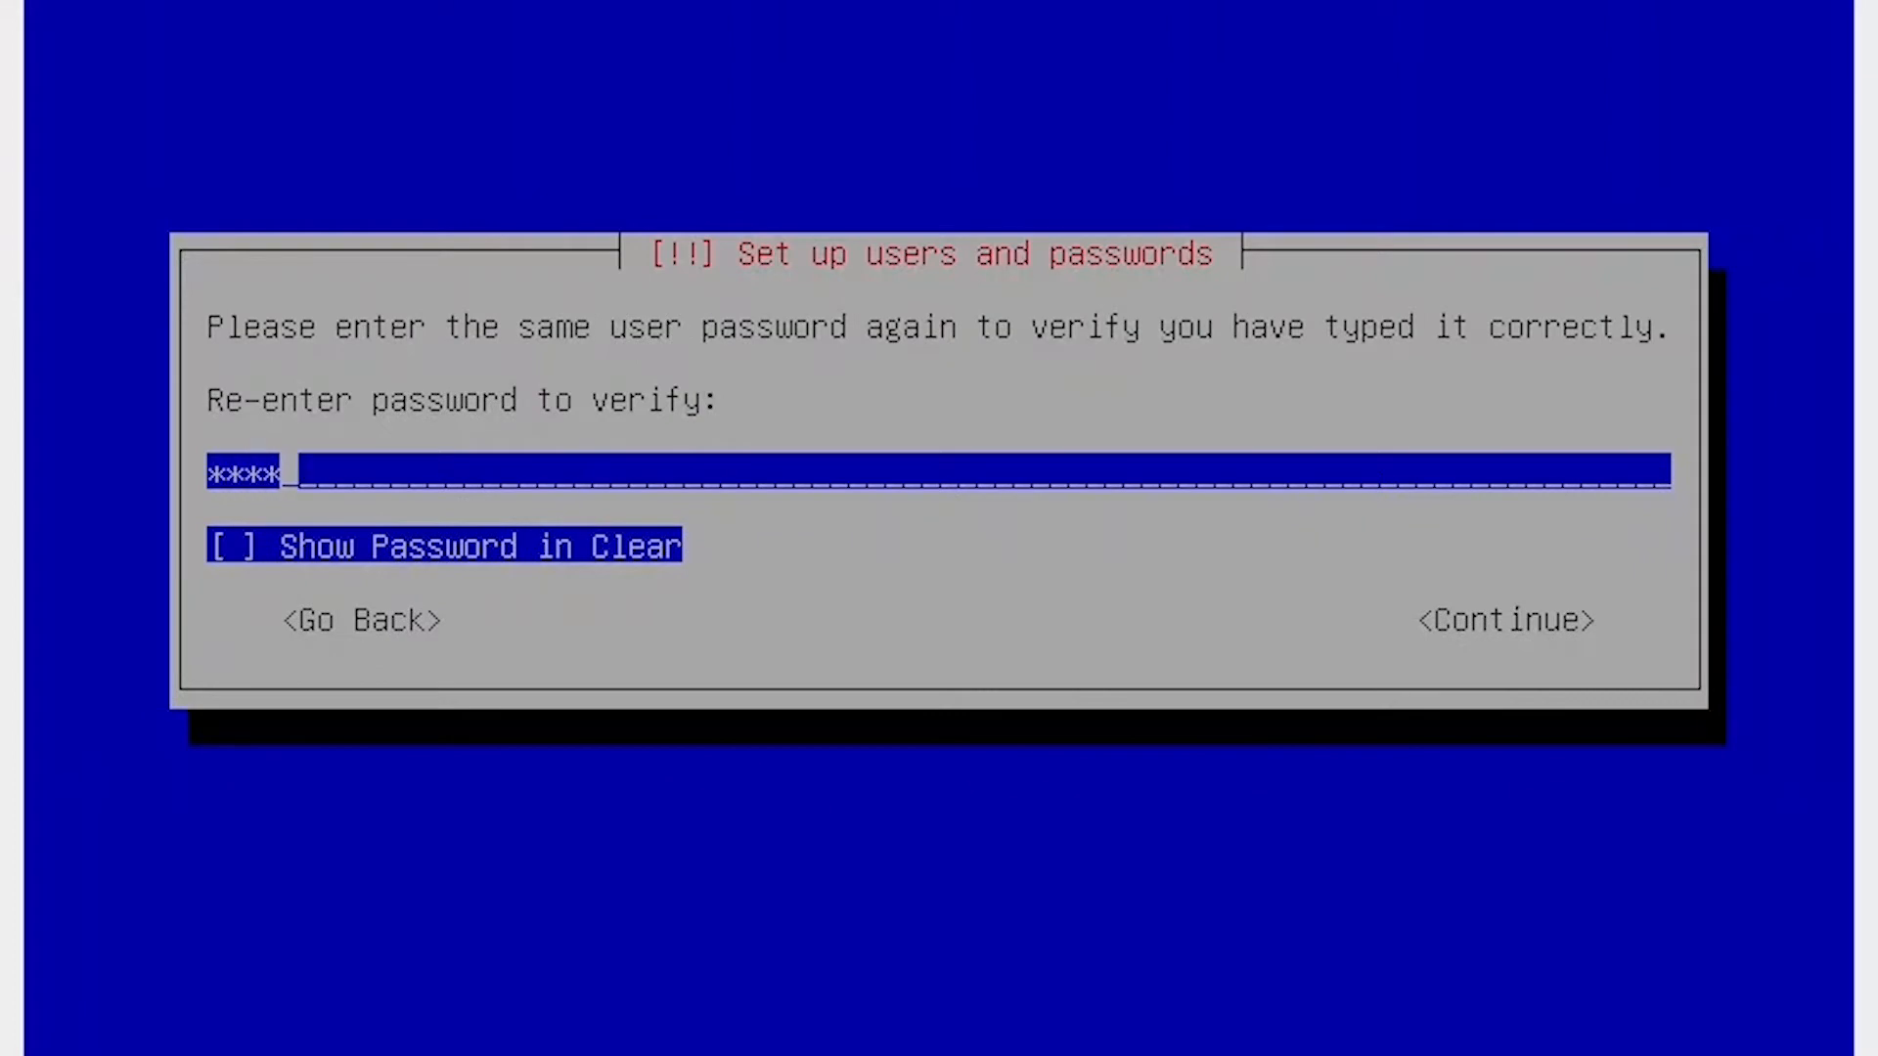
pyautogui.press('Return')
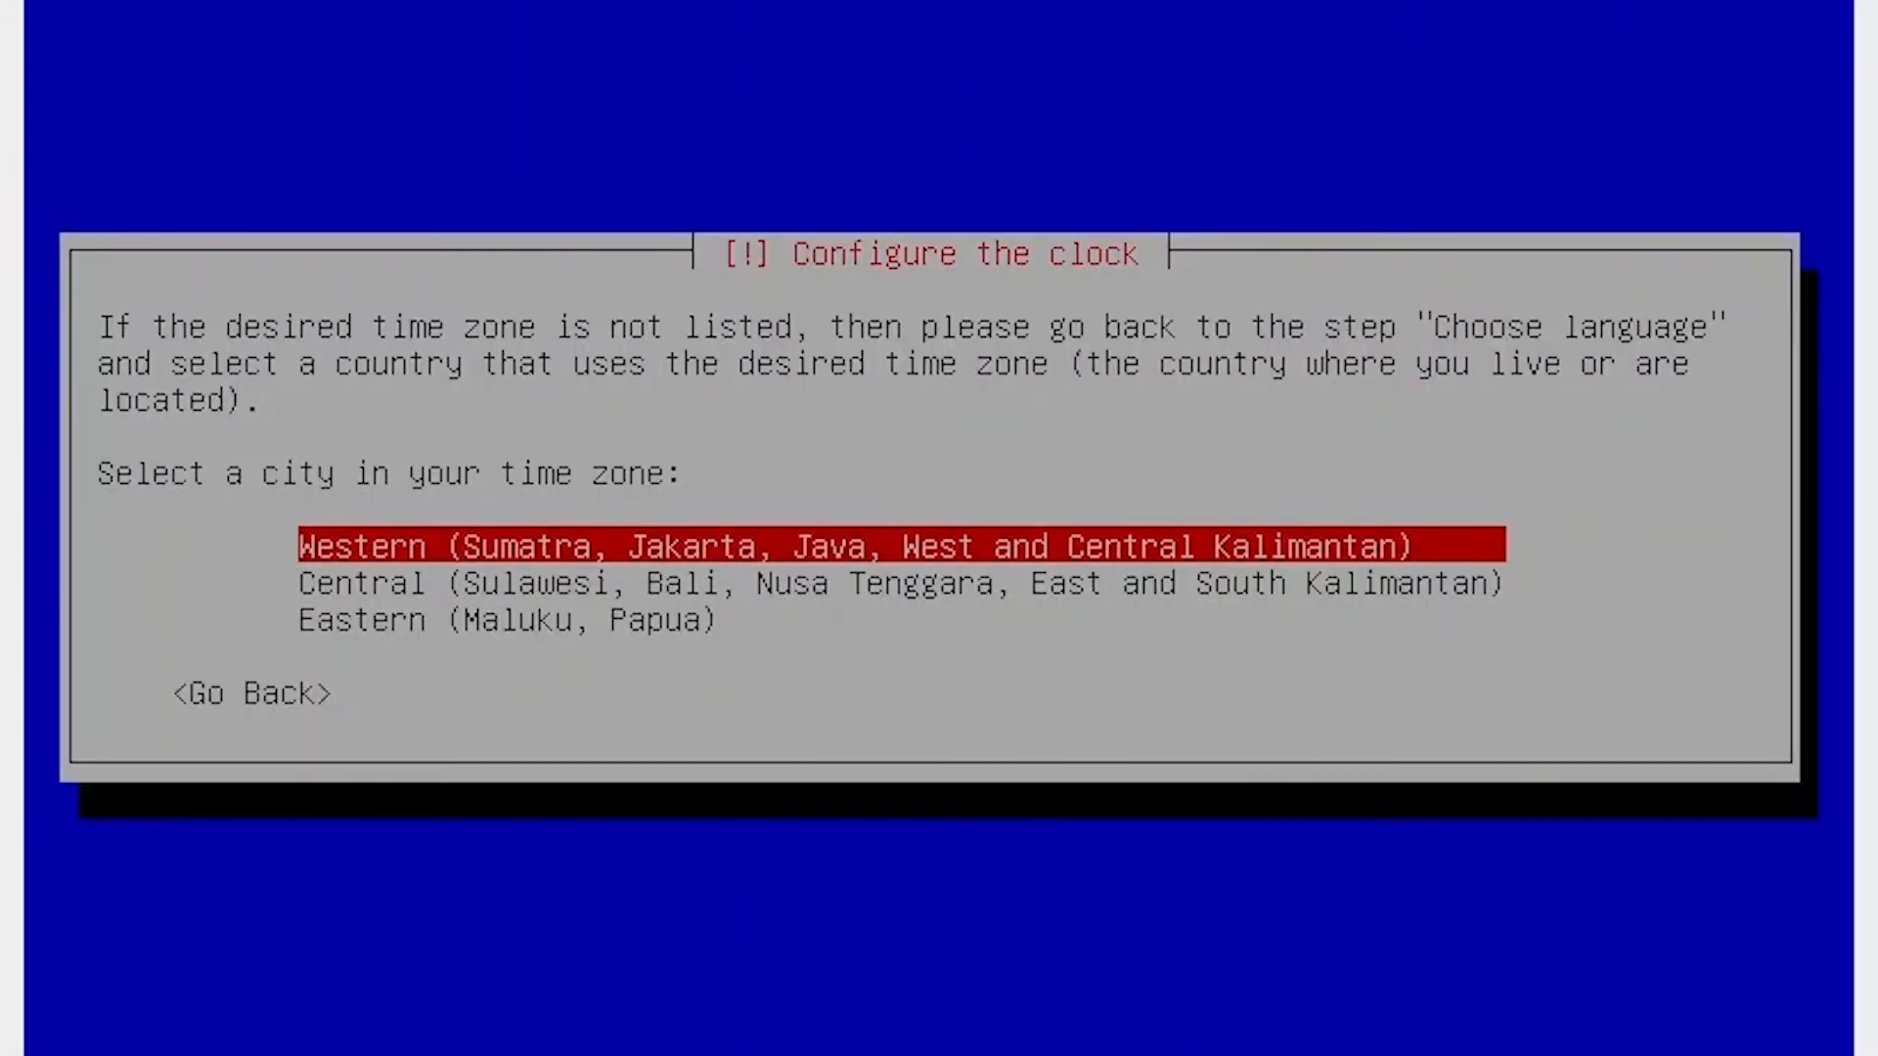
# Select the Western (Sumatra, Jakarta, Java) time zone.
pyautogui.press('Return')
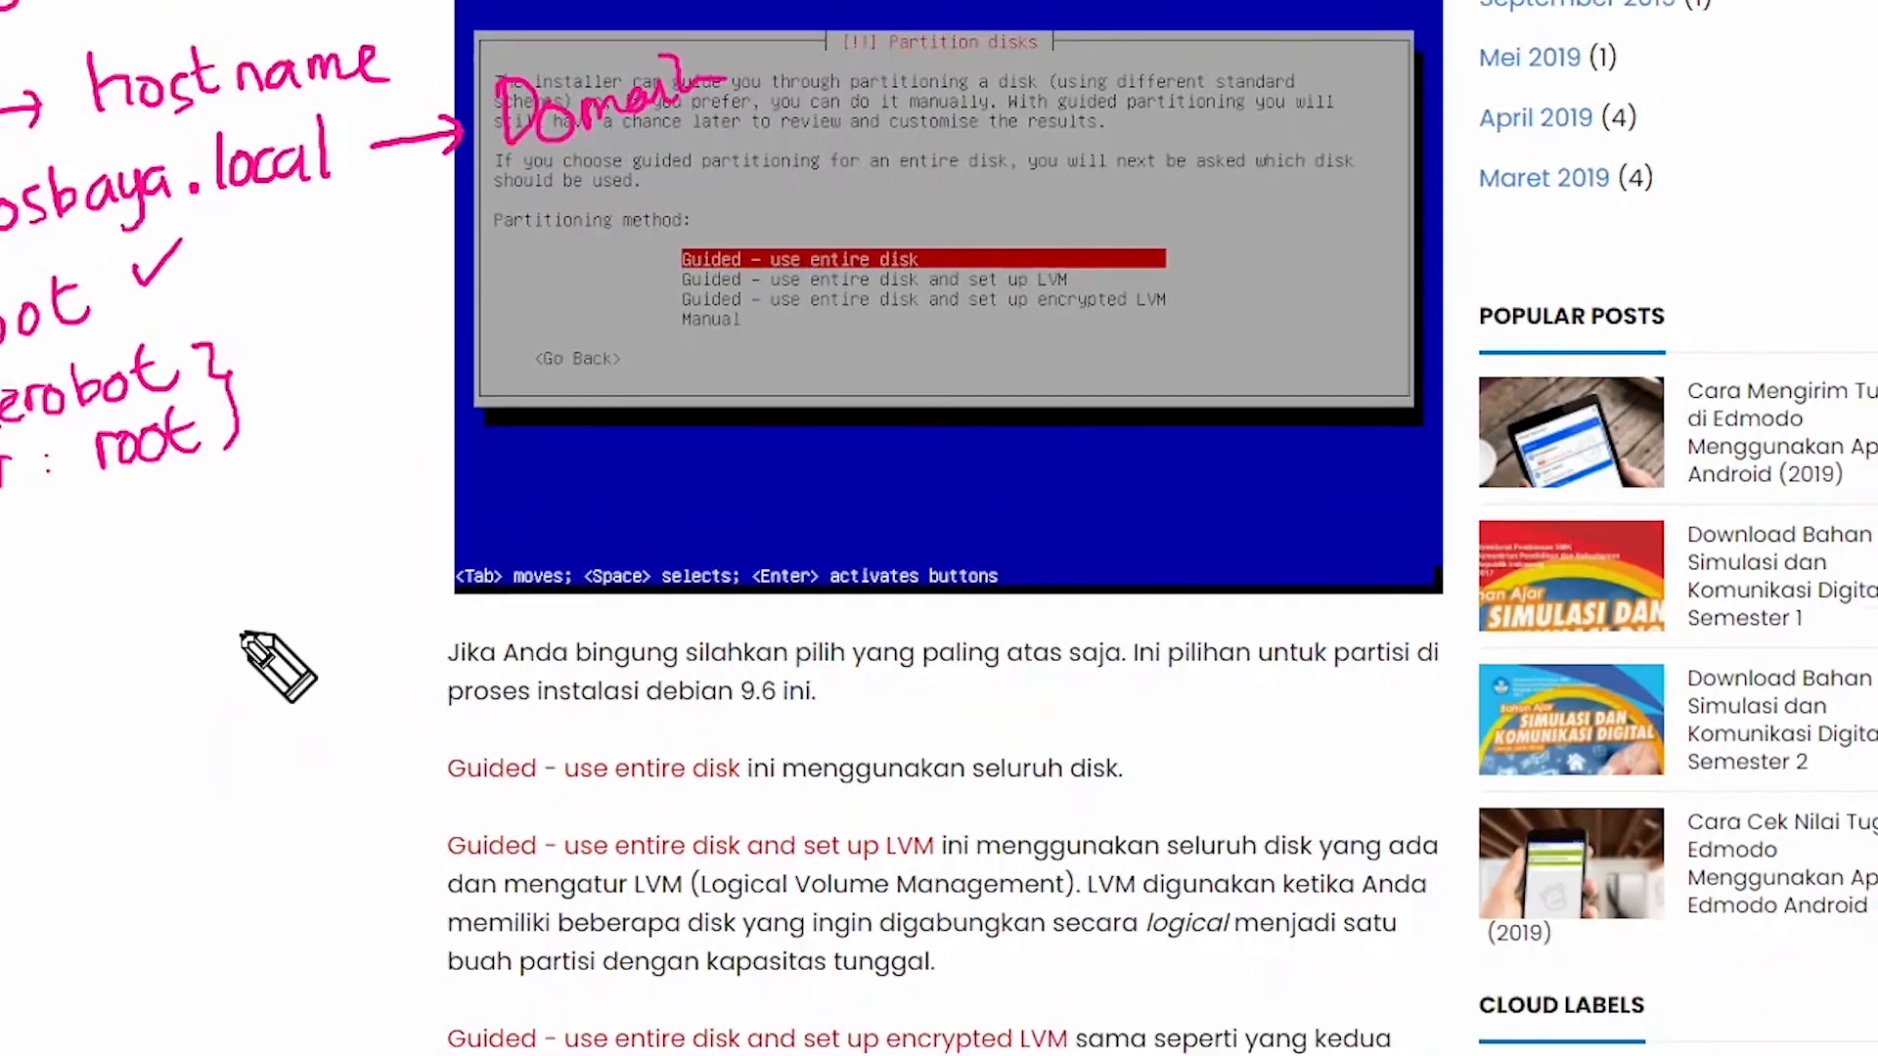
pyautogui.moveTo(193, 599)
pyautogui.mouseDown()
pyautogui.moveTo(207, 696)
pyautogui.moveTo(193, 690)
pyautogui.mouseUp()
pyautogui.moveTo(222, 735); pyautogui.dragTo(228, 797)
pyautogui.moveTo(207, 745)
pyautogui.mouseDown()
pyautogui.moveTo(287, 798)
pyautogui.moveTo(219, 806)
pyautogui.mouseUp()
pyautogui.moveTo(156, 555)
pyautogui.mouseDown()
pyautogui.moveTo(220, 812)
pyautogui.moveTo(274, 517)
pyautogui.moveTo(349, 821)
pyautogui.moveTo(231, 841)
pyautogui.moveTo(217, 801)
pyautogui.mouseUp()
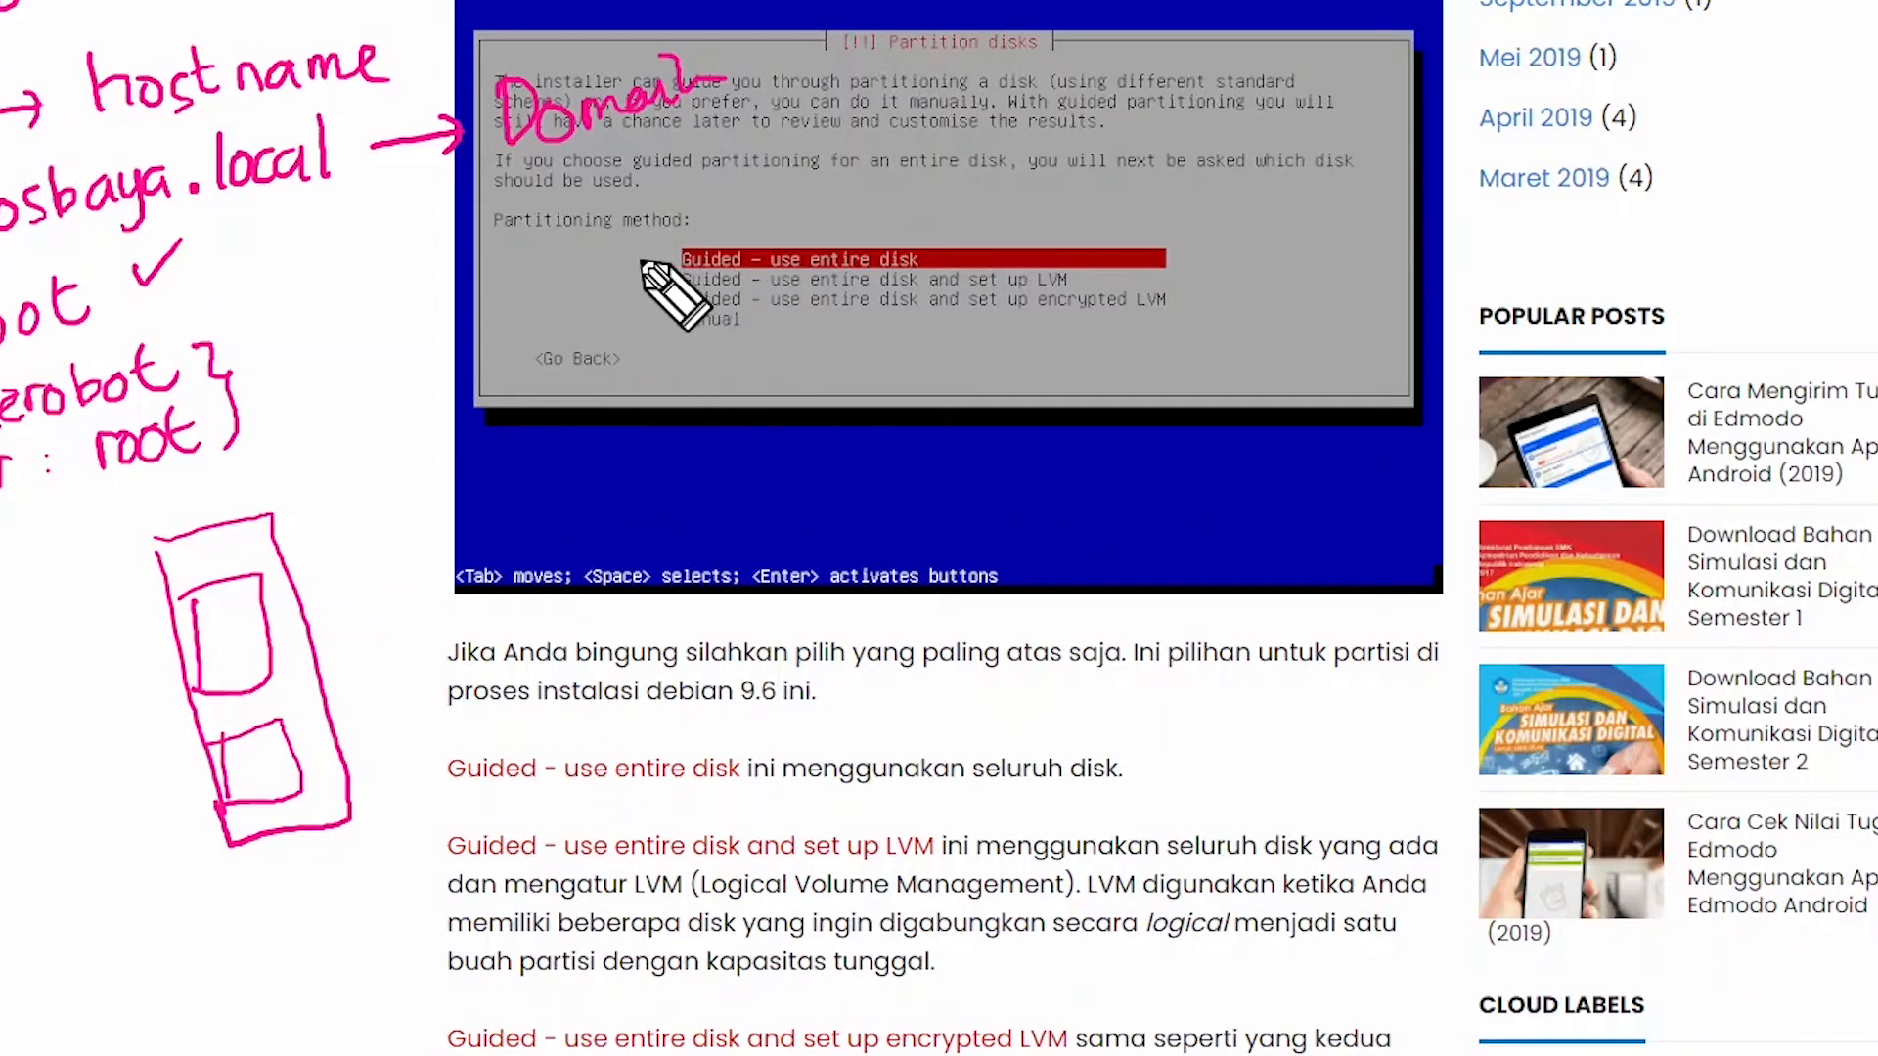
pyautogui.moveTo(637, 244); pyautogui.dragTo(675, 225)
pyautogui.moveTo(683, 334); pyautogui.dragTo(741, 332)
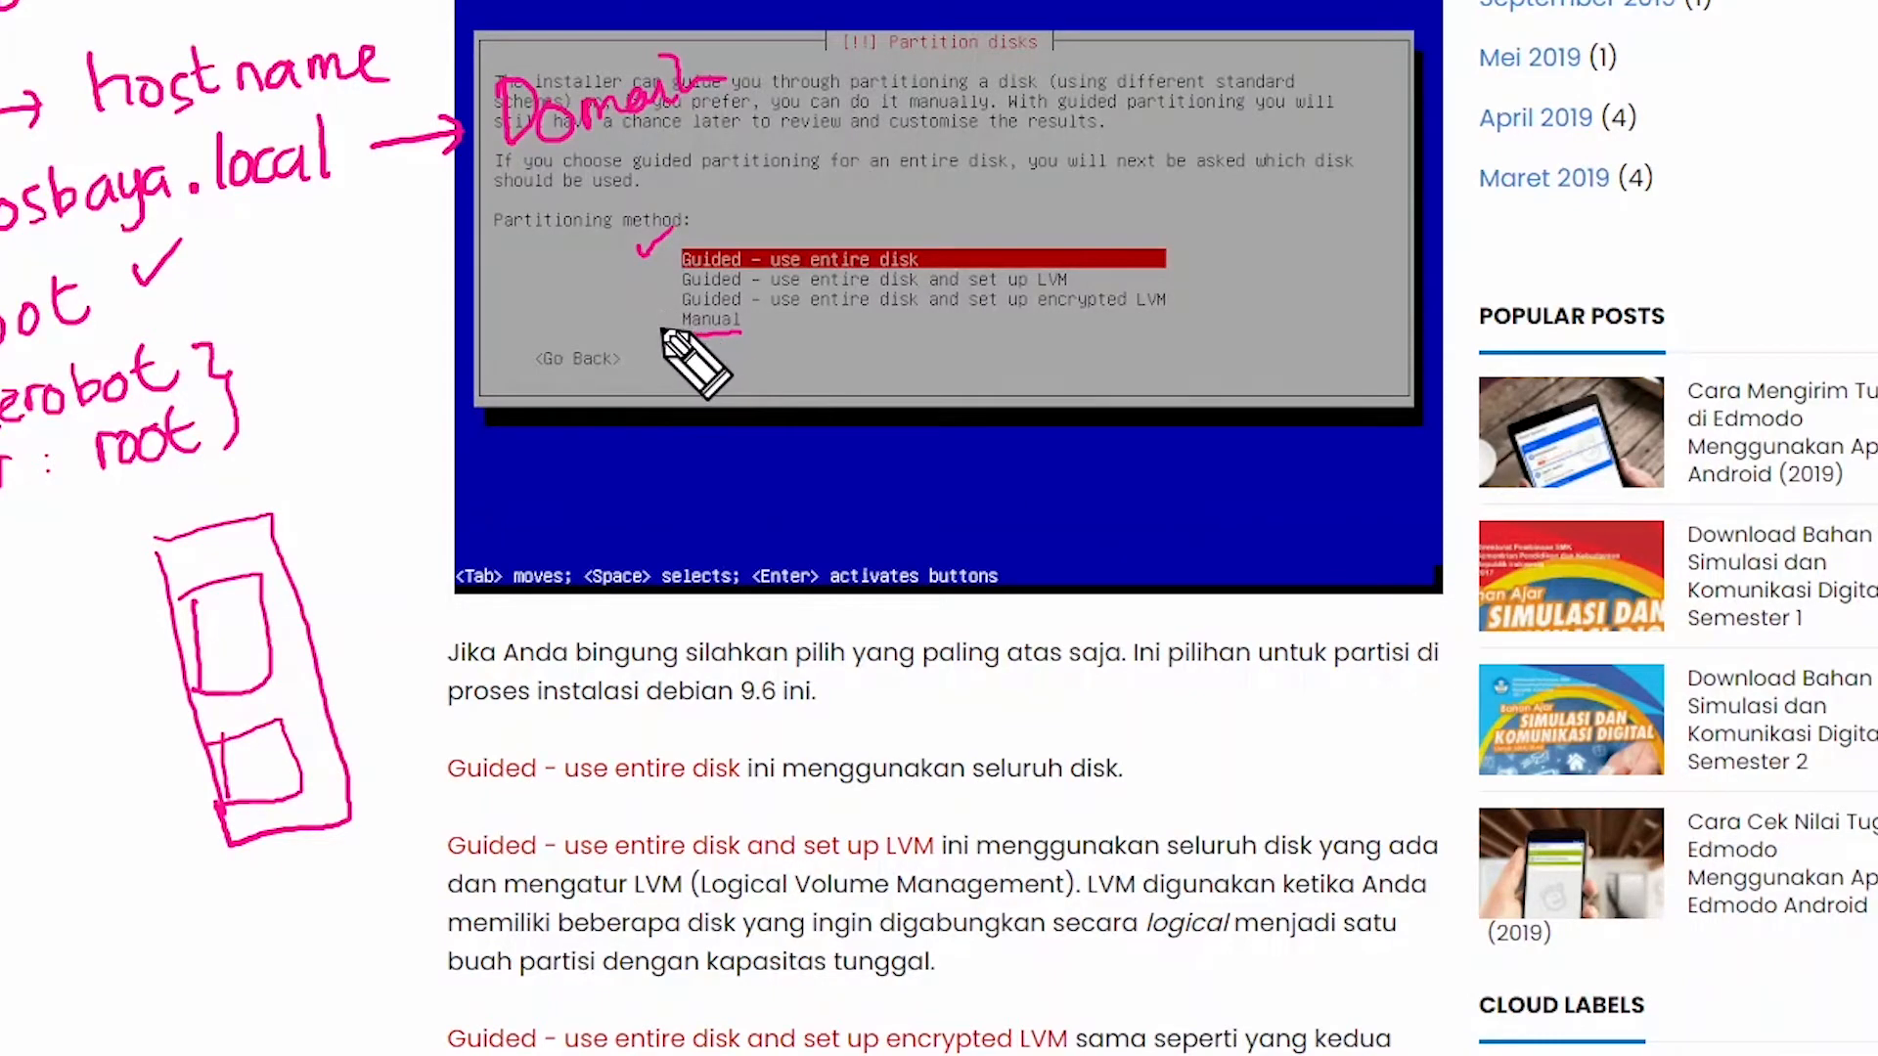
pyautogui.moveTo(666, 311)
pyautogui.mouseDown()
pyautogui.moveTo(698, 335)
pyautogui.moveTo(756, 291)
pyautogui.moveTo(748, 335)
pyautogui.moveTo(773, 375)
pyautogui.moveTo(748, 472)
pyautogui.mouseUp()
pyautogui.moveTo(800, 407); pyautogui.dragTo(944, 425)
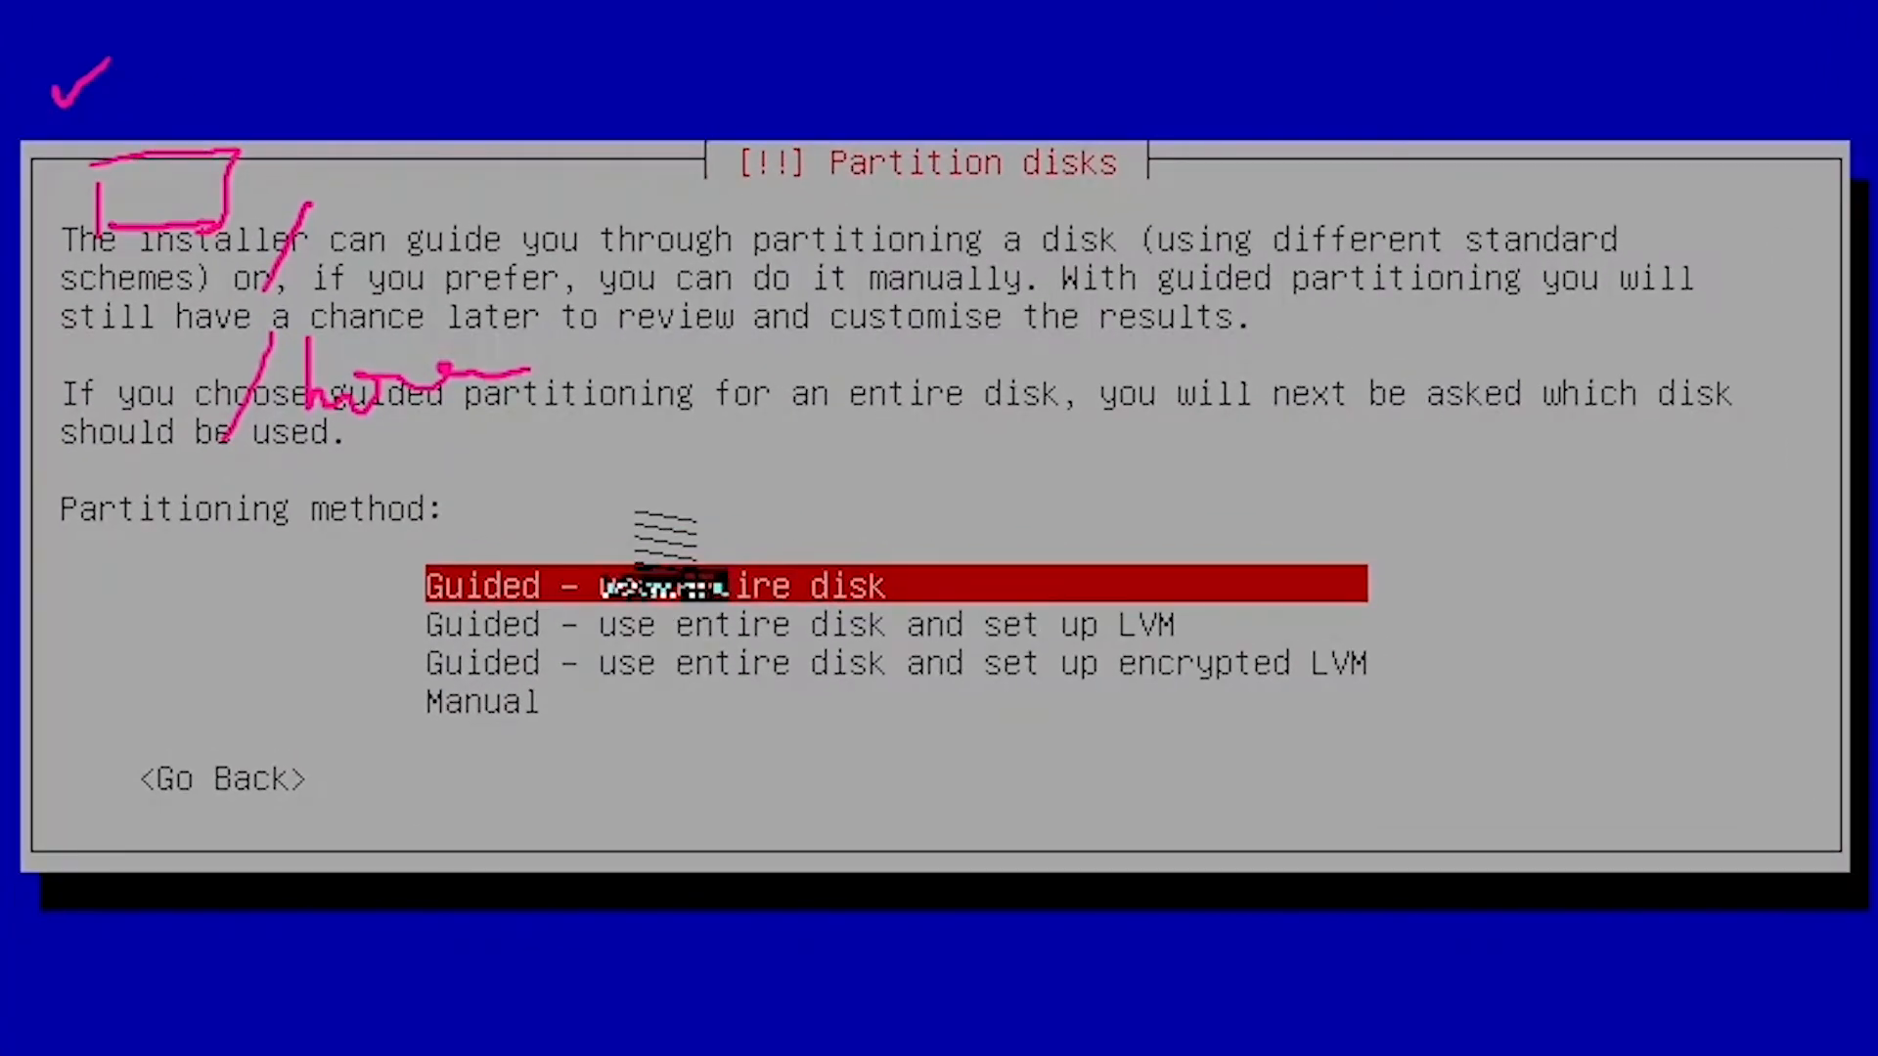
# Partition the whole of sda with all files in one partition: 7.6 GB ext4 root and 1.0 GB swap.
pyautogui.press('Return')
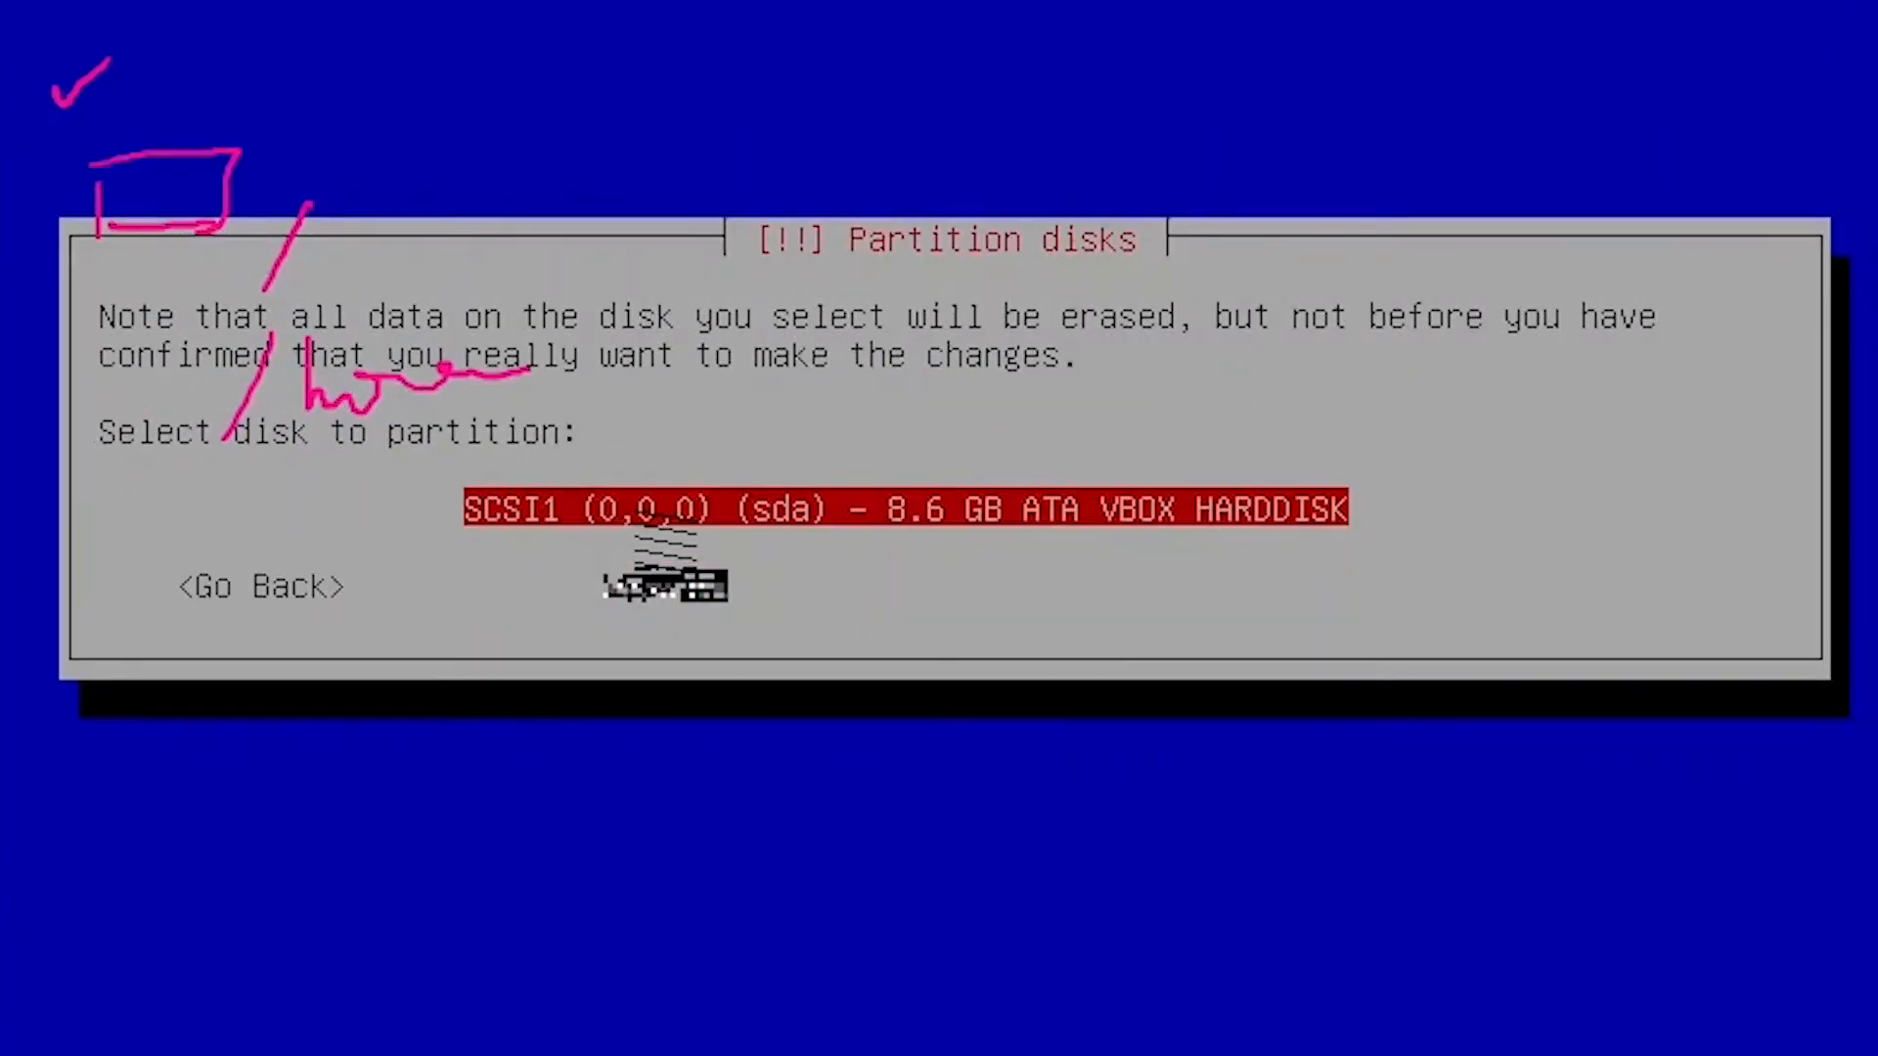
pyautogui.press('Return')
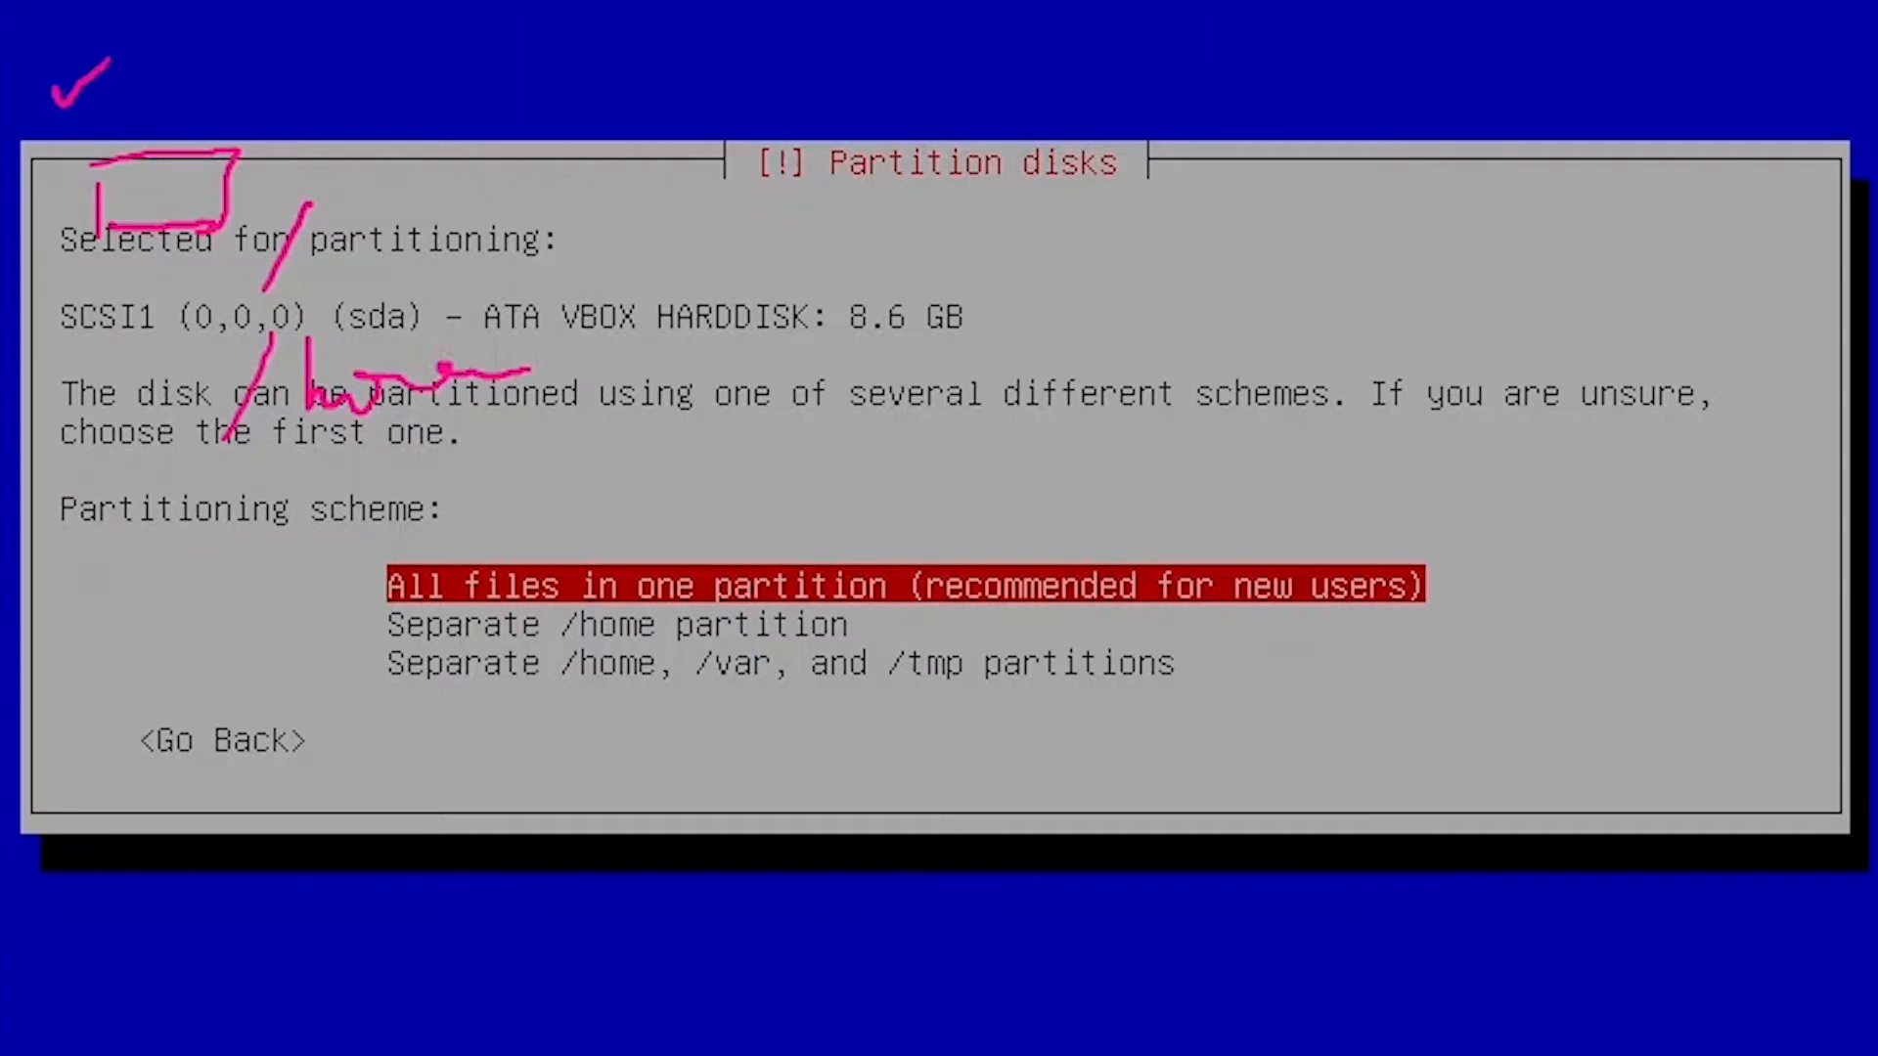
pyautogui.press('Down')
pyautogui.press('Down')
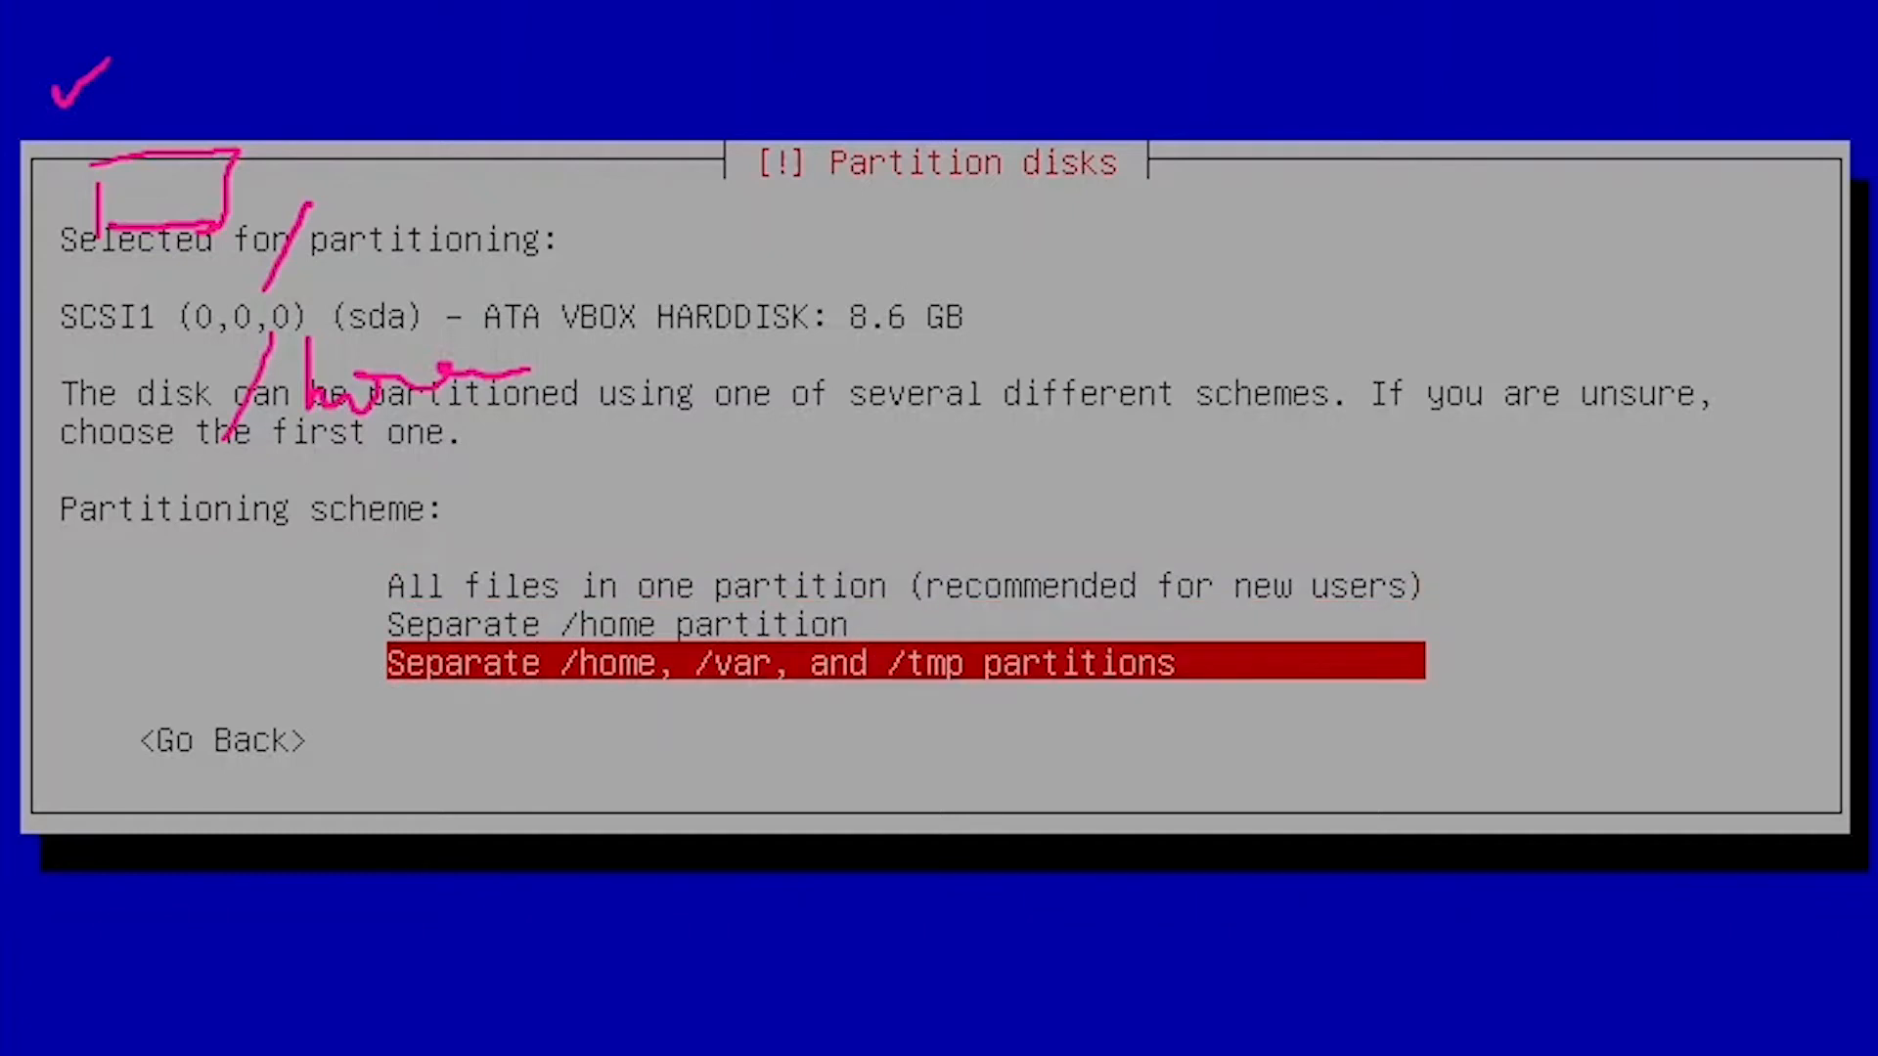
pyautogui.press('Up')
pyautogui.press('Up')
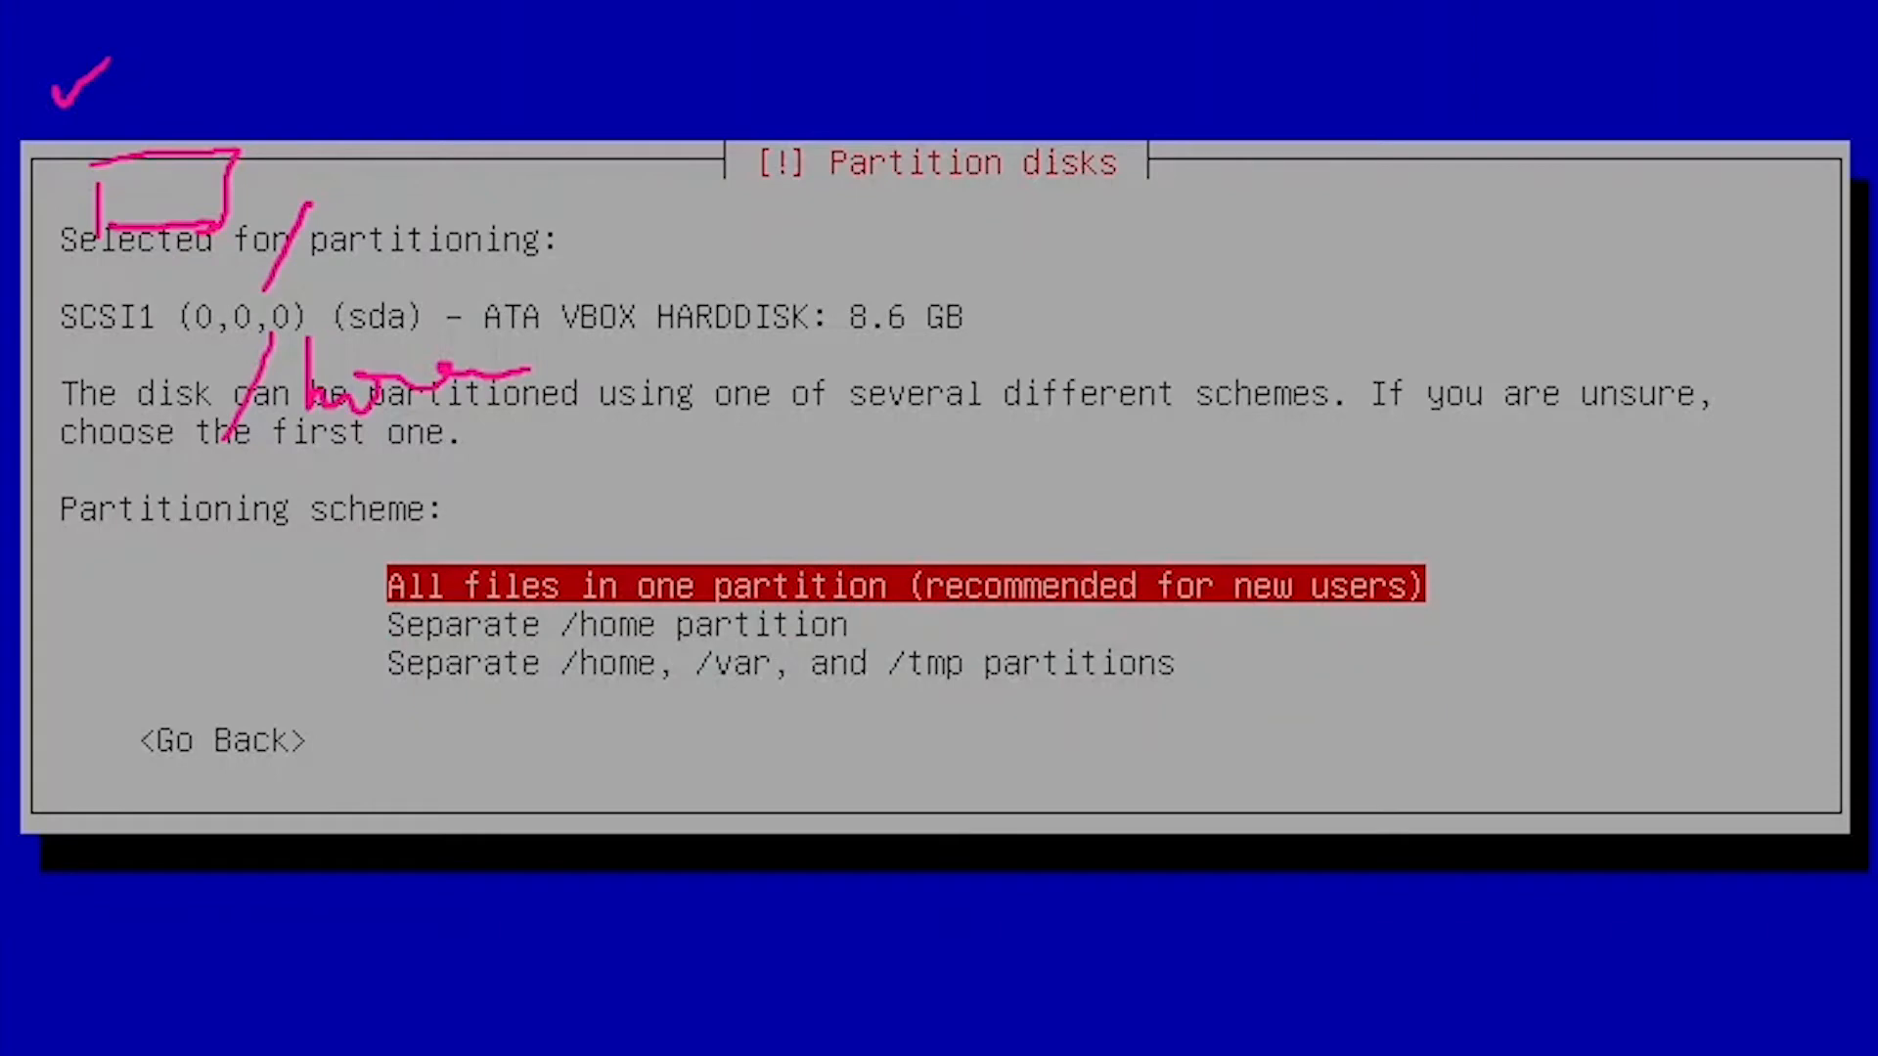
pyautogui.press('Return')
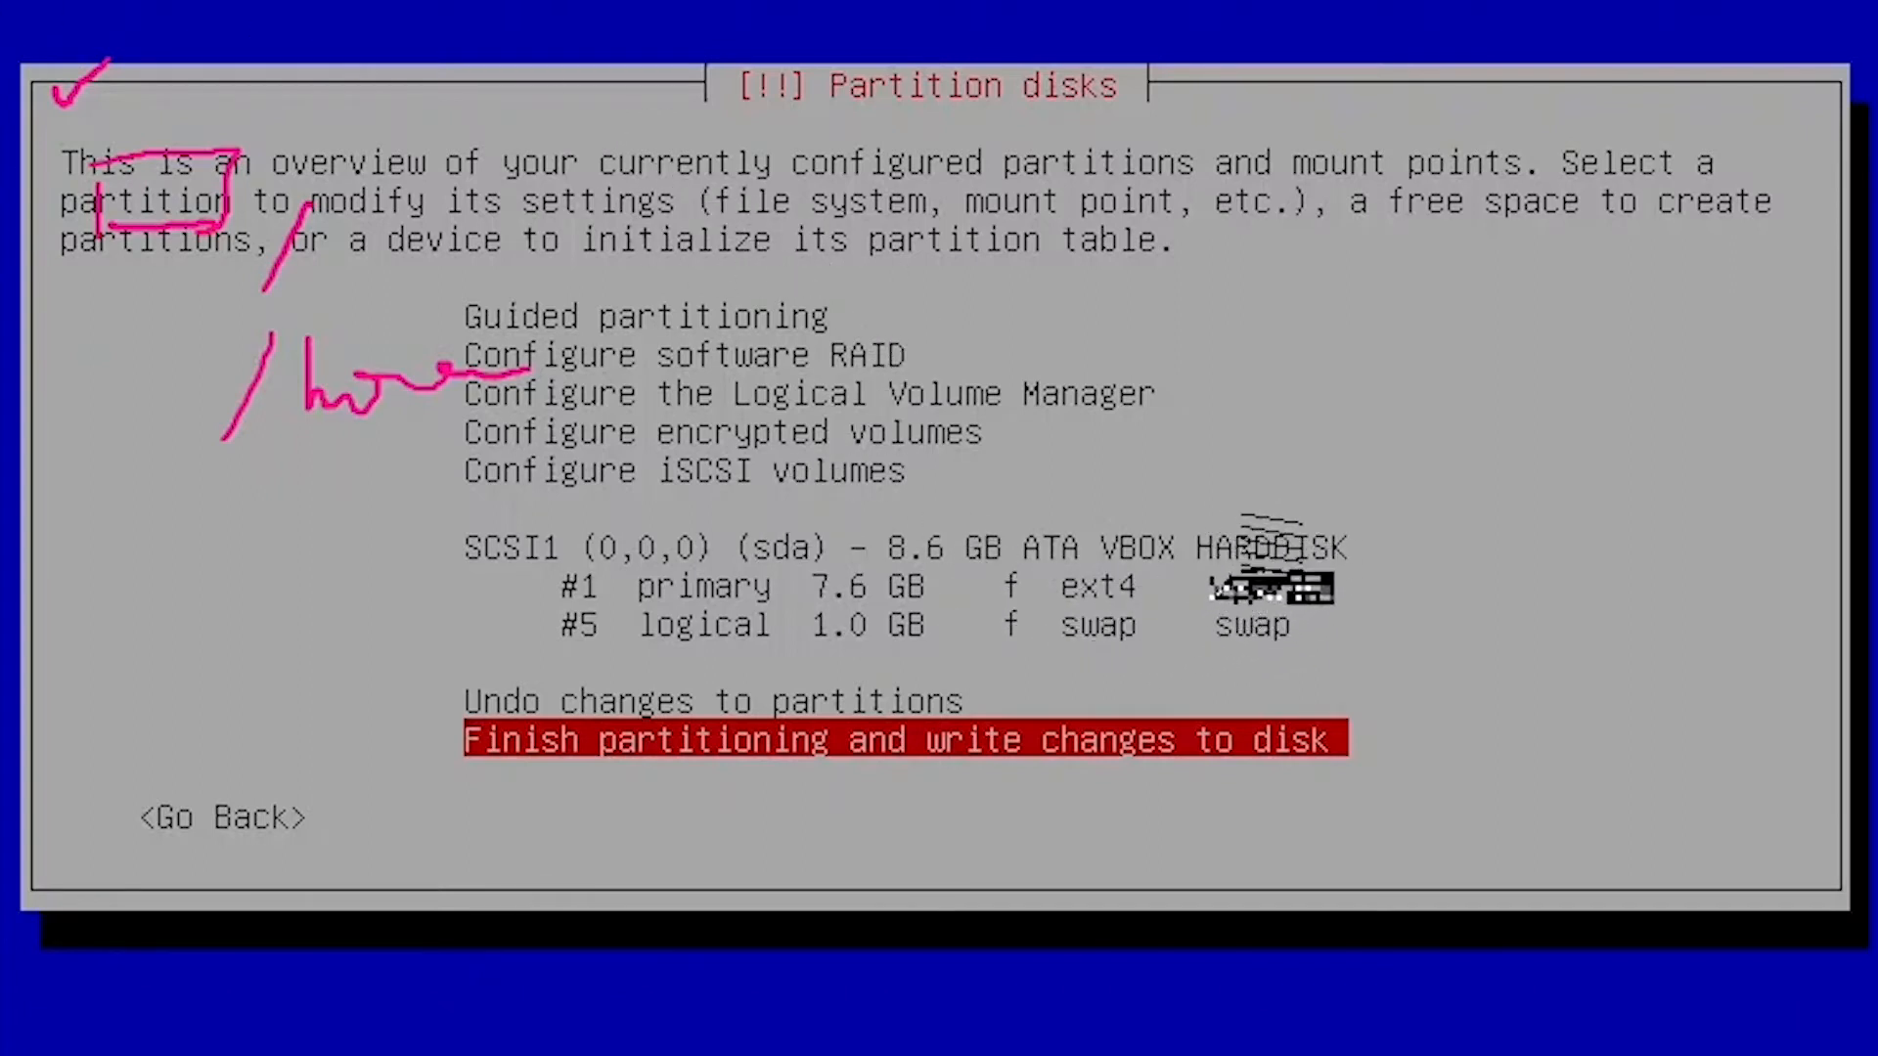
# Finish partitioning and bring up the summary of ext4 and swap changes to write.
pyautogui.moveTo(1255, 536)
pyautogui.mouseDown()
pyautogui.moveTo(1227, 545)
pyautogui.moveTo(1223, 626)
pyautogui.moveTo(1240, 535)
pyautogui.mouseUp()
pyautogui.moveTo(1079, 601); pyautogui.dragTo(1153, 606)
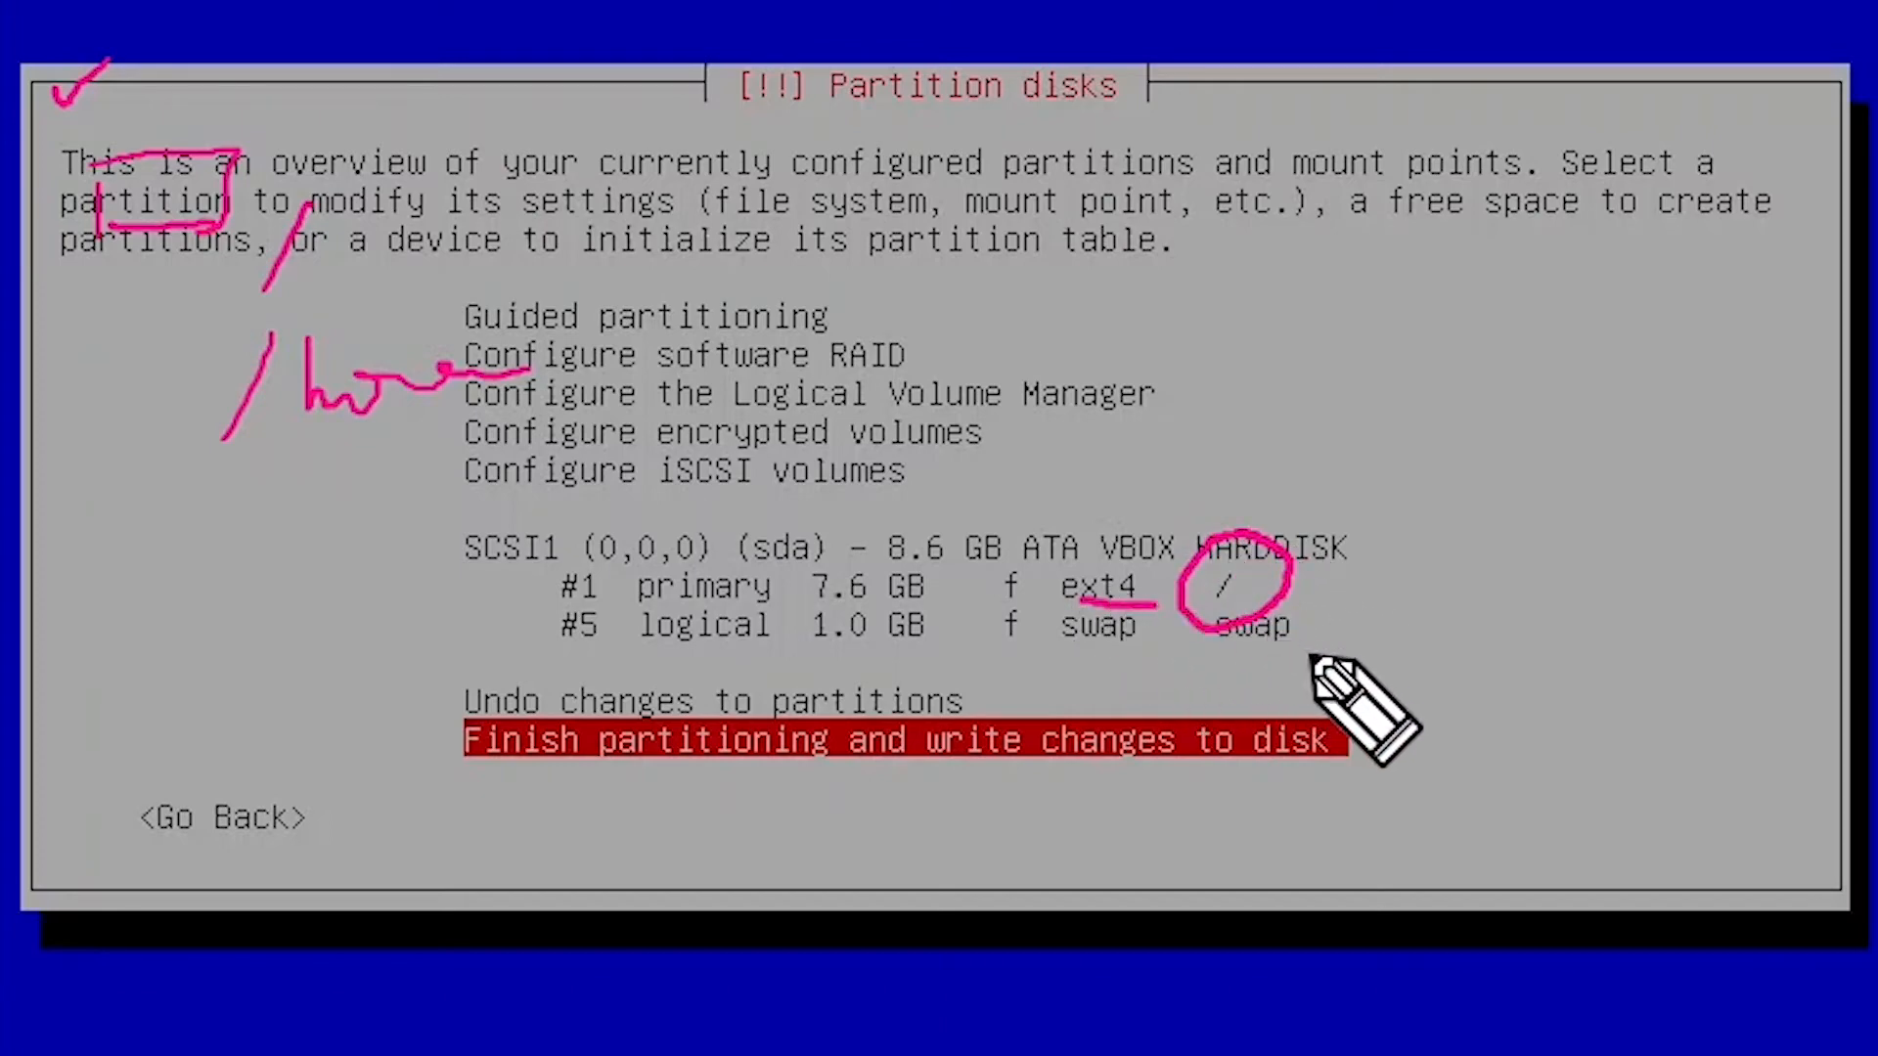
pyautogui.moveTo(1062, 660); pyautogui.dragTo(1123, 654)
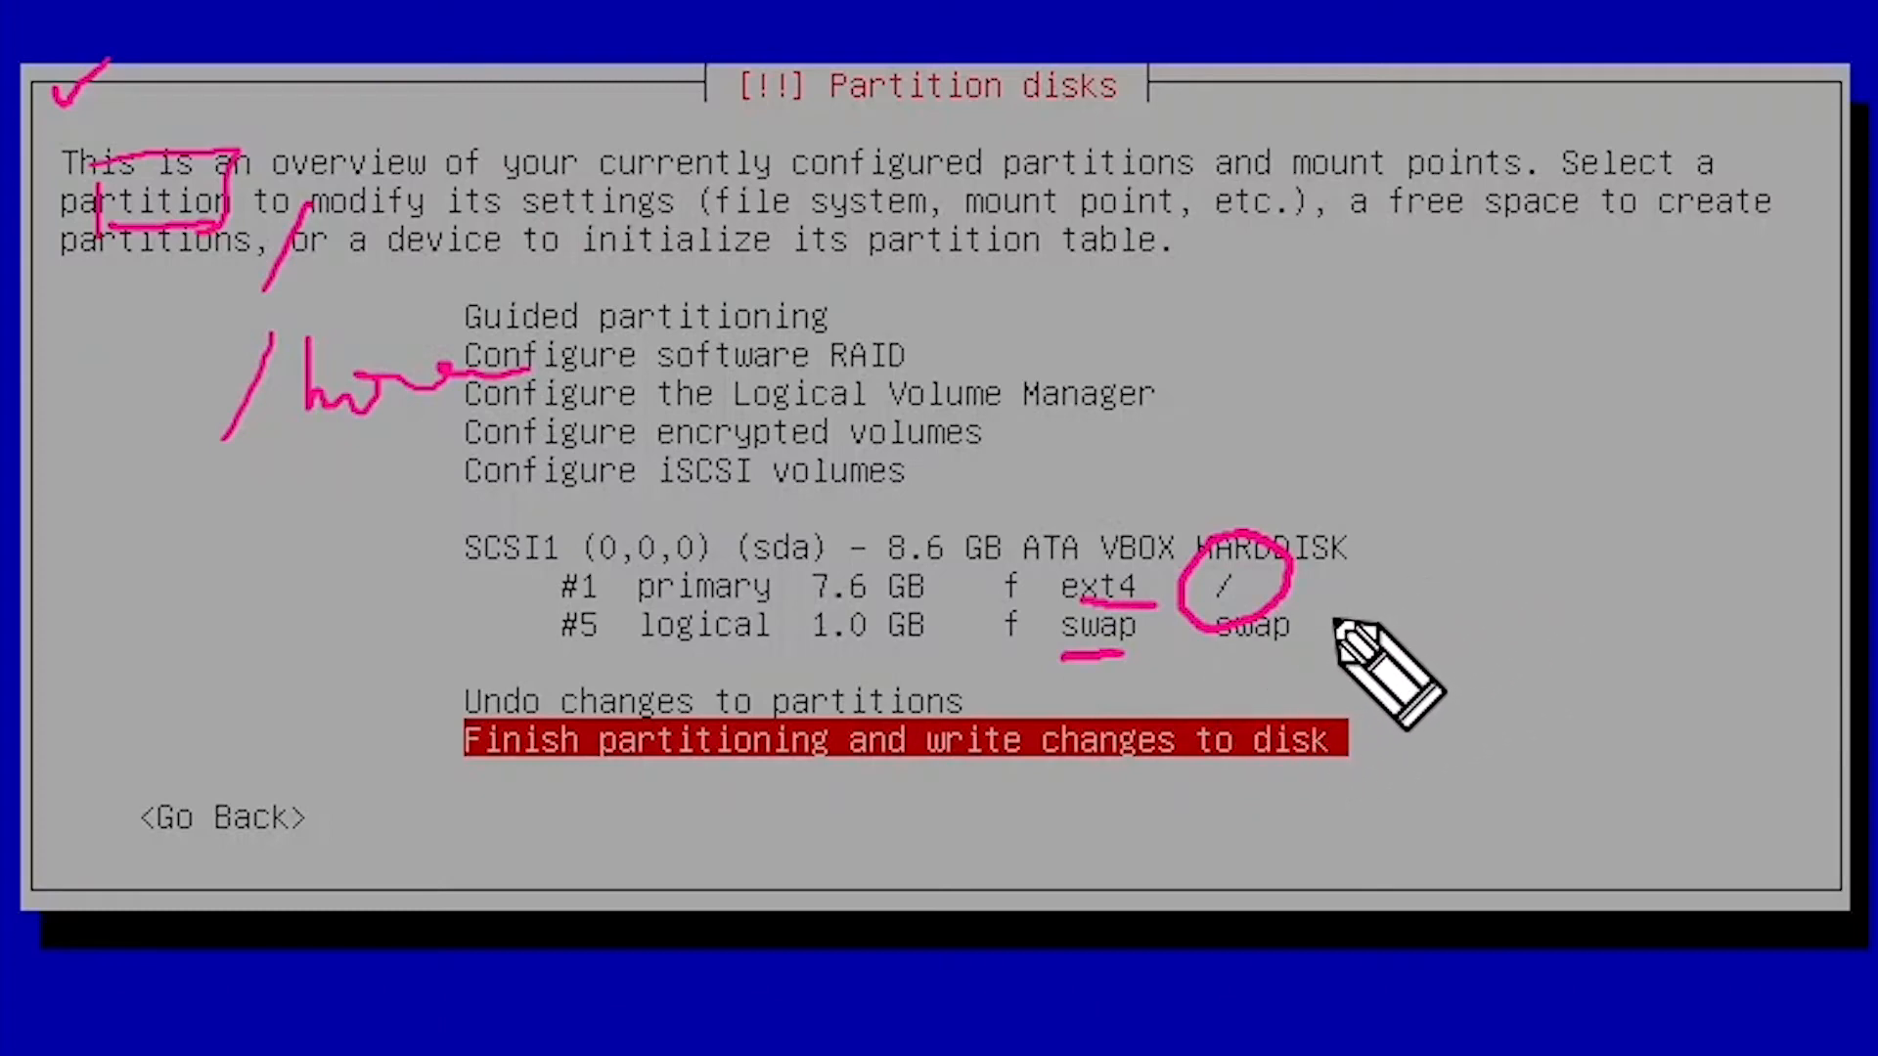
pyautogui.moveTo(1501, 318); pyautogui.dragTo(1448, 403)
pyautogui.moveTo(1488, 342)
pyautogui.mouseDown()
pyautogui.moveTo(1535, 391)
pyautogui.moveTo(1555, 342)
pyautogui.moveTo(1565, 401)
pyautogui.mouseUp()
pyautogui.moveTo(1593, 348)
pyautogui.mouseDown()
pyautogui.moveTo(1602, 401)
pyautogui.moveTo(1602, 378)
pyautogui.mouseUp()
pyautogui.moveTo(1626, 352)
pyautogui.mouseDown()
pyautogui.moveTo(1627, 425)
pyautogui.moveTo(1620, 393)
pyautogui.mouseUp()
pyautogui.moveTo(1678, 284)
pyautogui.mouseDown()
pyautogui.moveTo(1508, 243)
pyautogui.moveTo(1540, 293)
pyautogui.mouseUp()
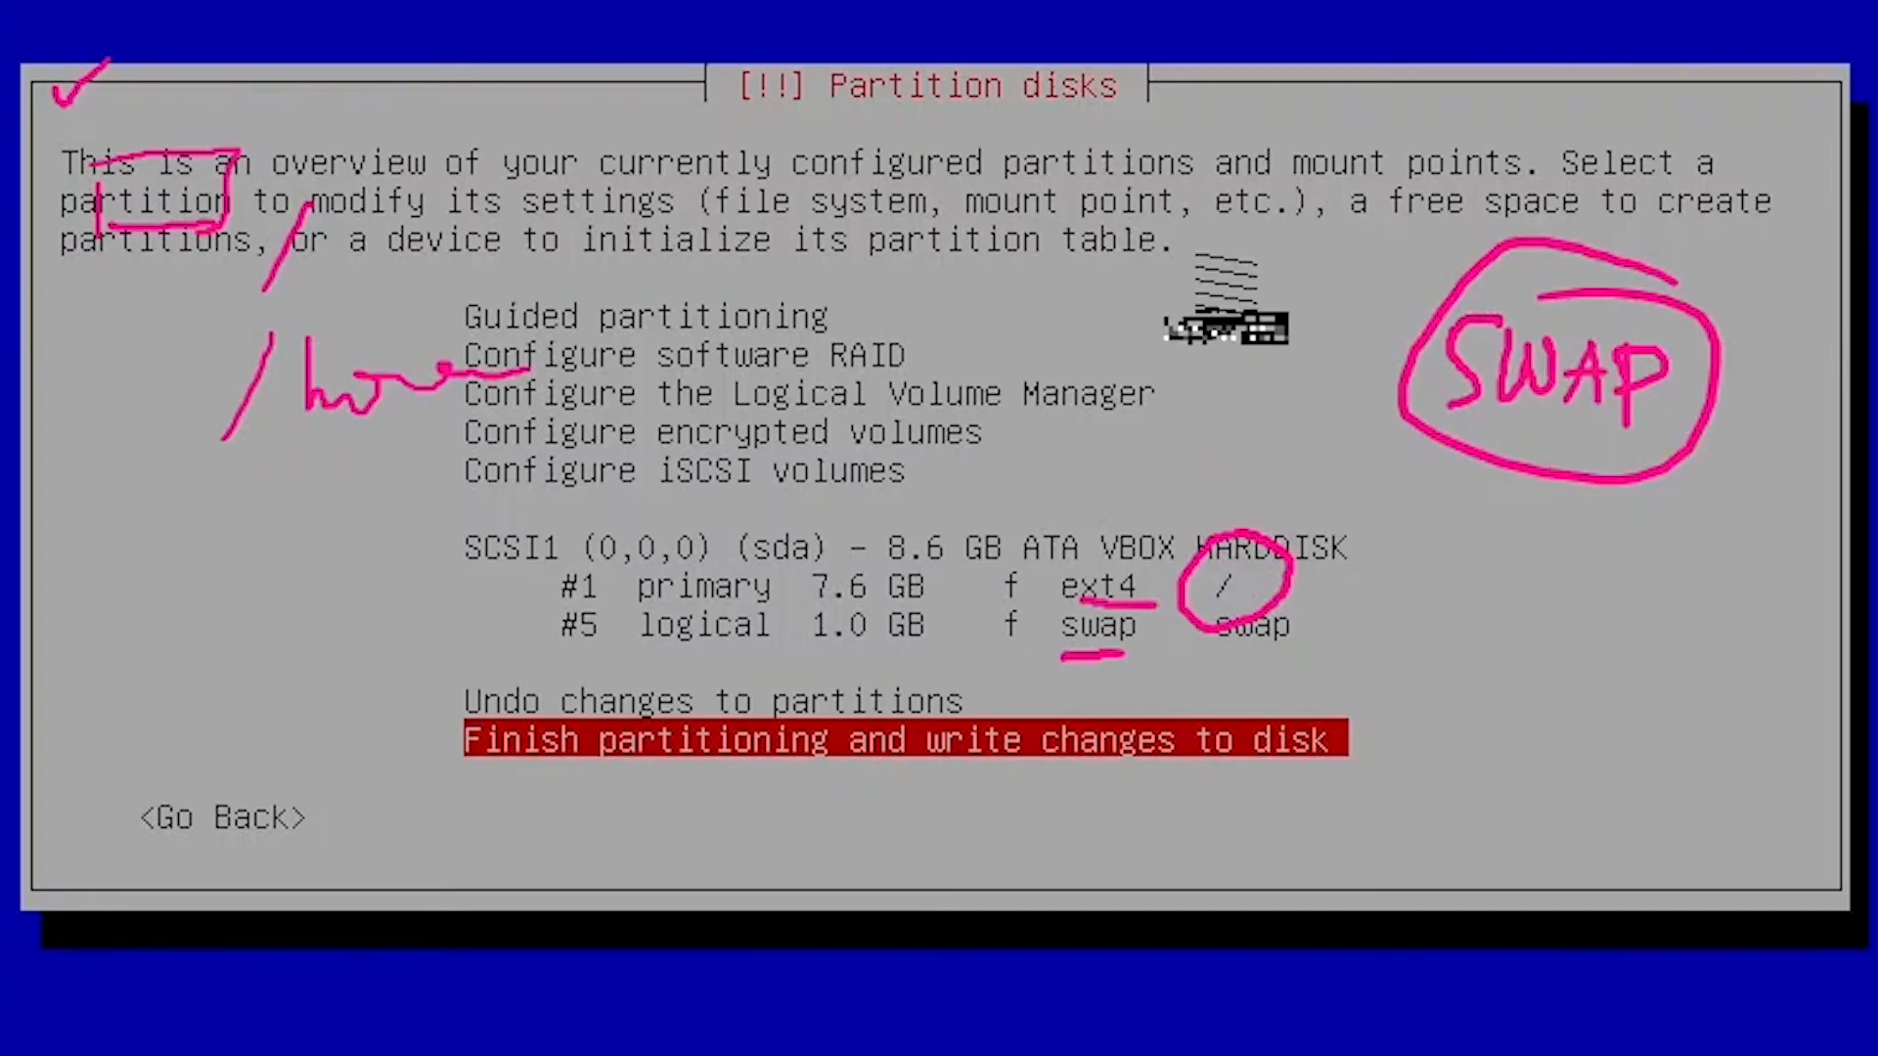
pyautogui.press('Return')
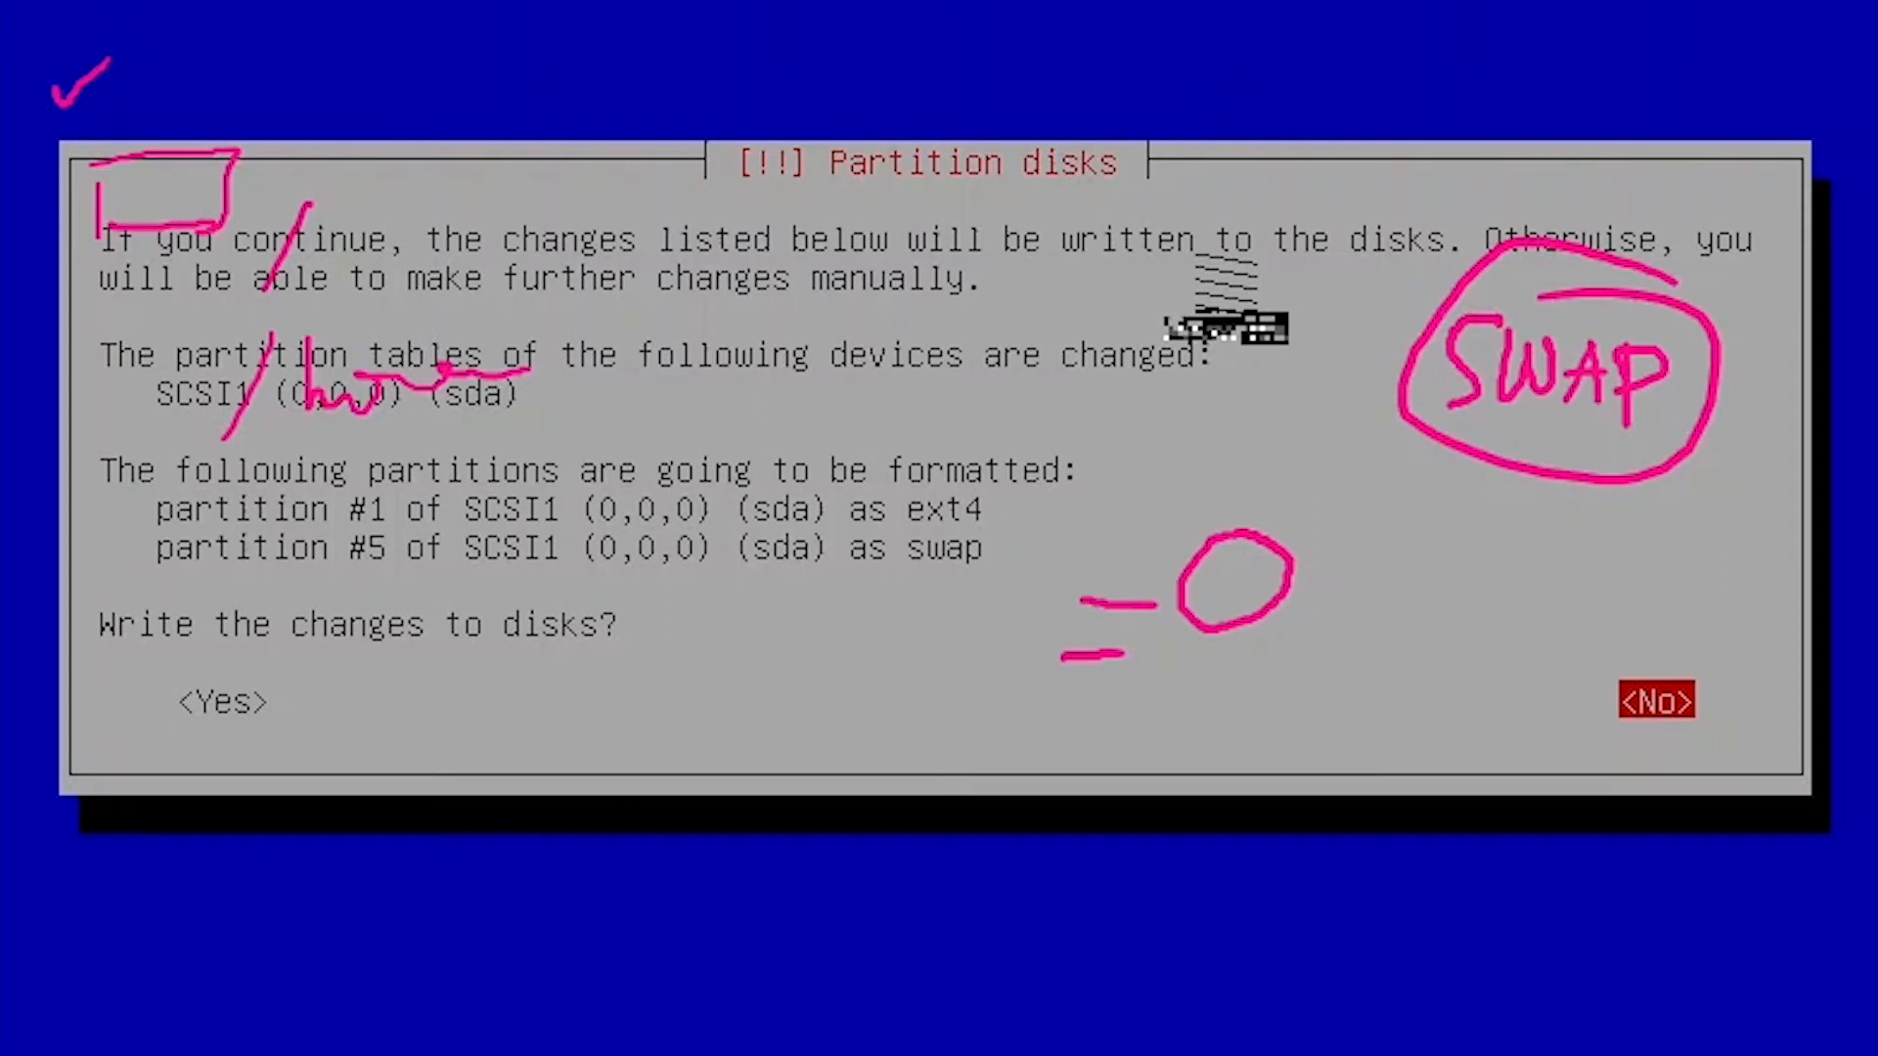
# Approve writing the changes so partition #1 is formatted ext4 and #5 as swap.
pyautogui.press('Escape')
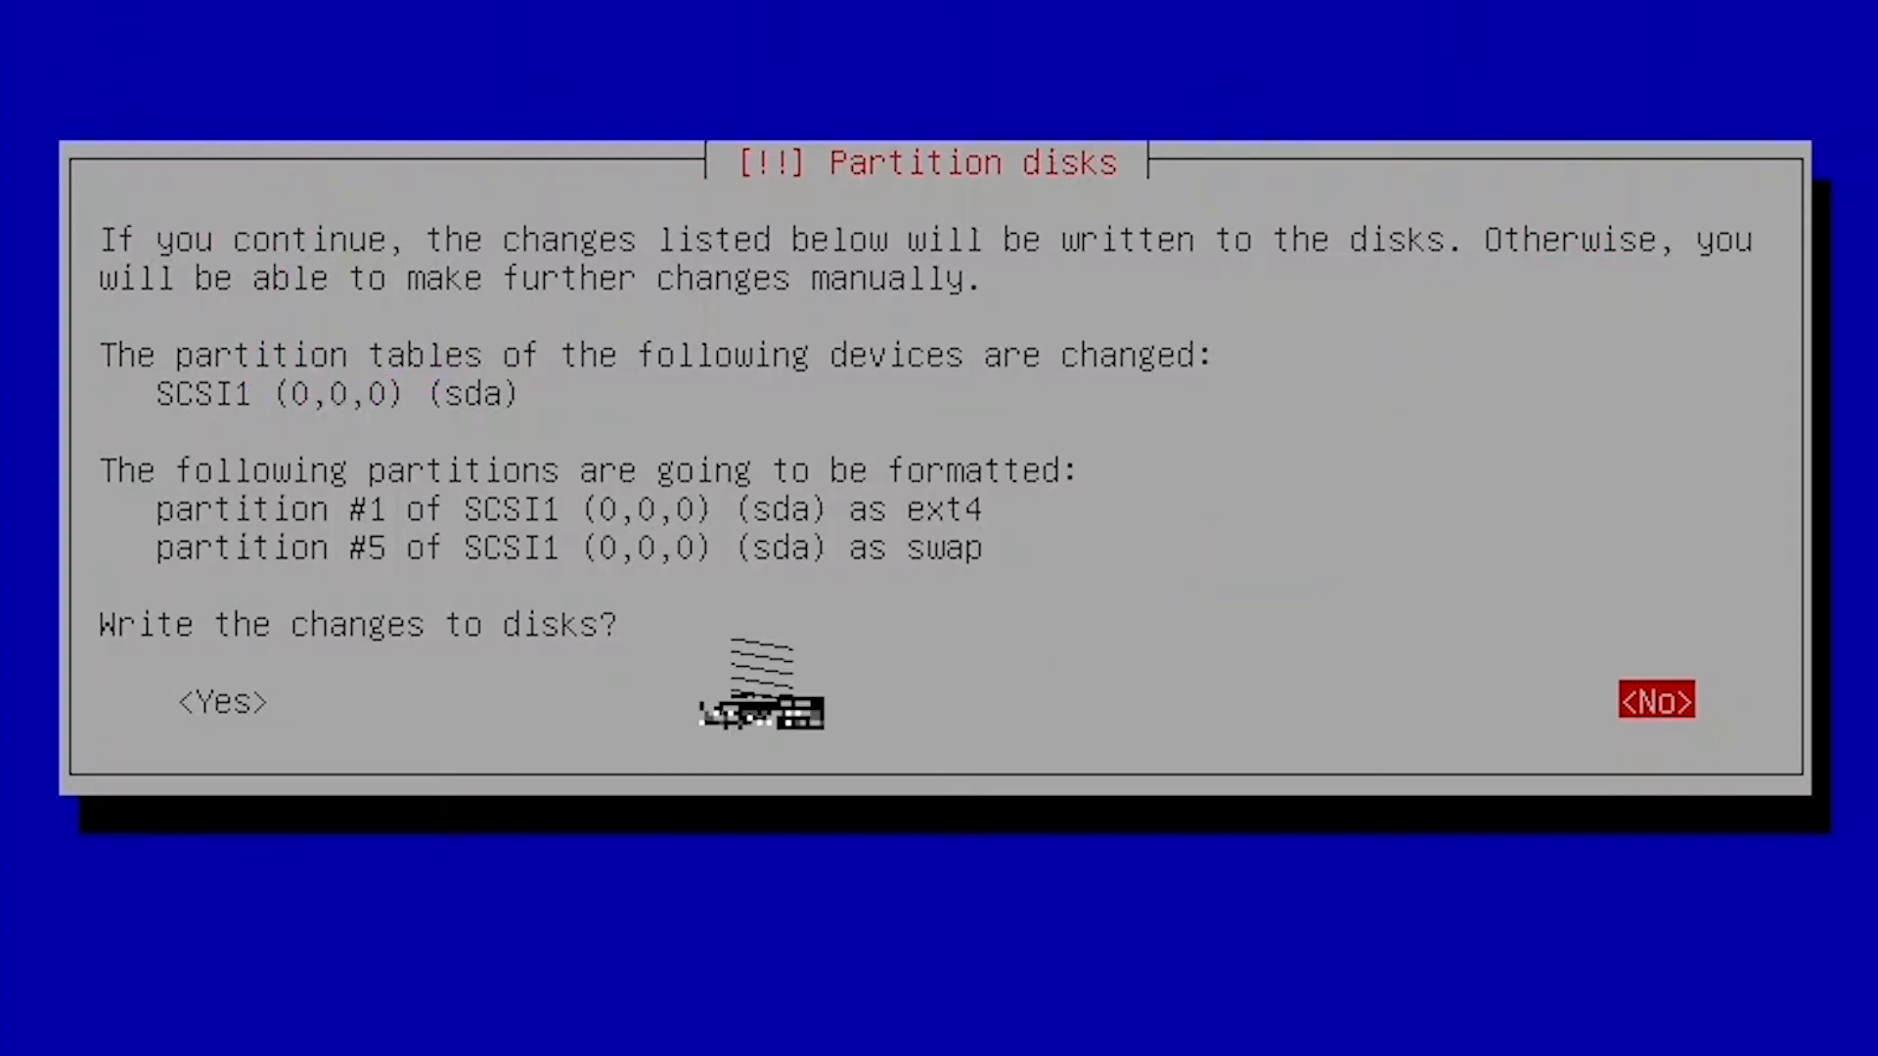
pyautogui.press('Tab')
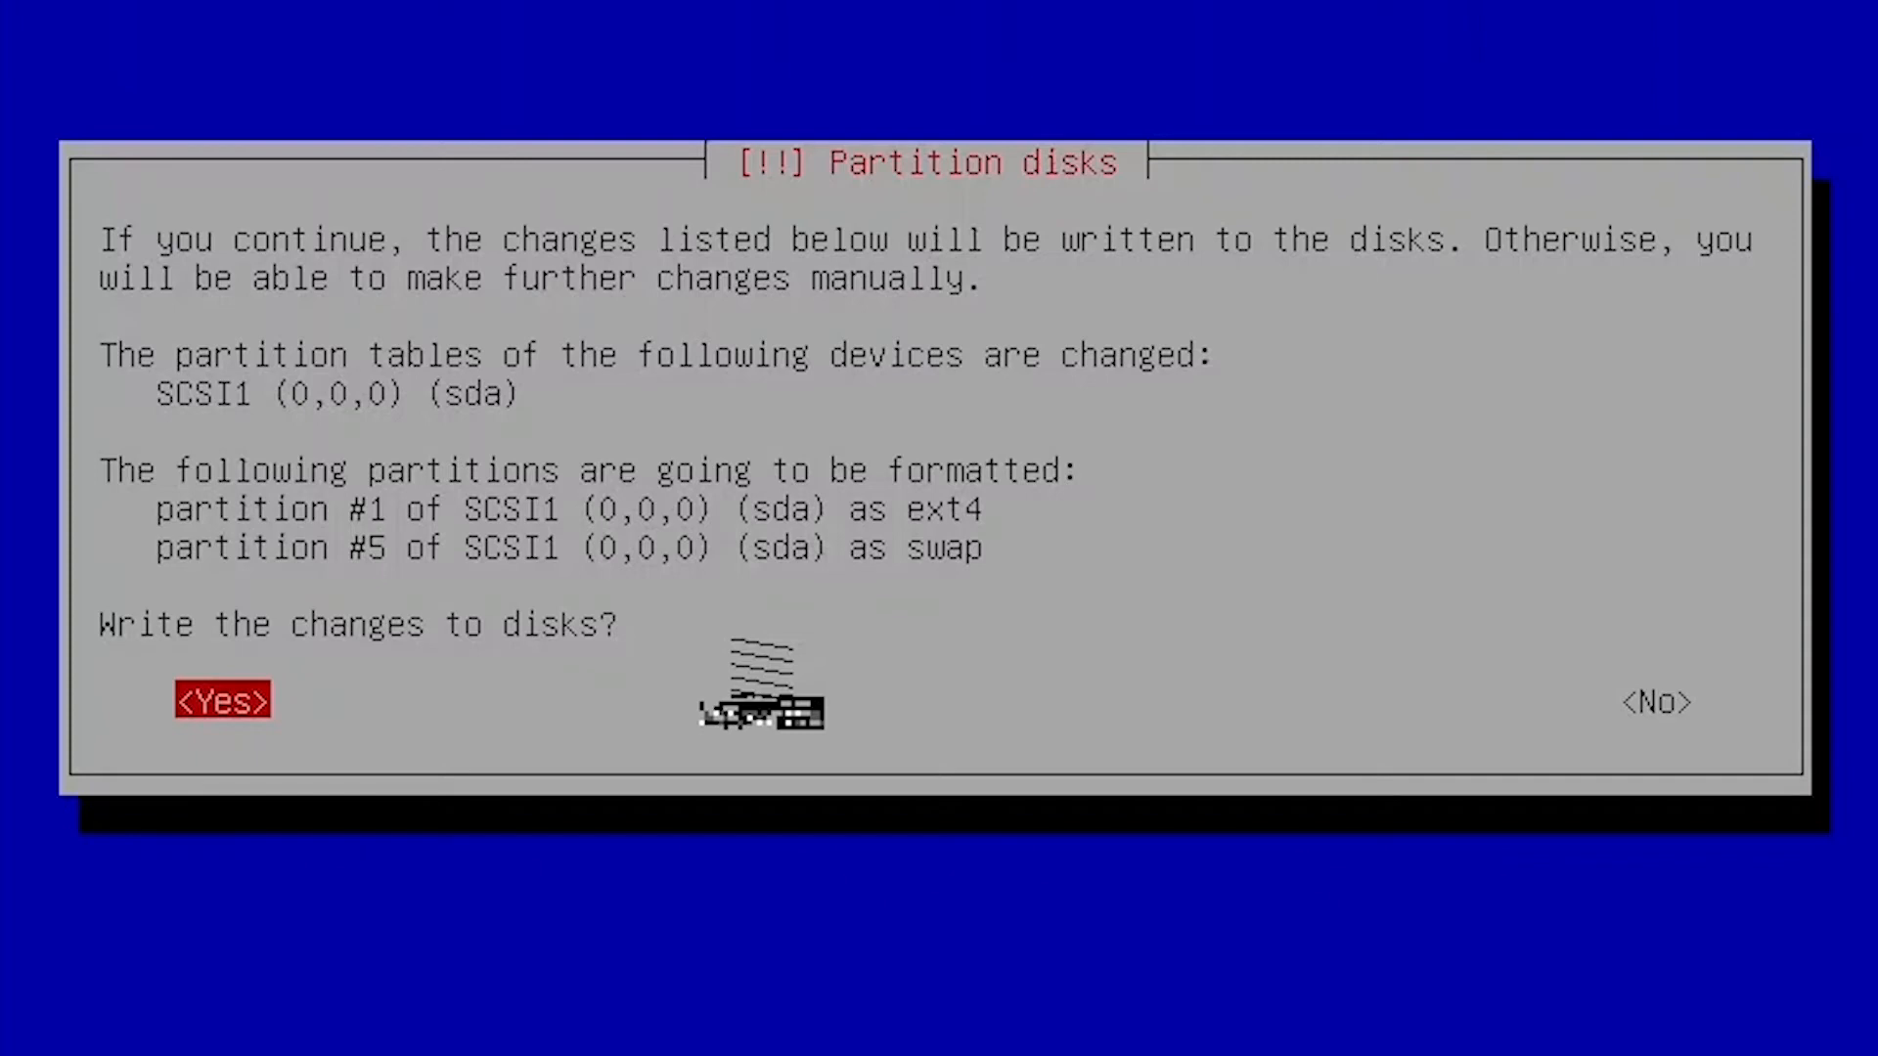
pyautogui.press('Return')
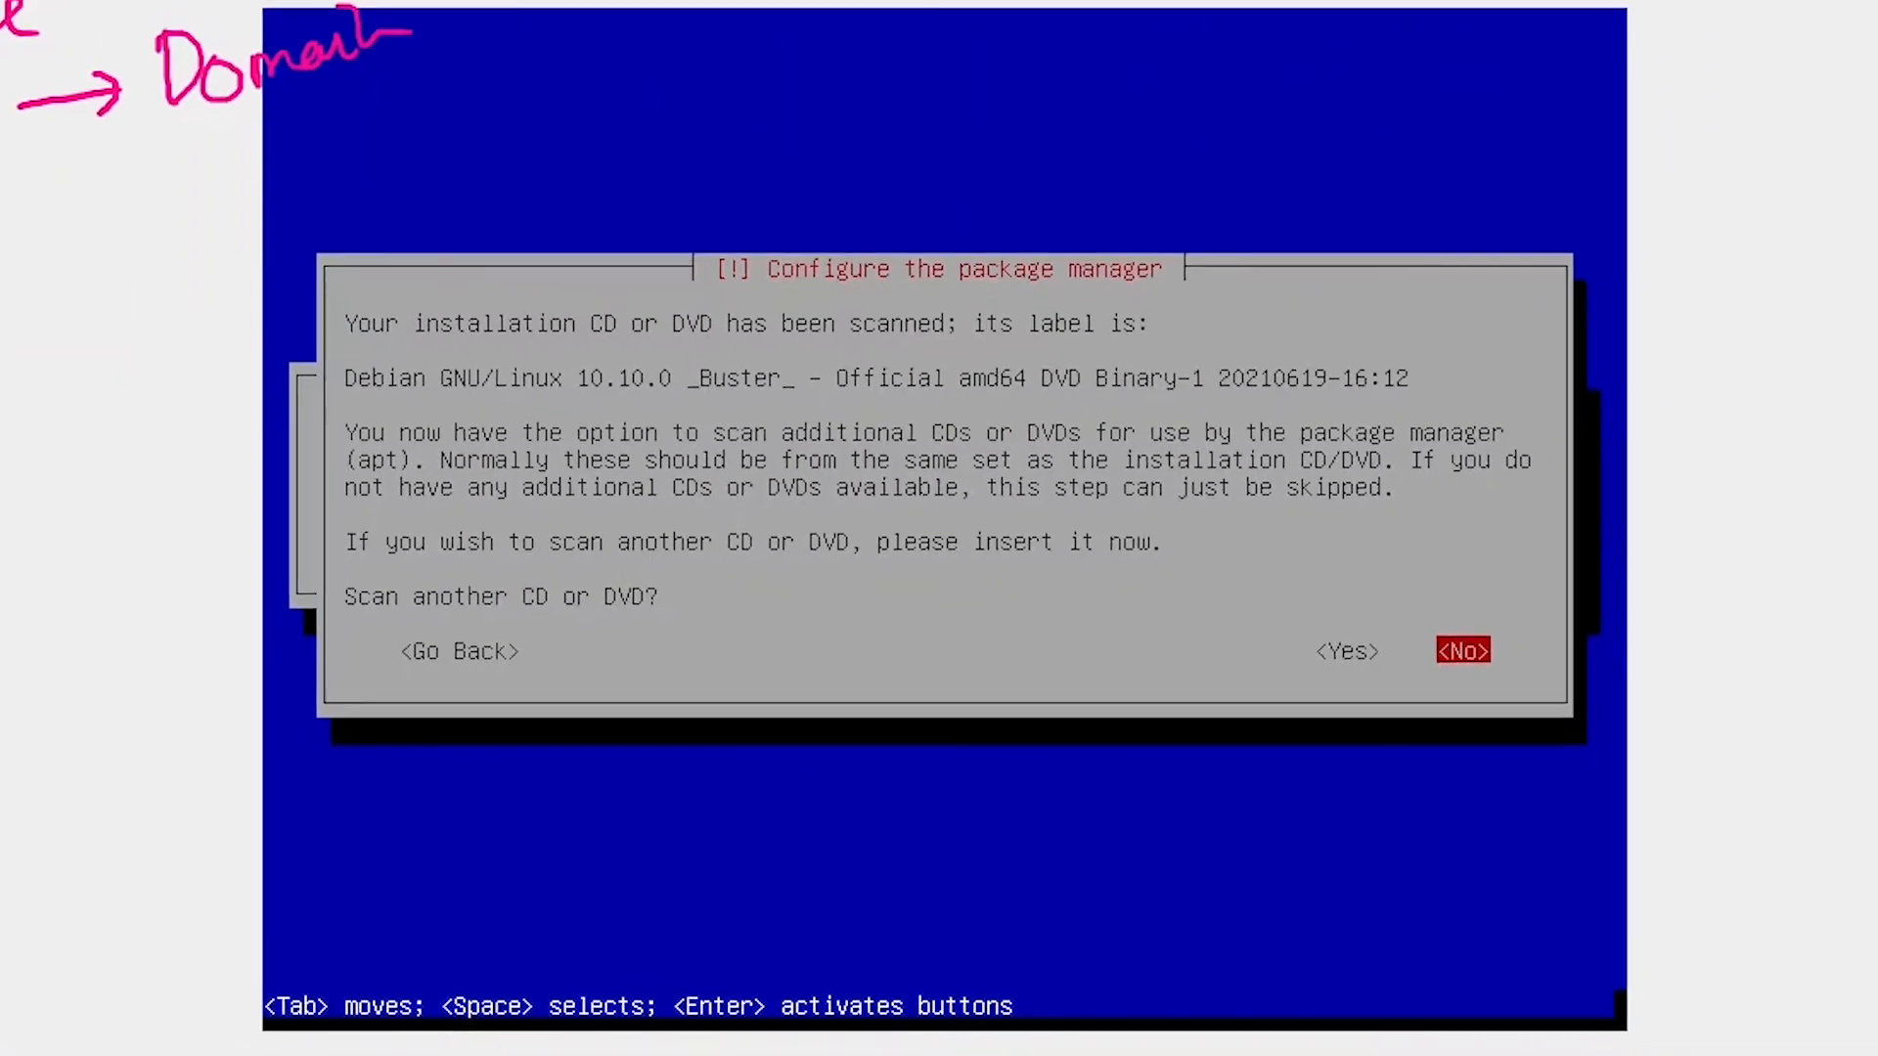
# Decline scanning another CD or DVD for the package manager.
pyautogui.moveTo(98, 572); pyautogui.dragTo(99, 618)
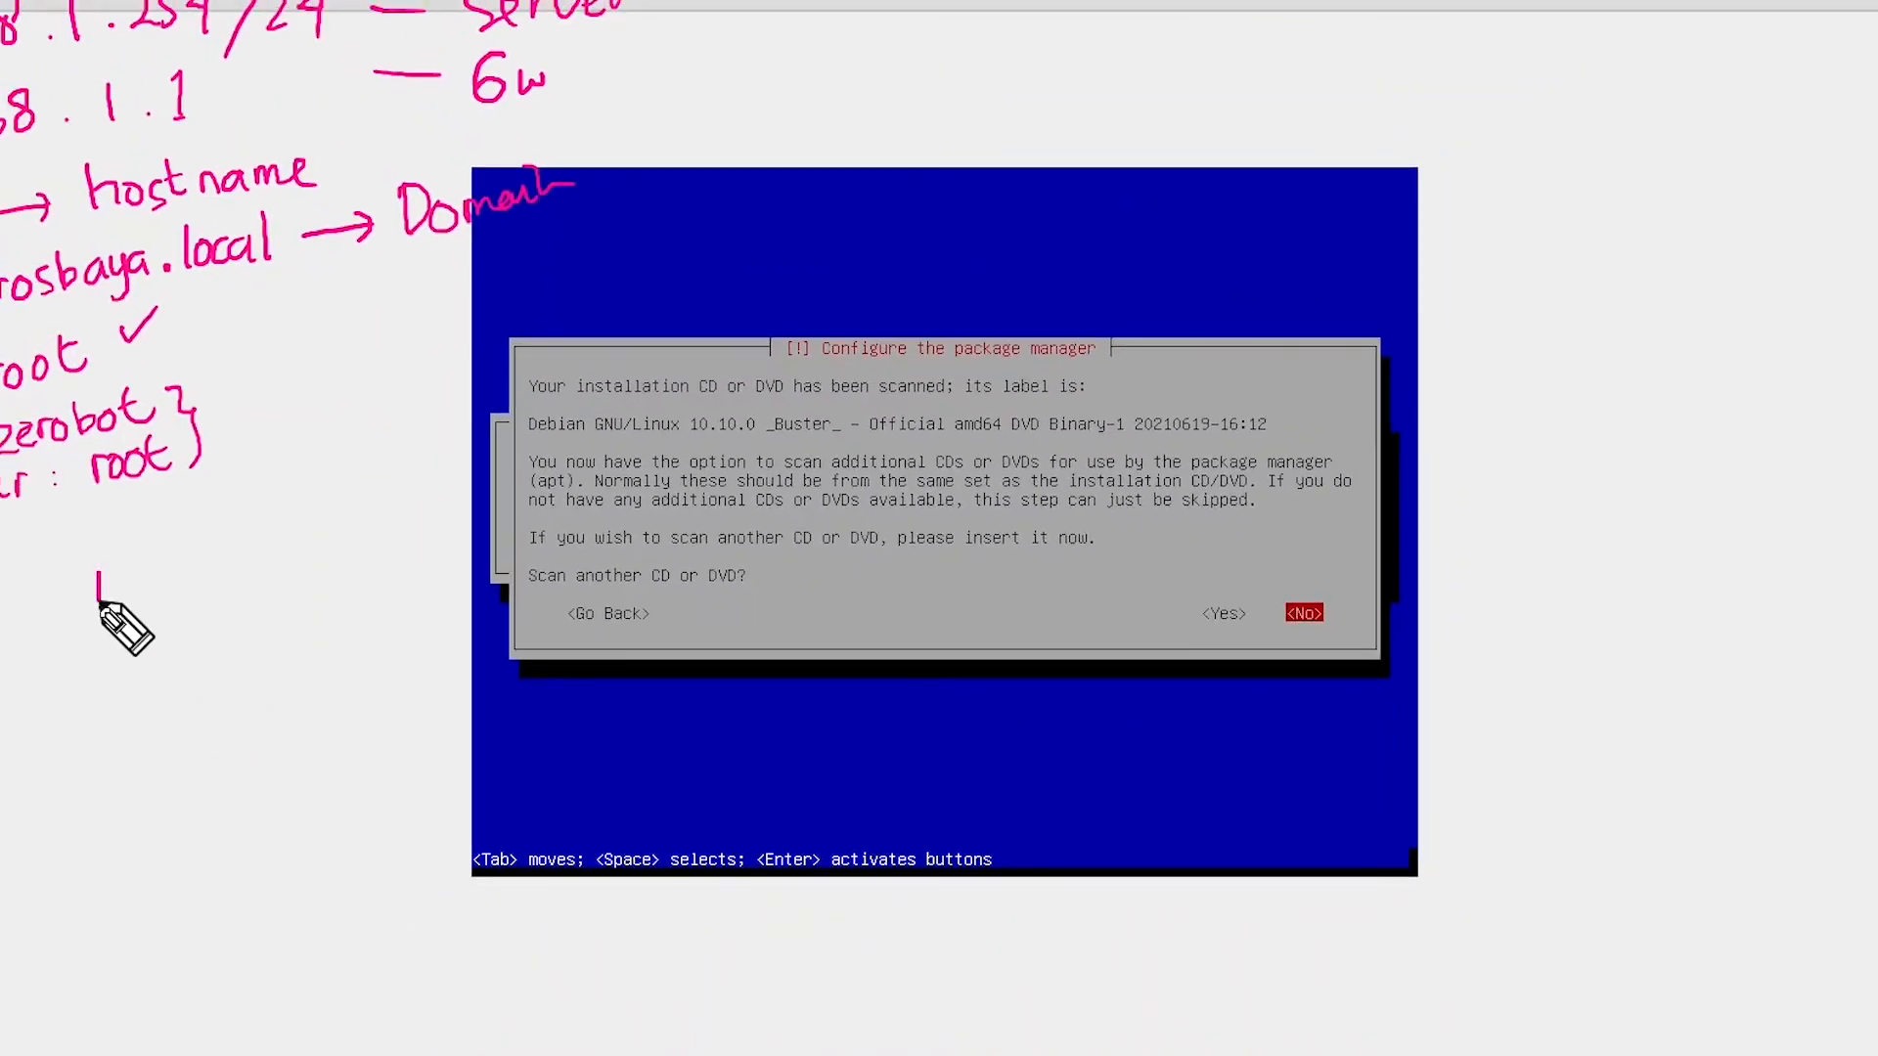
pyautogui.moveTo(98, 657); pyautogui.dragTo(119, 754)
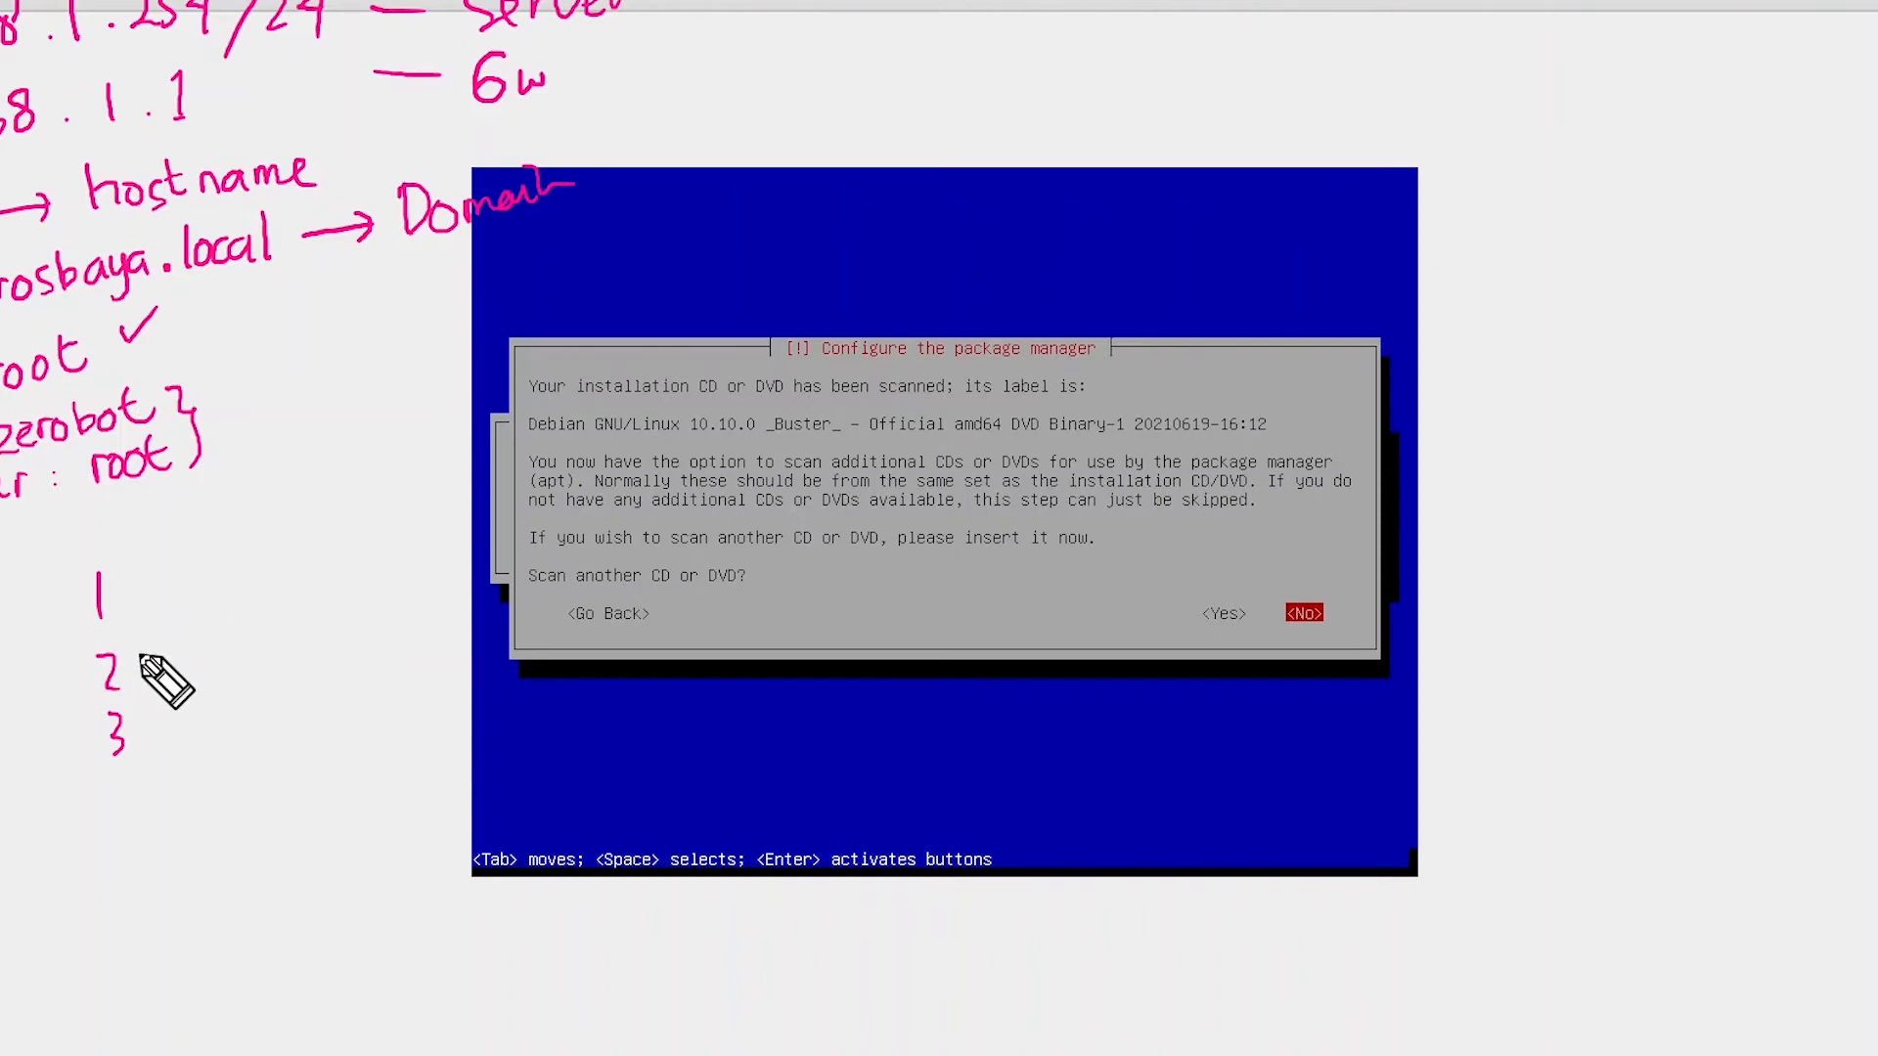
pyautogui.moveTo(148, 661); pyautogui.dragTo(174, 652)
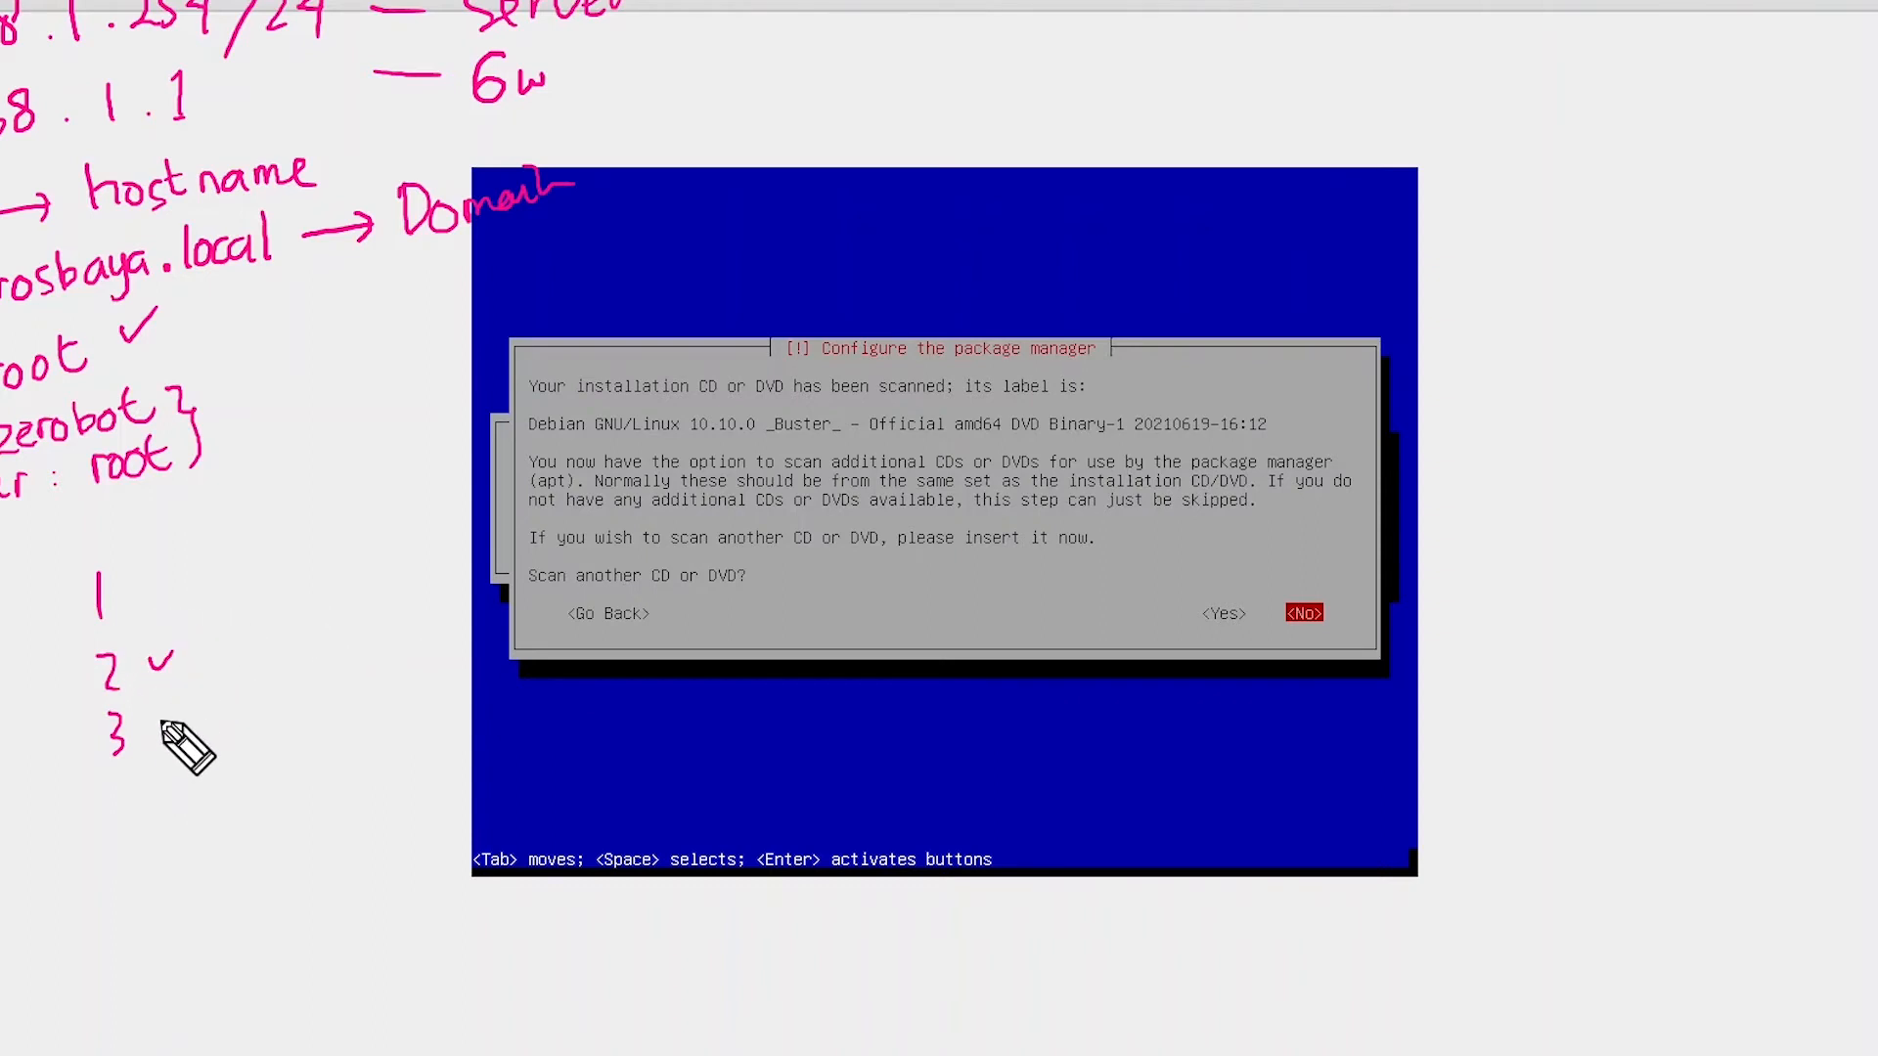
pyautogui.moveTo(163, 725); pyautogui.dragTo(199, 707)
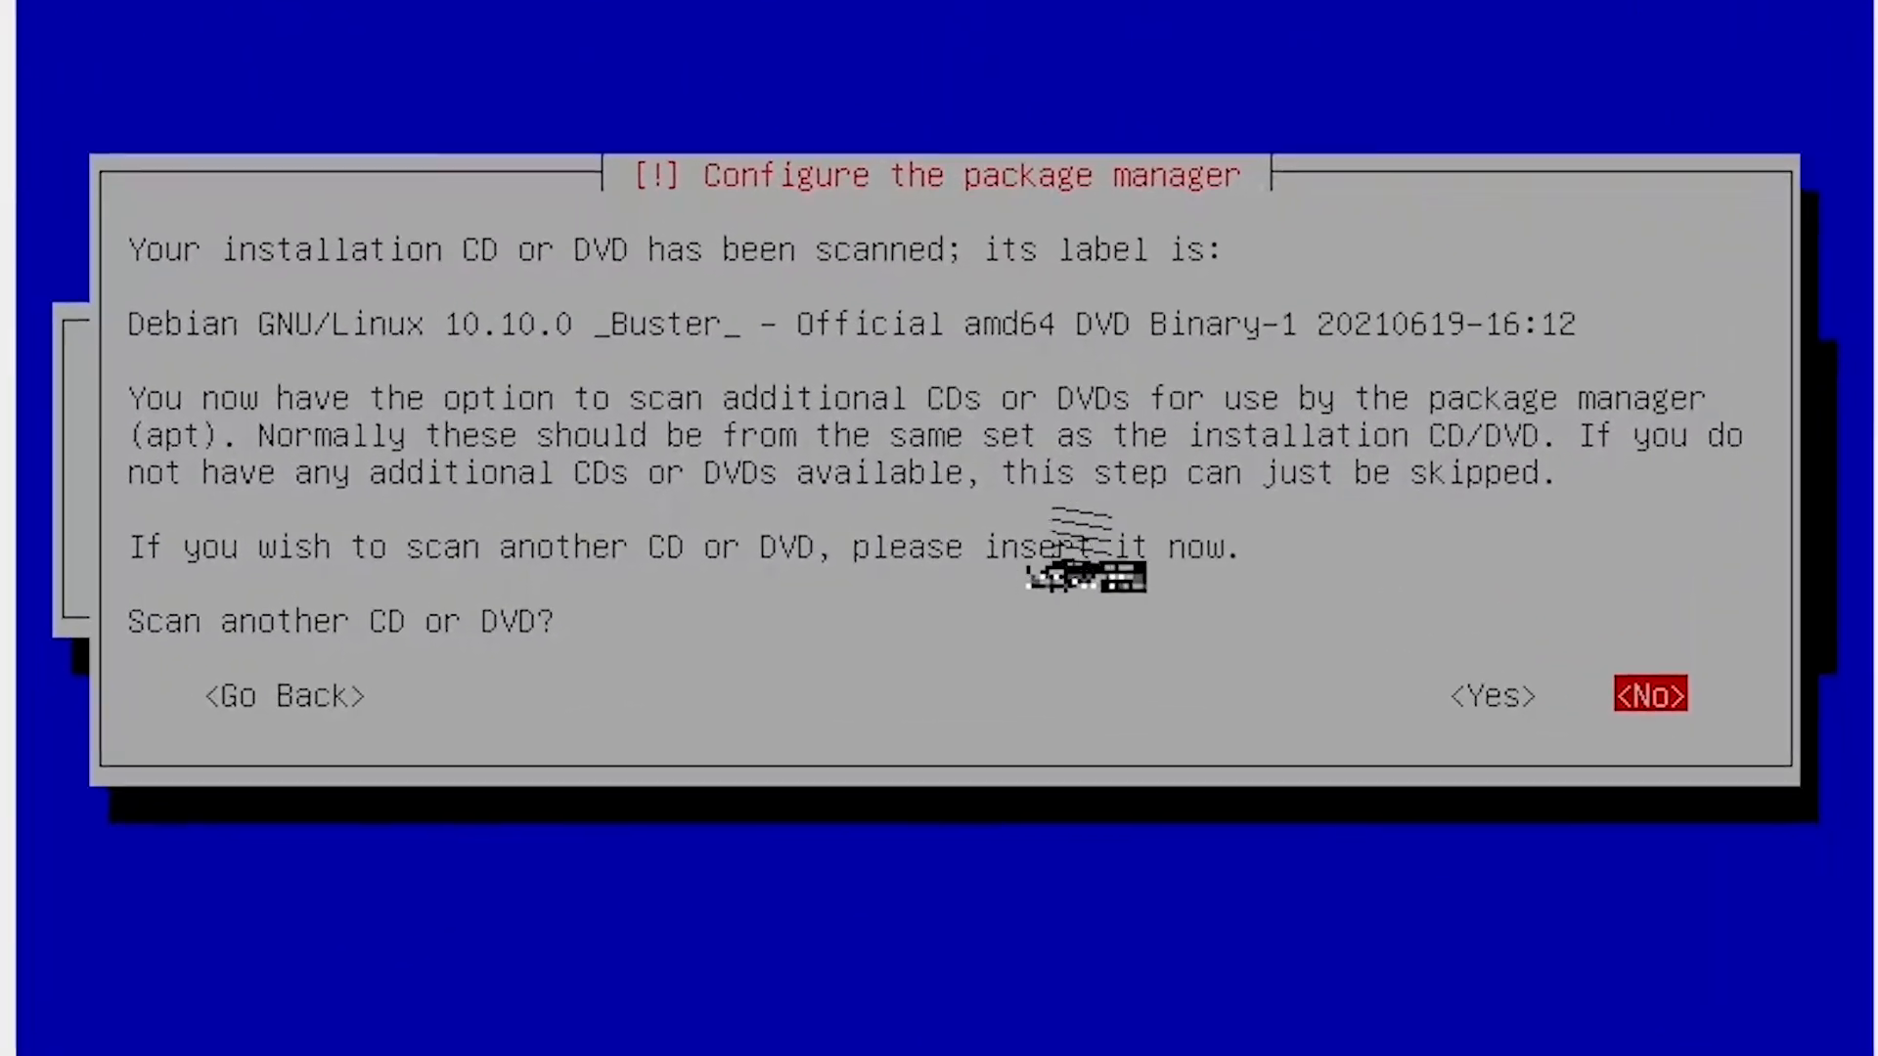
pyautogui.press('Return')
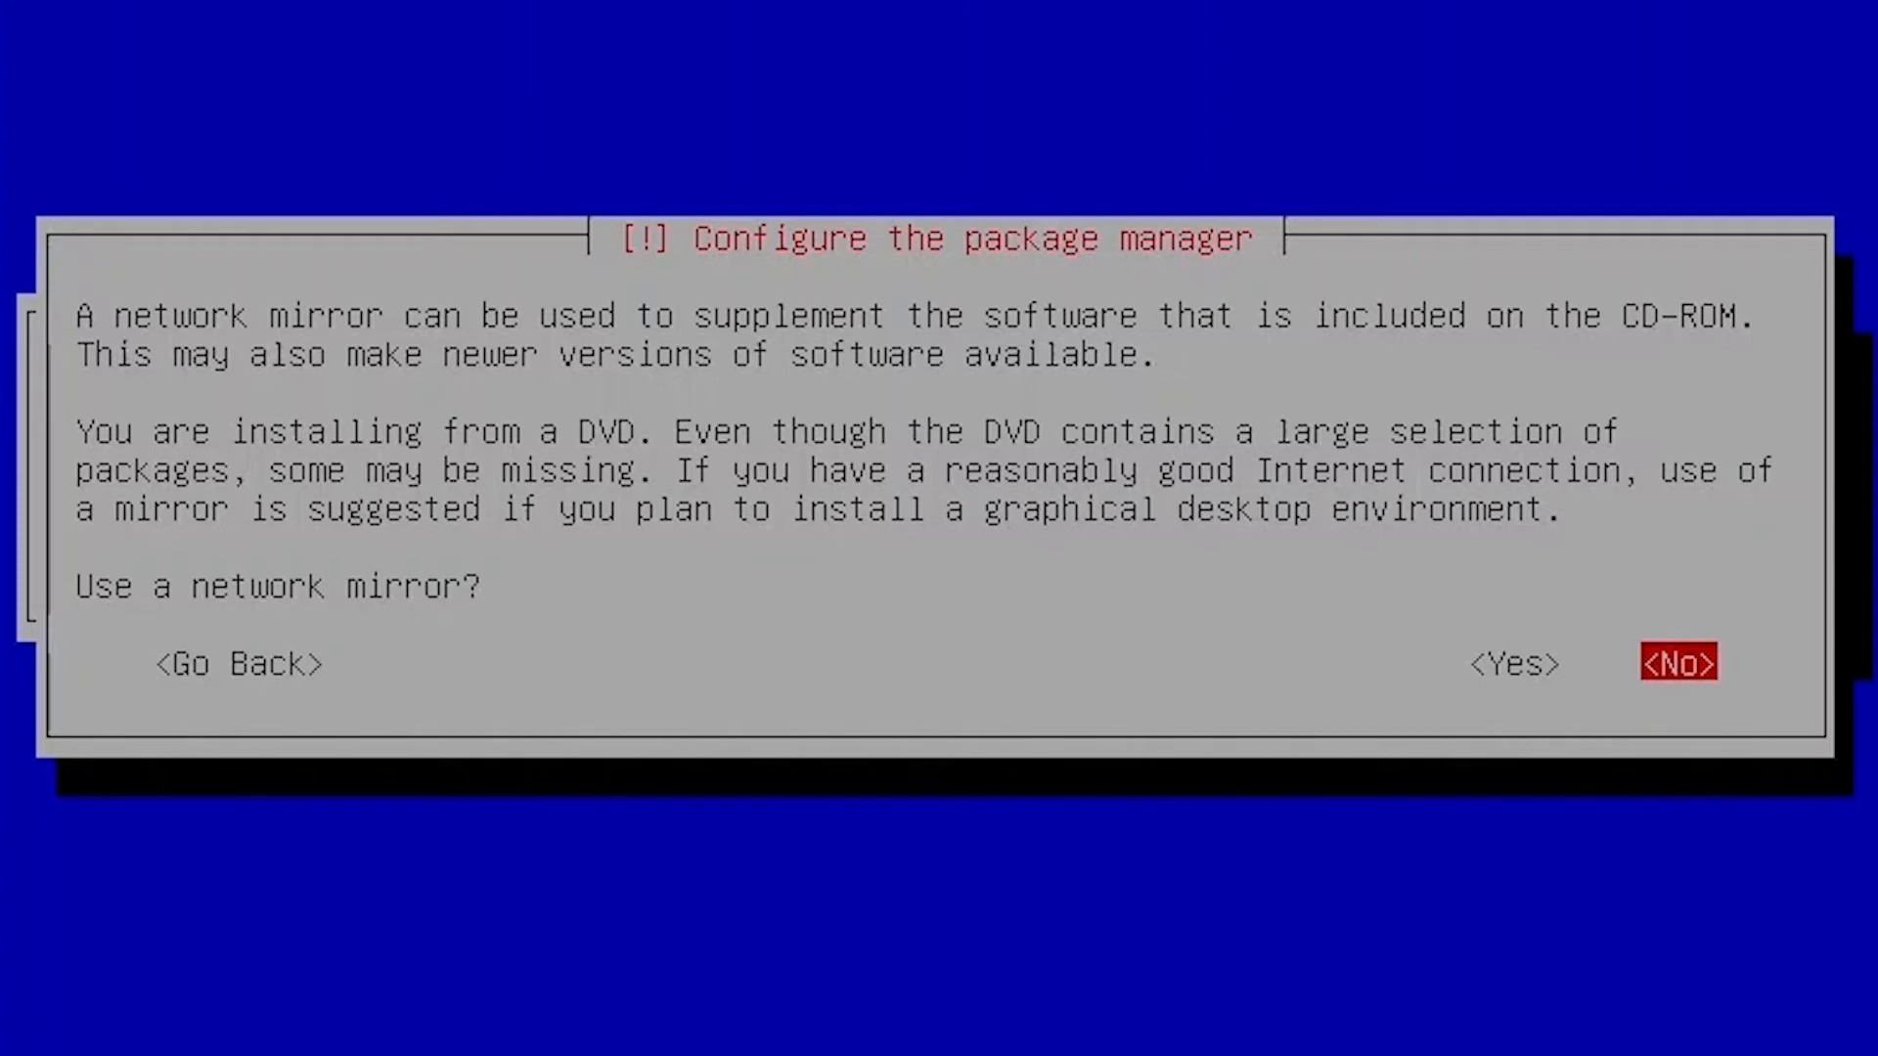
pyautogui.moveTo(75, 786); pyautogui.dragTo(84, 864)
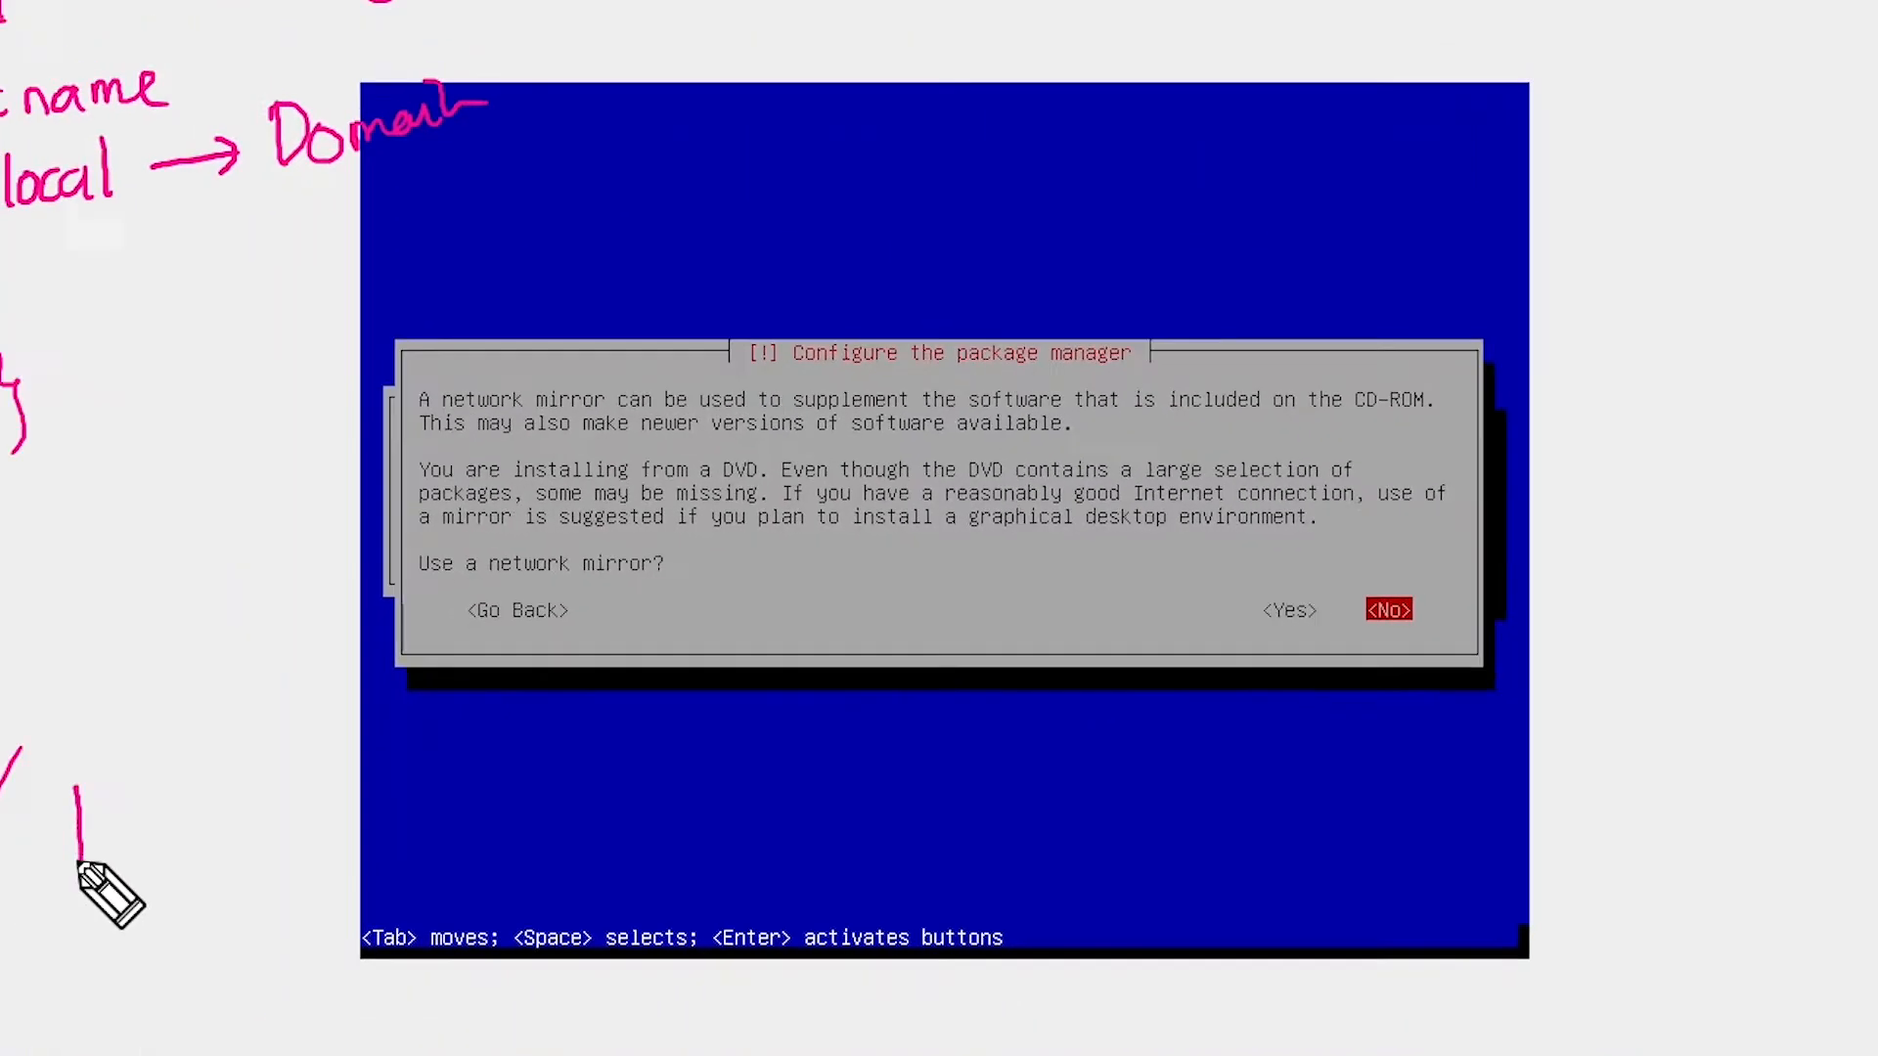
pyautogui.moveTo(261, 733)
pyautogui.mouseDown()
pyautogui.moveTo(326, 722)
pyautogui.moveTo(325, 788)
pyautogui.mouseUp()
pyautogui.moveTo(325, 789)
pyautogui.mouseDown()
pyautogui.moveTo(257, 786)
pyautogui.moveTo(297, 783)
pyautogui.moveTo(285, 897)
pyautogui.moveTo(321, 892)
pyautogui.mouseUp()
pyautogui.moveTo(286, 897)
pyautogui.mouseDown()
pyautogui.moveTo(332, 902)
pyautogui.moveTo(293, 956)
pyautogui.moveTo(343, 998)
pyautogui.moveTo(338, 941)
pyautogui.mouseUp()
pyautogui.moveTo(337, 941)
pyautogui.mouseDown()
pyautogui.moveTo(293, 941)
pyautogui.moveTo(313, 990)
pyautogui.mouseUp()
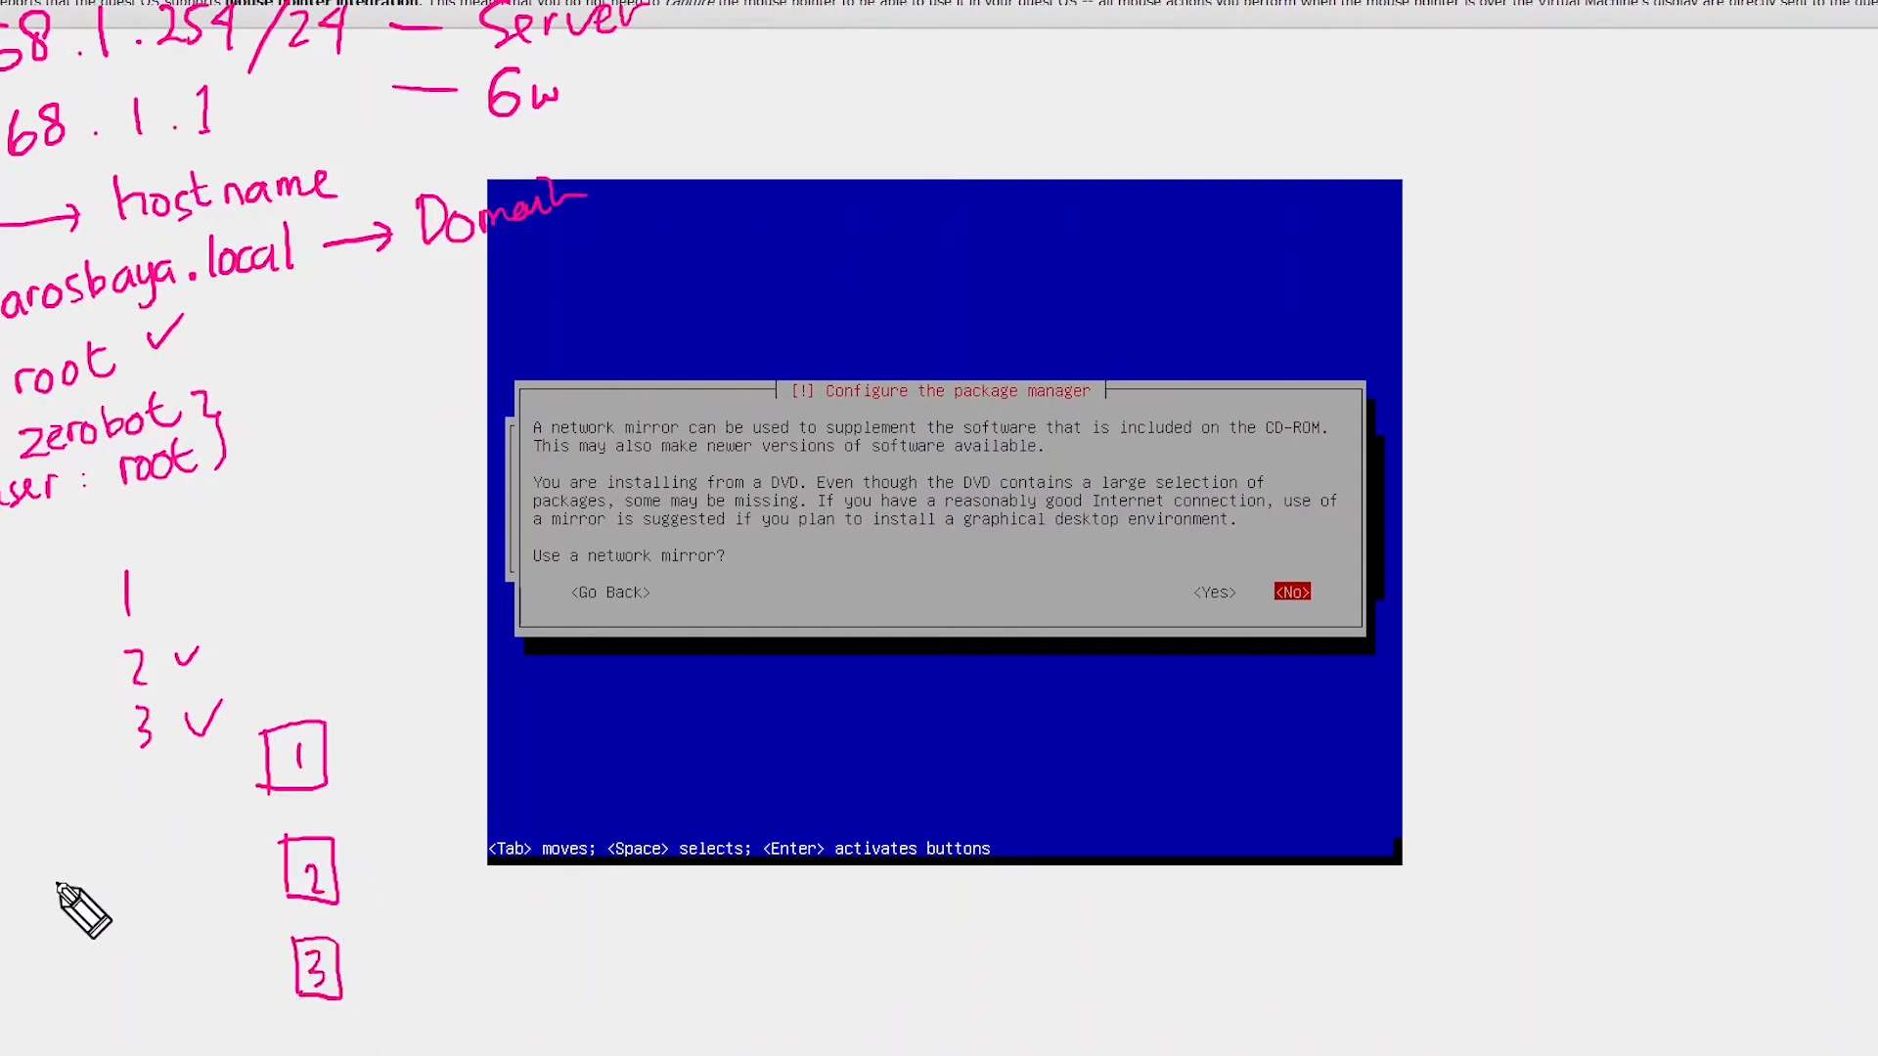
pyautogui.moveTo(43, 847)
pyautogui.mouseDown()
pyautogui.moveTo(57, 922)
pyautogui.moveTo(85, 895)
pyautogui.moveTo(61, 926)
pyautogui.moveTo(166, 809)
pyautogui.moveTo(247, 758)
pyautogui.mouseUp()
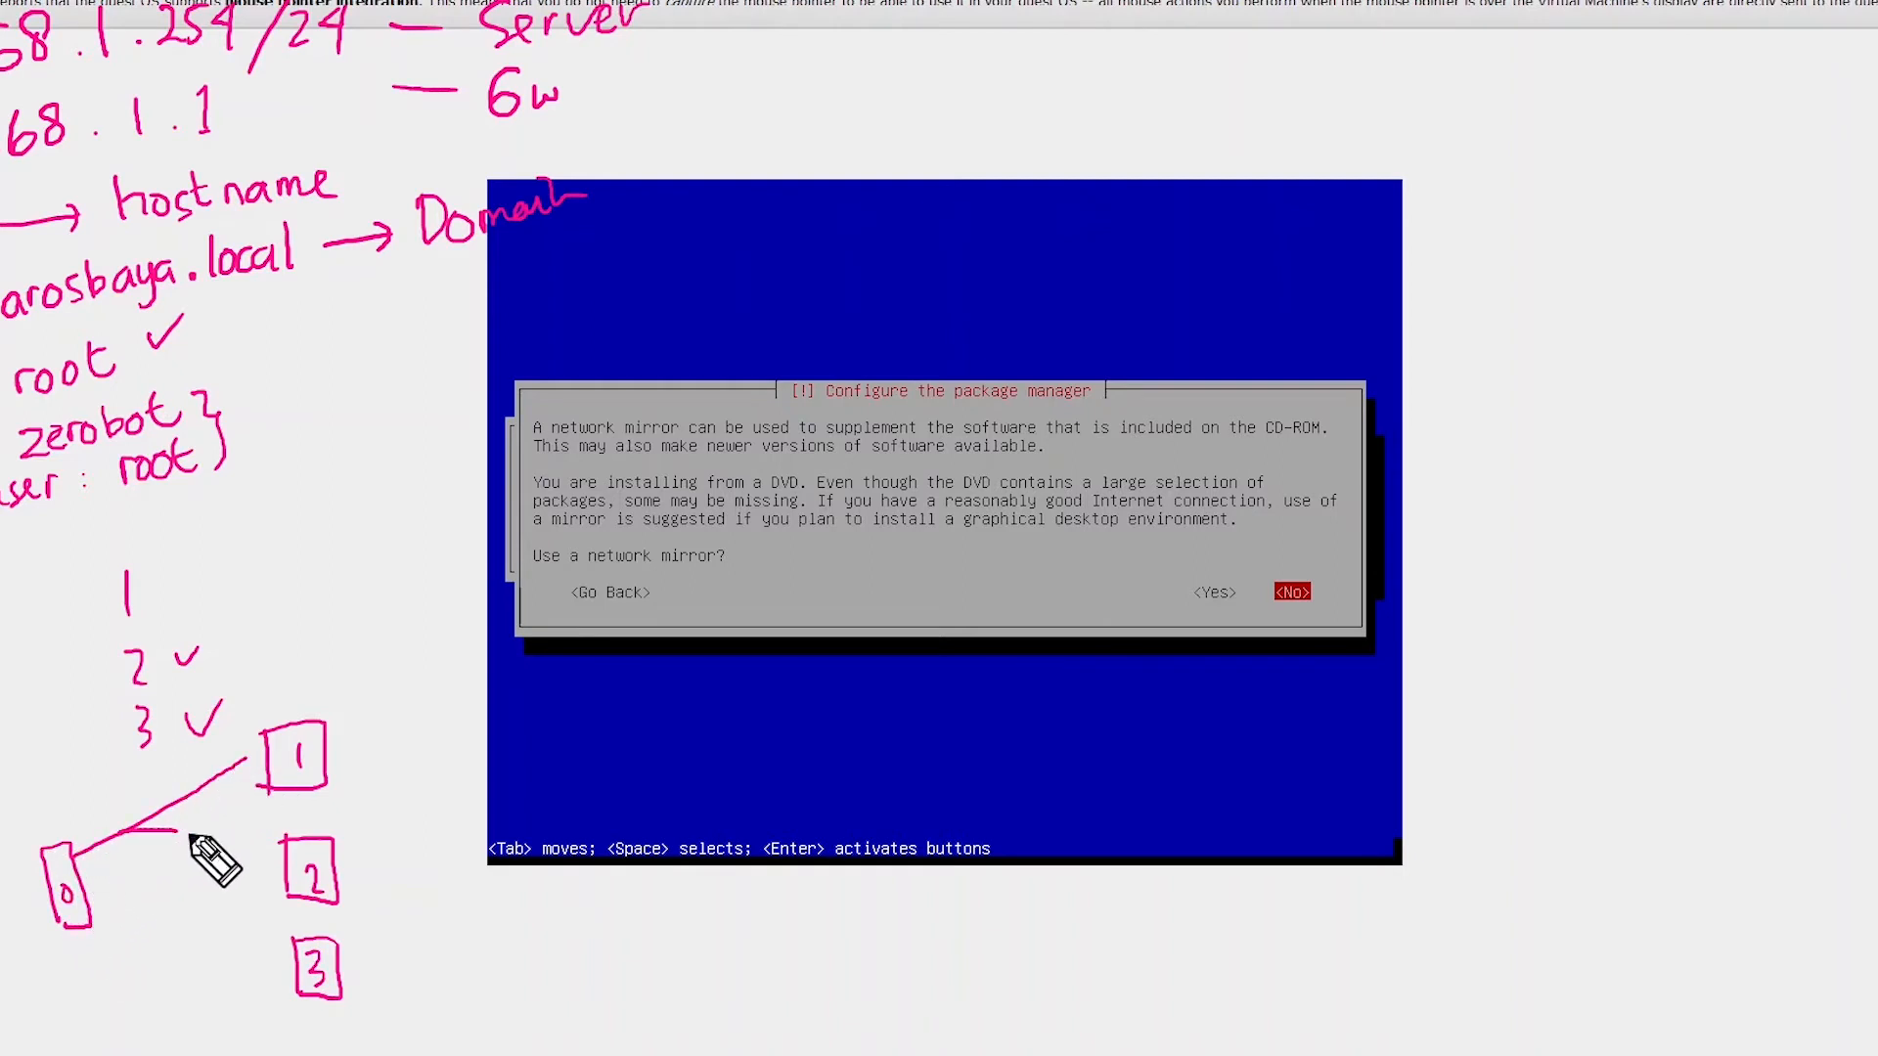
pyautogui.moveTo(119, 829); pyautogui.dragTo(259, 843)
pyautogui.moveTo(120, 829); pyautogui.dragTo(291, 981)
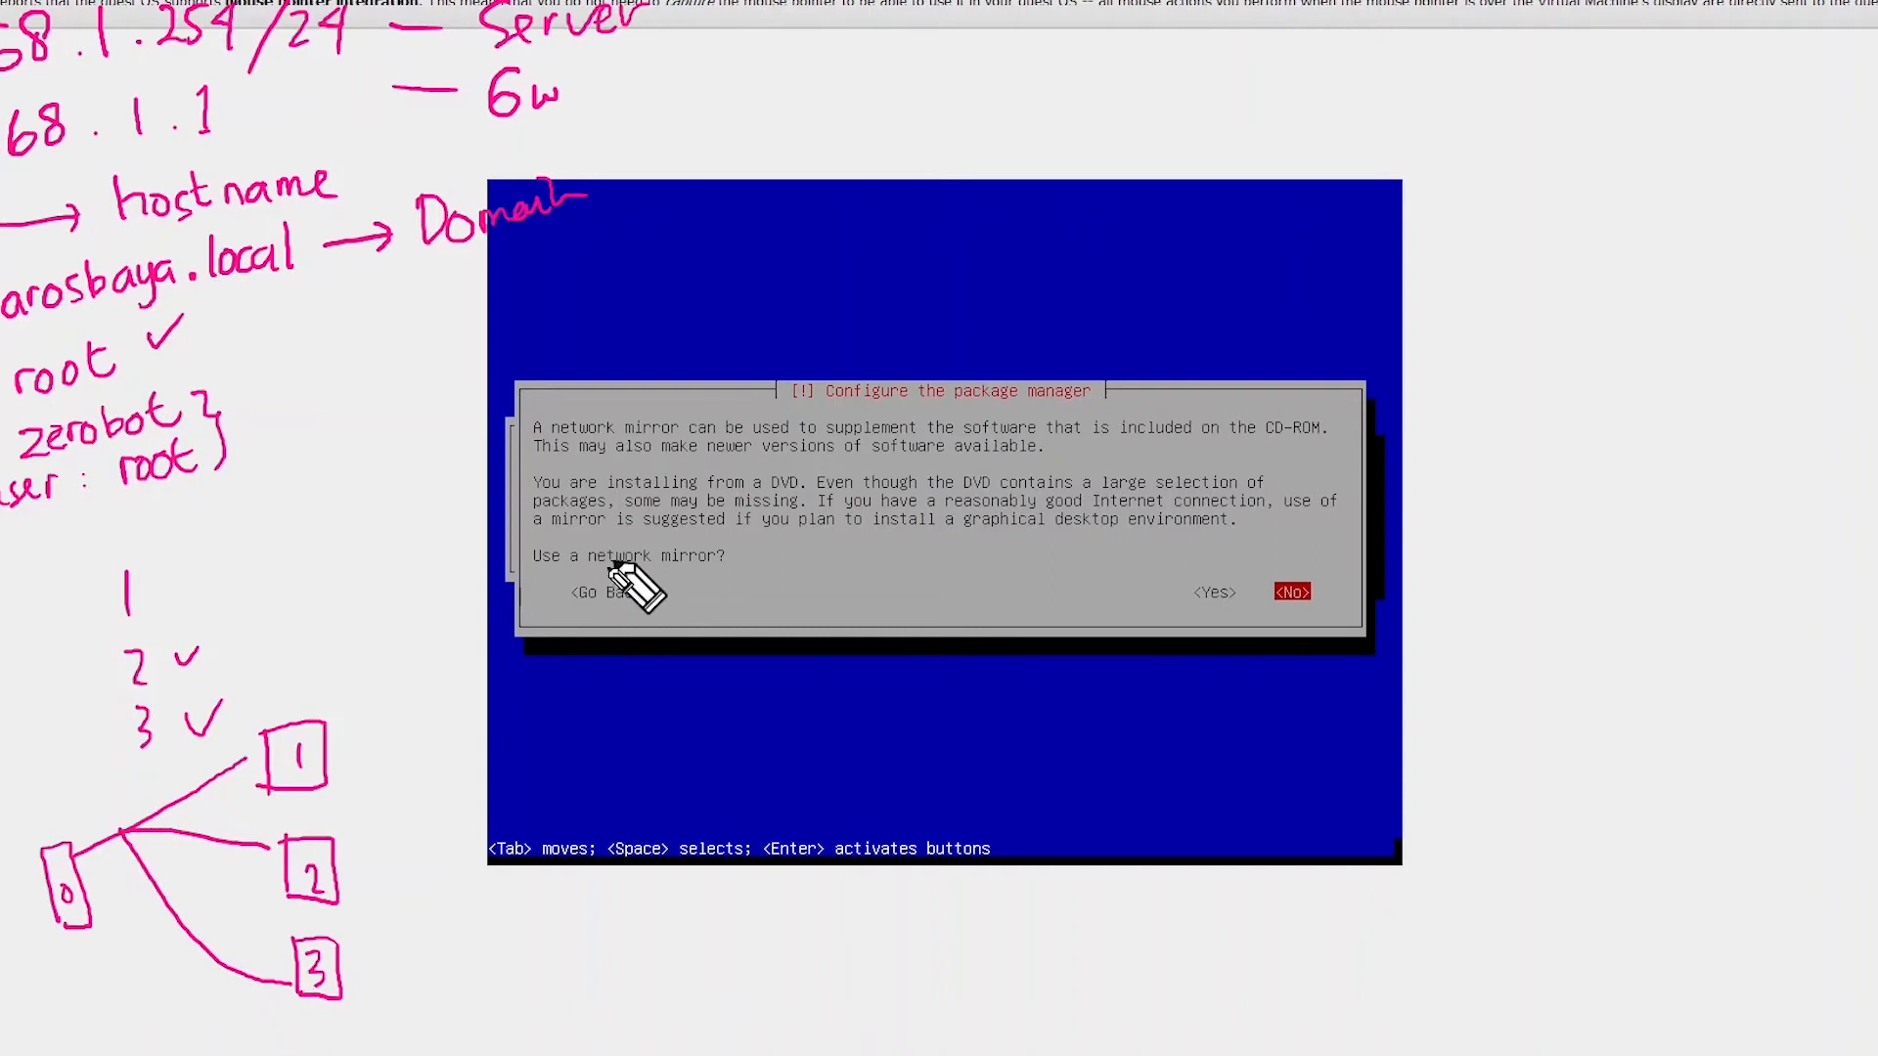
pyautogui.moveTo(96, 795); pyautogui.dragTo(172, 851)
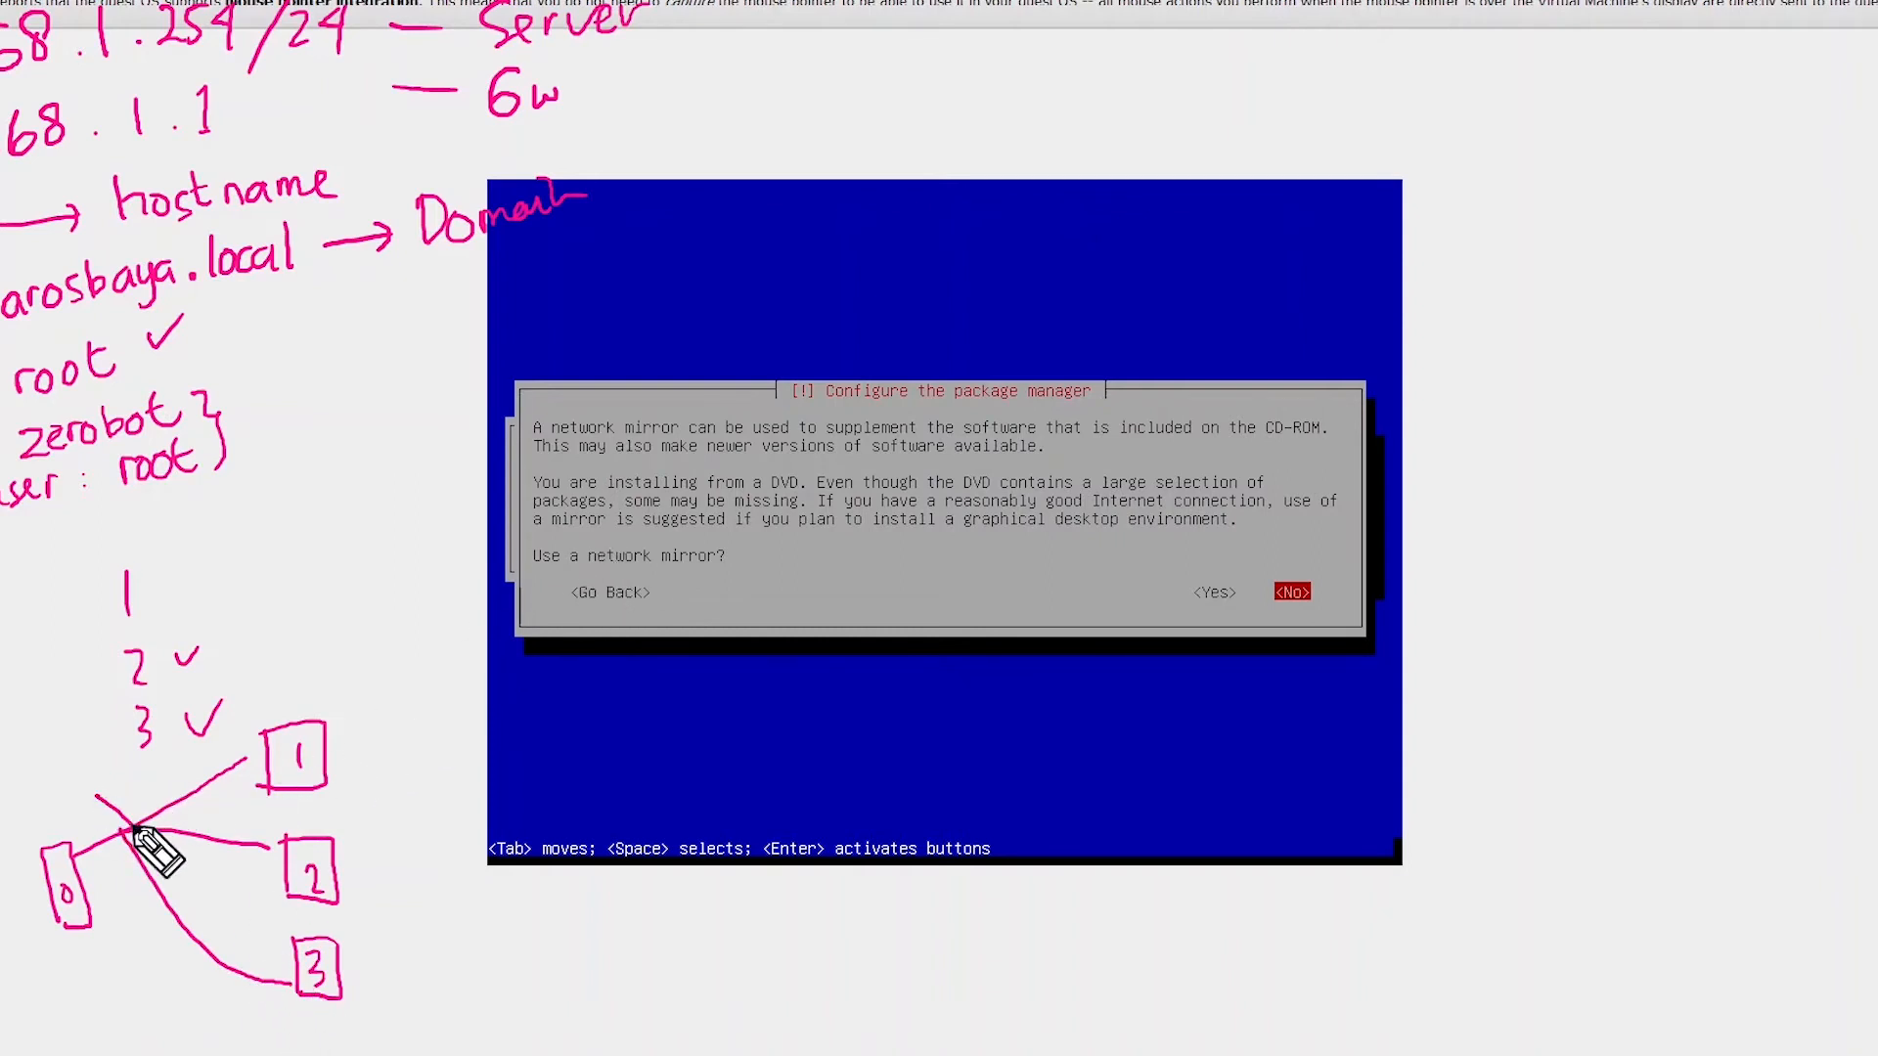
pyautogui.moveTo(147, 781); pyautogui.dragTo(84, 873)
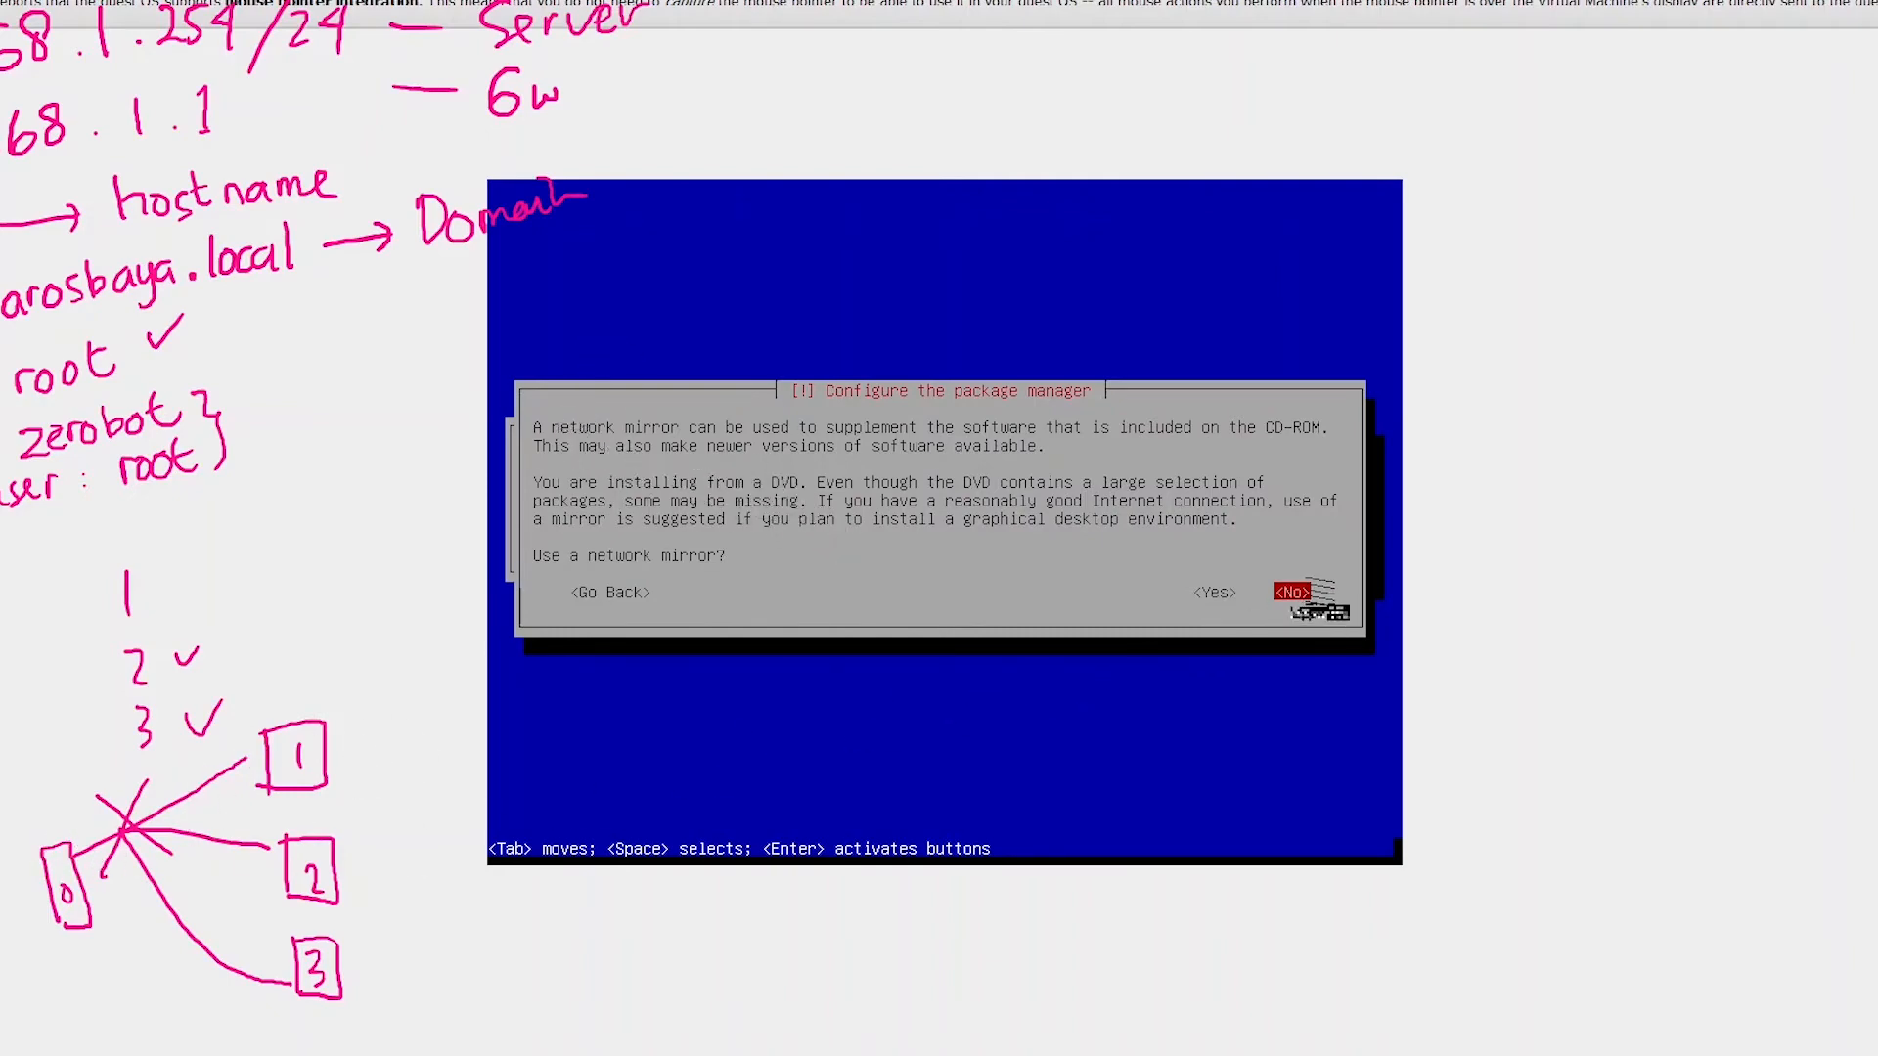
# Decline both the network mirror and the popularity-contest package survey.
pyautogui.press('Return')
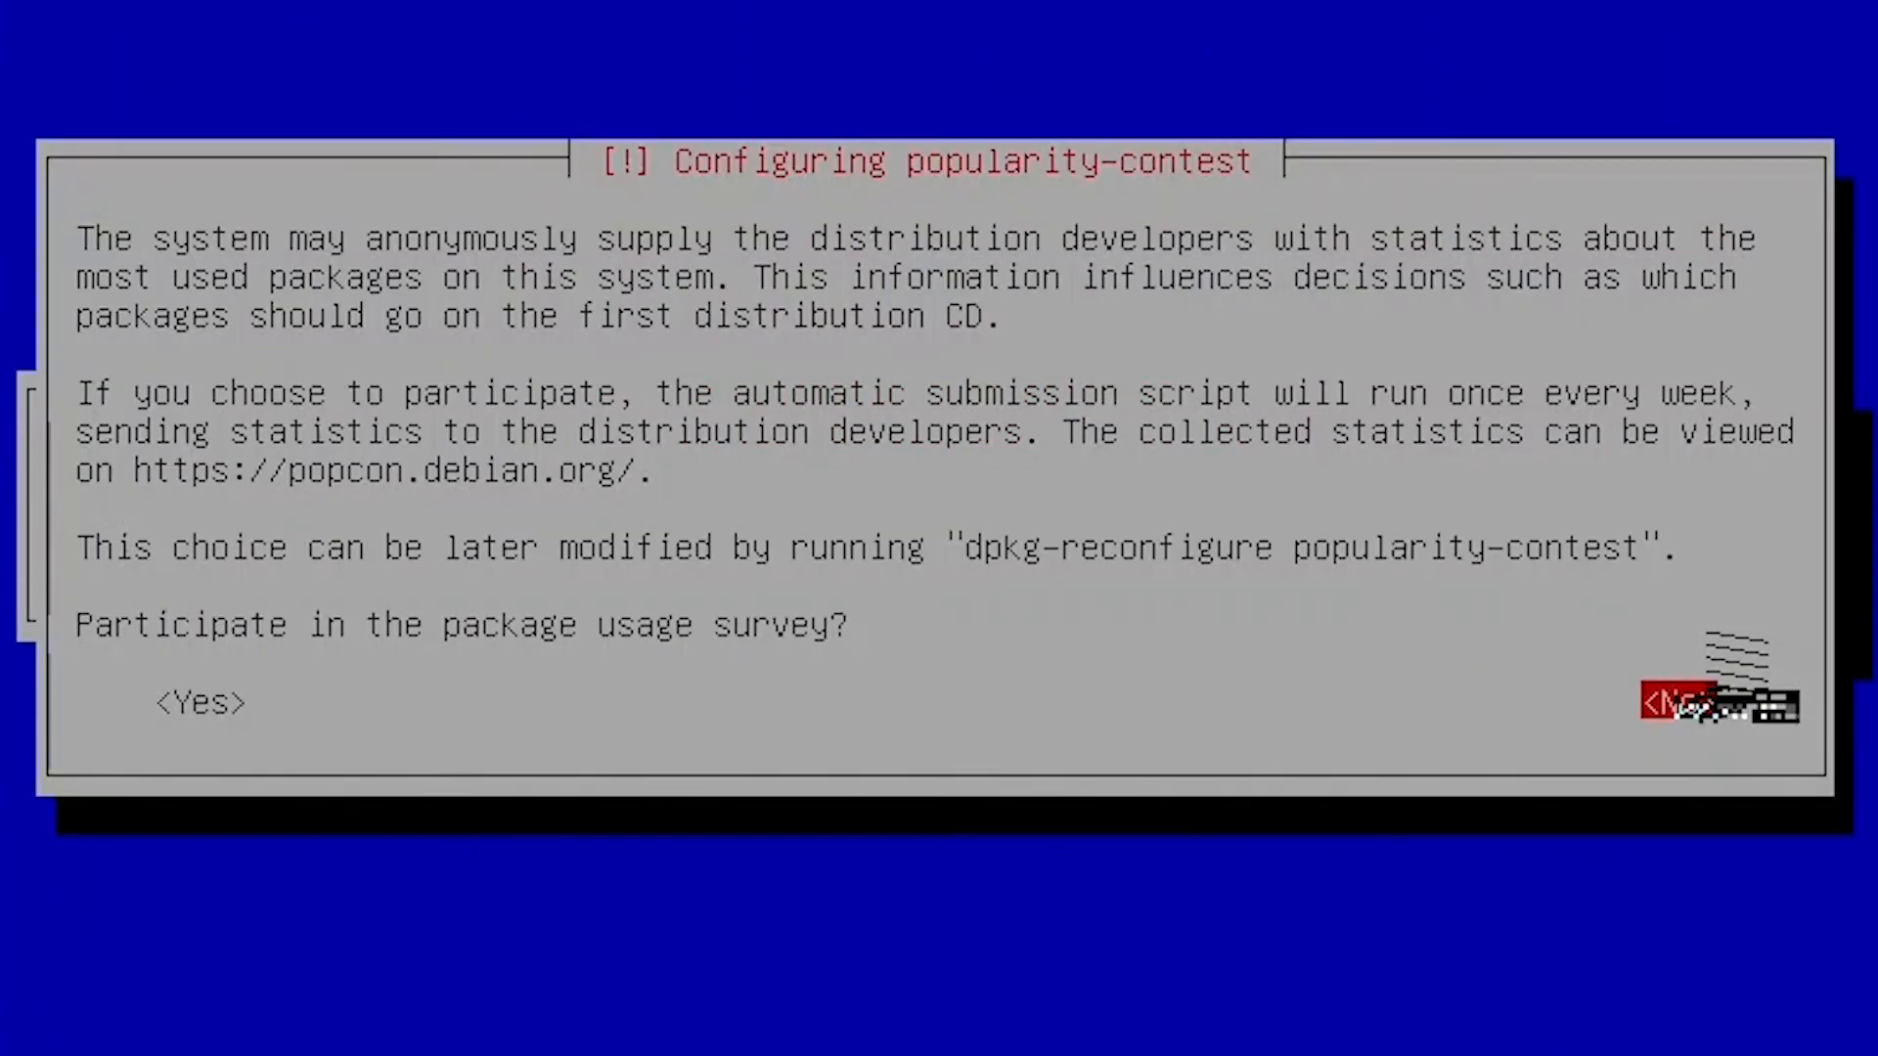
pyautogui.press('Return')
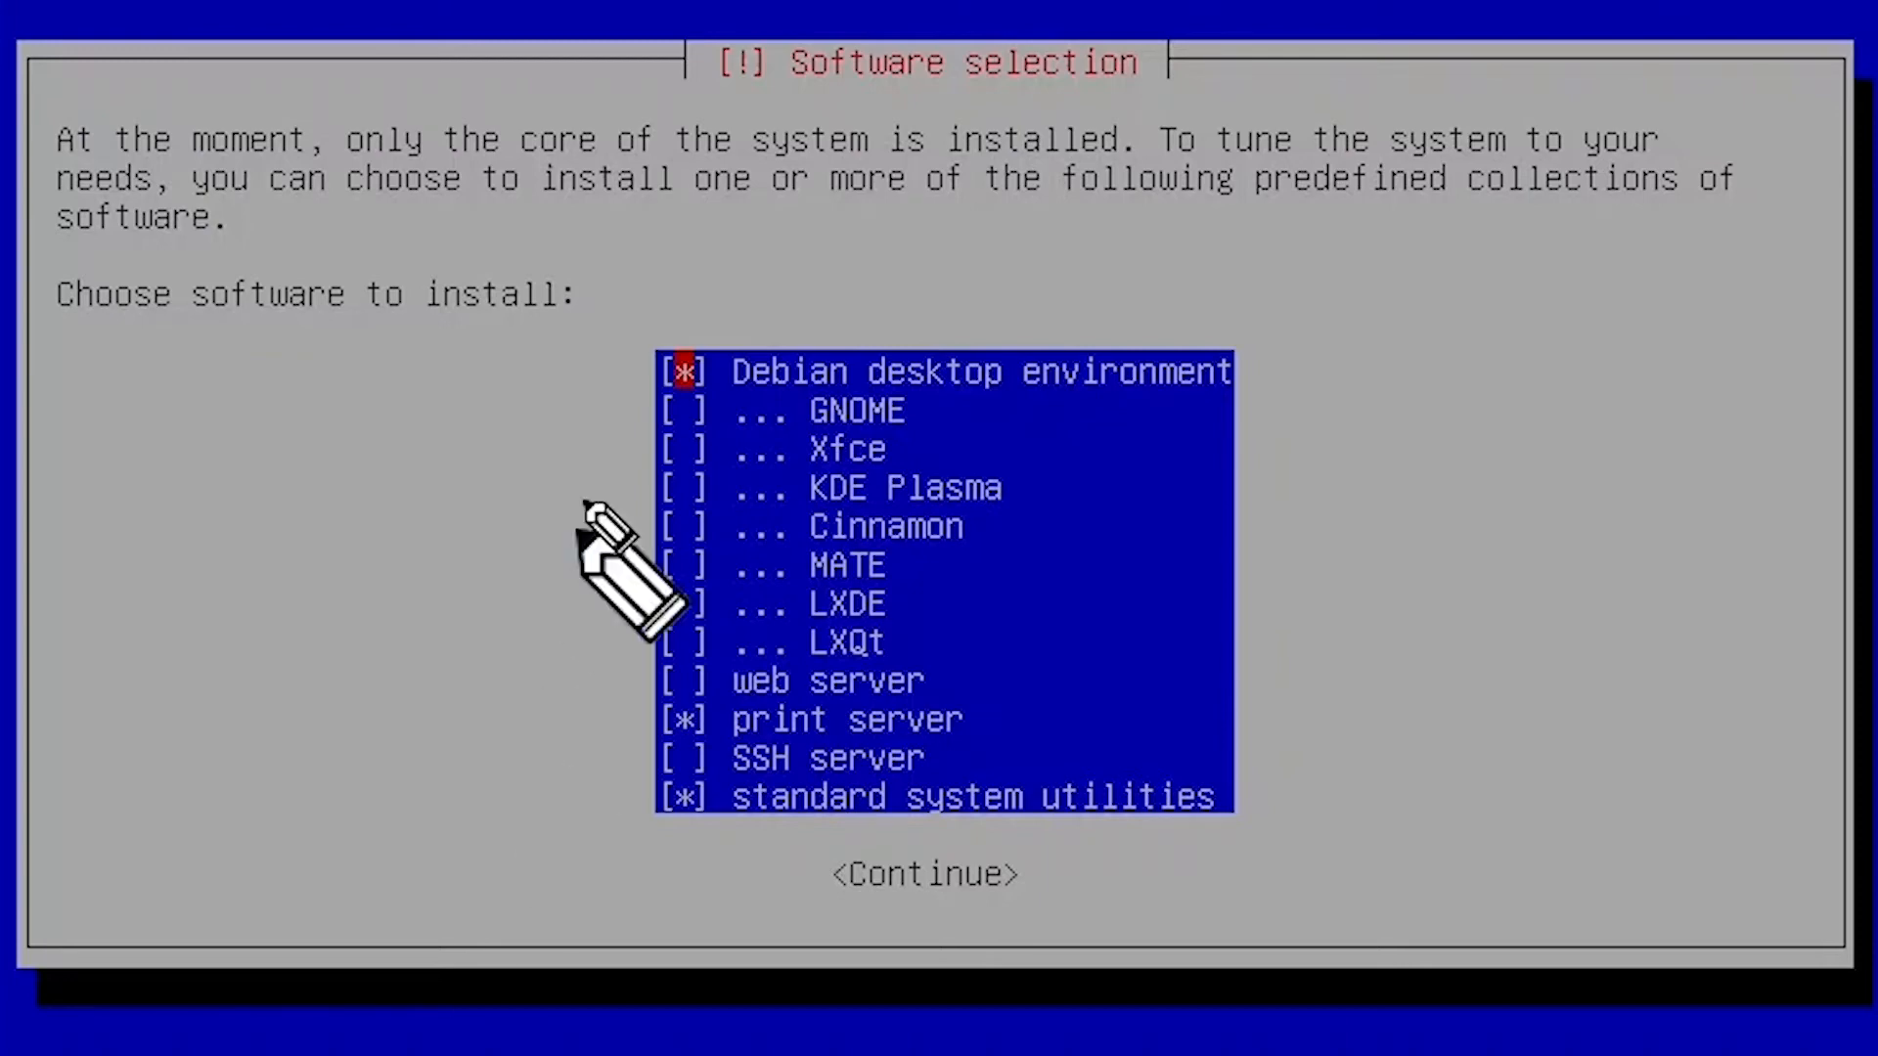
# Annotate the software list, crossing out desktop and print server and marking standard system utilities.
pyautogui.moveTo(687, 297)
pyautogui.mouseDown()
pyautogui.moveTo(767, 332)
pyautogui.moveTo(697, 290)
pyautogui.mouseUp()
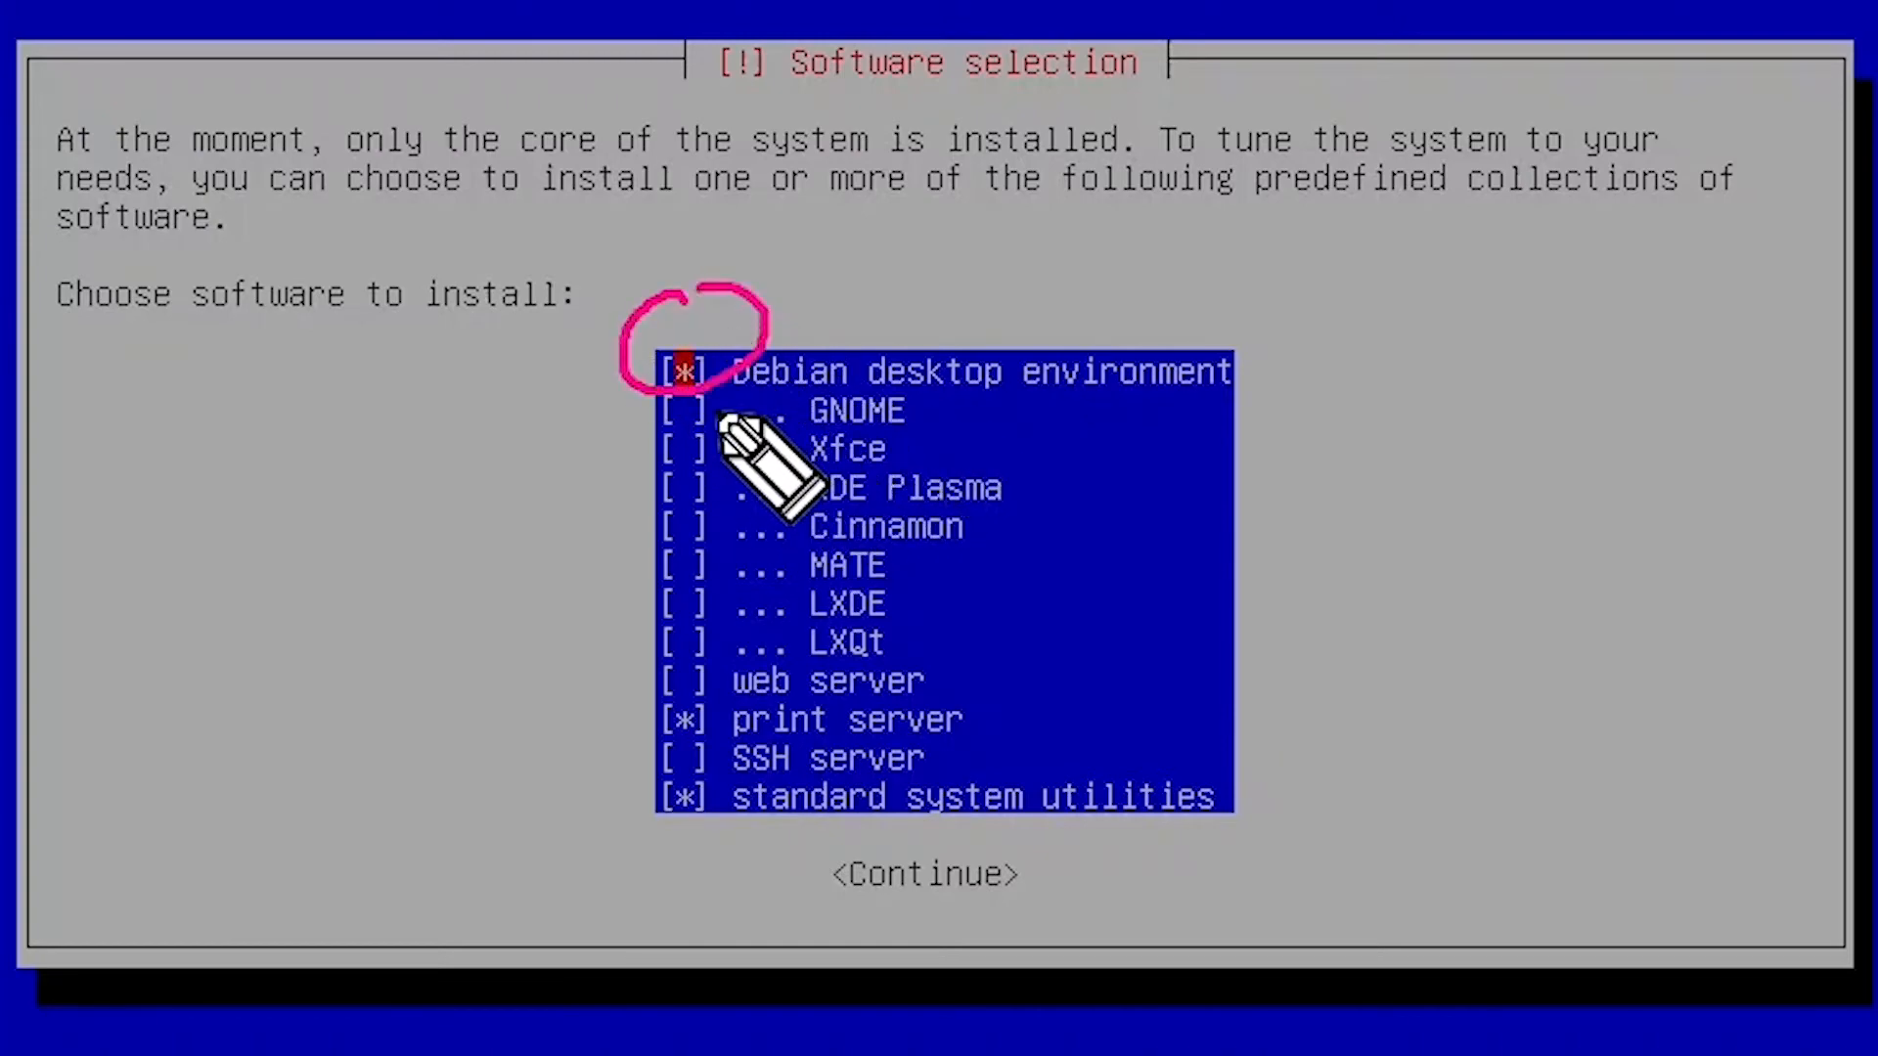
pyautogui.moveTo(670, 401); pyautogui.dragTo(712, 395)
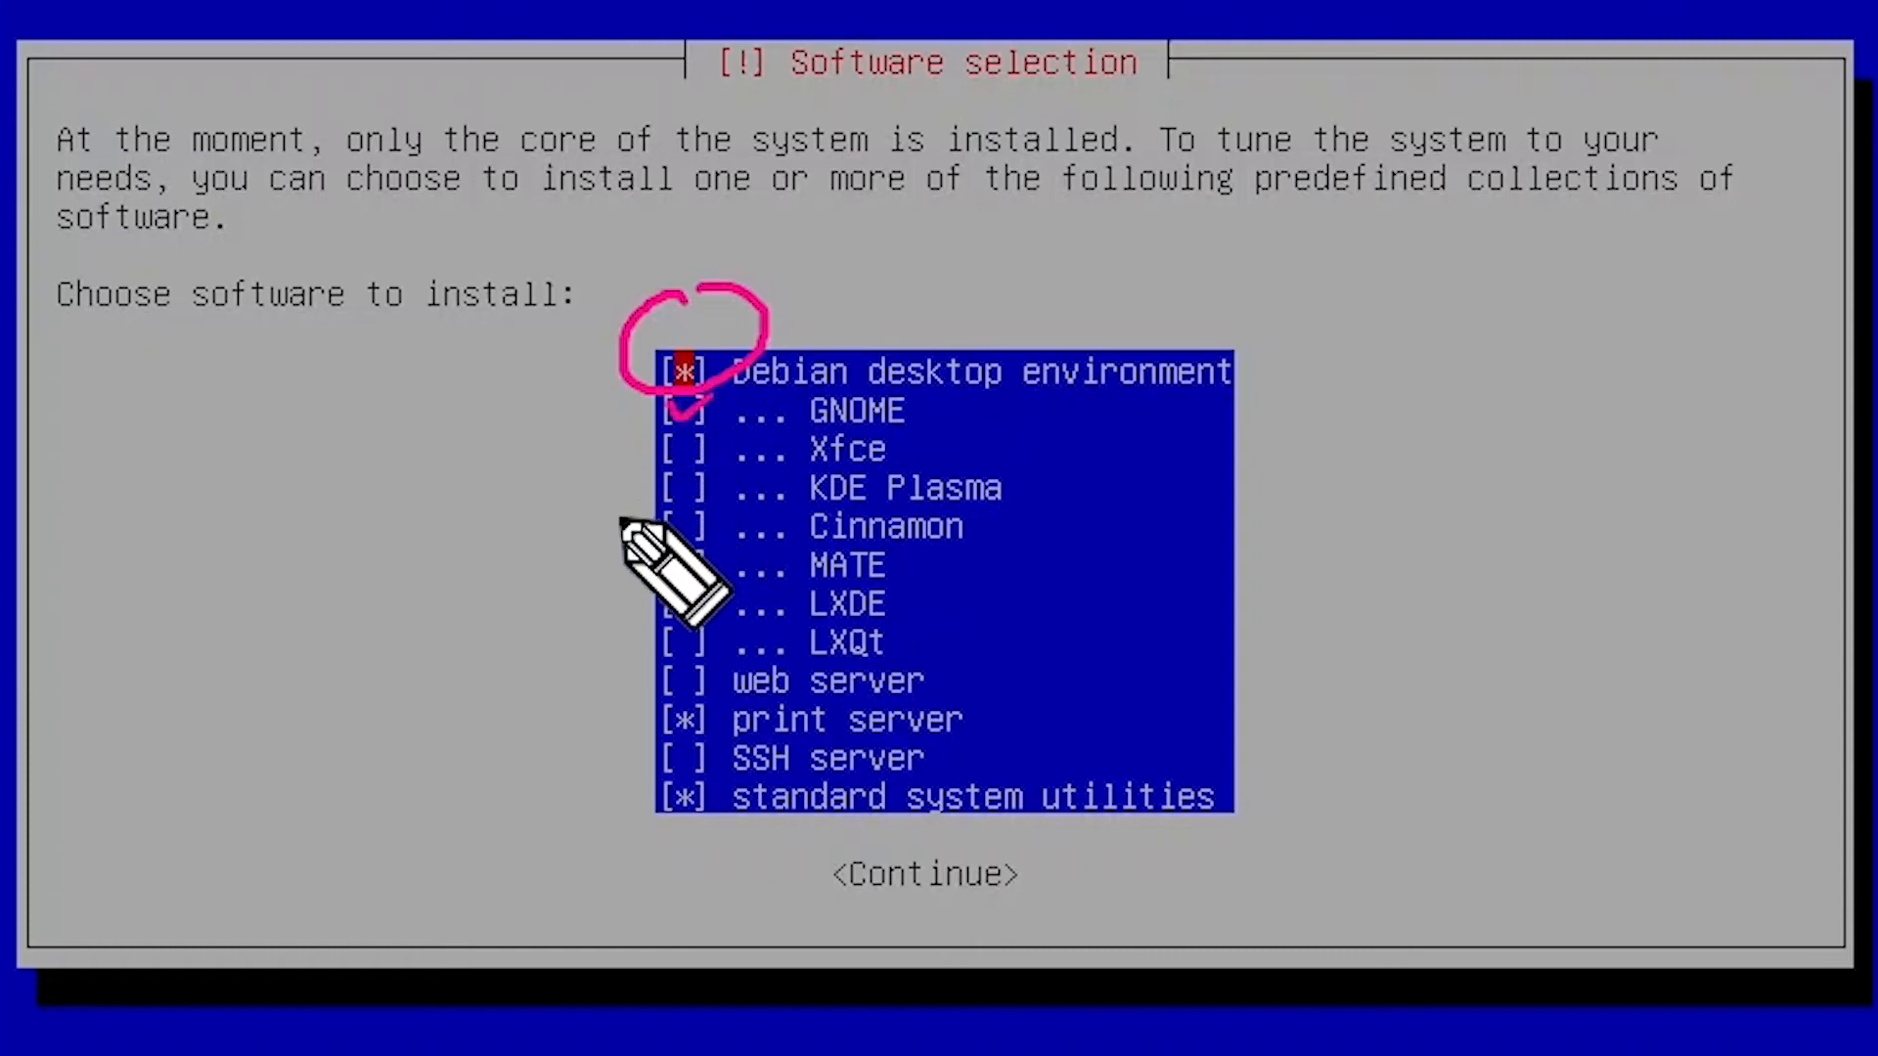
pyautogui.moveTo(866, 379); pyautogui.dragTo(1198, 398)
pyautogui.moveTo(669, 440); pyautogui.dragTo(718, 421)
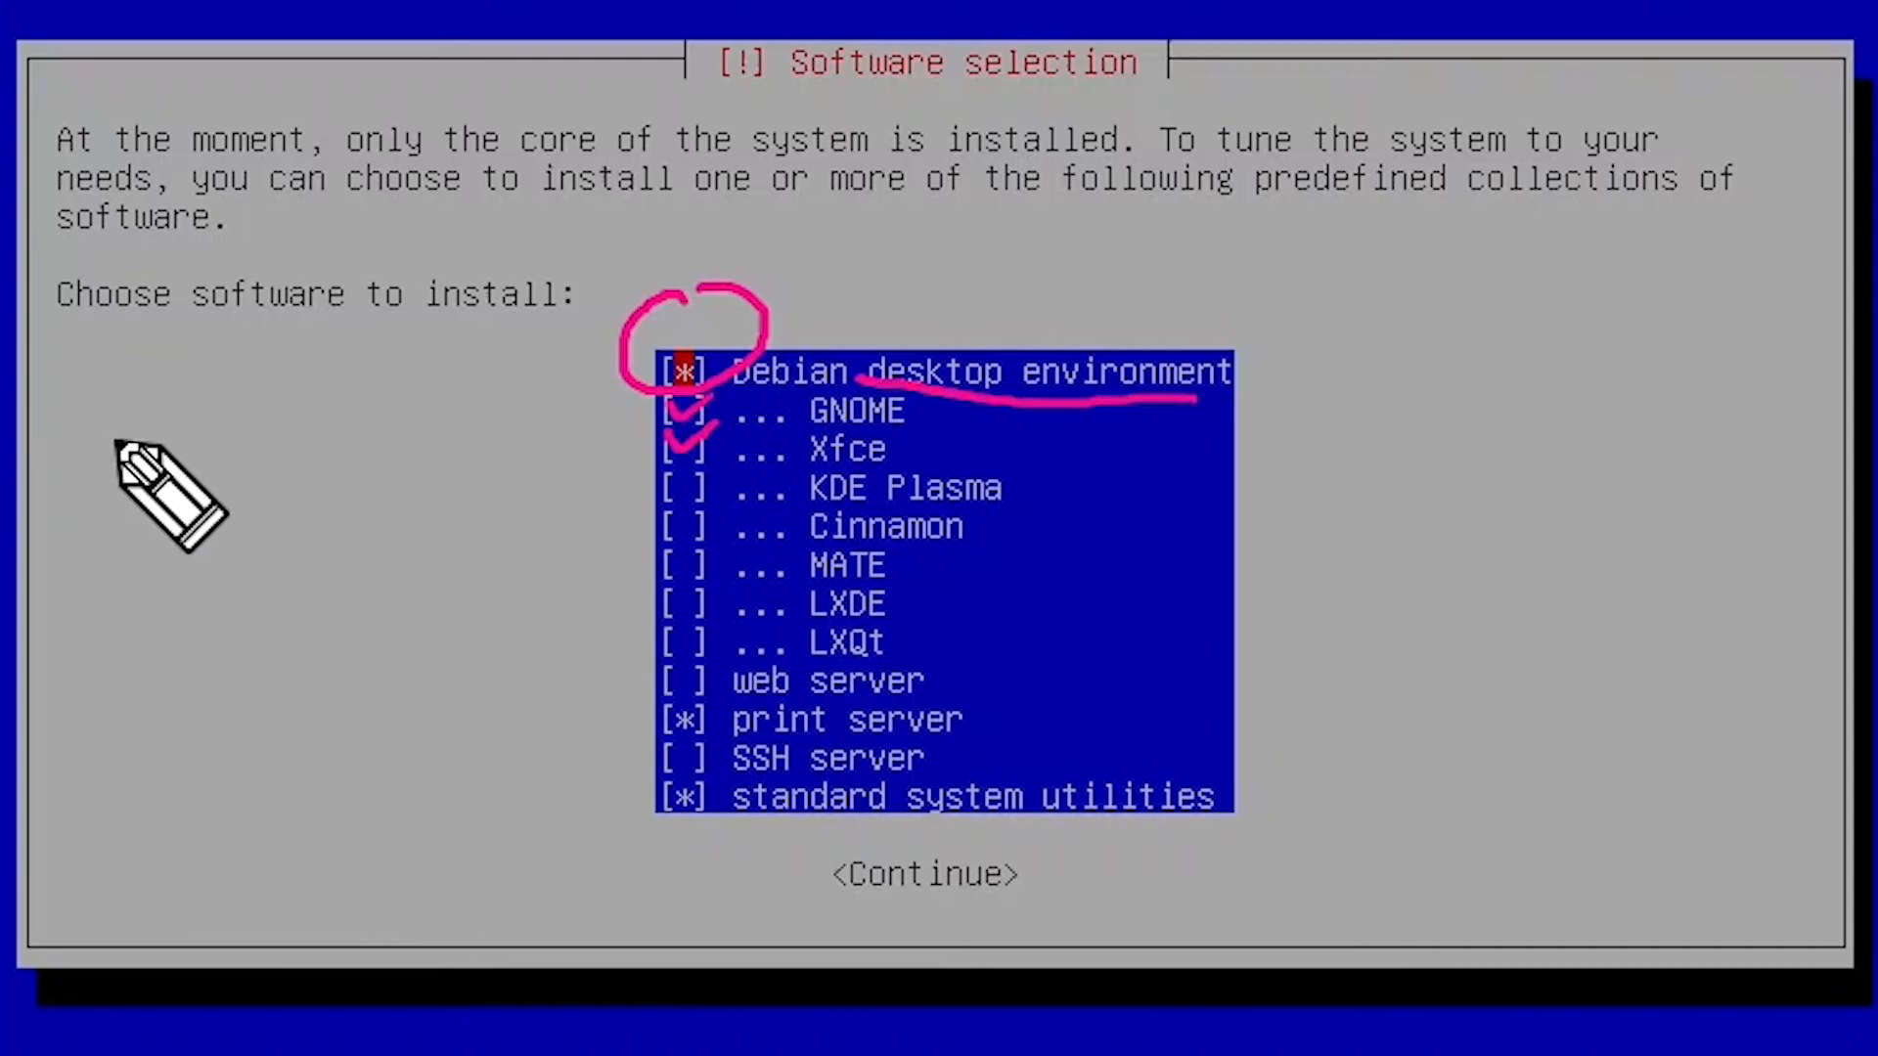
pyautogui.moveTo(113, 430)
pyautogui.mouseDown()
pyautogui.moveTo(127, 487)
pyautogui.moveTo(211, 481)
pyautogui.mouseUp()
pyautogui.moveTo(208, 416); pyautogui.dragTo(212, 493)
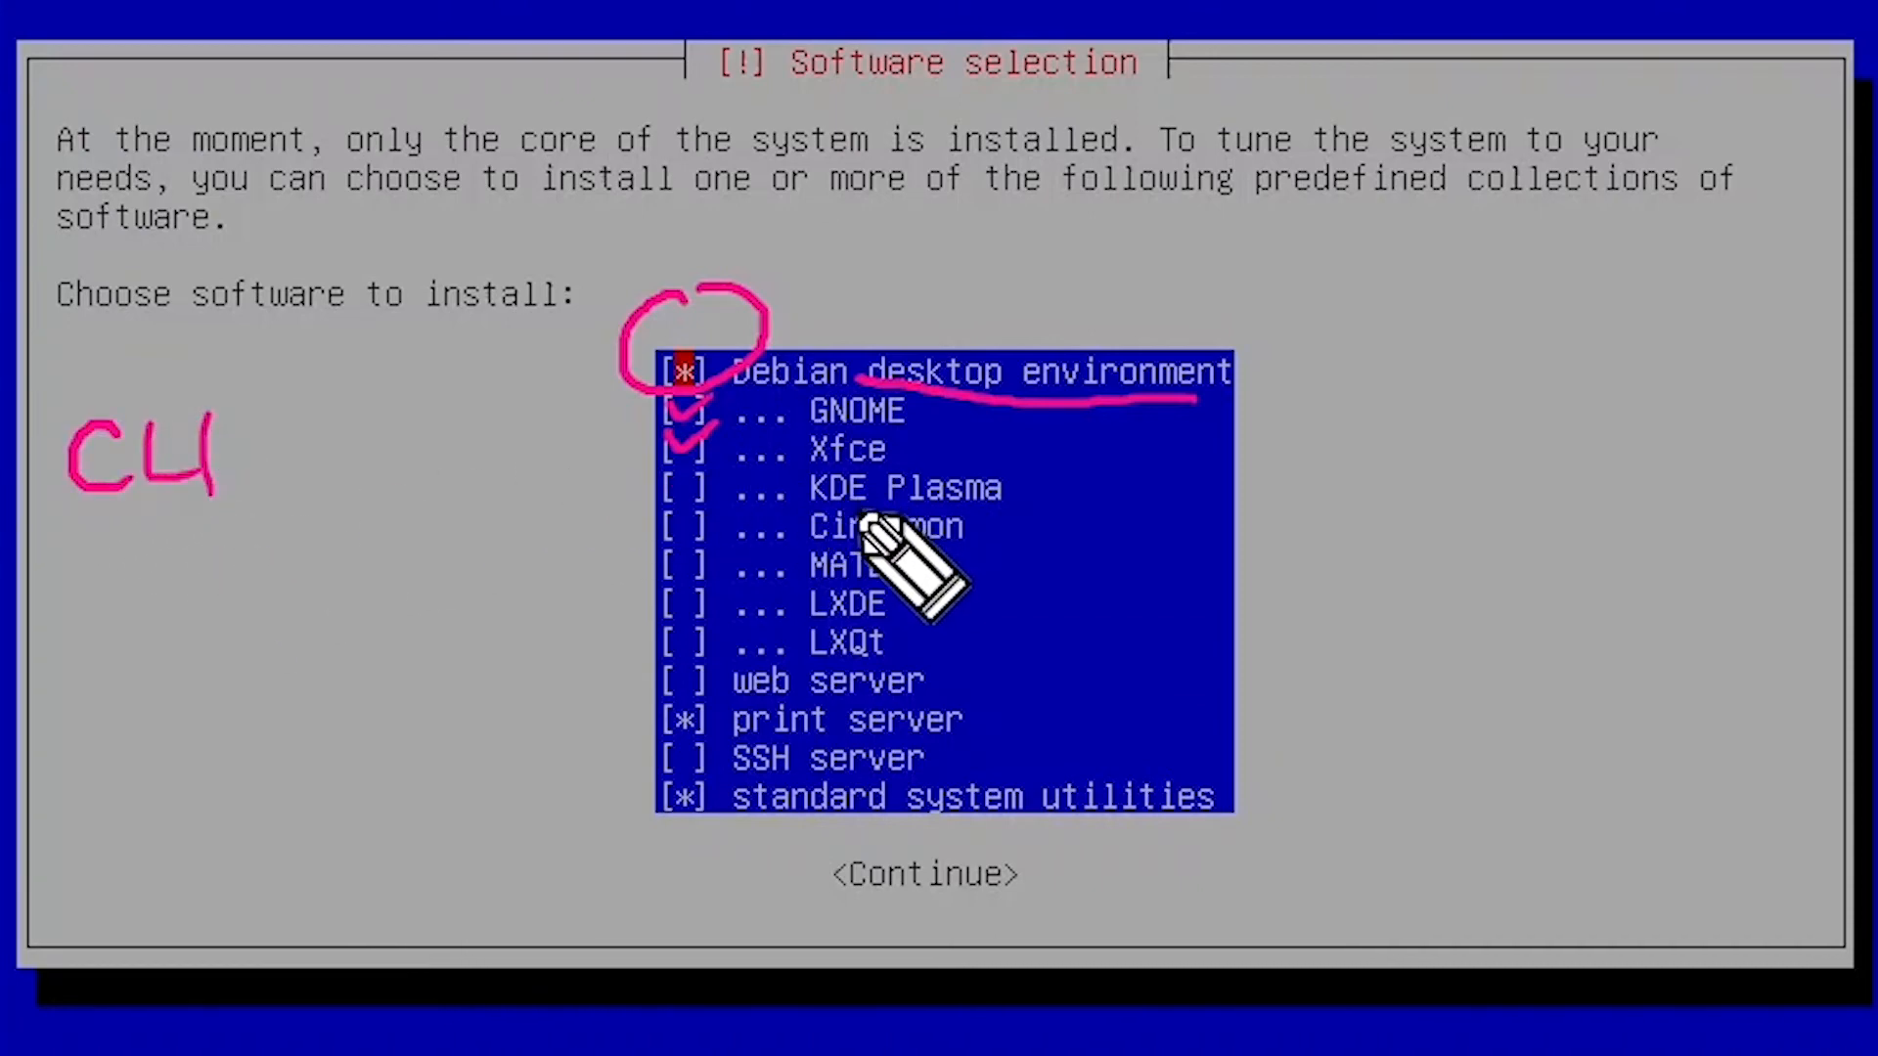
pyautogui.moveTo(620, 336); pyautogui.dragTo(734, 587)
pyautogui.moveTo(772, 293); pyautogui.dragTo(638, 591)
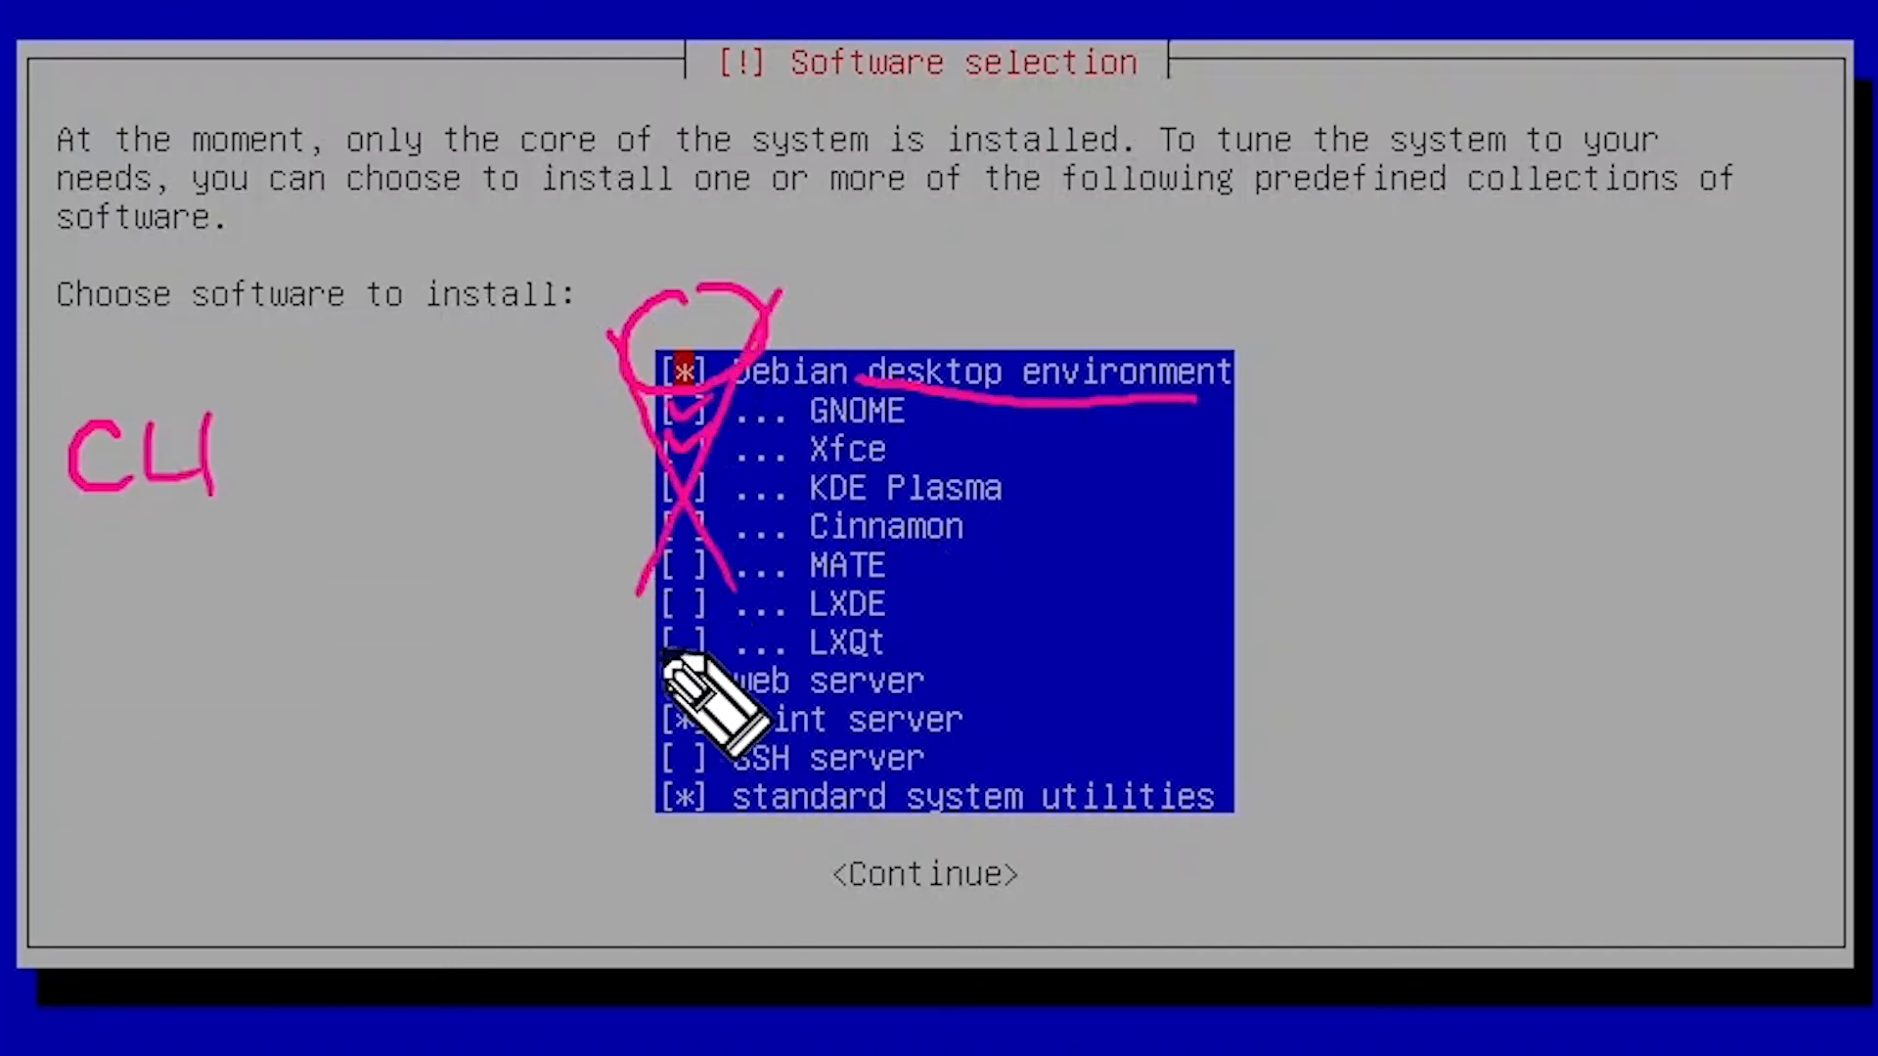
pyautogui.moveTo(651, 682)
pyautogui.mouseDown()
pyautogui.moveTo(729, 661)
pyautogui.moveTo(636, 846)
pyautogui.moveTo(720, 797)
pyautogui.moveTo(636, 742)
pyautogui.mouseUp()
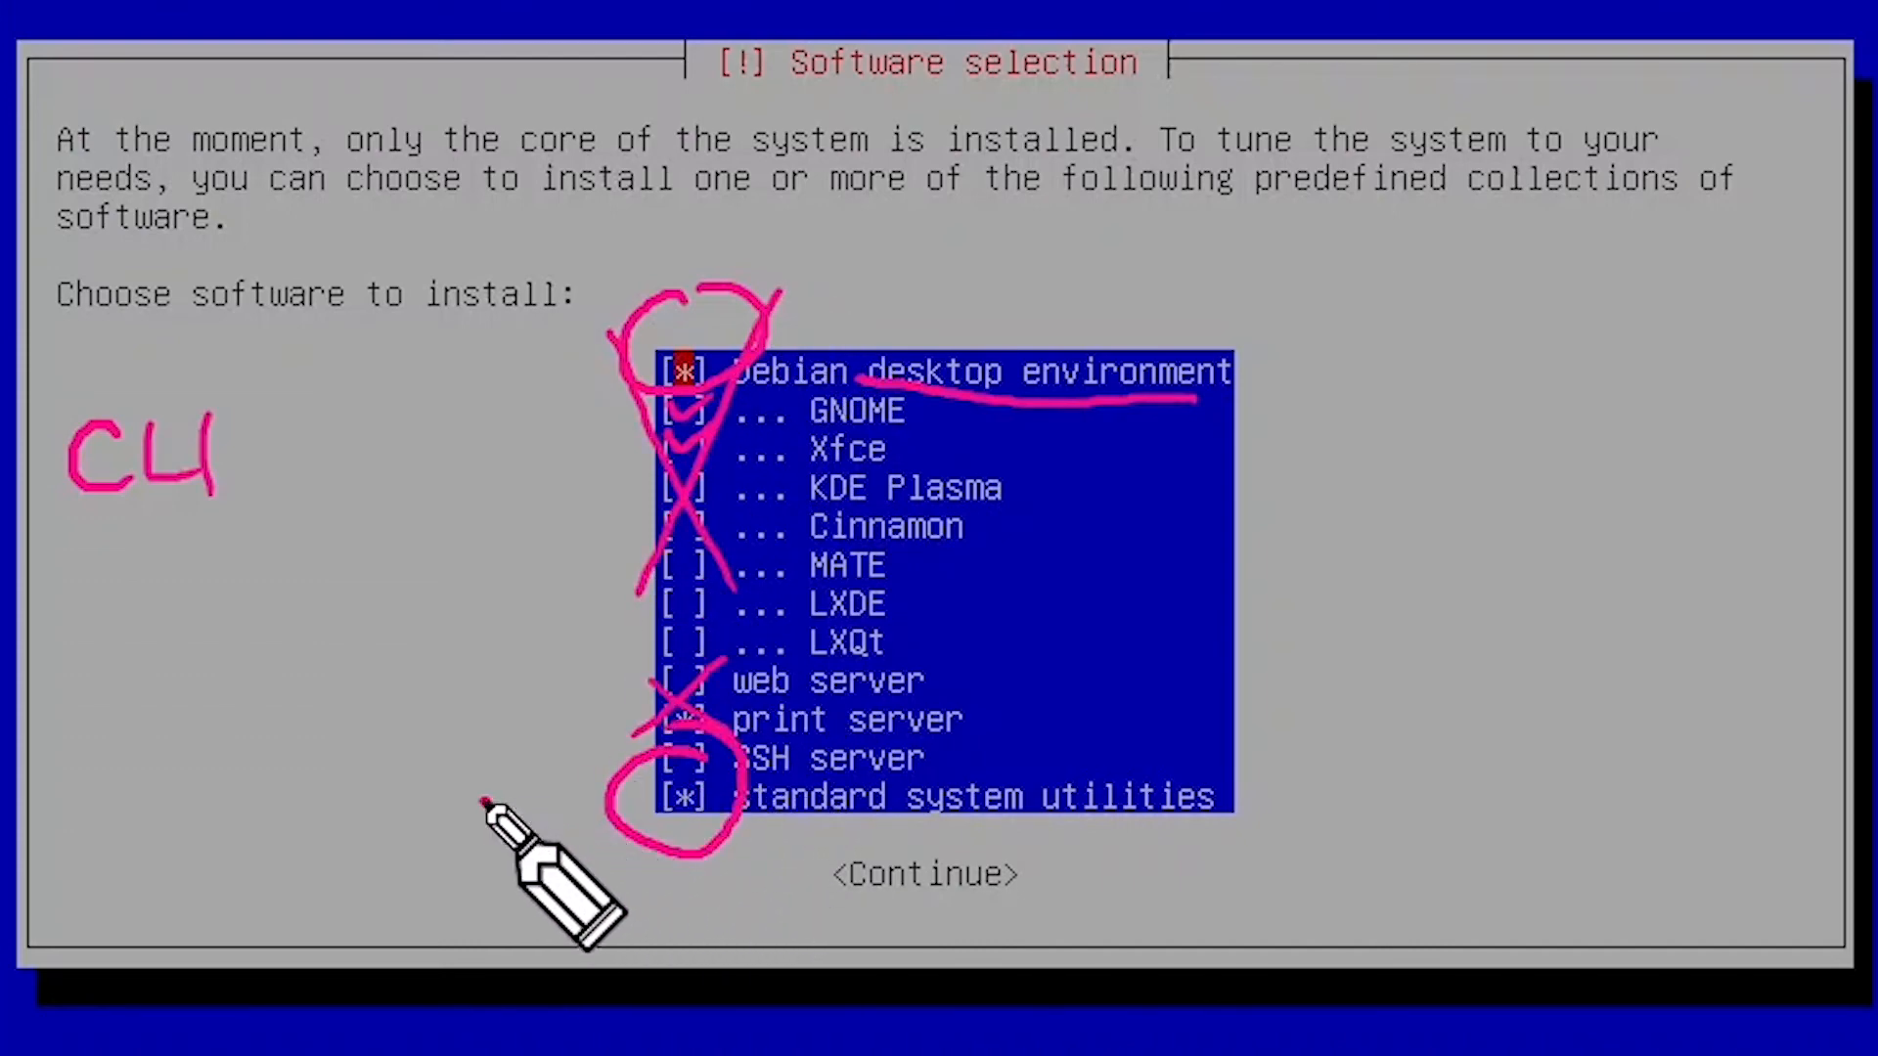
pyautogui.moveTo(486, 798); pyautogui.dragTo(594, 743)
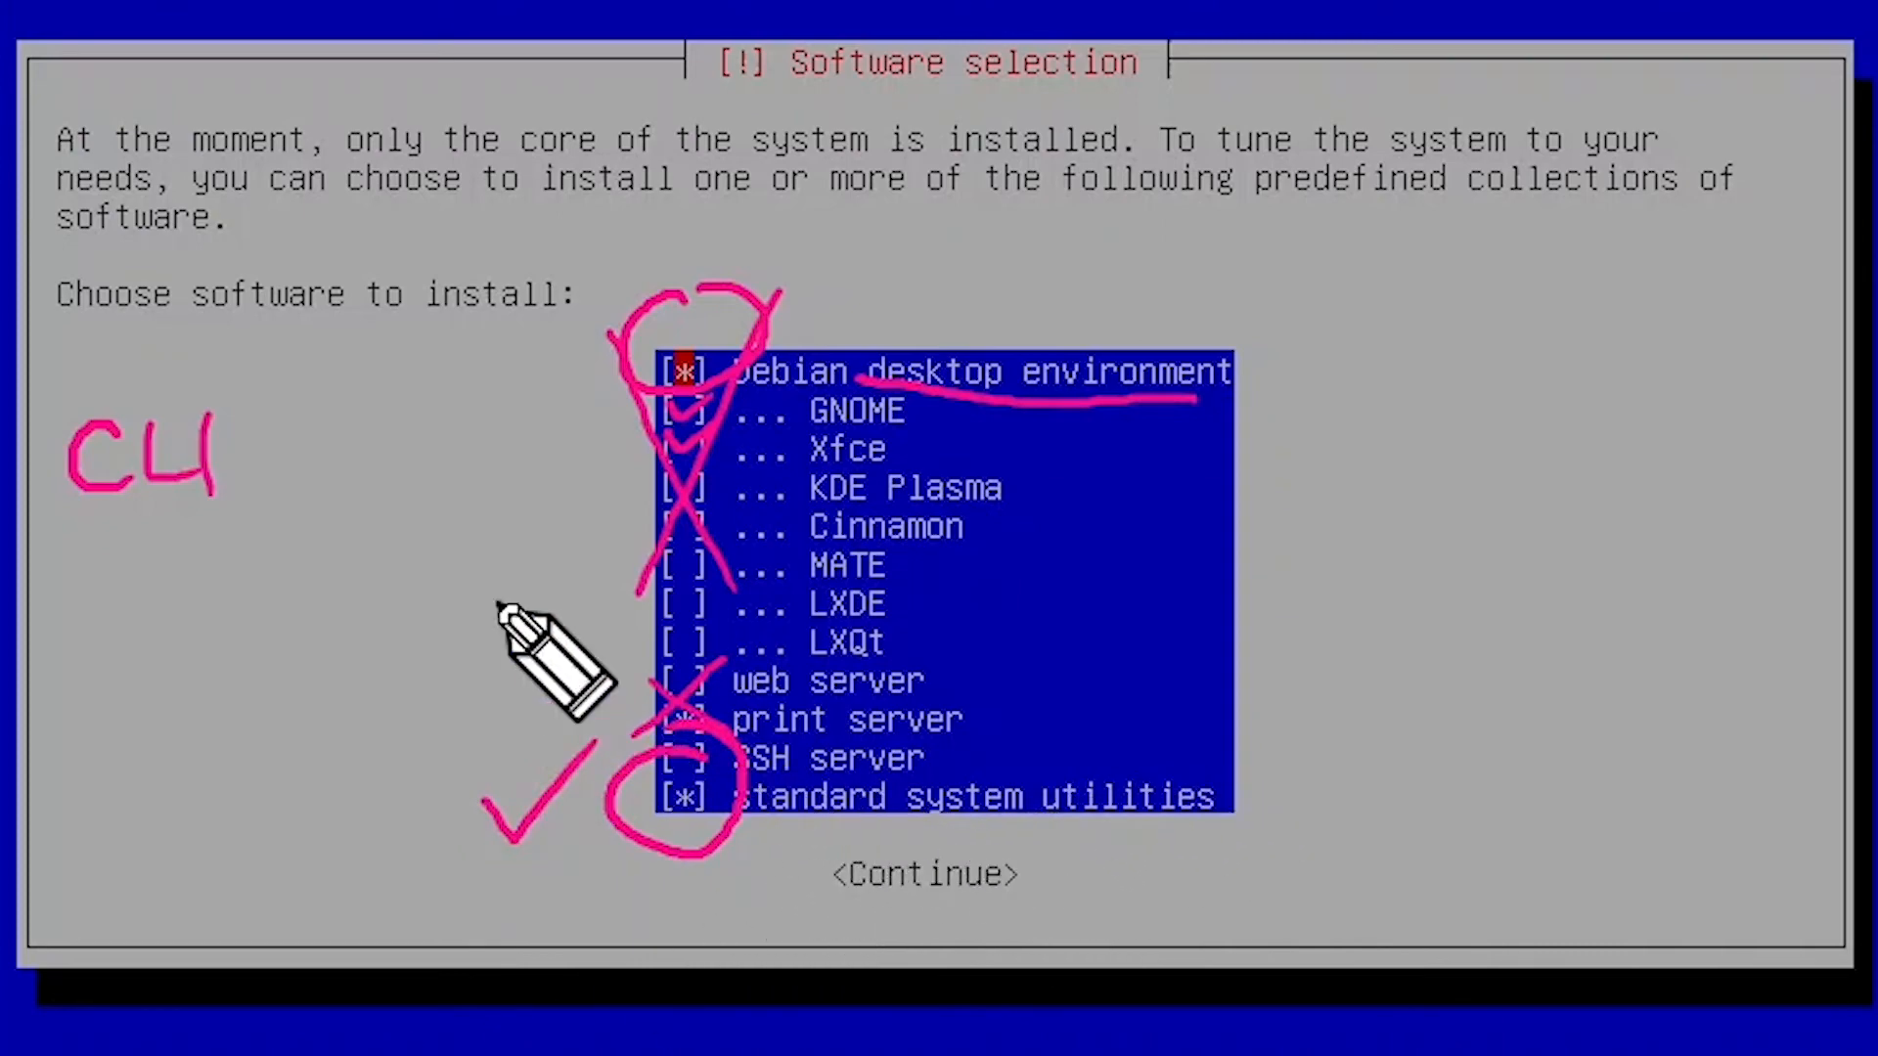
pyautogui.press('Escape')
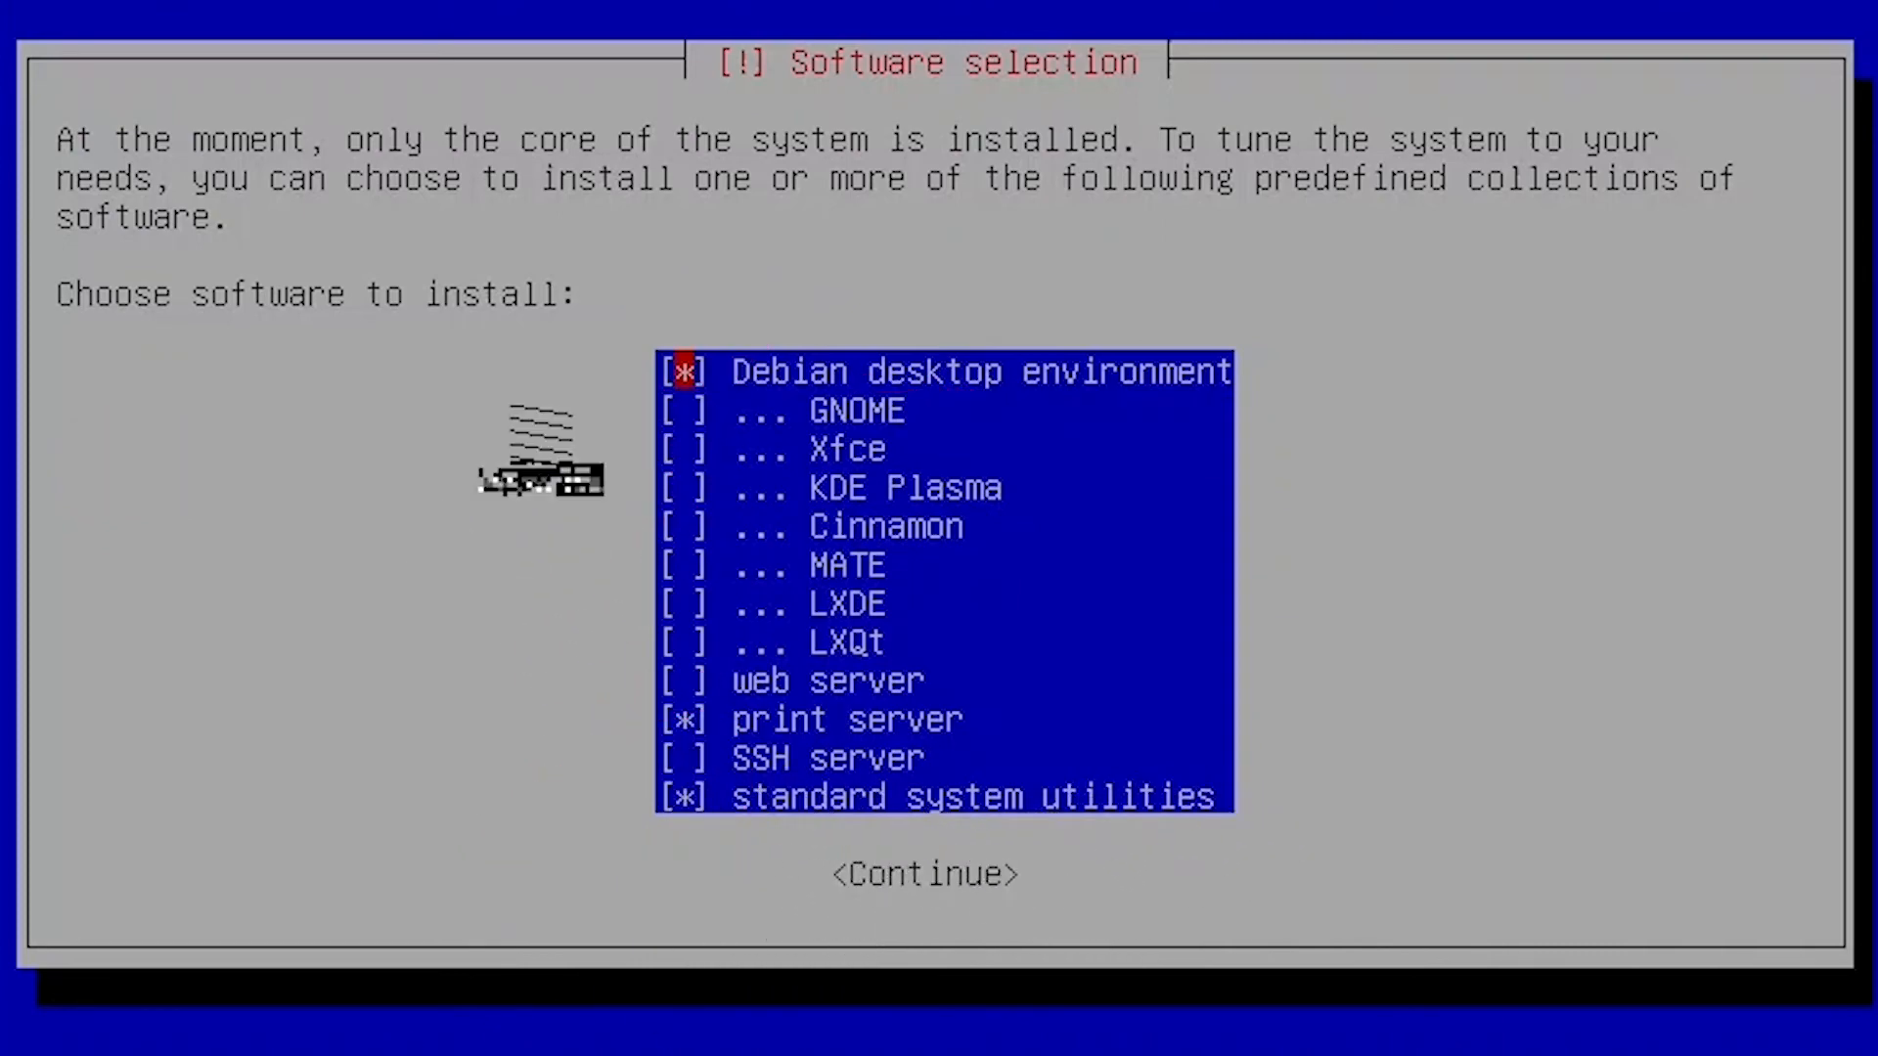
# Untick desktop environment and print server, keeping only standard system utilities, and continue.
pyautogui.press('Down')
pyautogui.press('Down')
pyautogui.press('Down')
pyautogui.press('Down')
pyautogui.press('Down')
pyautogui.press('Down')
pyautogui.press('Down')
pyautogui.press('Down')
pyautogui.press('Down')
pyautogui.press('Tab')
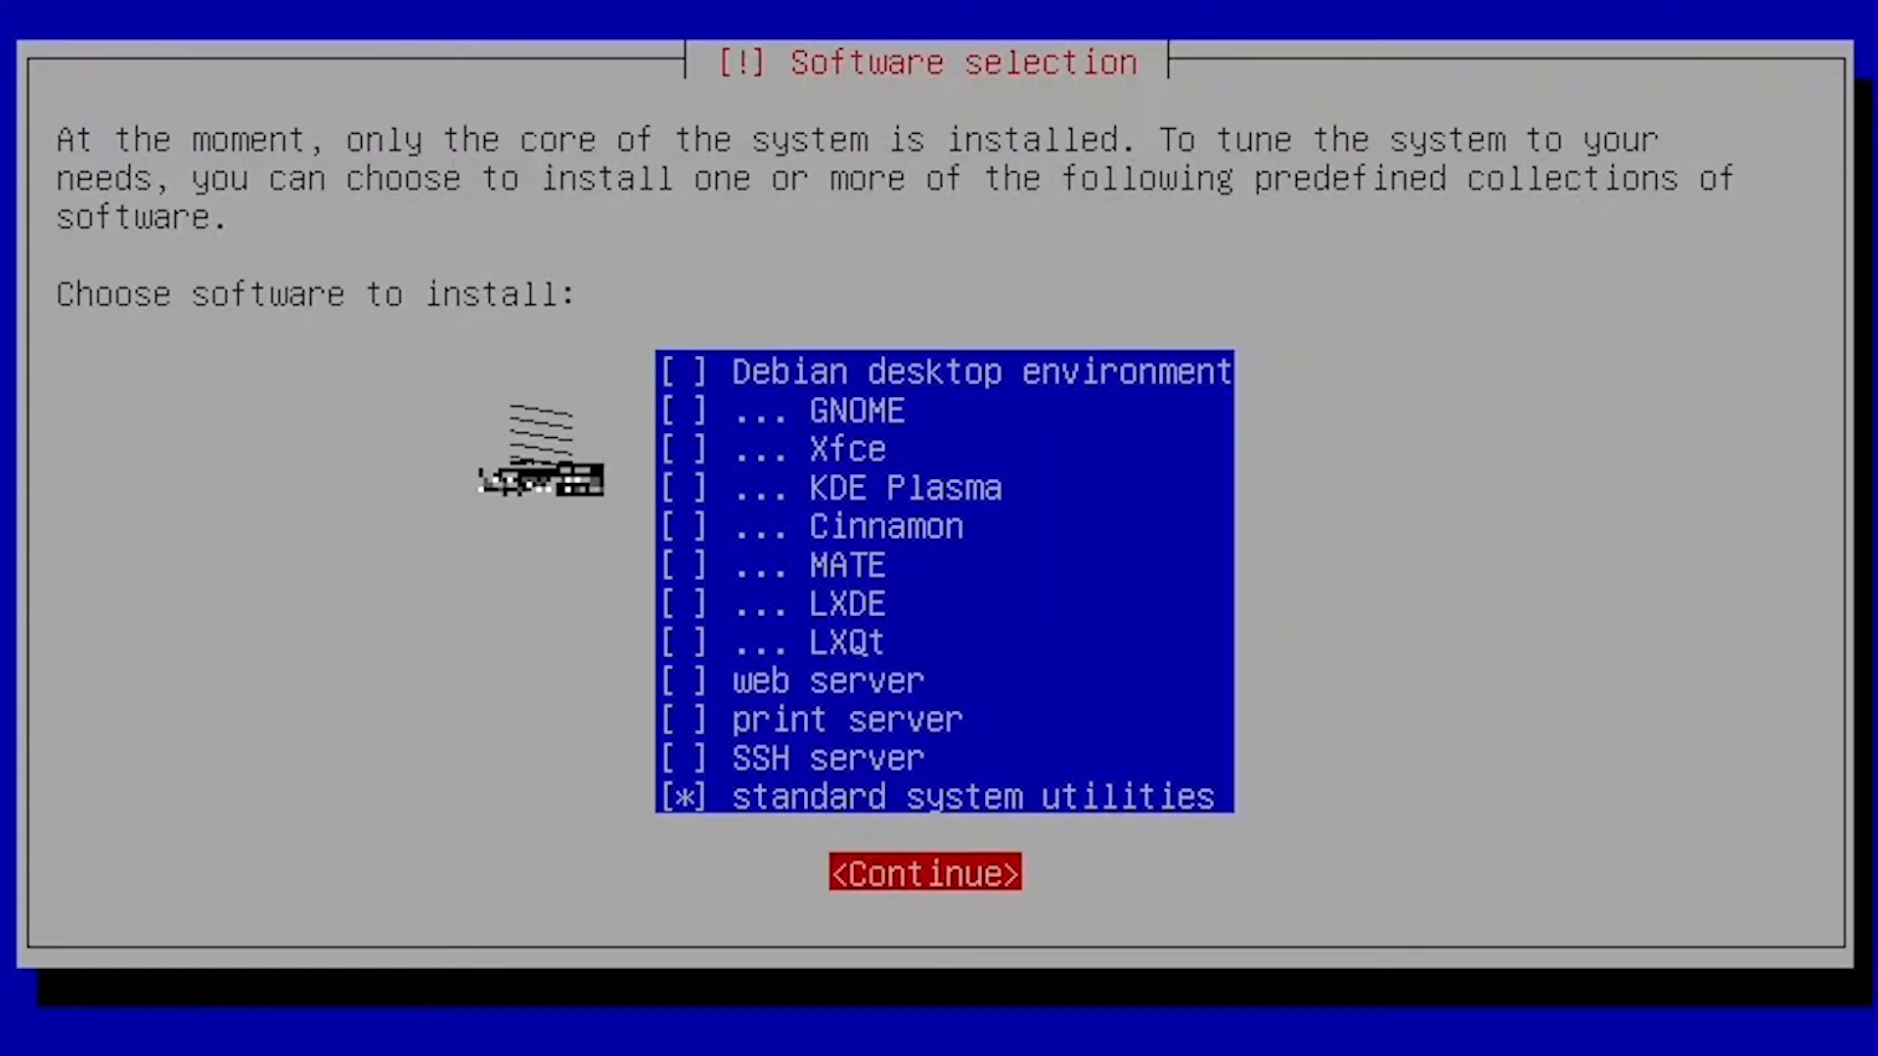
pyautogui.press('Return')
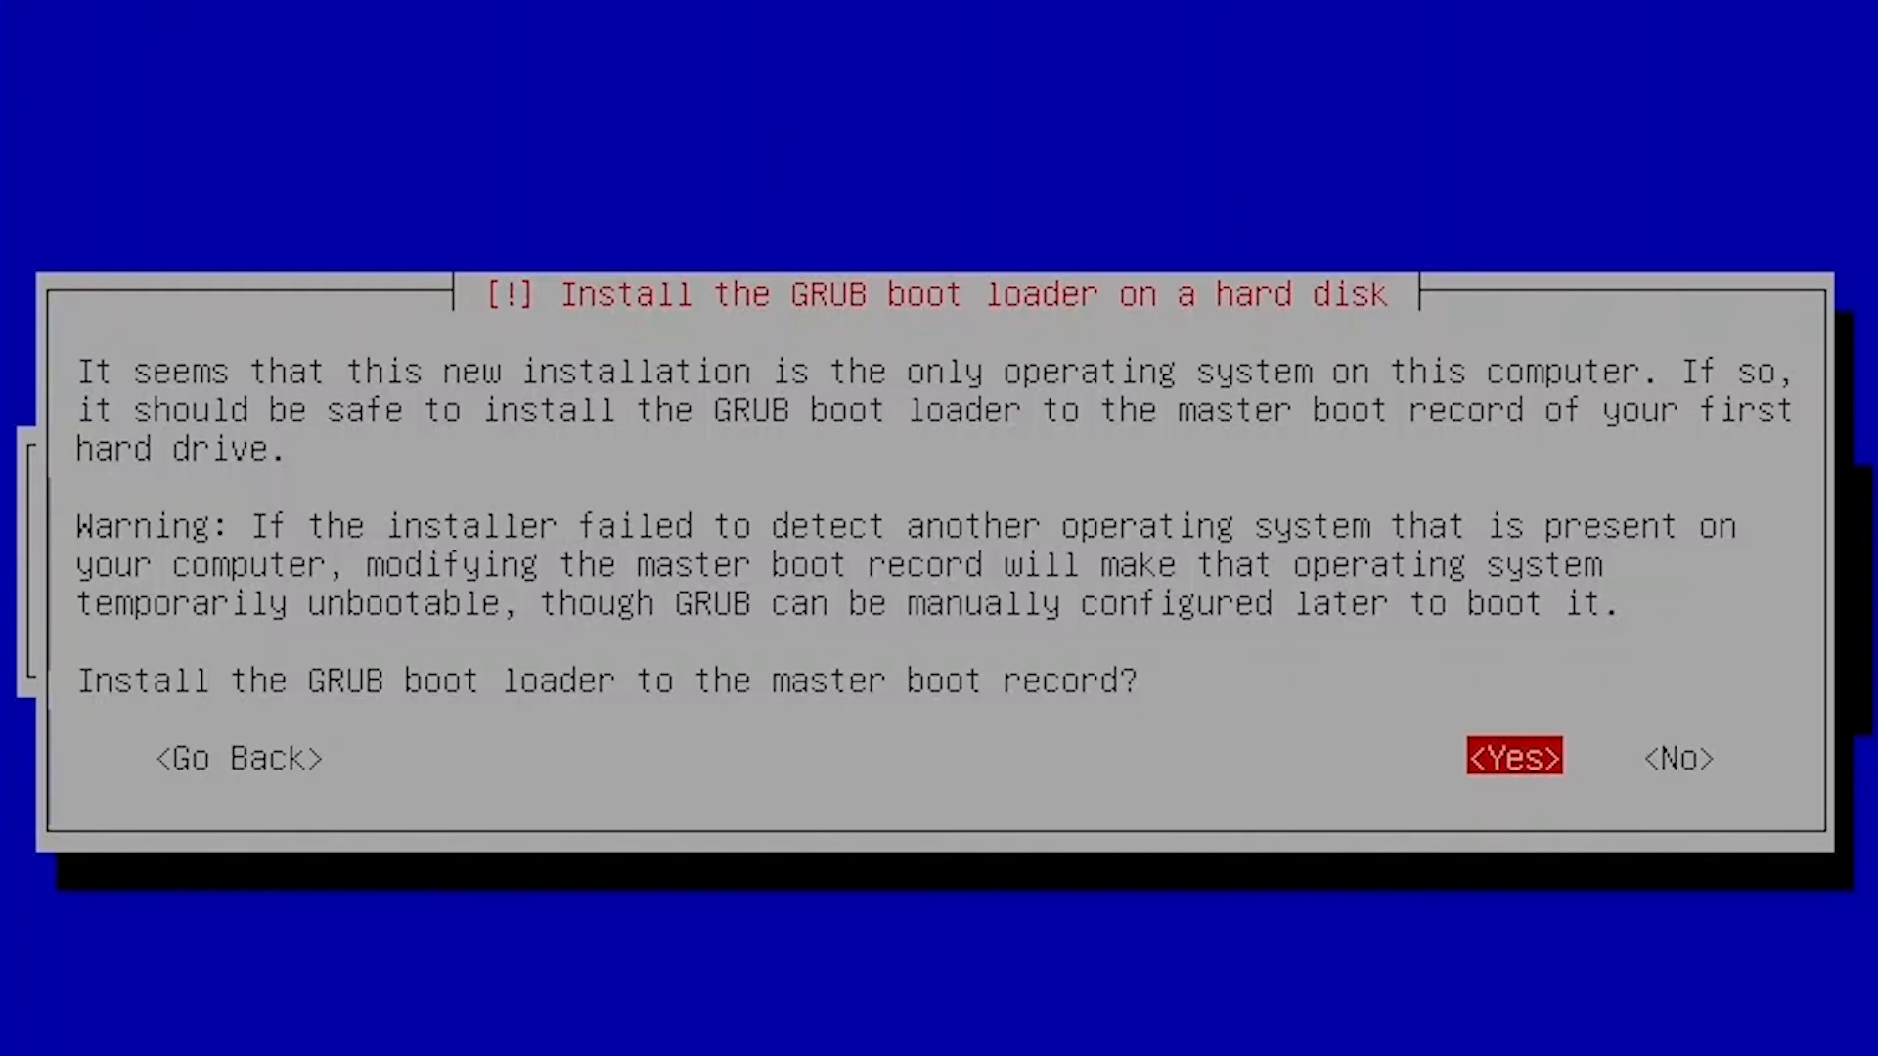
# Install the GRUB boot loader to the master boot record on /dev/sda.
pyautogui.press('Return')
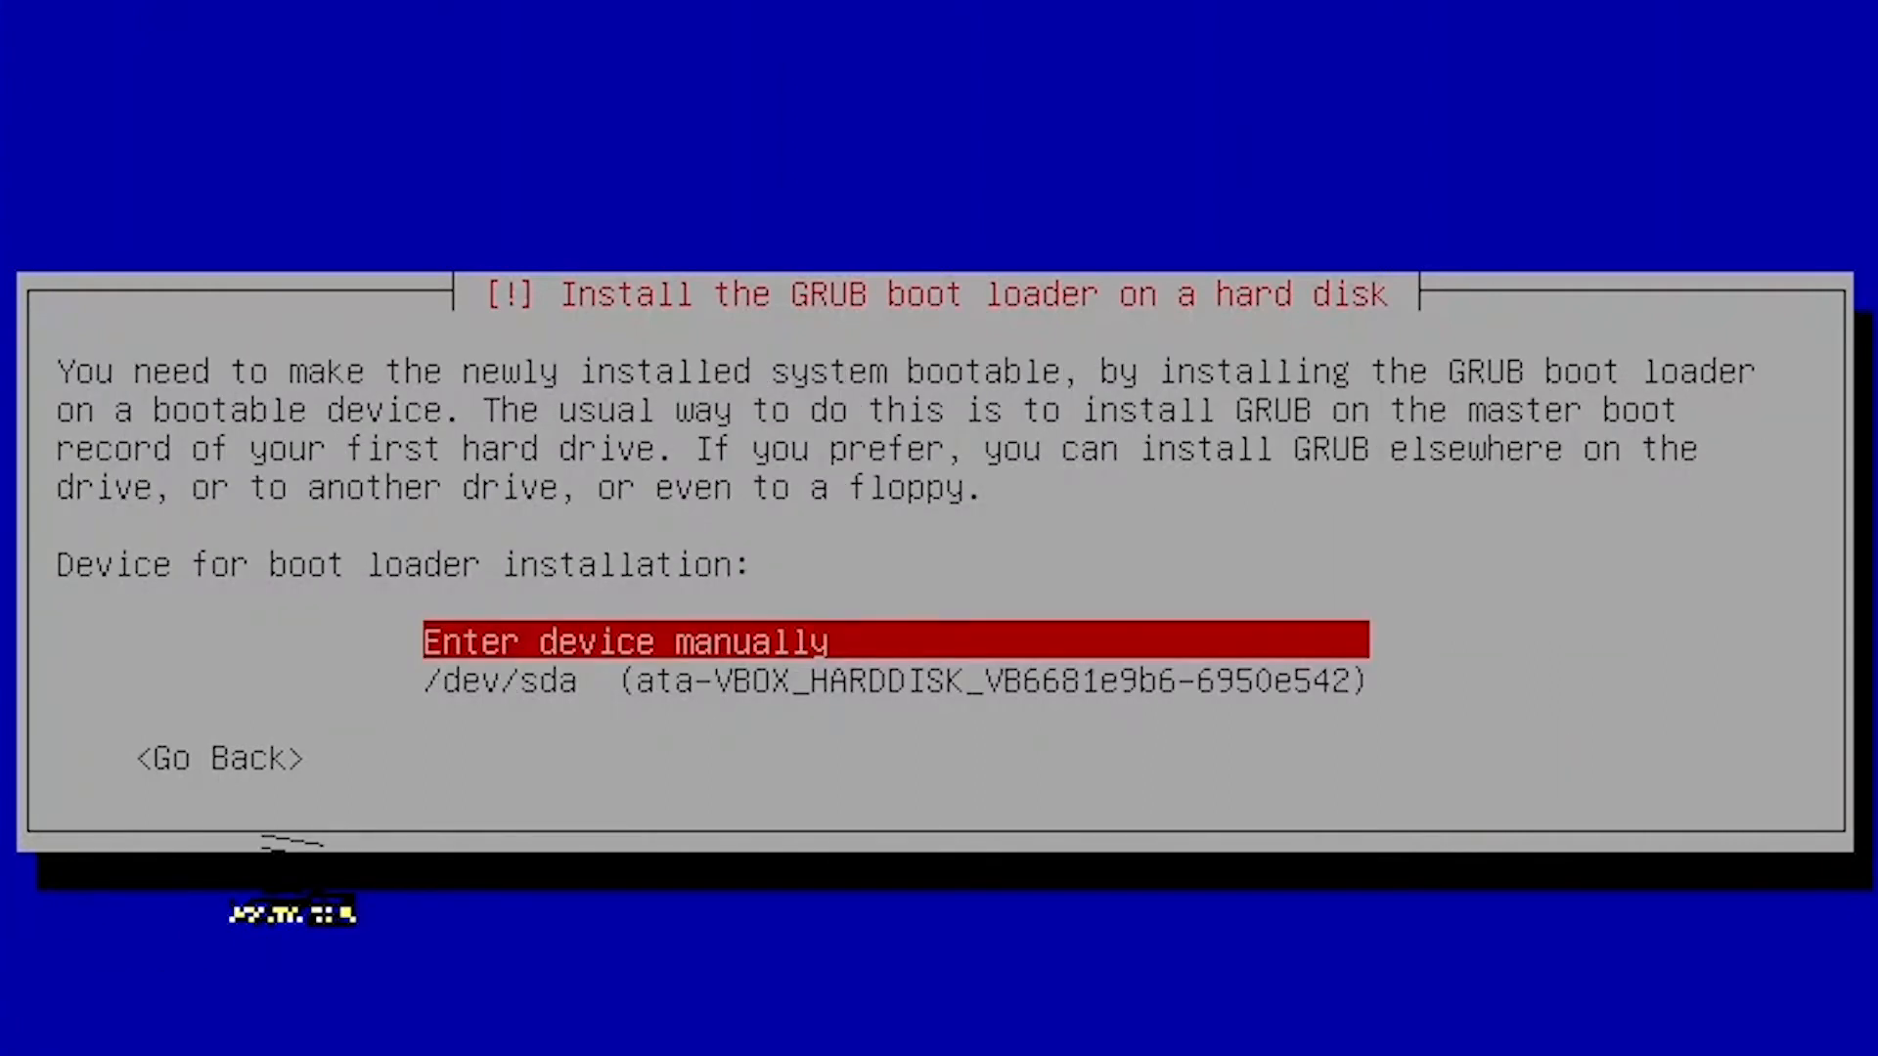
pyautogui.press('Down')
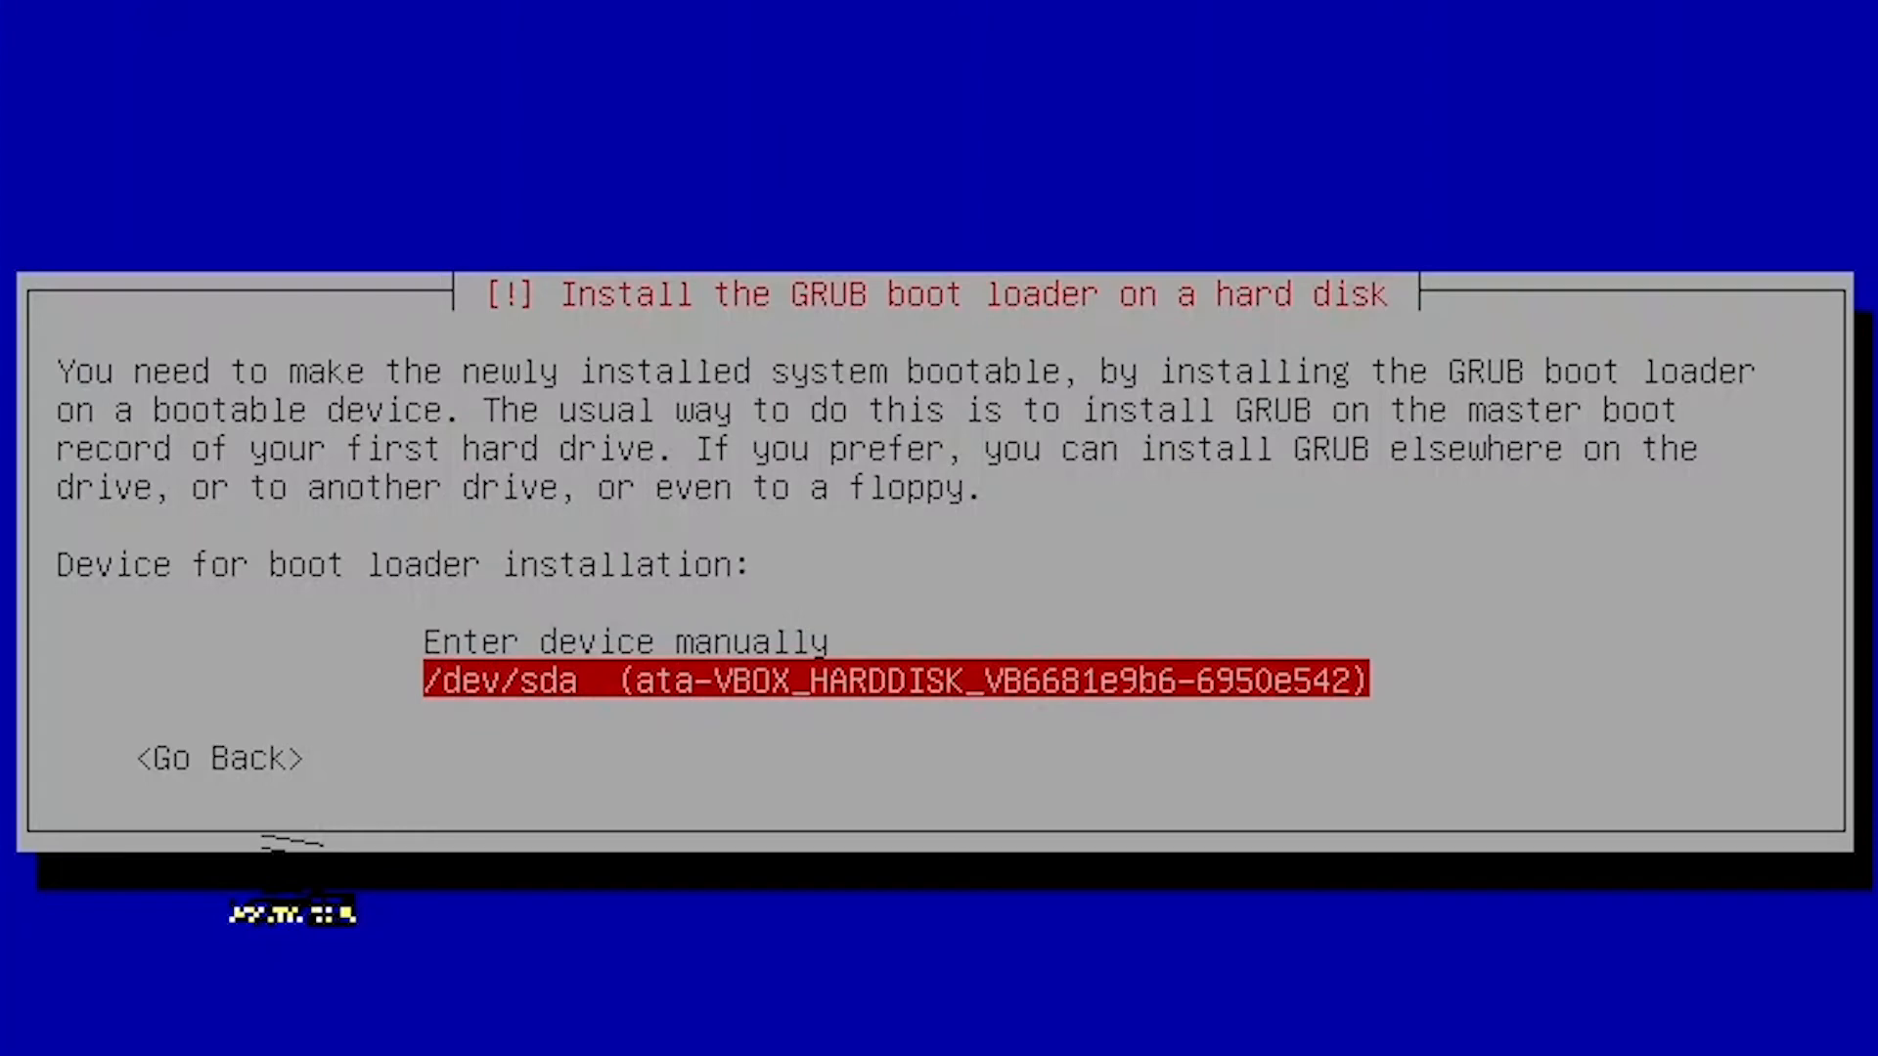
pyautogui.press('Return')
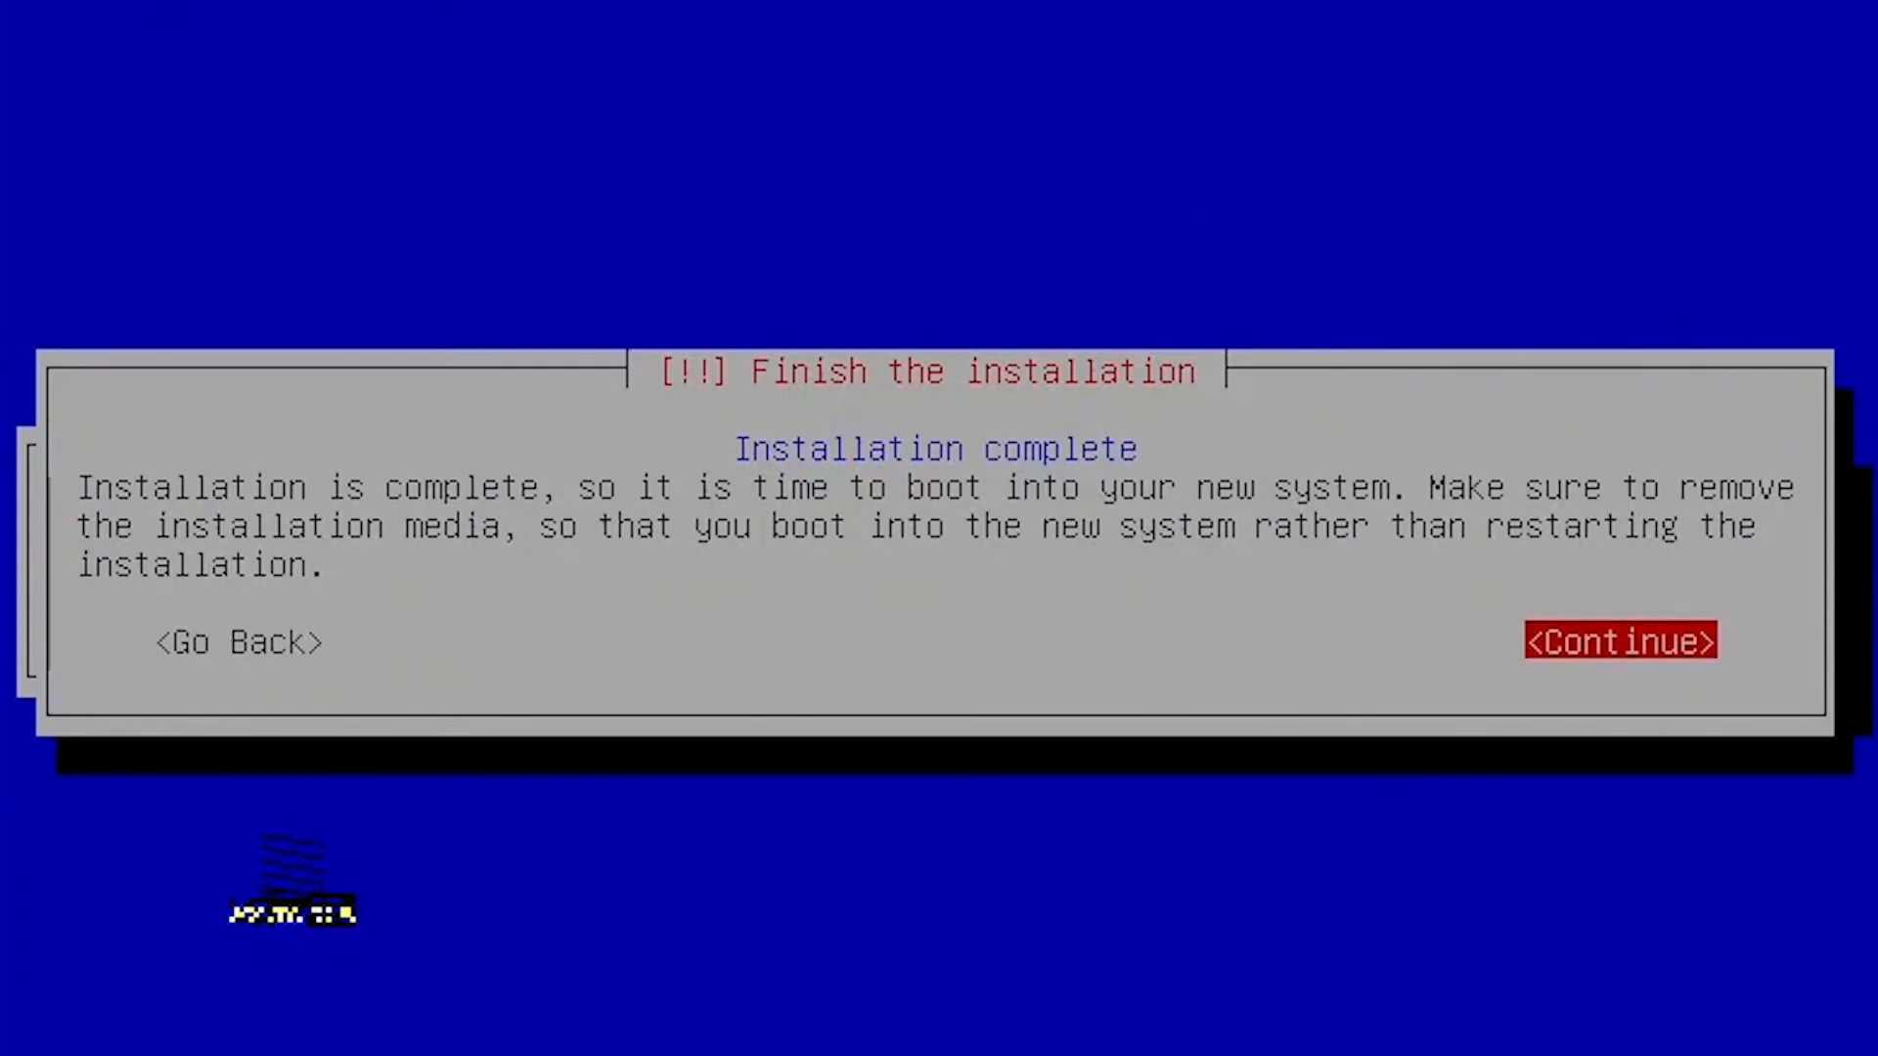
# Finish the Debian 10 installation and reboot the VM to the ns1 login prompt.
pyautogui.press('Return')
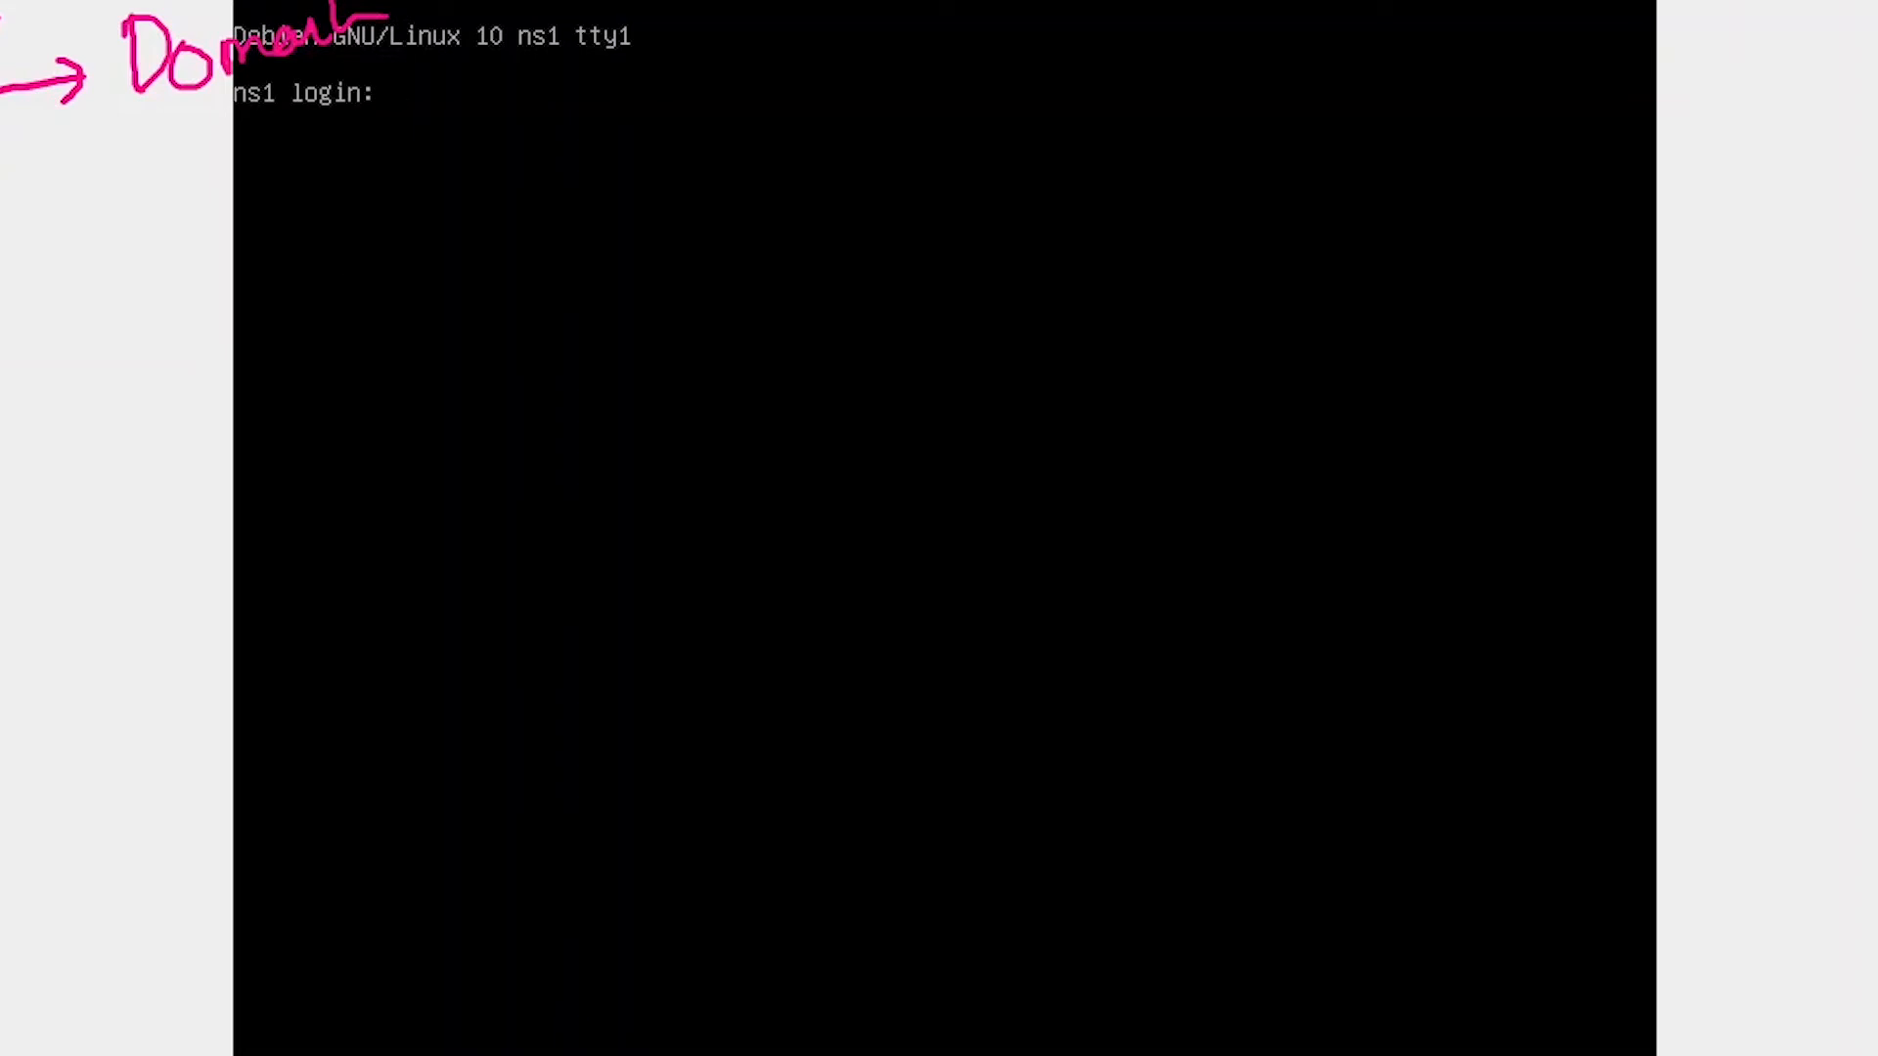
# Clear the Domain note and log in to ns1 as root with the root password.
pyautogui.moveTo(337, 12)
pyautogui.mouseDown()
pyautogui.moveTo(209, 92)
pyautogui.moveTo(130, 59)
pyautogui.moveTo(63, 73)
pyautogui.mouseUp()
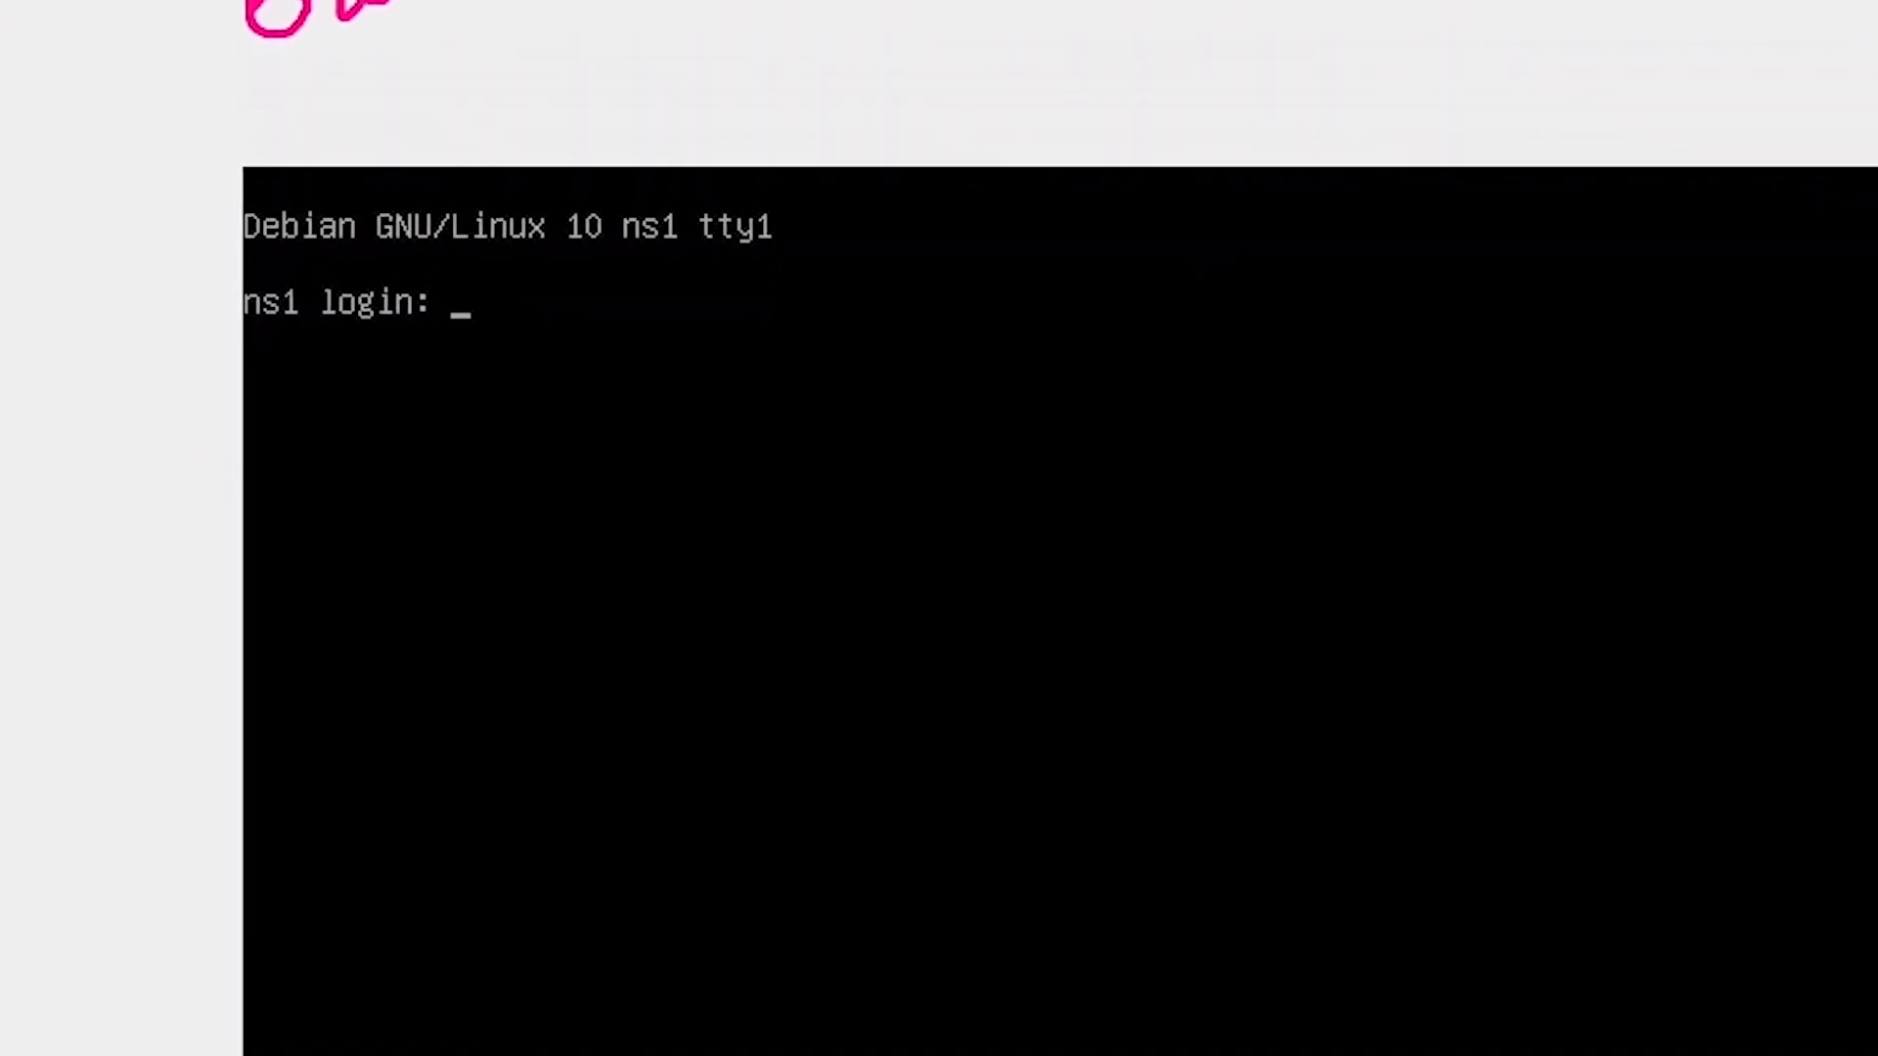
pyautogui.write('root')
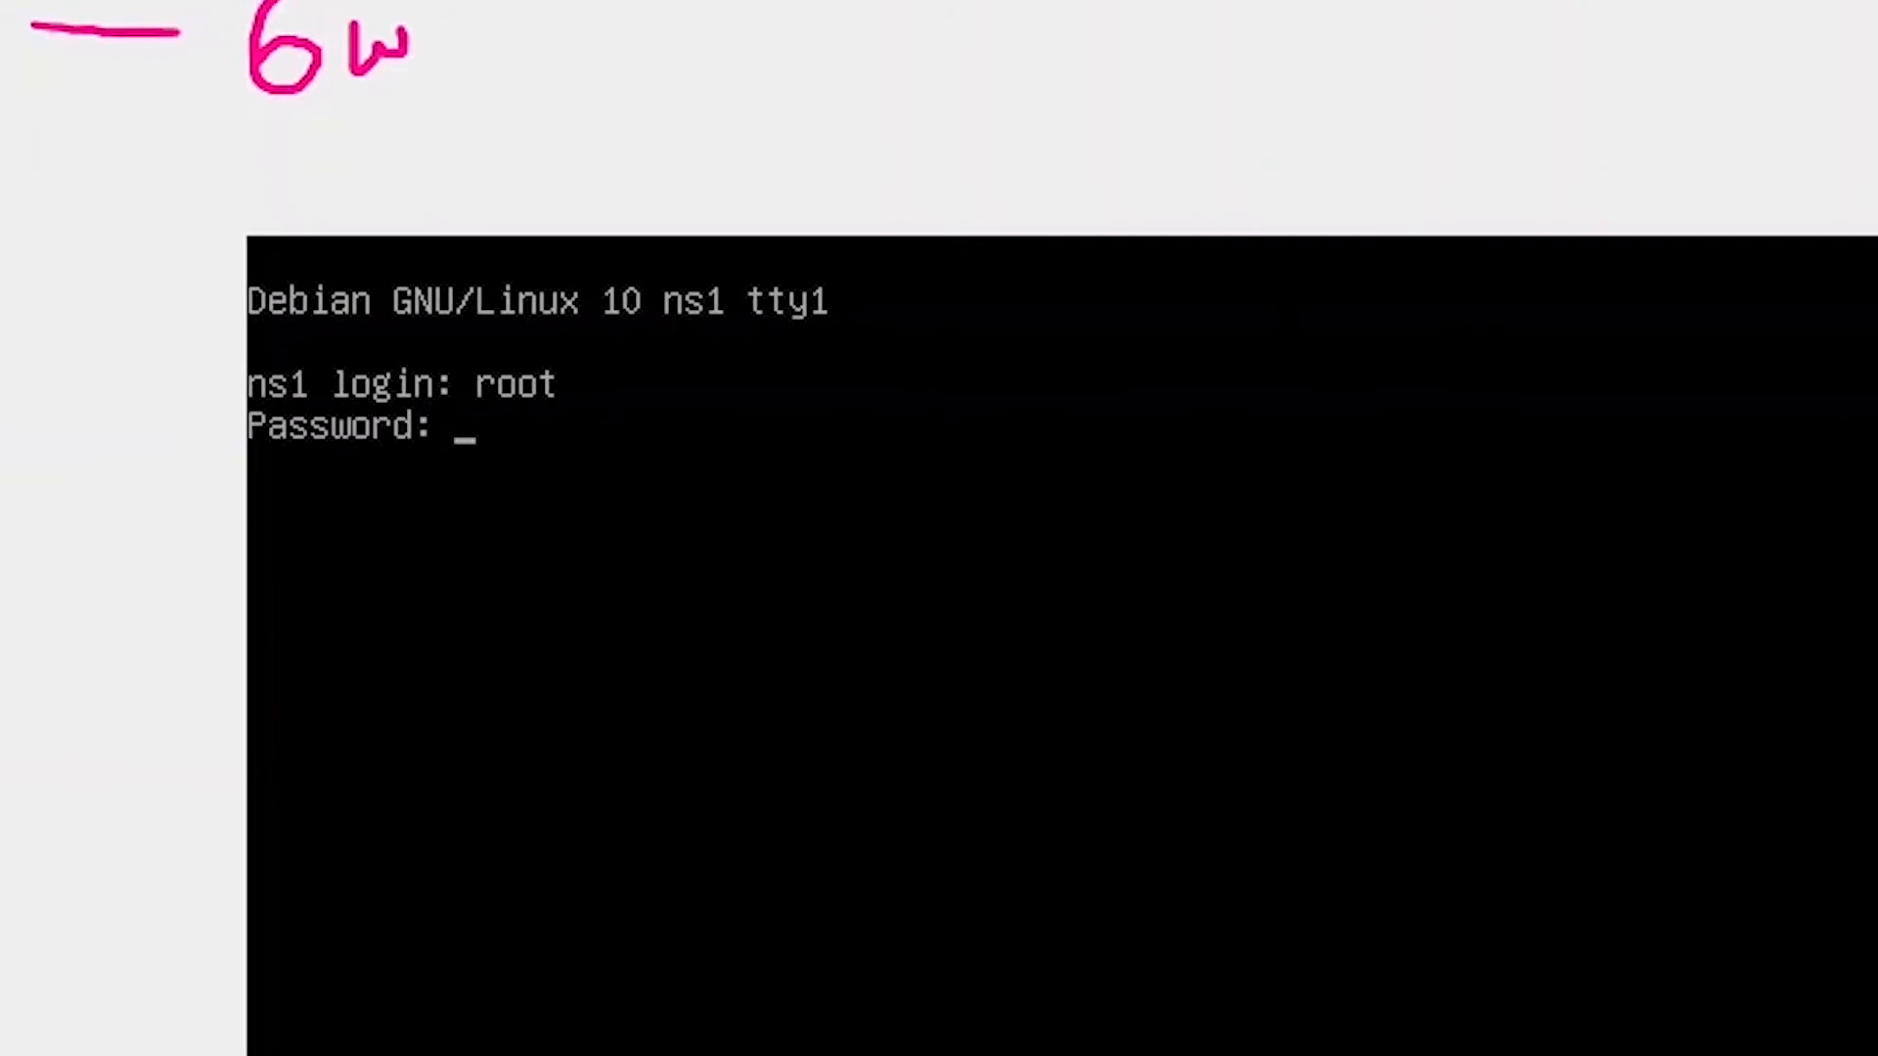
pyautogui.press('Return')
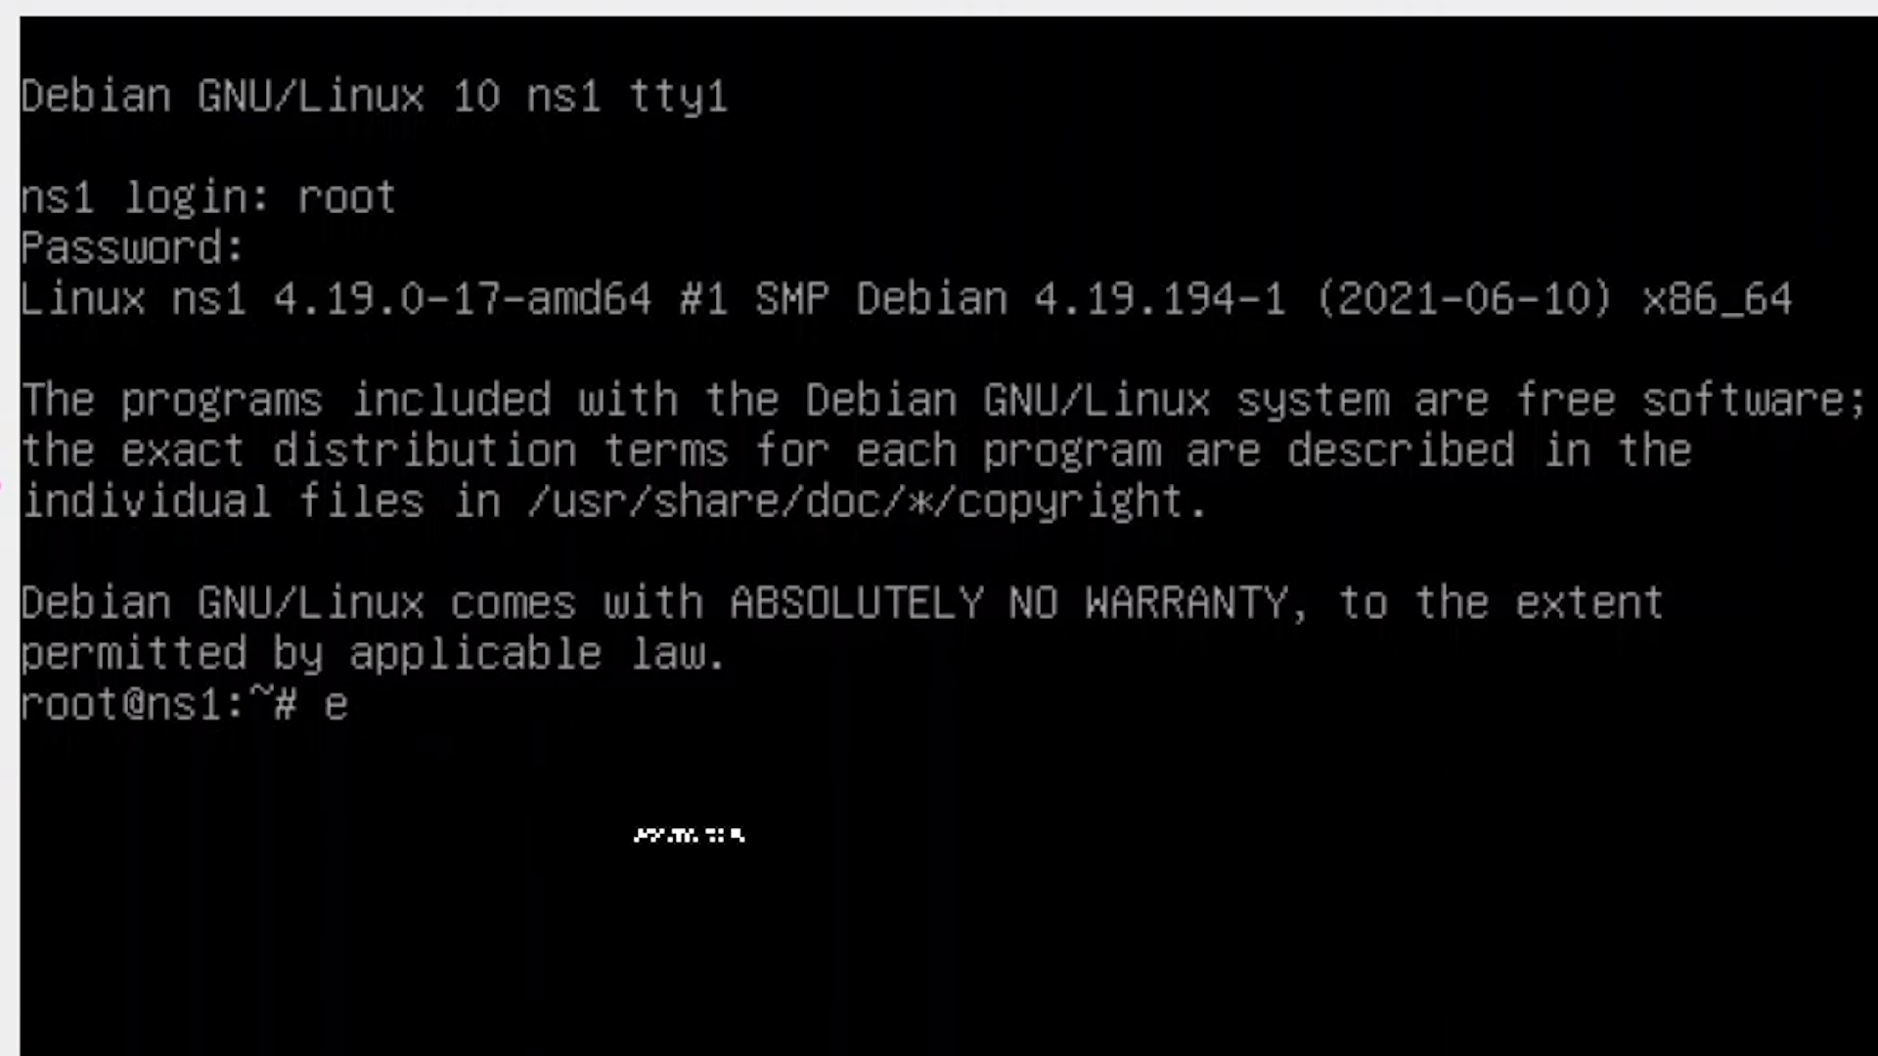
# Log out of root, then sign in on ns1 as zerobot with its password.
pyautogui.press('Return')
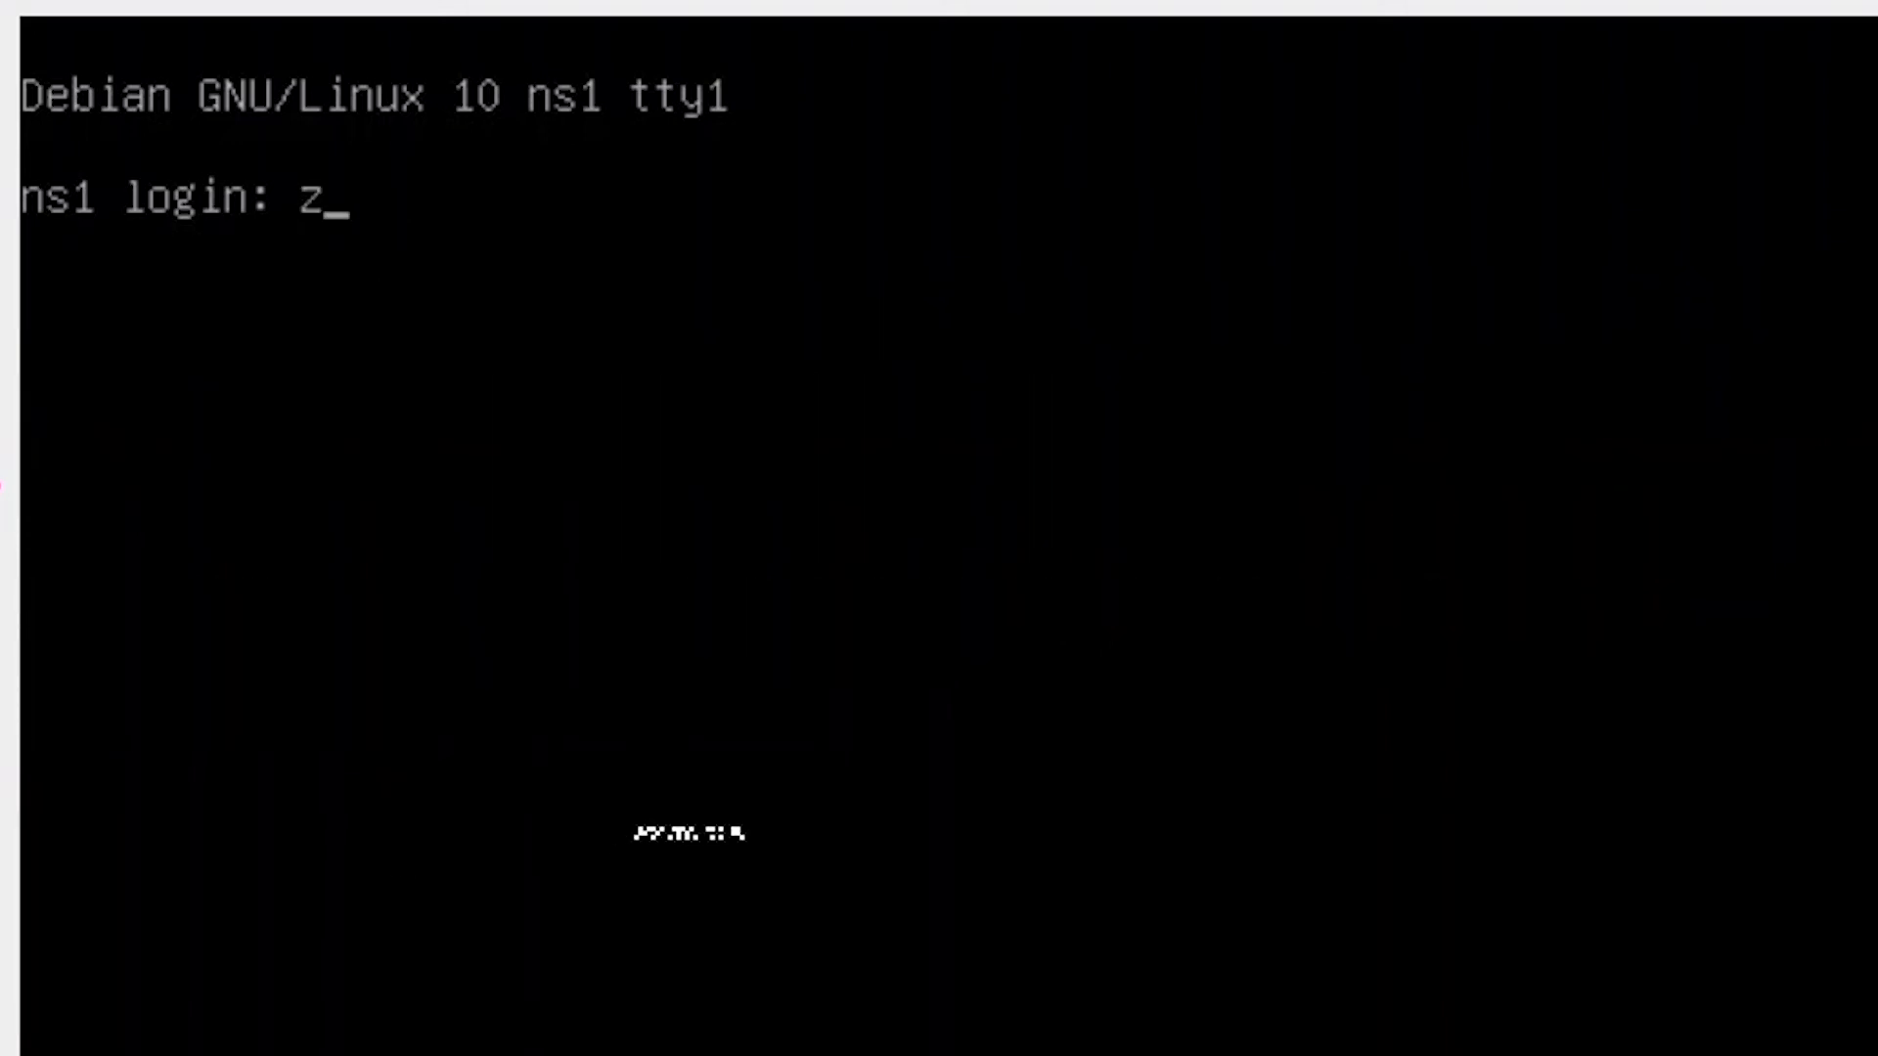
pyautogui.press('Return')
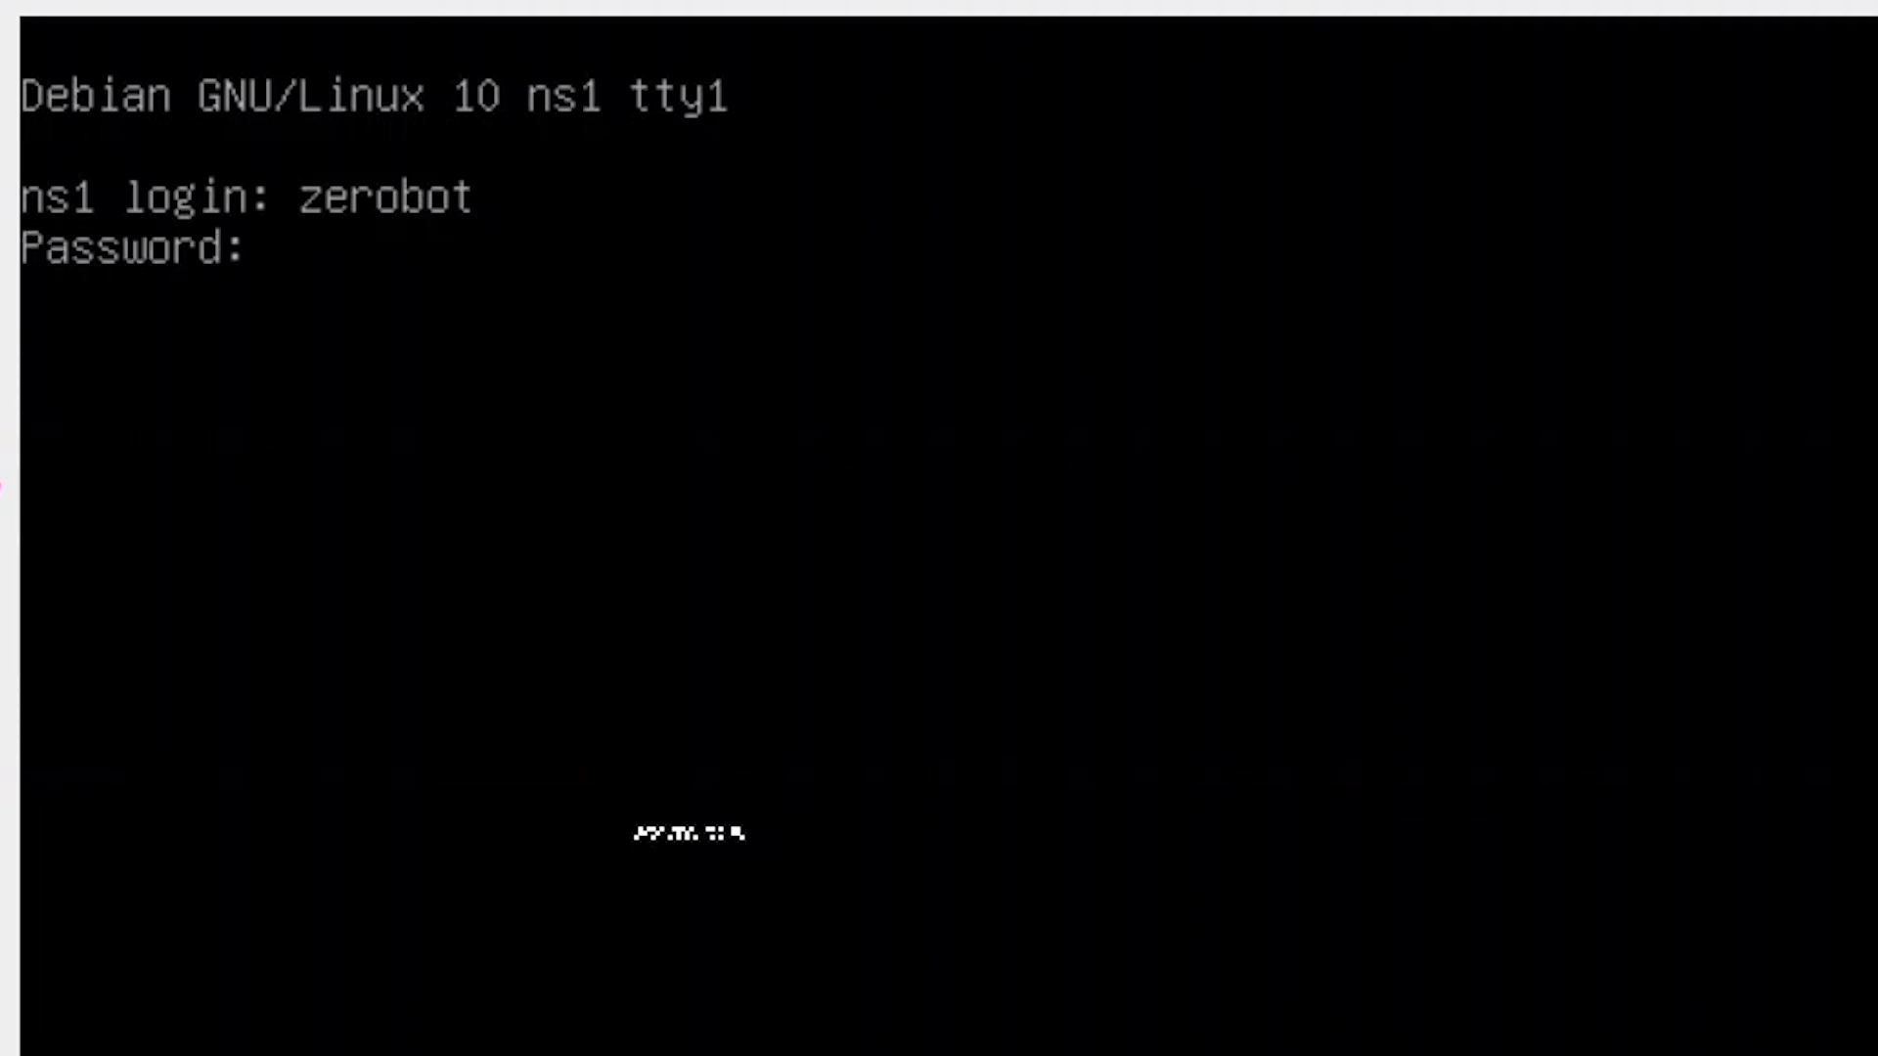
pyautogui.press('Return')
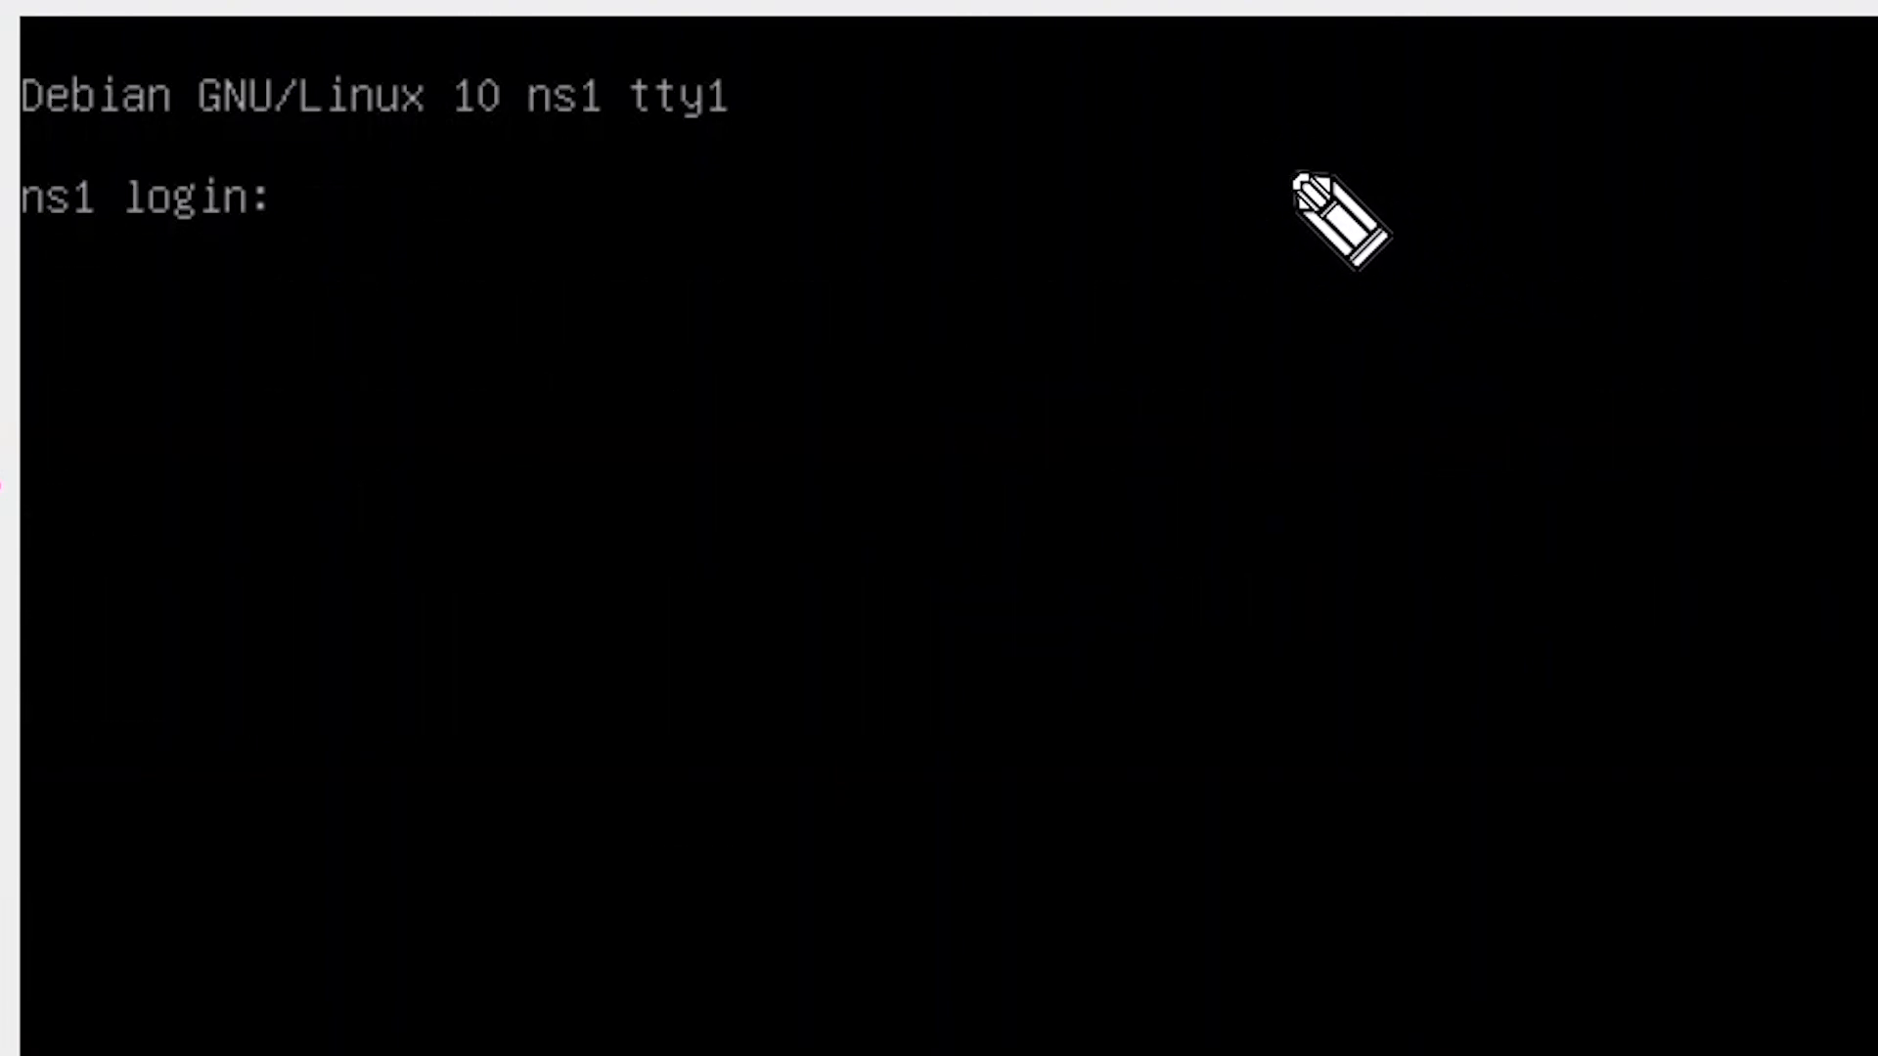
pyautogui.moveTo(1279, 155); pyautogui.dragTo(1270, 215)
pyautogui.click(1320, 204)
pyautogui.moveTo(1399, 160); pyautogui.dragTo(1474, 238)
pyautogui.moveTo(1484, 188)
pyautogui.mouseDown()
pyautogui.moveTo(1495, 273)
pyautogui.moveTo(1470, 192)
pyautogui.moveTo(1566, 207)
pyautogui.moveTo(1623, 148)
pyautogui.mouseUp()
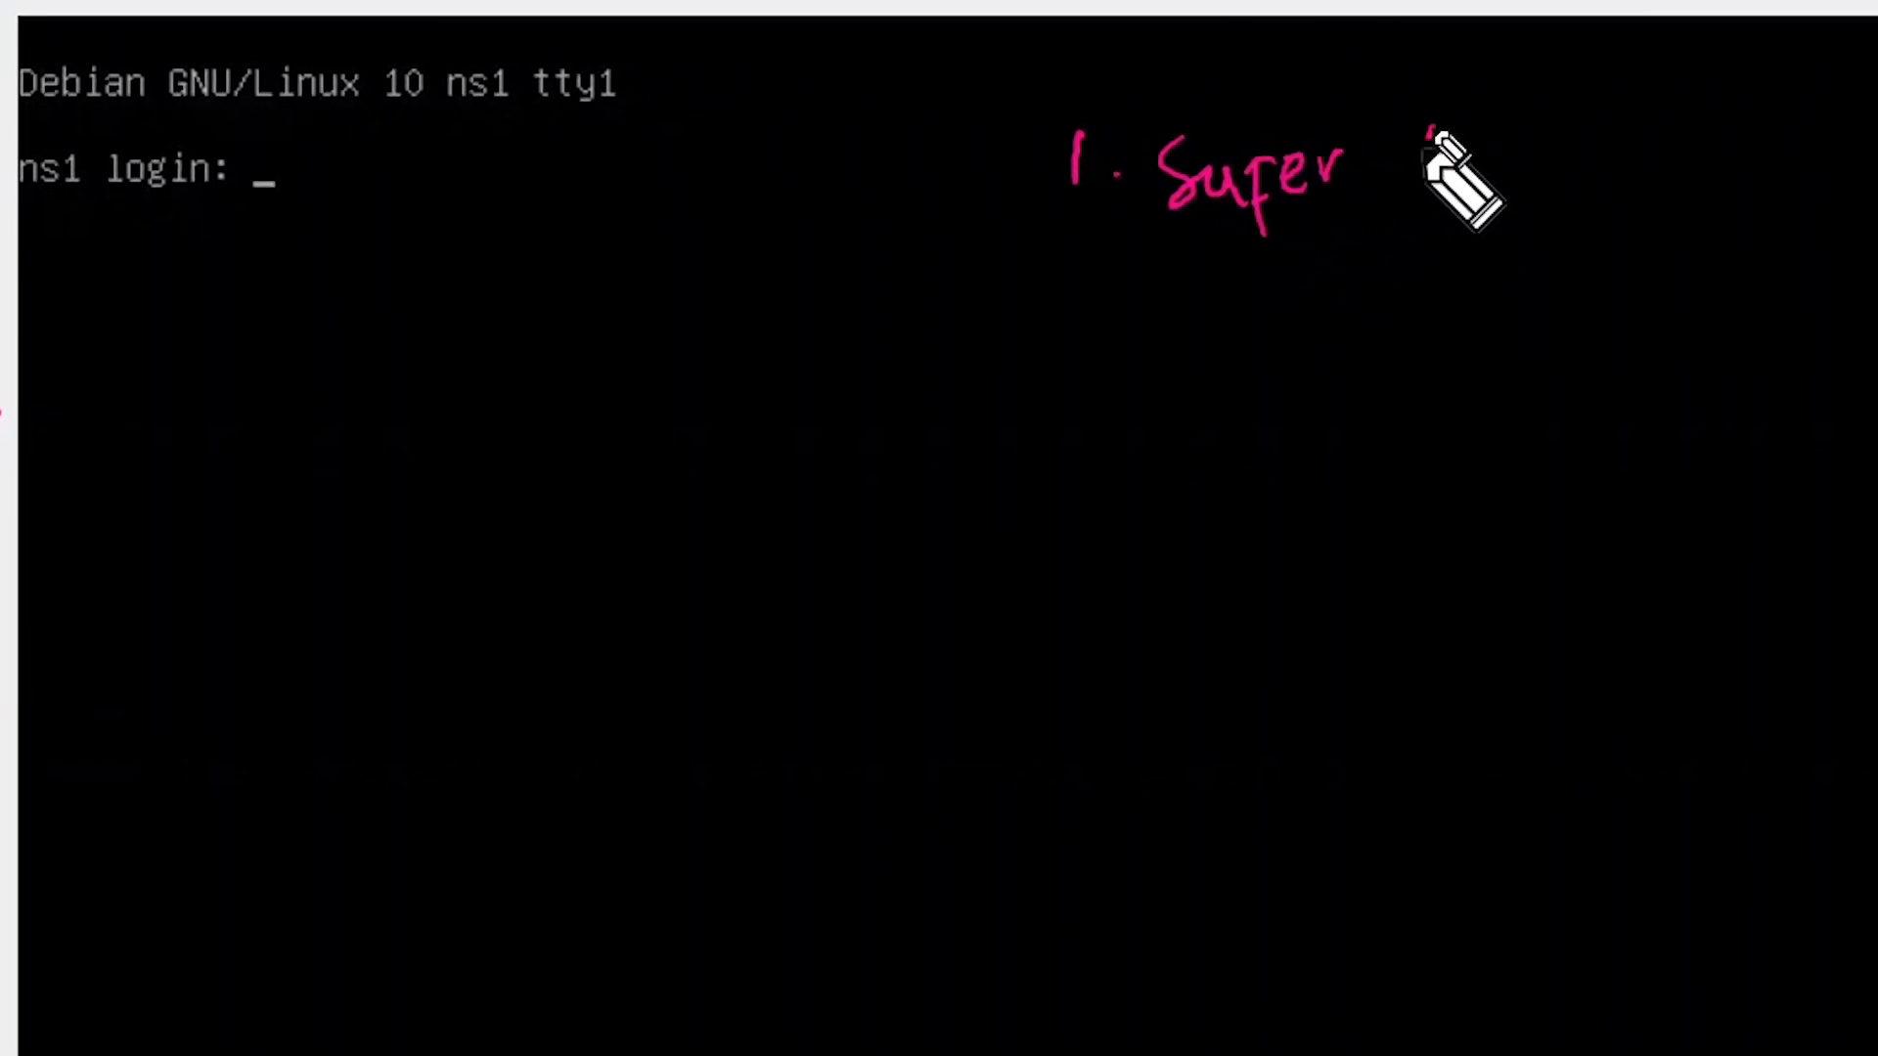
pyautogui.moveTo(1428, 132)
pyautogui.mouseDown()
pyautogui.moveTo(1370, 160)
pyautogui.moveTo(1395, 127)
pyautogui.moveTo(1437, 151)
pyautogui.moveTo(1496, 125)
pyautogui.moveTo(1535, 147)
pyautogui.mouseUp()
pyautogui.moveTo(983, 269); pyautogui.dragTo(1027, 311)
pyautogui.click(1056, 296)
pyautogui.moveTo(1112, 250)
pyautogui.mouseDown()
pyautogui.moveTo(1219, 276)
pyautogui.moveTo(1528, 251)
pyautogui.mouseUp()
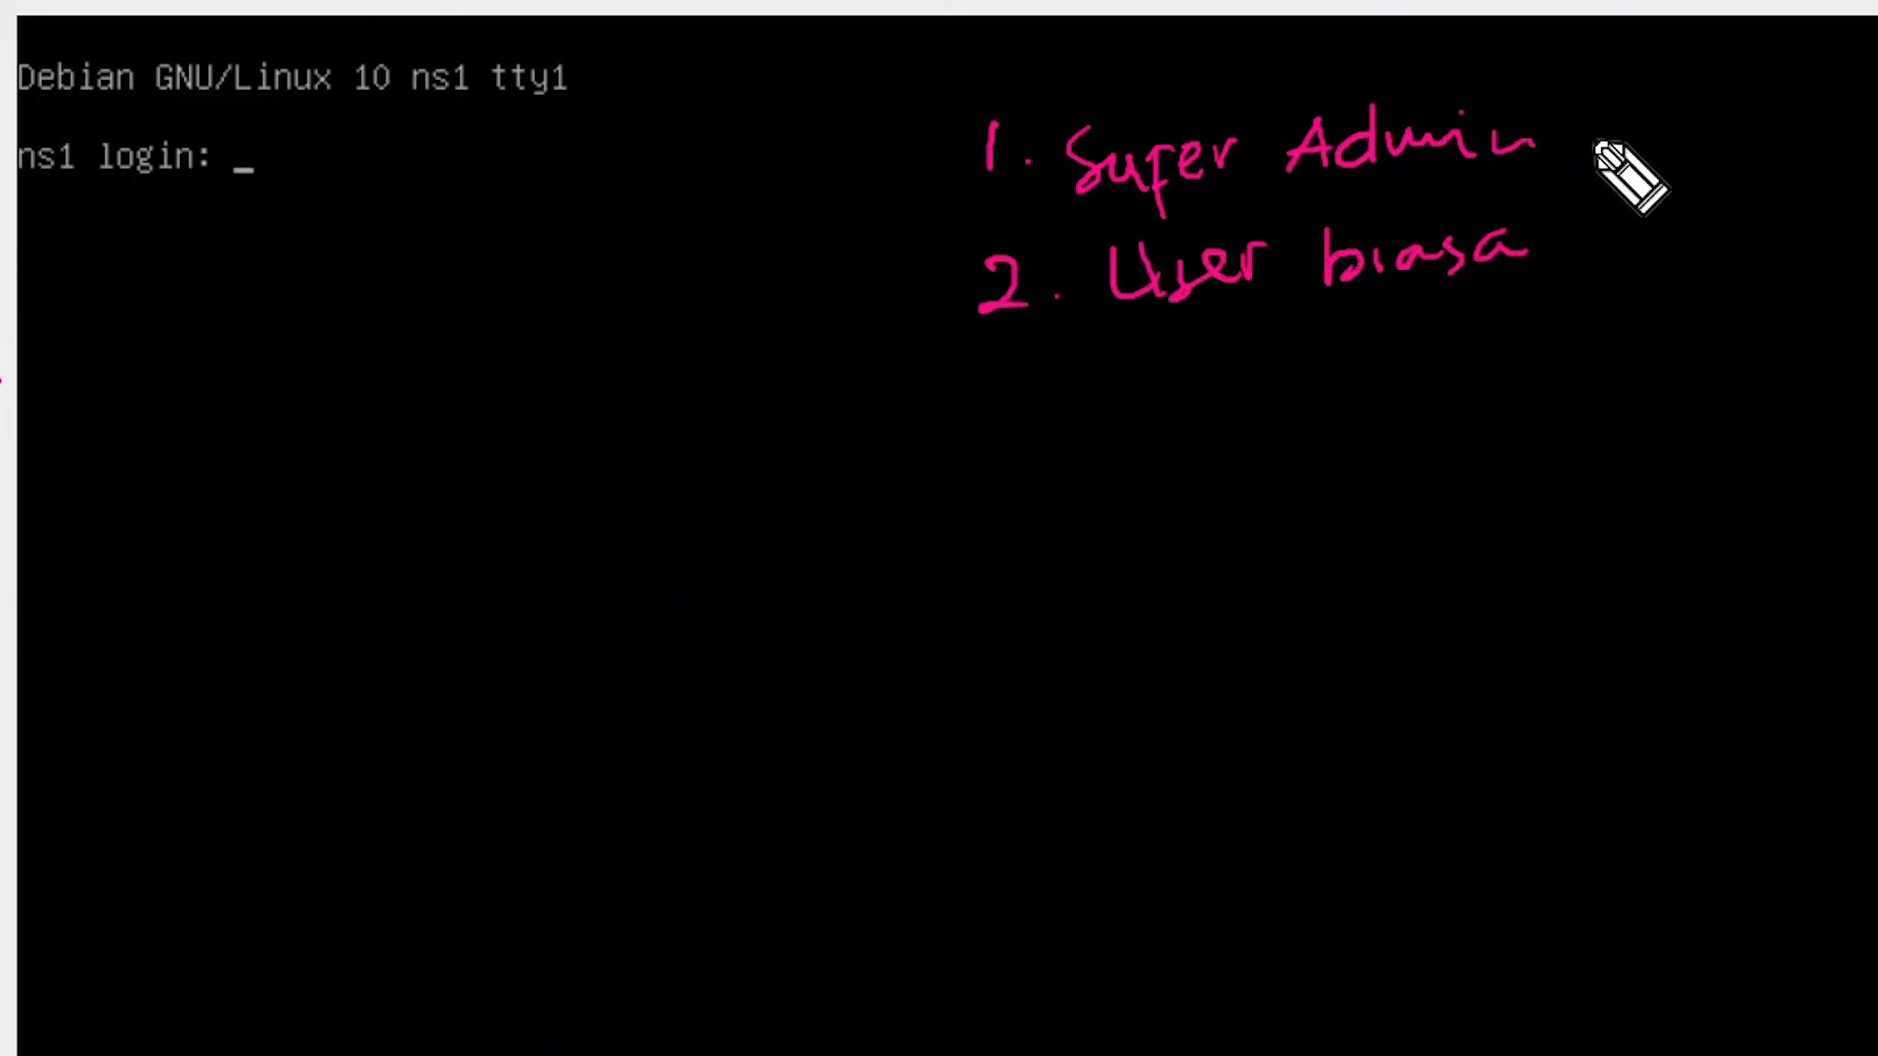
pyautogui.moveTo(1576, 138); pyautogui.dragTo(1765, 101)
pyautogui.moveTo(1786, 99)
pyautogui.mouseDown()
pyautogui.moveTo(1747, 110)
pyautogui.moveTo(1770, 94)
pyautogui.mouseUp()
pyautogui.moveTo(1524, 238); pyautogui.dragTo(1620, 225)
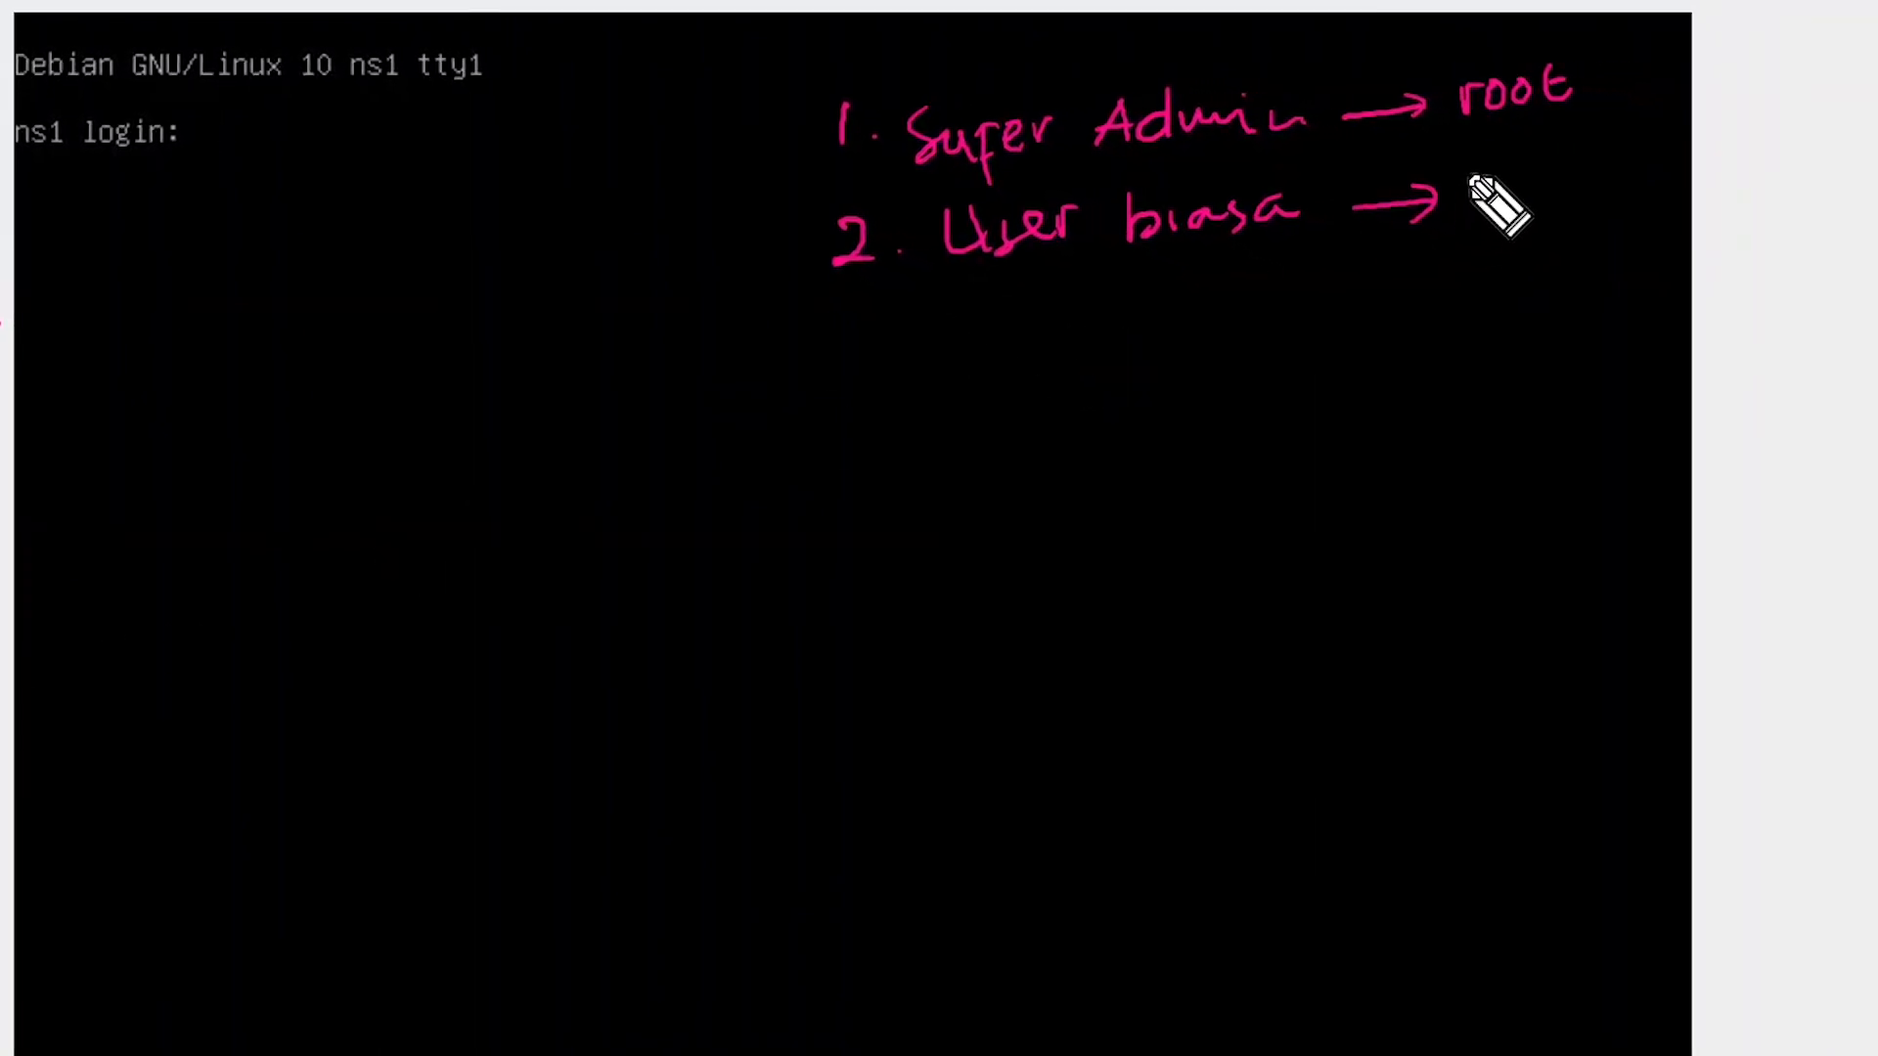
pyautogui.moveTo(1472, 179)
pyautogui.mouseDown()
pyautogui.moveTo(1471, 209)
pyautogui.moveTo(1513, 177)
pyautogui.moveTo(1666, 161)
pyautogui.mouseUp()
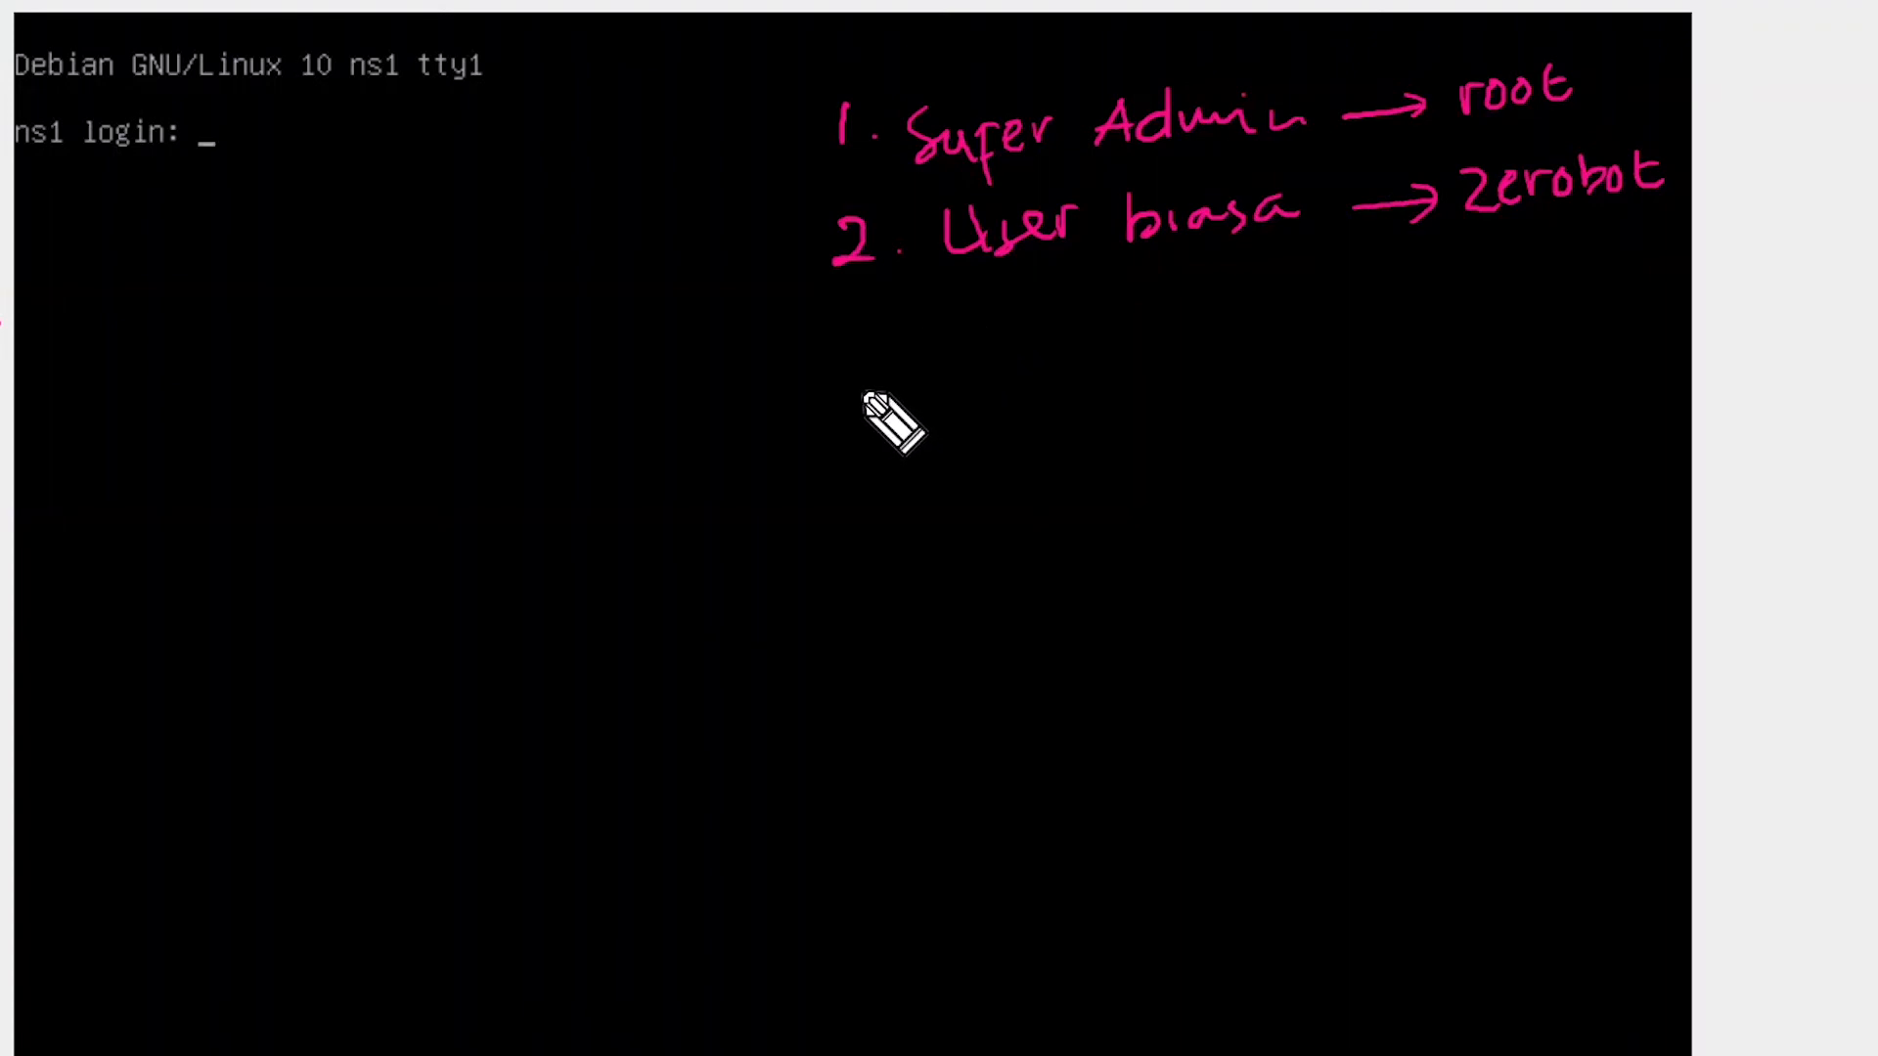
pyautogui.moveTo(873, 352)
pyautogui.mouseDown()
pyautogui.moveTo(878, 598)
pyautogui.moveTo(1003, 333)
pyautogui.moveTo(871, 575)
pyautogui.mouseUp()
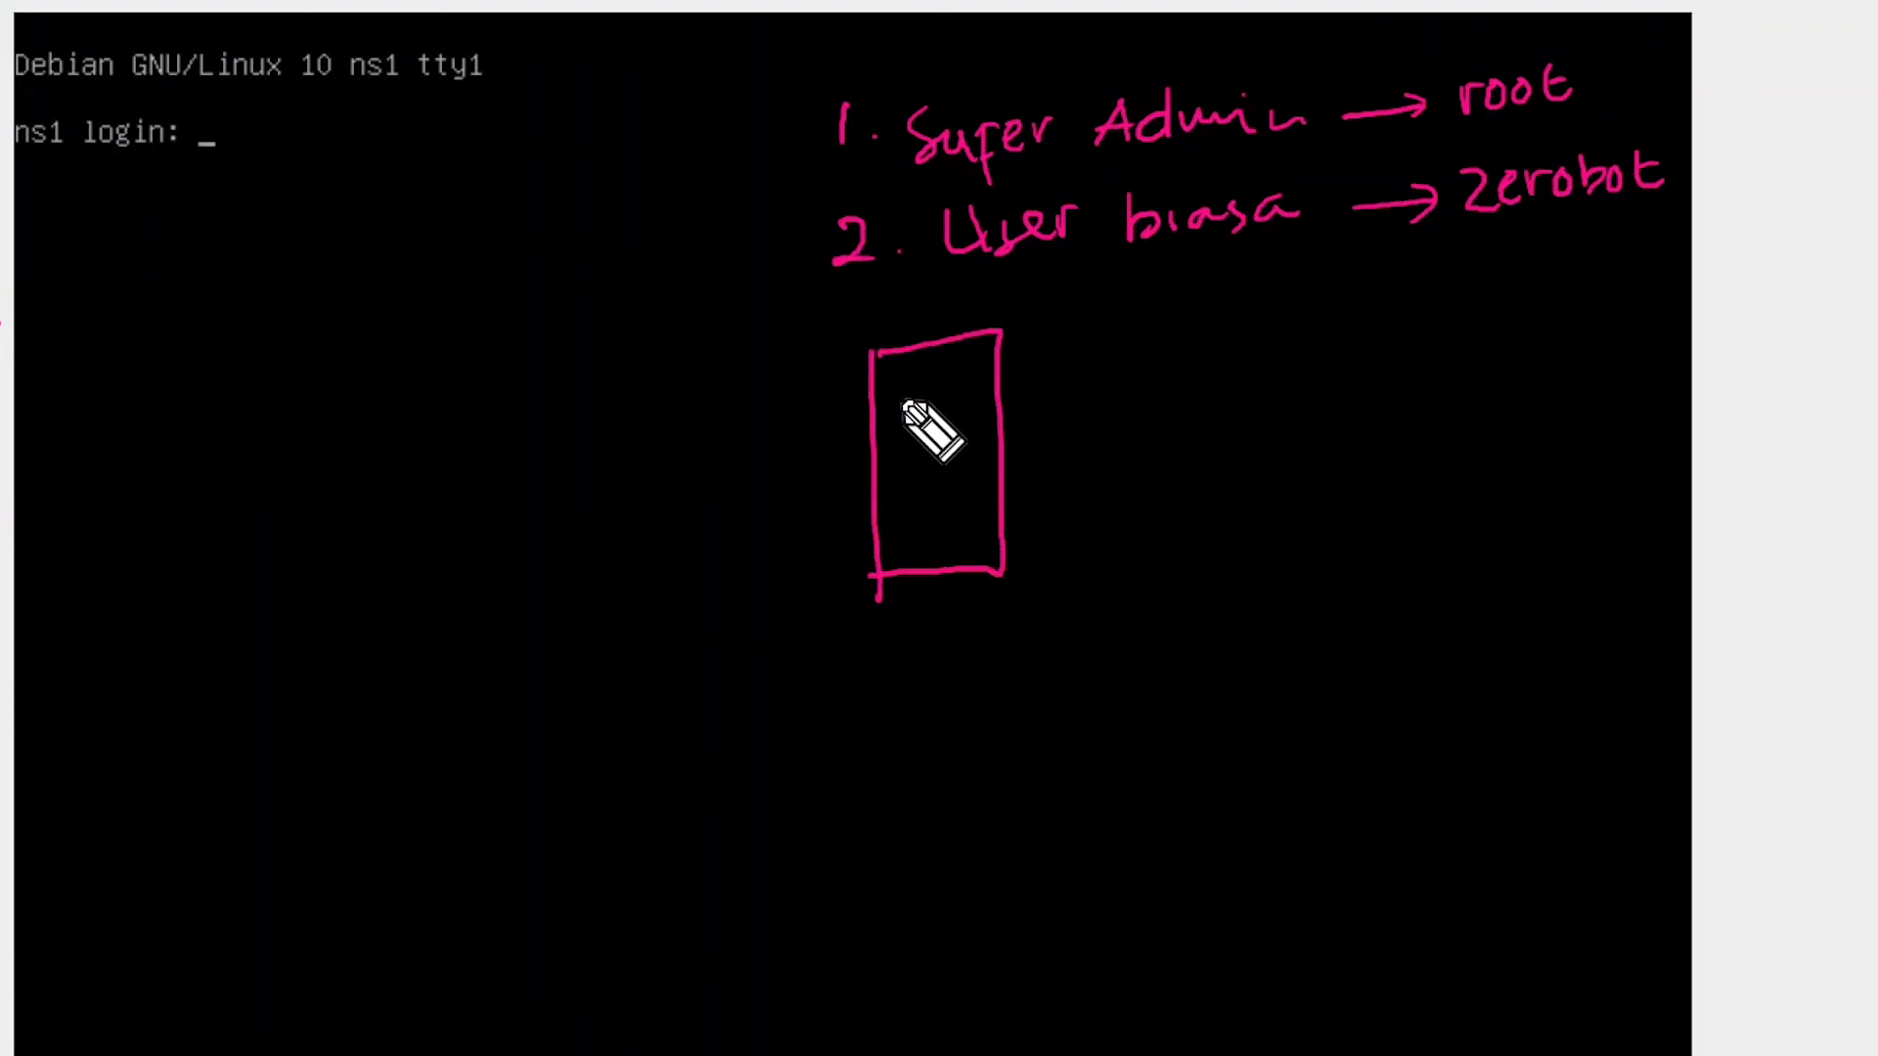
pyautogui.moveTo(900, 379)
pyautogui.mouseDown()
pyautogui.moveTo(920, 401)
pyautogui.moveTo(898, 377)
pyautogui.mouseUp()
pyautogui.moveTo(944, 370)
pyautogui.mouseDown()
pyautogui.moveTo(946, 396)
pyautogui.moveTo(967, 368)
pyautogui.mouseUp()
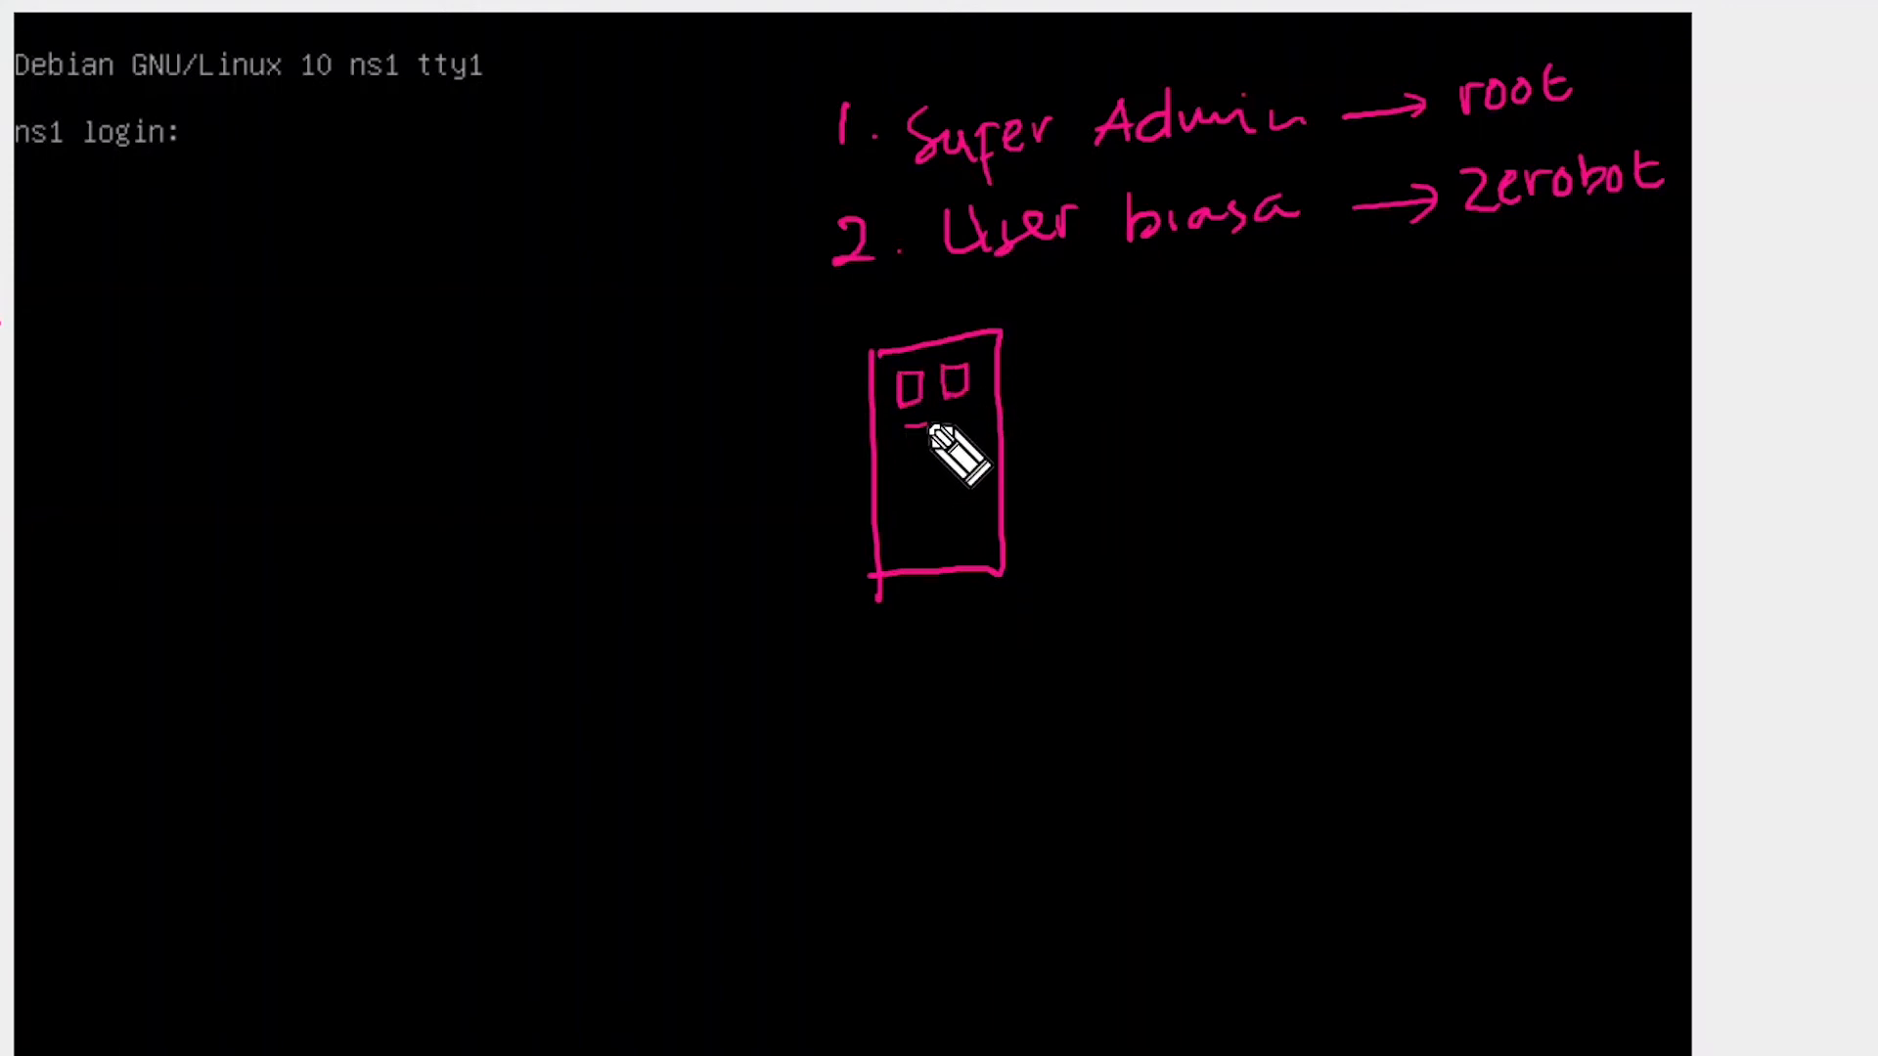
pyautogui.moveTo(901, 424)
pyautogui.mouseDown()
pyautogui.moveTo(905, 461)
pyautogui.moveTo(927, 426)
pyautogui.moveTo(962, 427)
pyautogui.moveTo(922, 516)
pyautogui.moveTo(898, 493)
pyautogui.moveTo(951, 487)
pyautogui.moveTo(956, 507)
pyautogui.mouseUp()
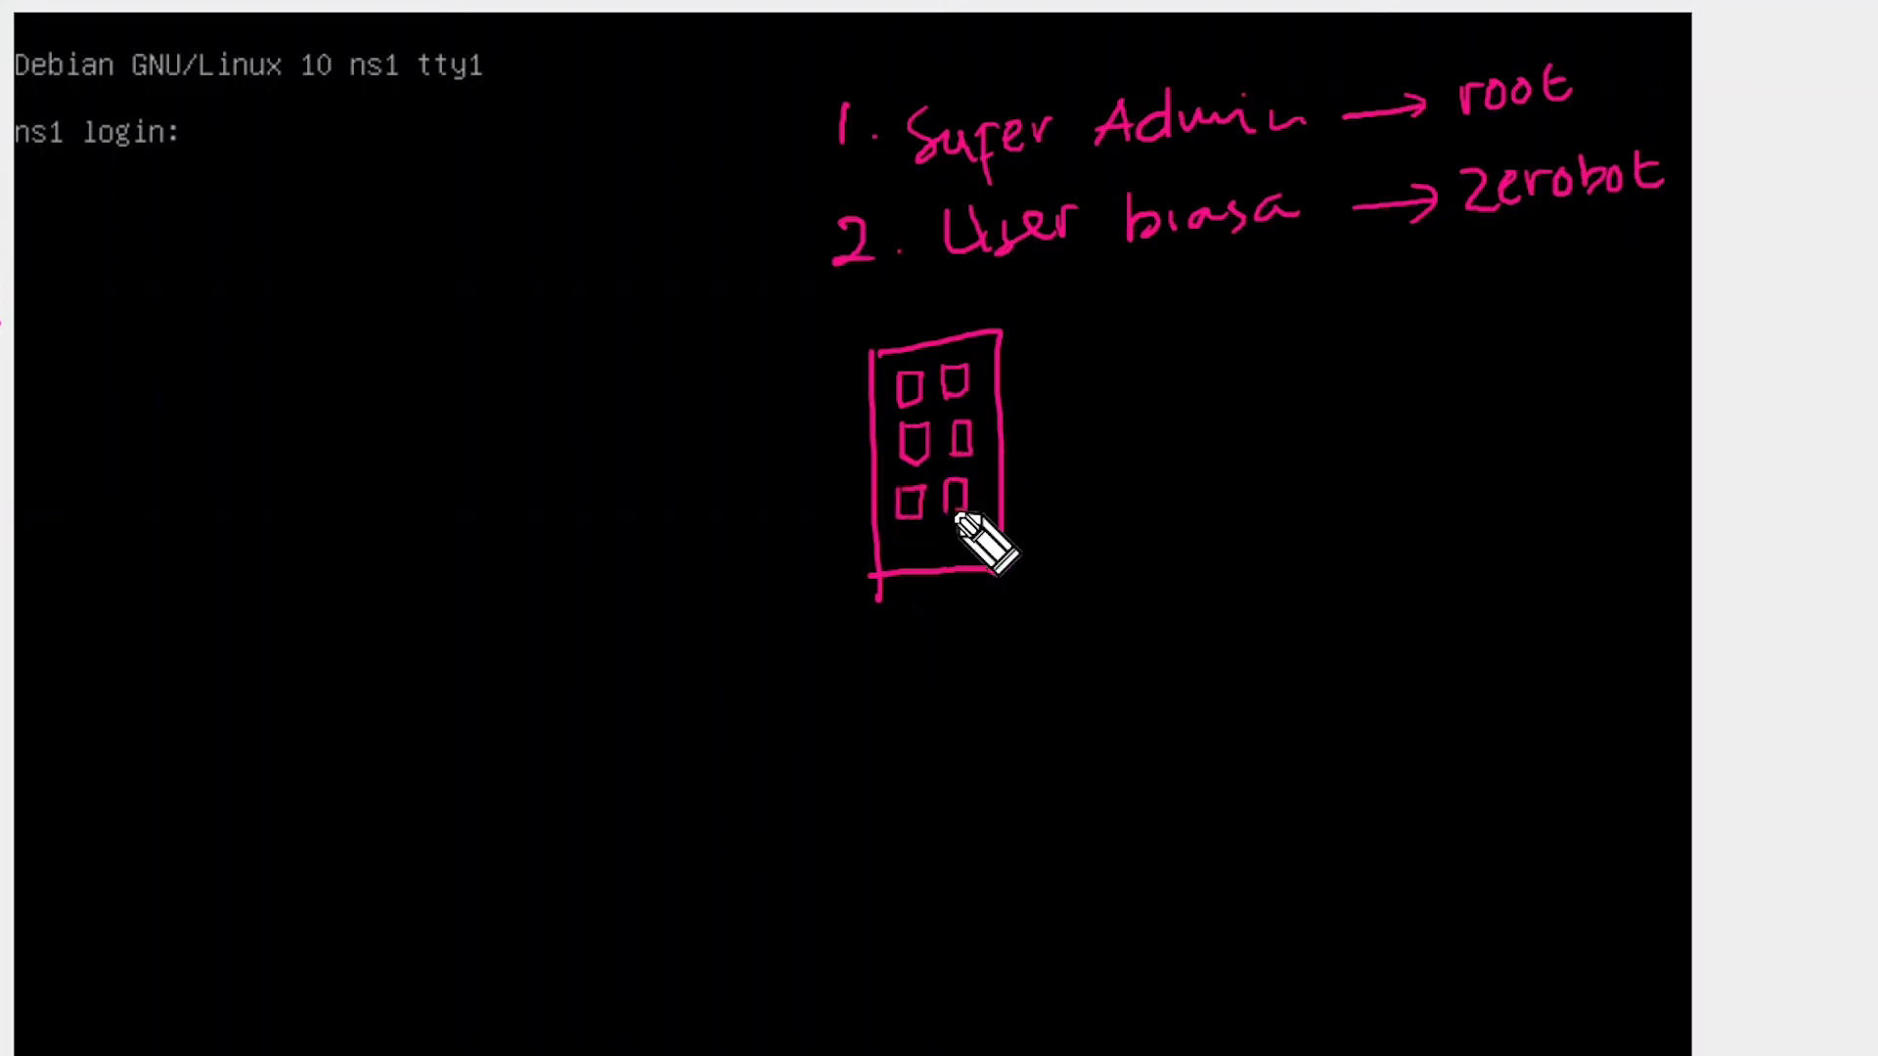